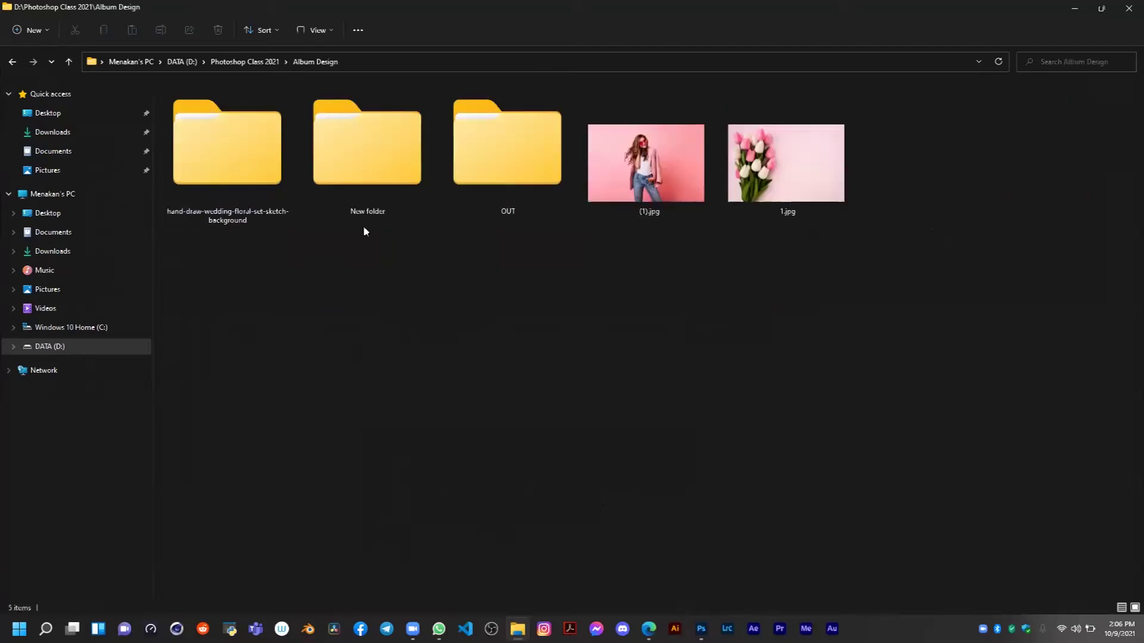
View the finished album spread 01.jpg in the OUT folder, close the image and return to the Album Design folder
double_click(385, 162)
left_click(69, 61)
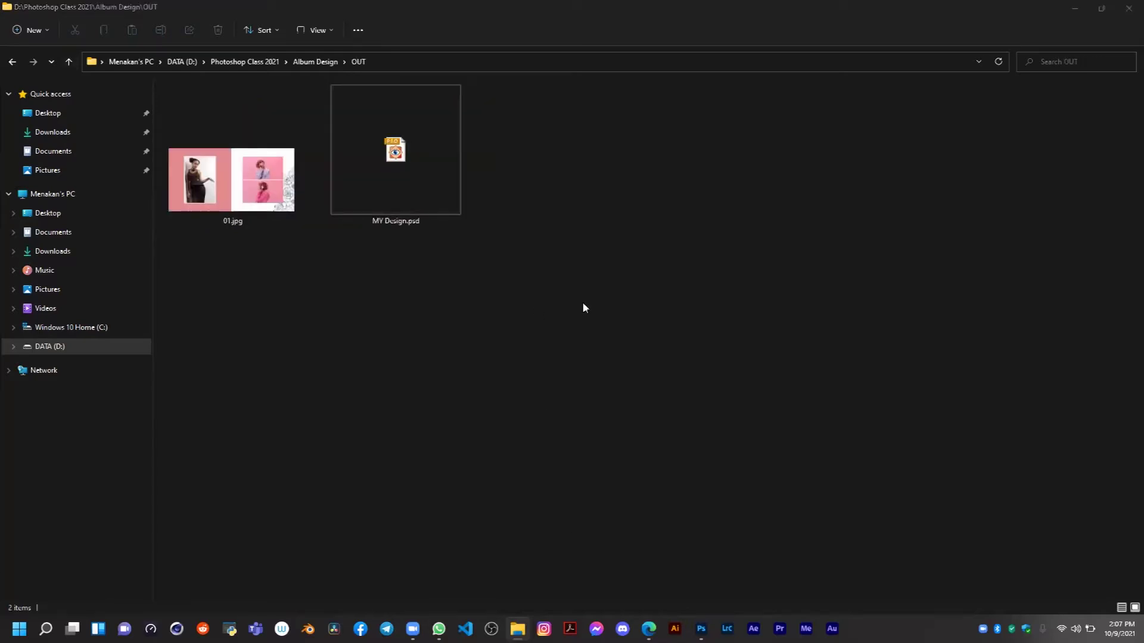
double_click(232, 185)
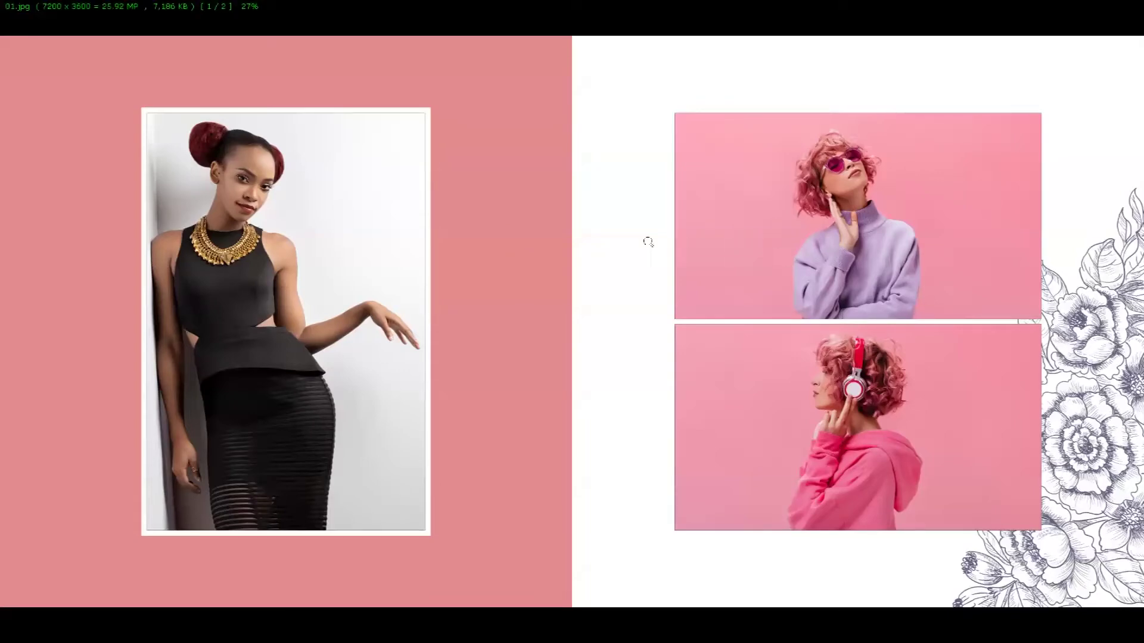
mouse_move(342, 10)
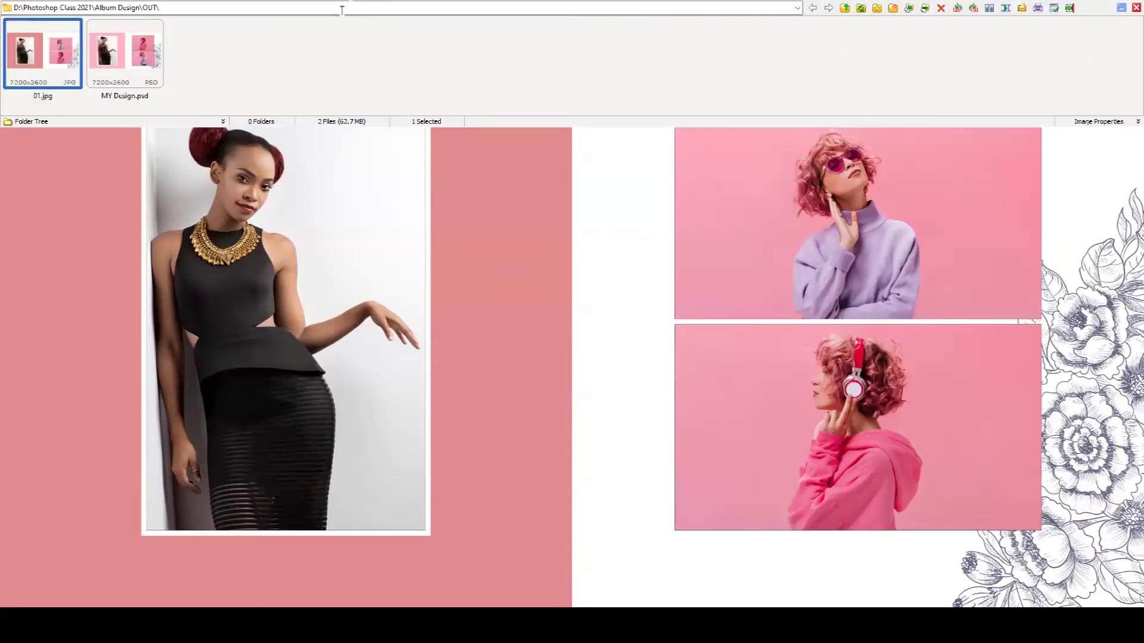
left_click(1135, 7)
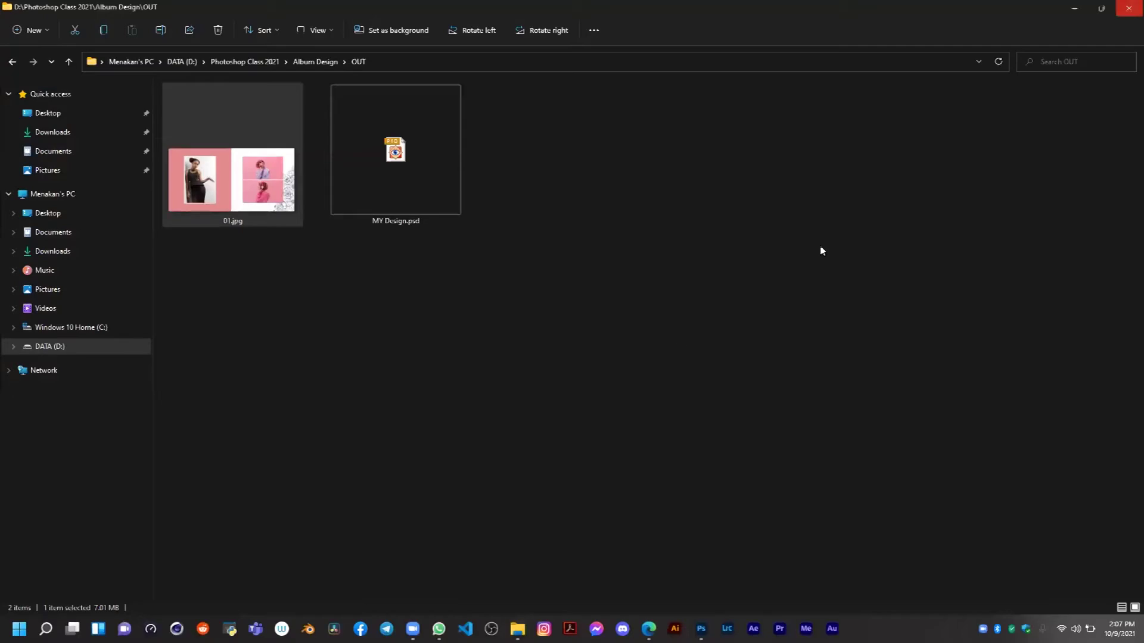
left_click(68, 62)
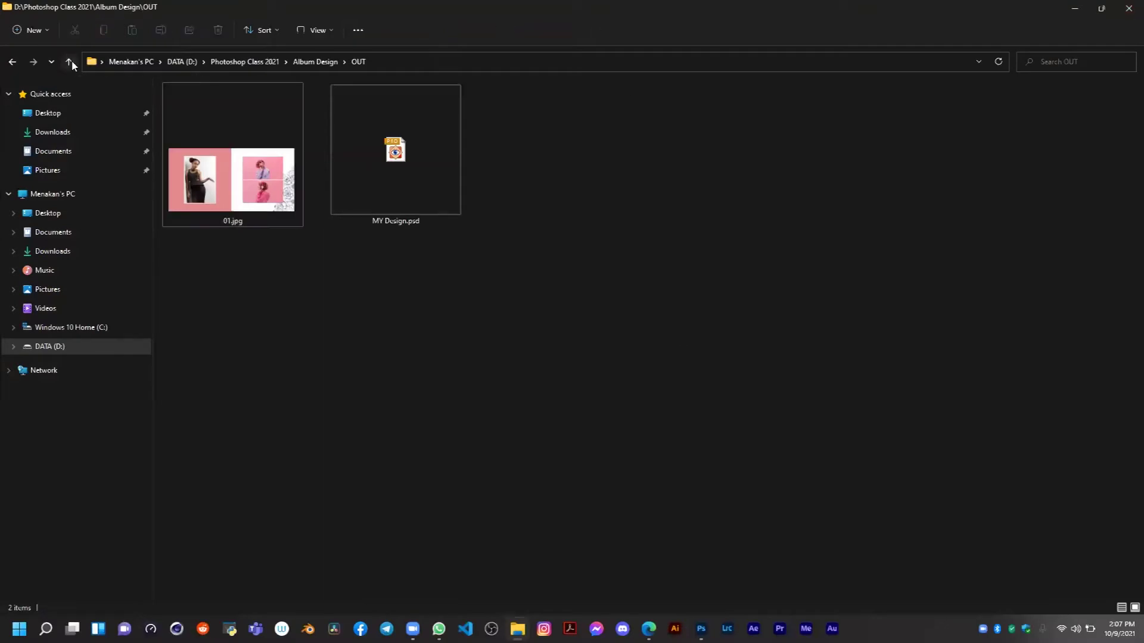
Put the file window away and switch to Microsoft Edge to show the Pexels sky photo results
left_click(1073, 11)
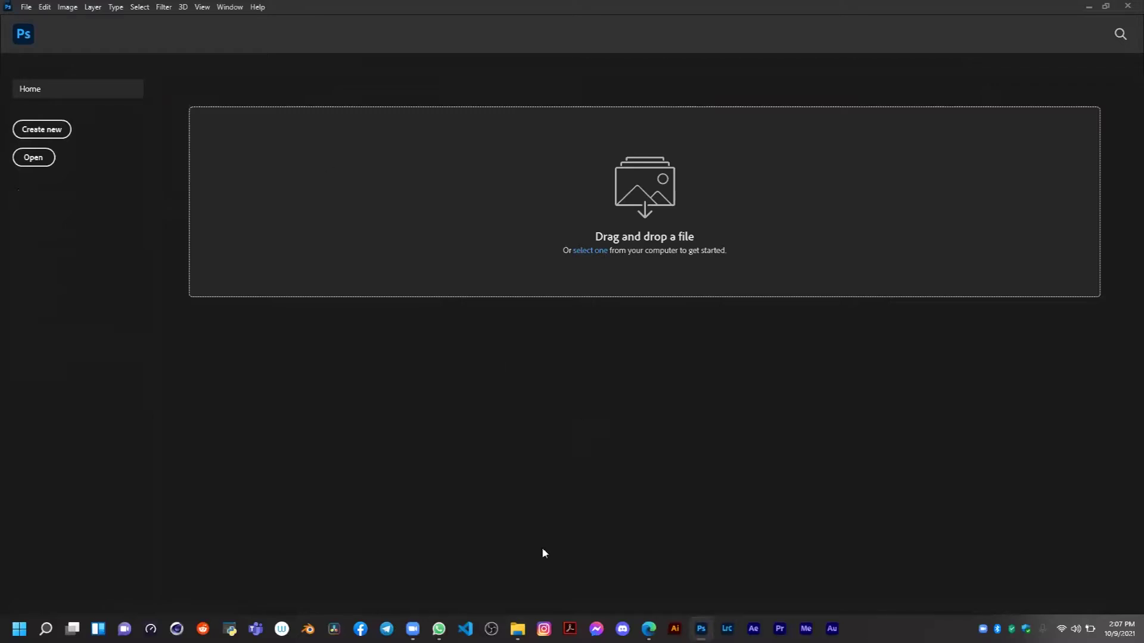
left_click(517, 629)
left_click(517, 629)
left_click(649, 629)
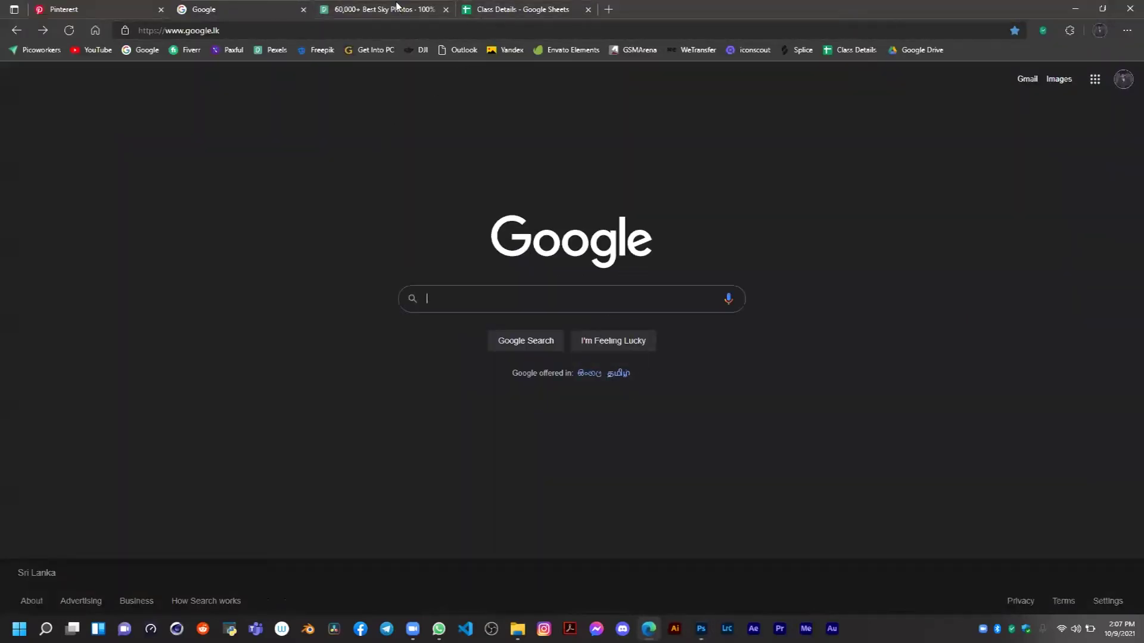
left_click(397, 6)
Browse the Pexels sky photos, examining their colours, compositions and portrait or landscape formats
scroll(572, 420, "up", 1)
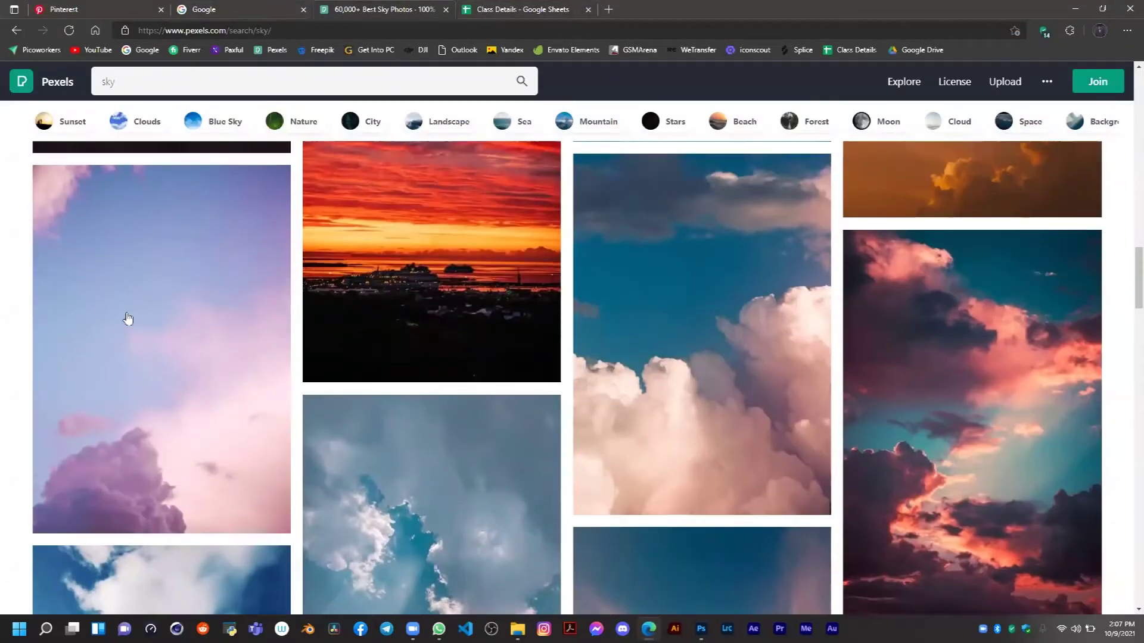
scroll(521, 434, "up", 5)
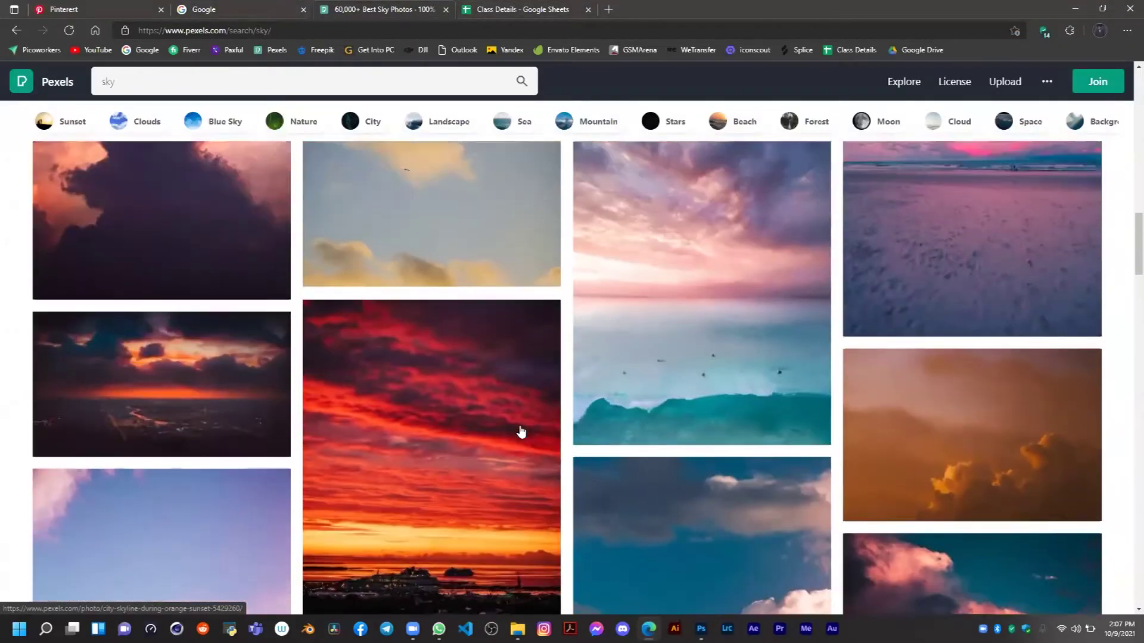
scroll(521, 433, "up", 1)
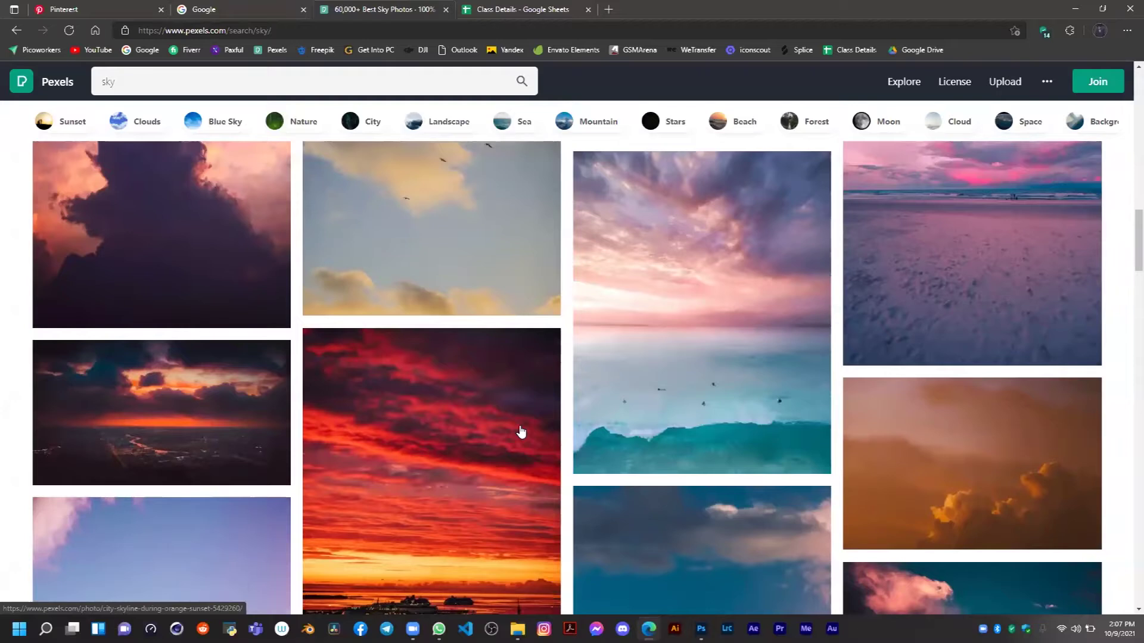
scroll(673, 381, "down", 1)
scroll(673, 382, "up", 2)
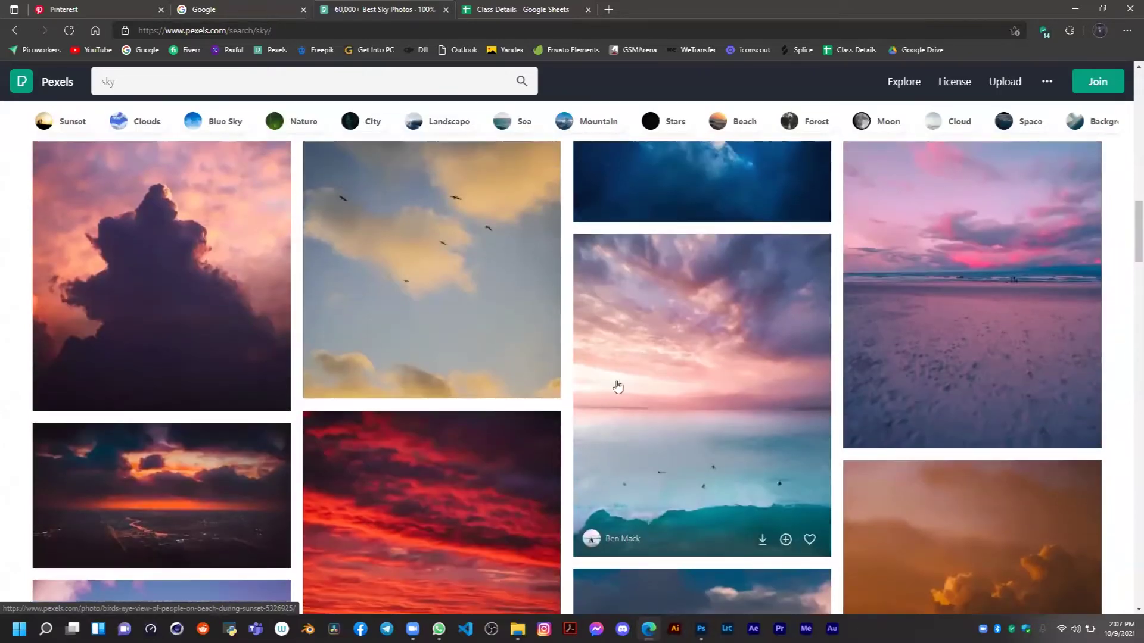
scroll(915, 387, "up", 2)
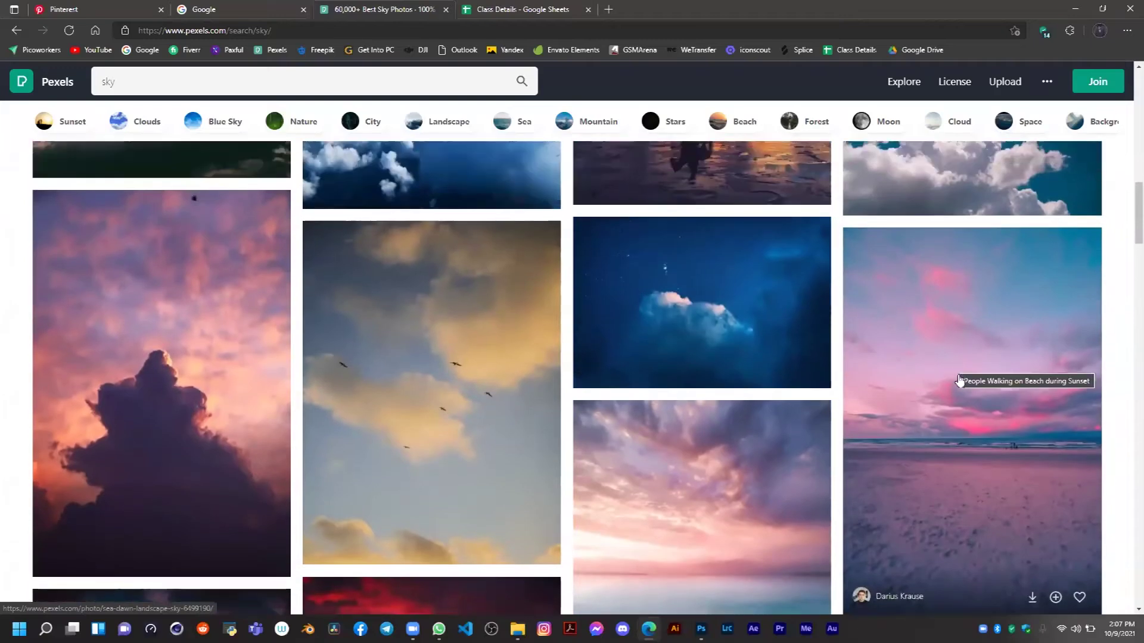
scroll(963, 380, "down", 1)
scroll(964, 382, "down", 4)
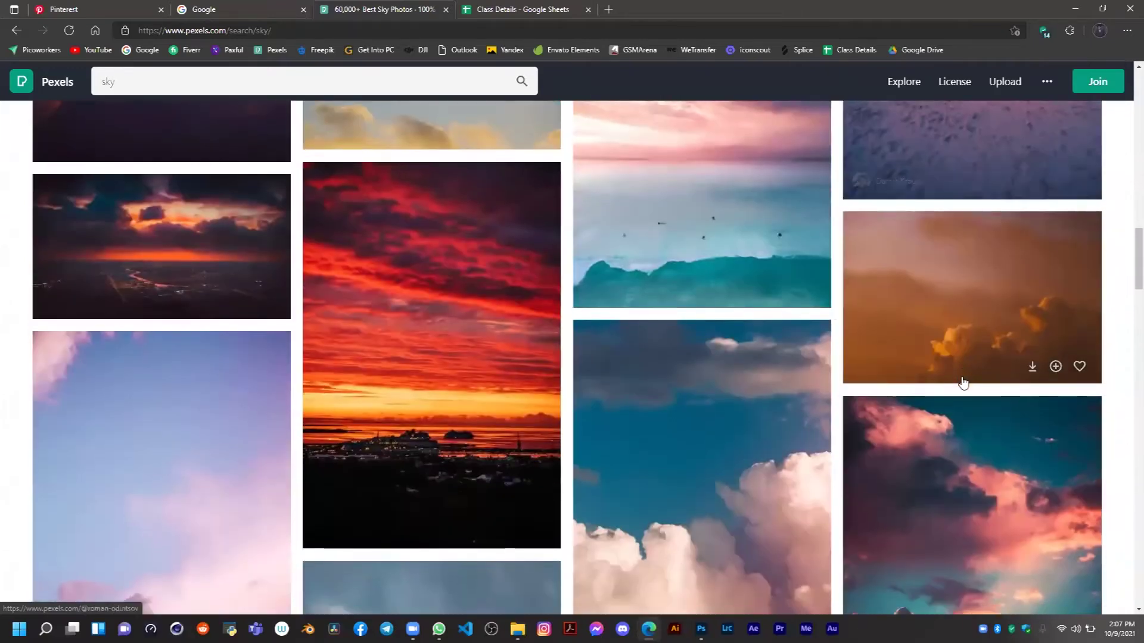
scroll(963, 381, "down", 1)
scroll(963, 381, "down", 3)
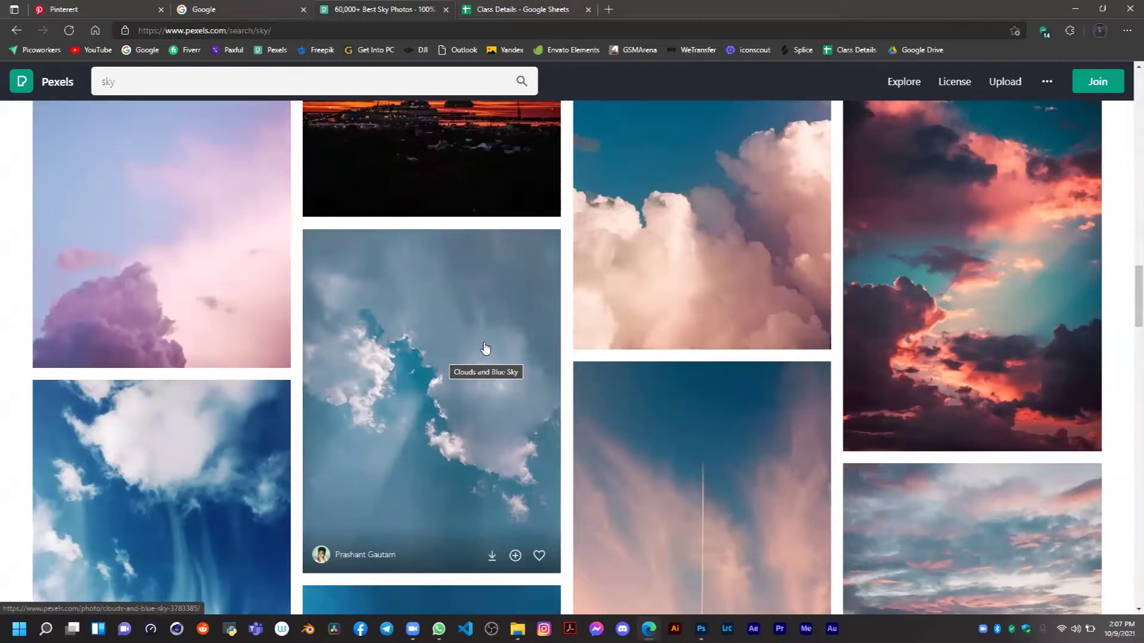
scroll(641, 332, "down", 3)
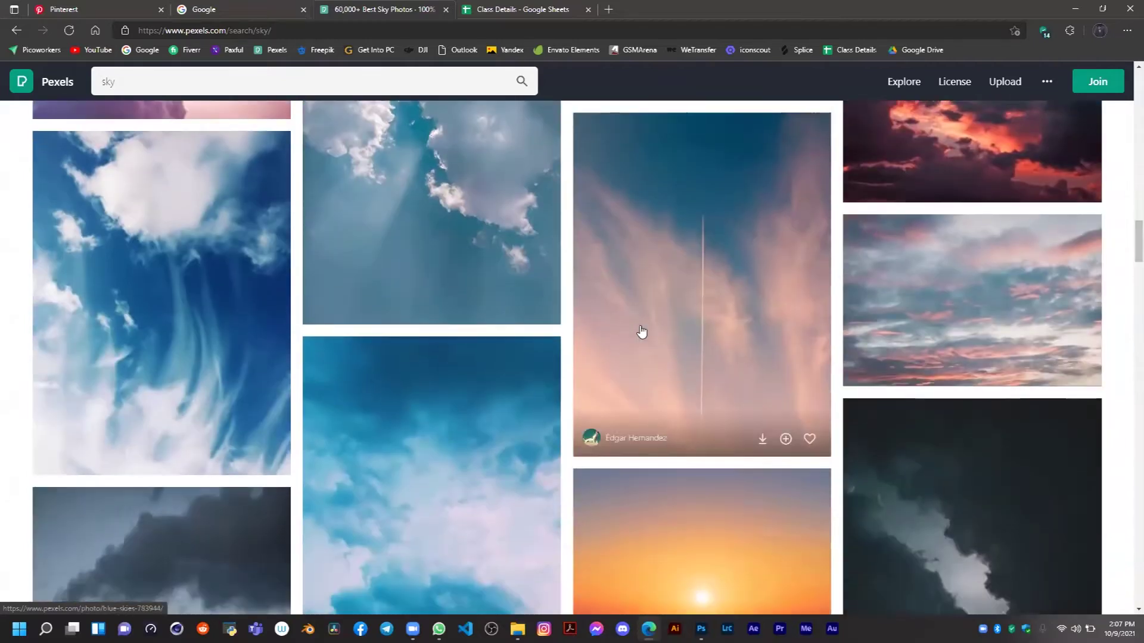
scroll(641, 331, "down", 5)
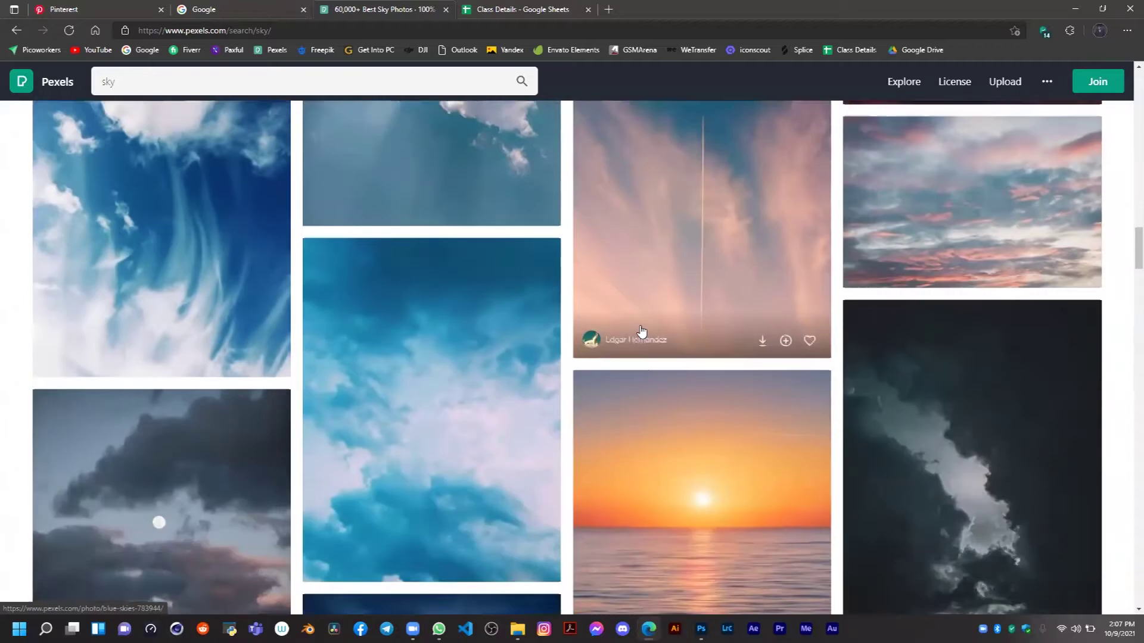
scroll(541, 314, "down", 1)
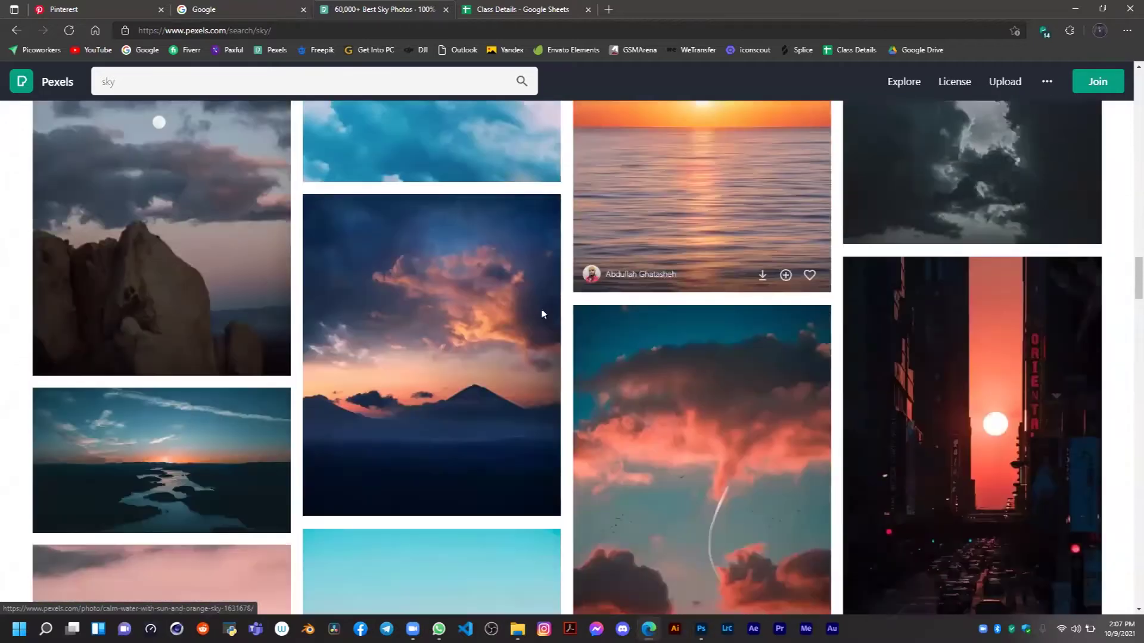
scroll(268, 283, "down", 4)
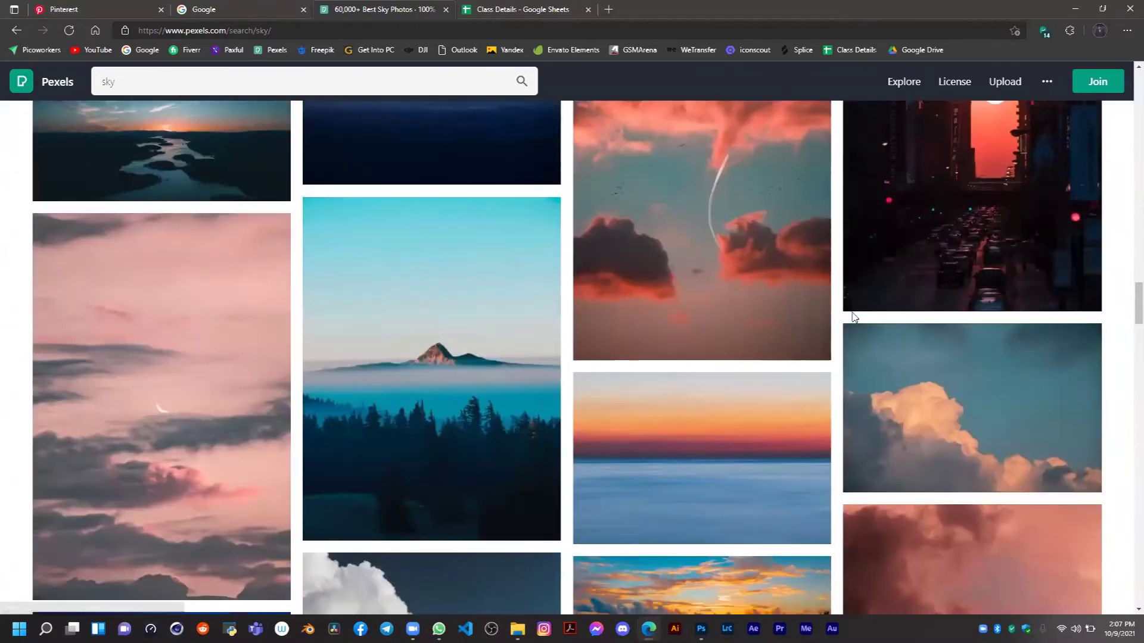
scroll(327, 279, "down", 1)
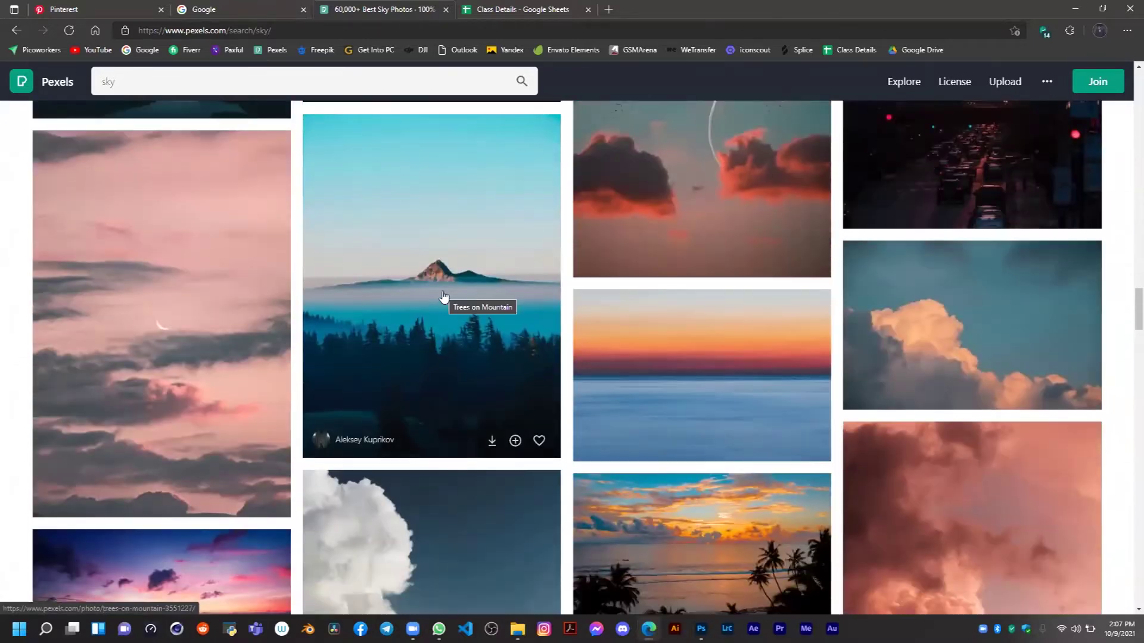
scroll(602, 394, "down", 5)
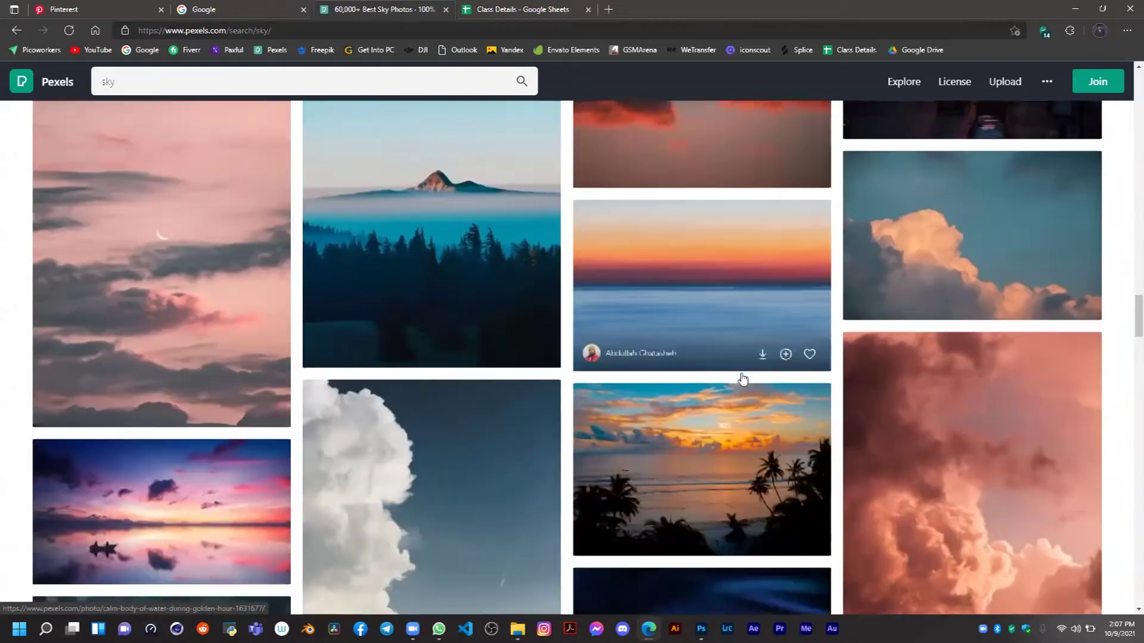
scroll(801, 365, "down", 1)
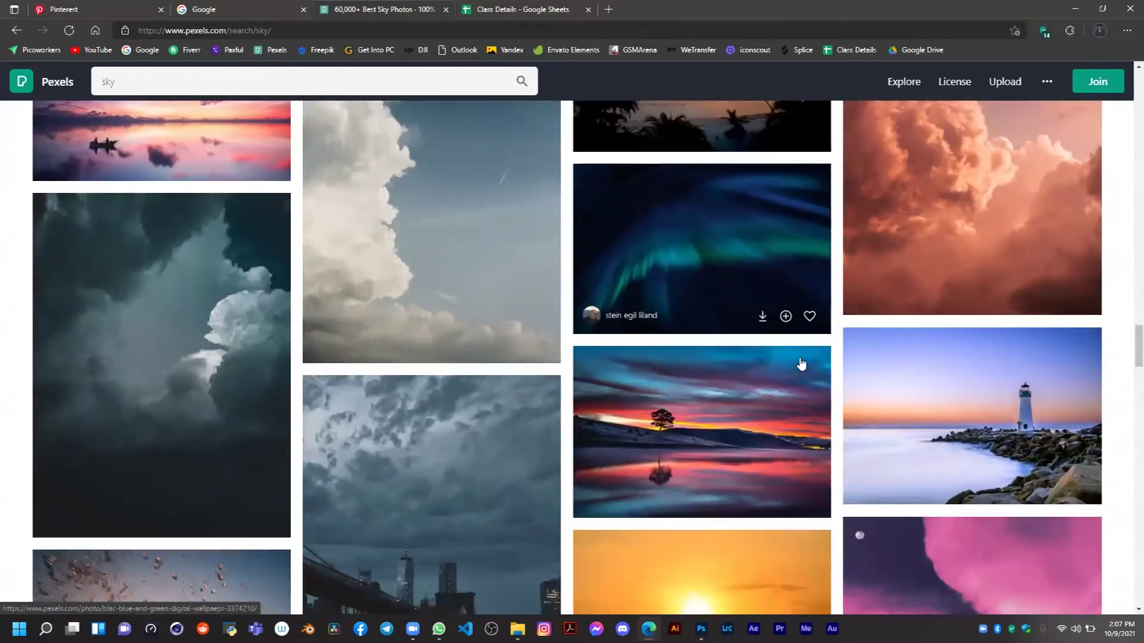
scroll(563, 315, "down", 1)
scroll(646, 337, "down", 4)
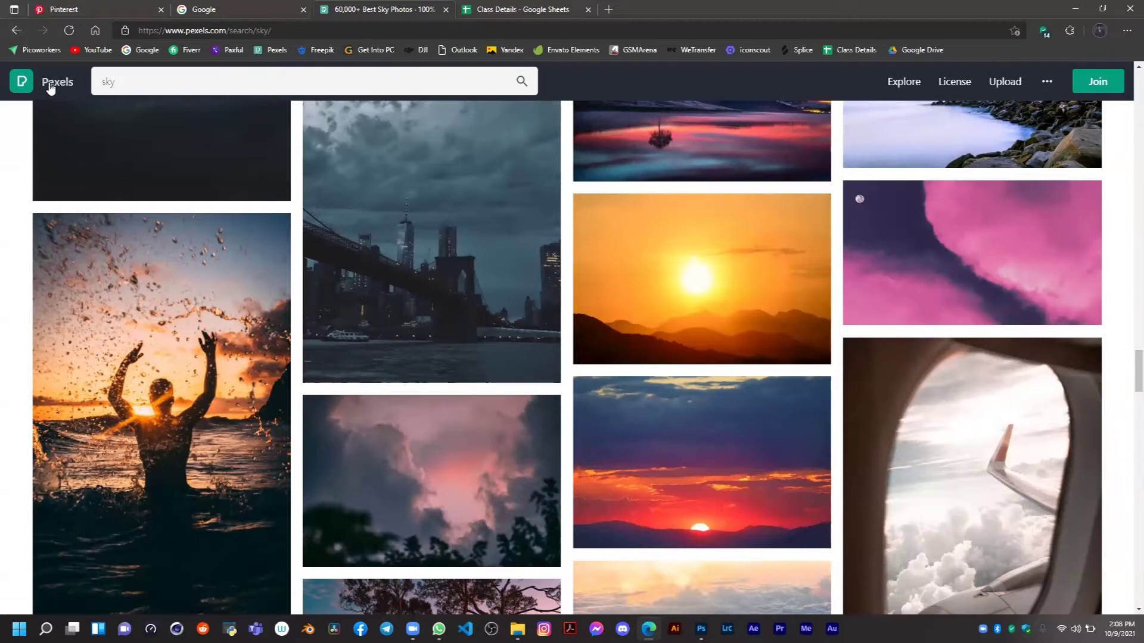
scroll(852, 353, "down", 1)
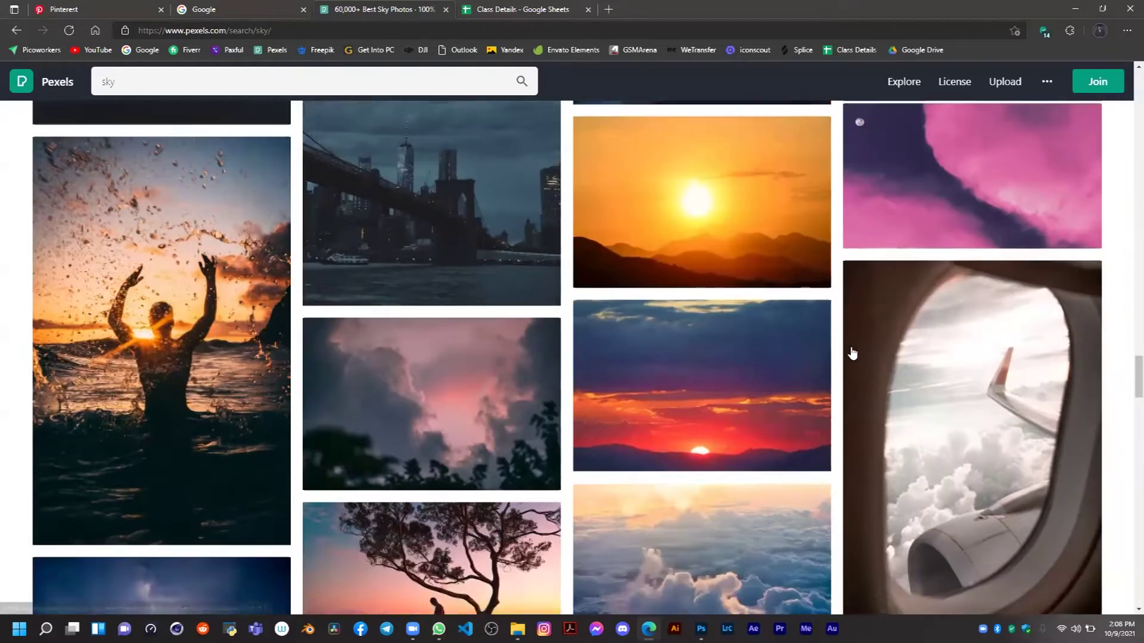
scroll(852, 353, "down", 4)
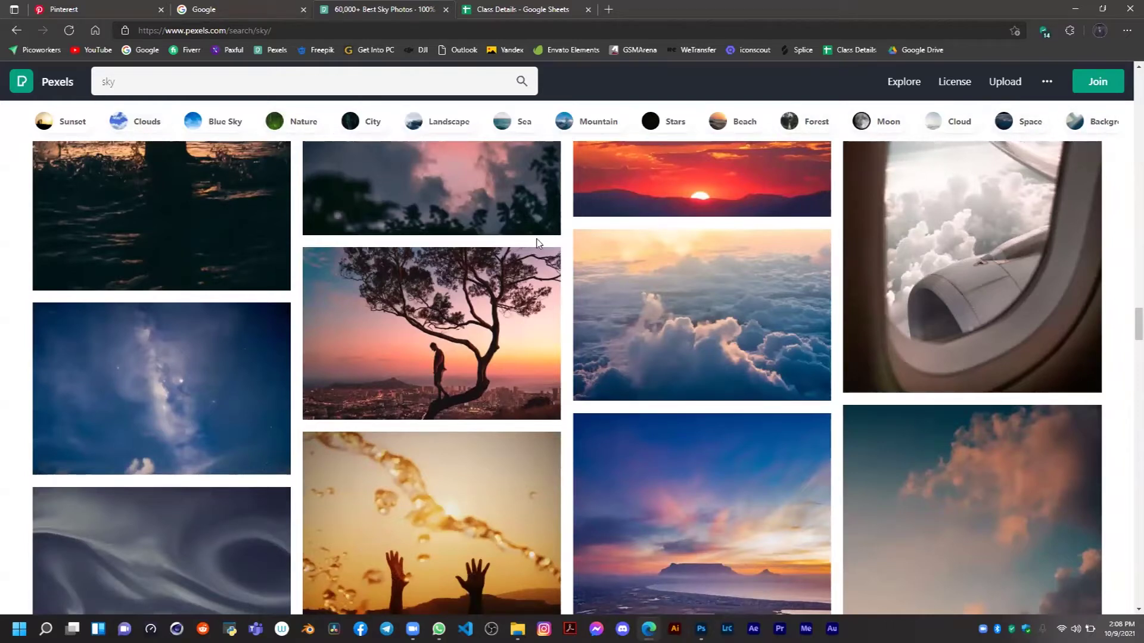
mouse_move(516, 307)
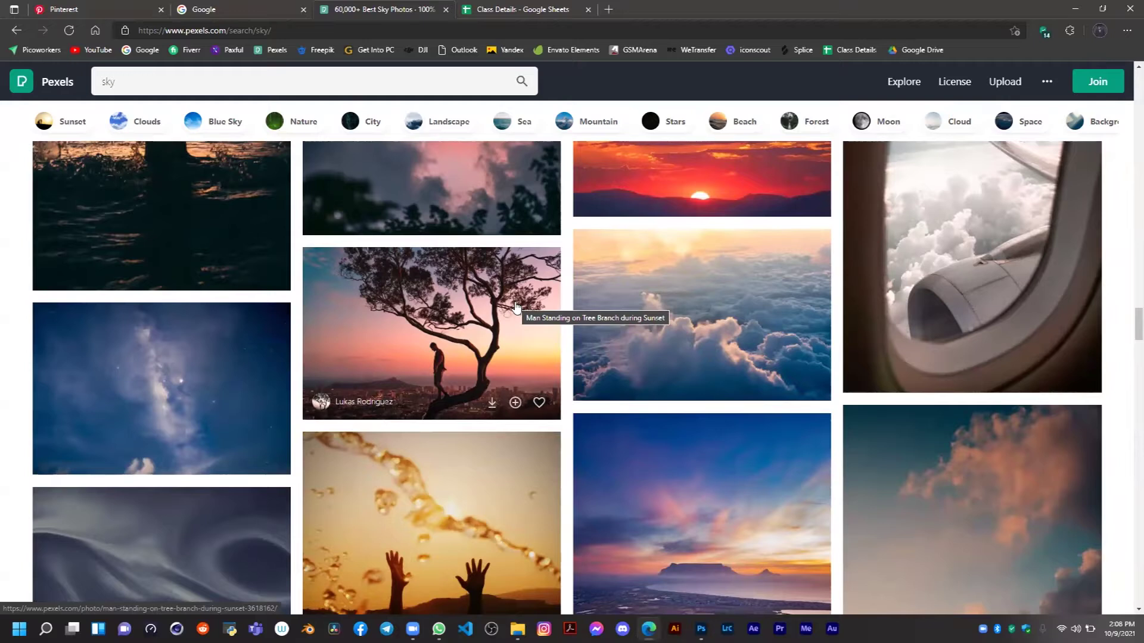
mouse_move(793, 310)
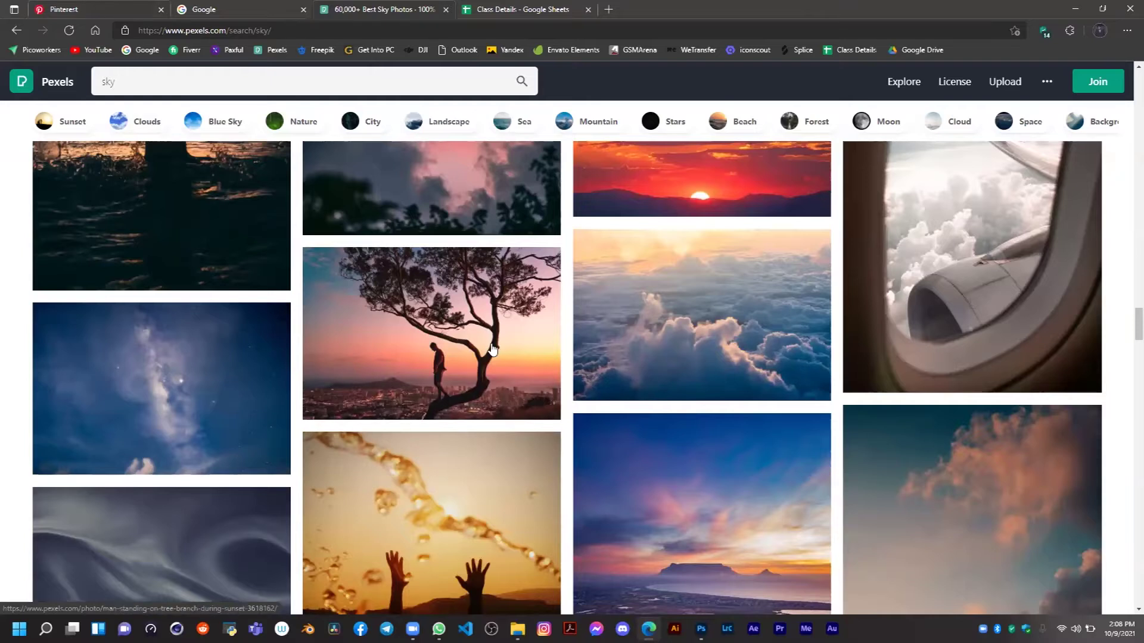
scroll(492, 350, "up", 3)
scroll(492, 348, "up", 10)
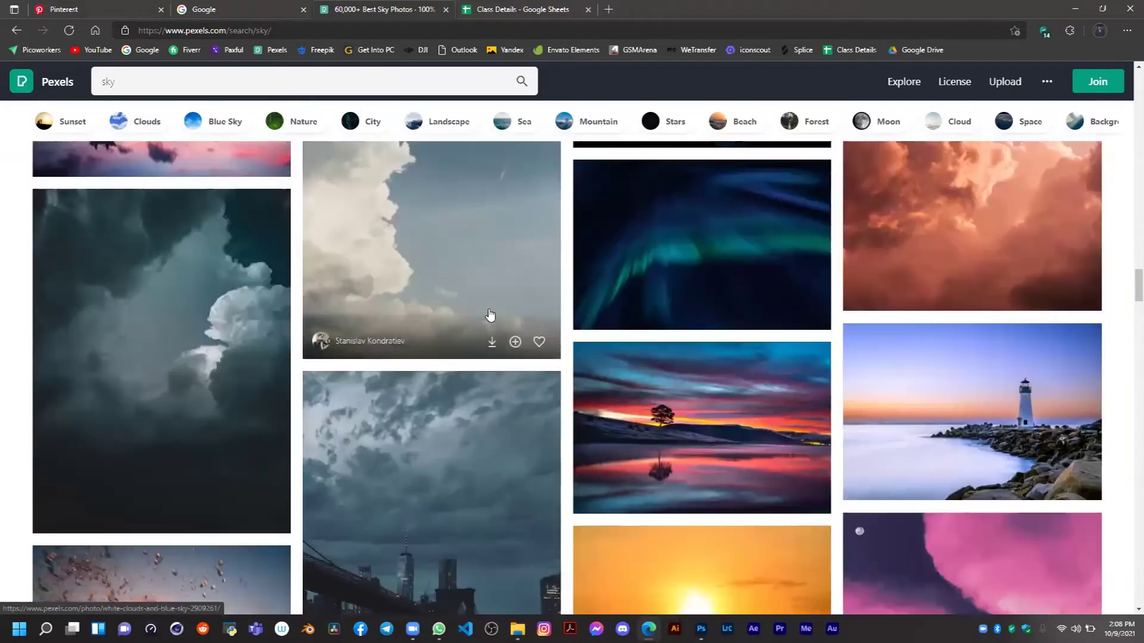
Bring up the Pinterest results for "album template" and look through the layout ideas and related categories
left_click(104, 7)
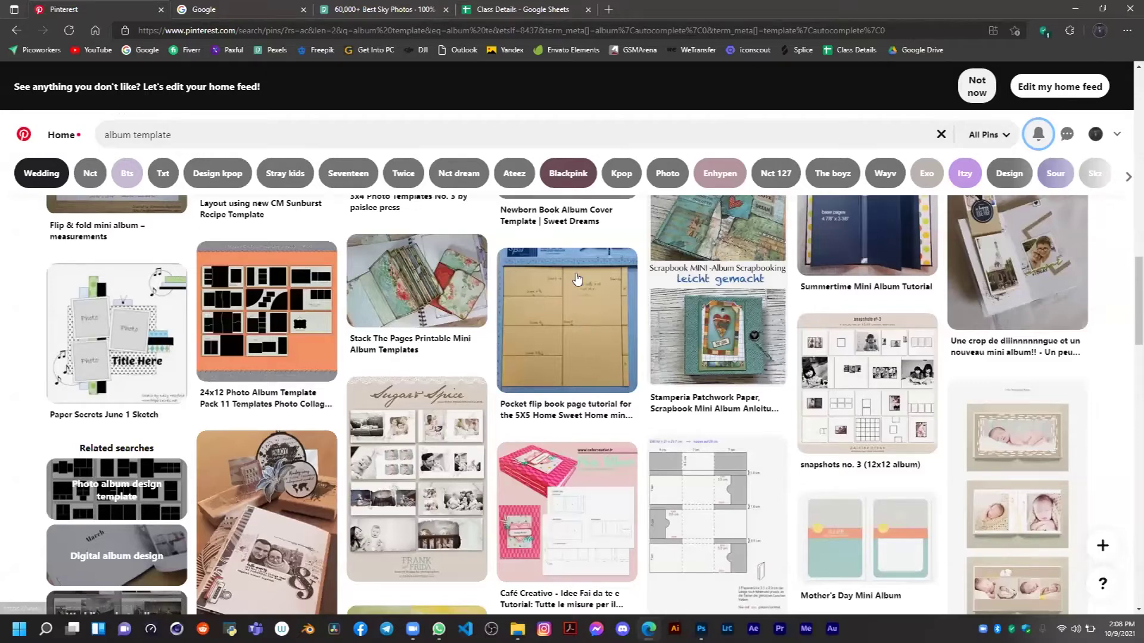
scroll(646, 293, "down", 3)
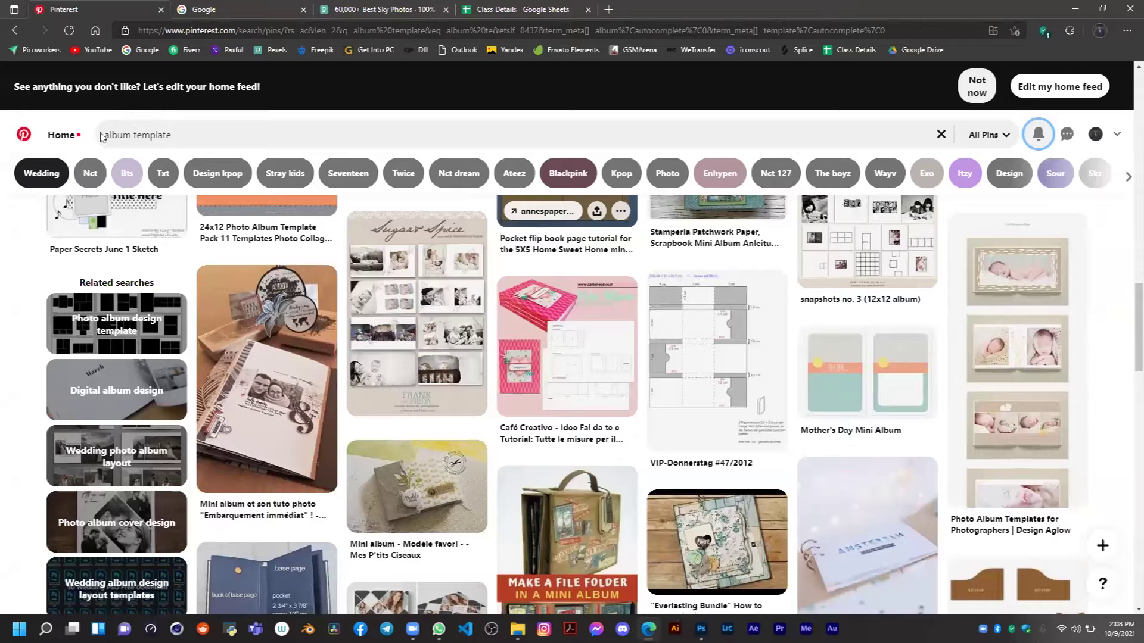
scroll(103, 135, "up", 4)
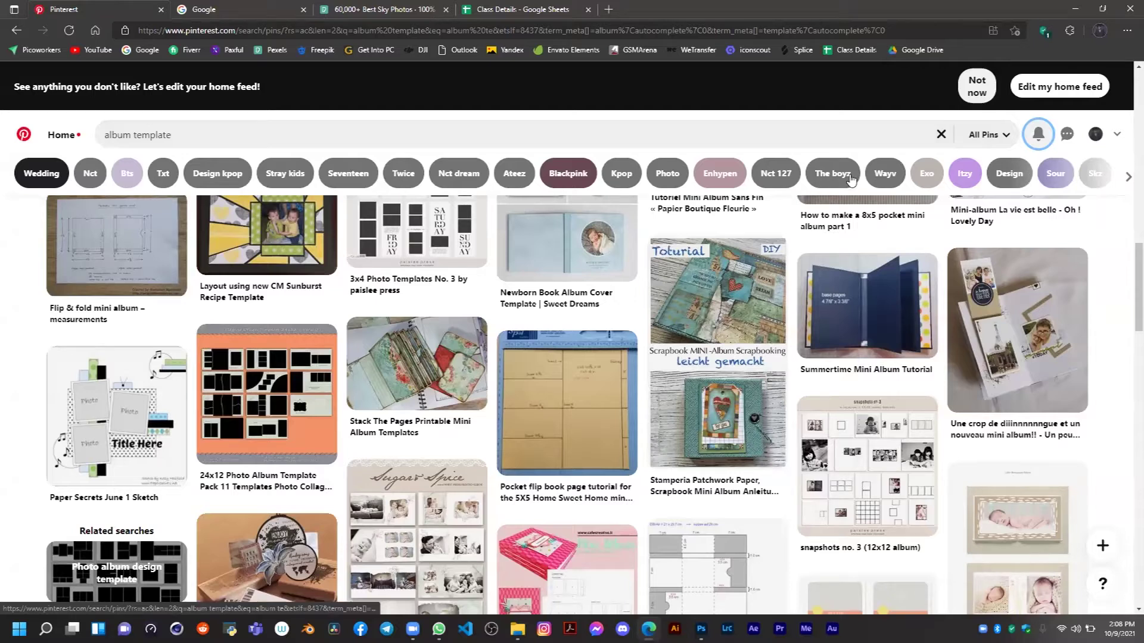
left_click(1127, 180)
left_click(1127, 178)
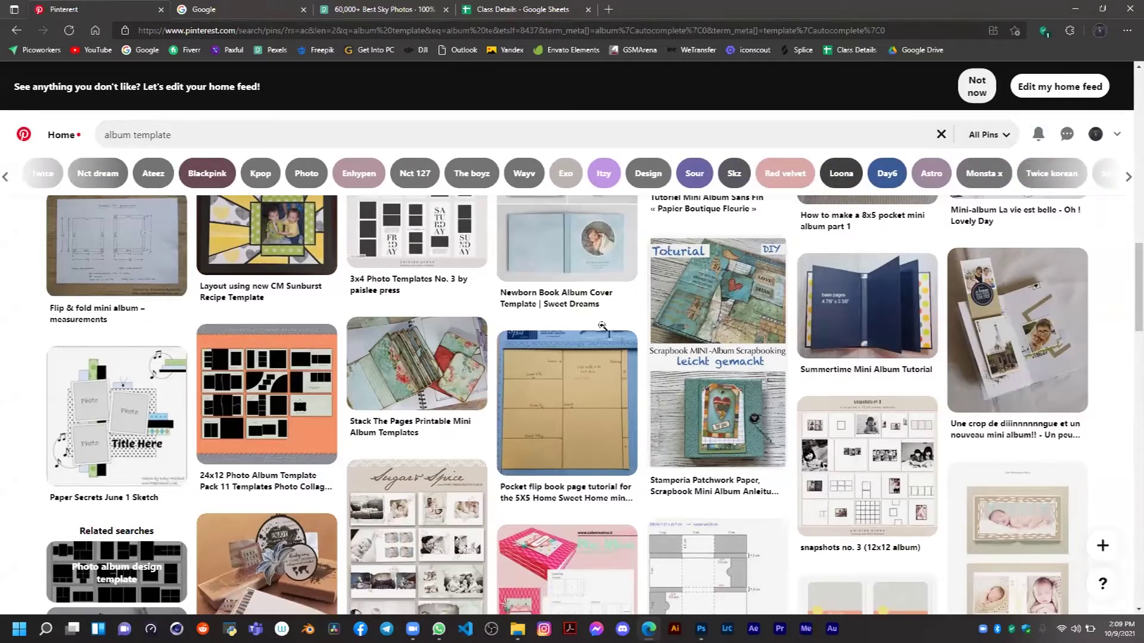
scroll(604, 323, "up", 4)
scroll(549, 327, "up", 3)
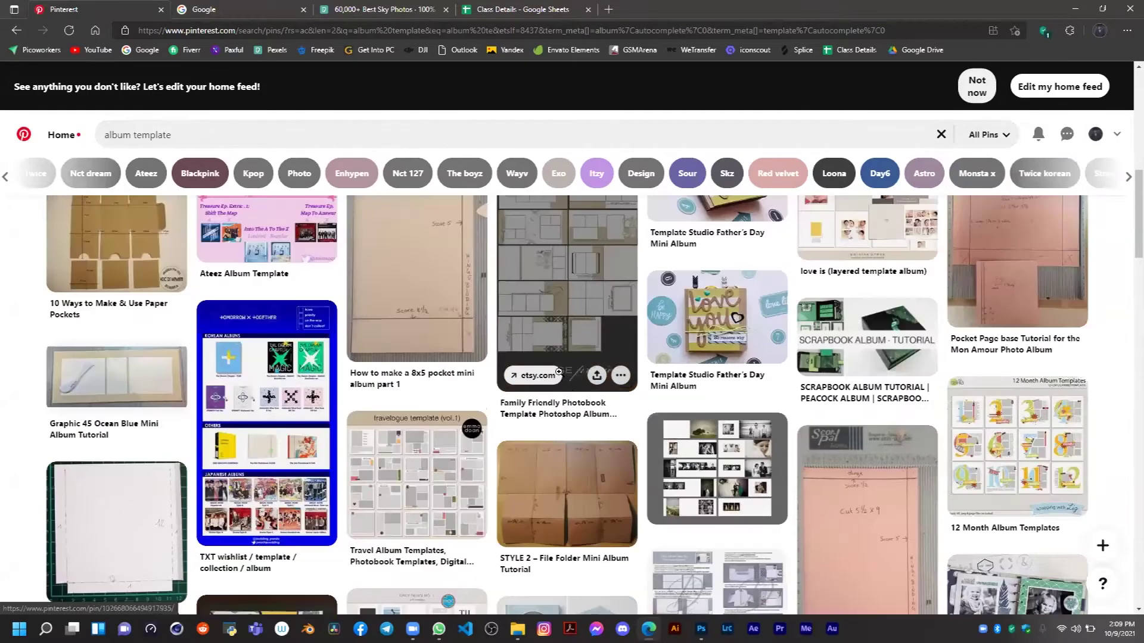
Open the Family Friendly Photobook Template pin and examine its page layout previews
left_click(559, 372)
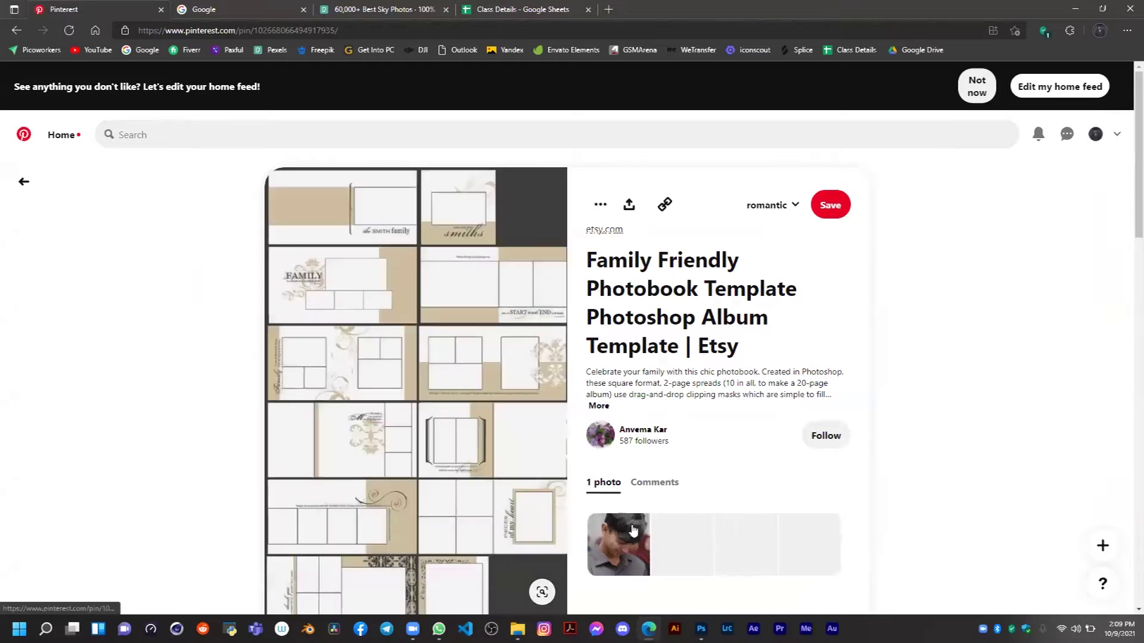
scroll(718, 383, "down", 3)
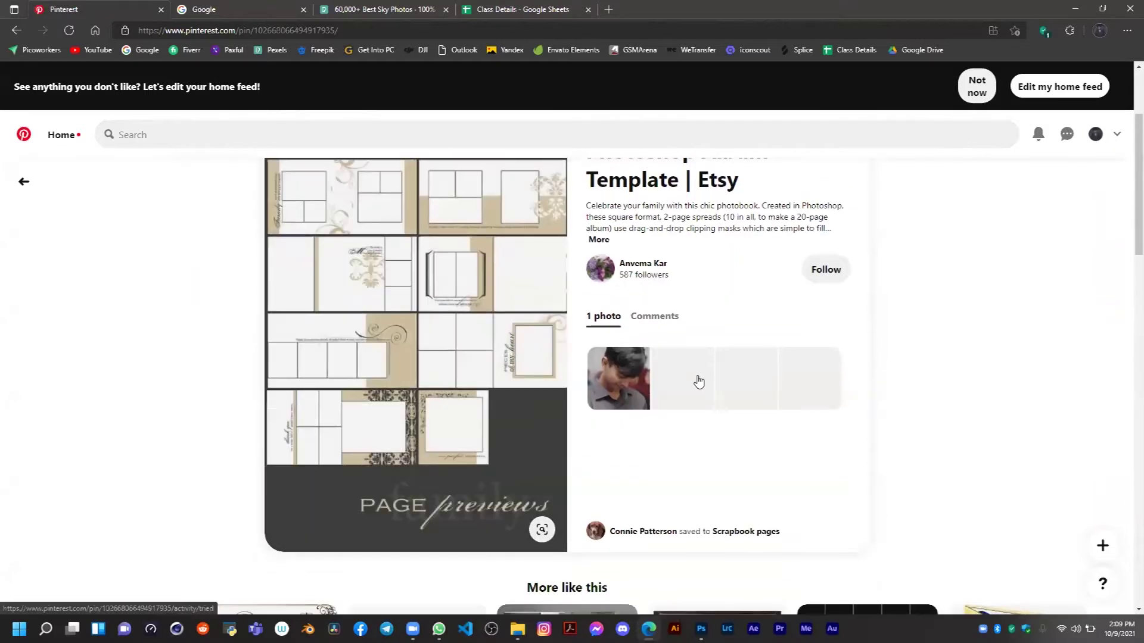
scroll(654, 403, "up", 3)
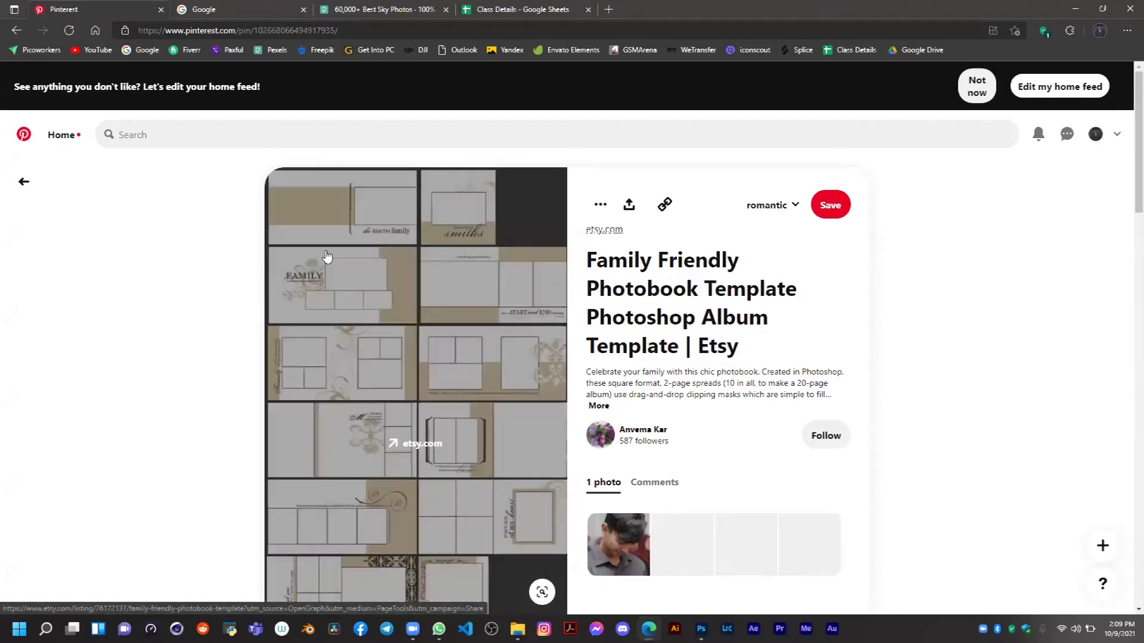
Return to the "album template" results and browse further down through more photo album layout ideas
left_click(23, 185)
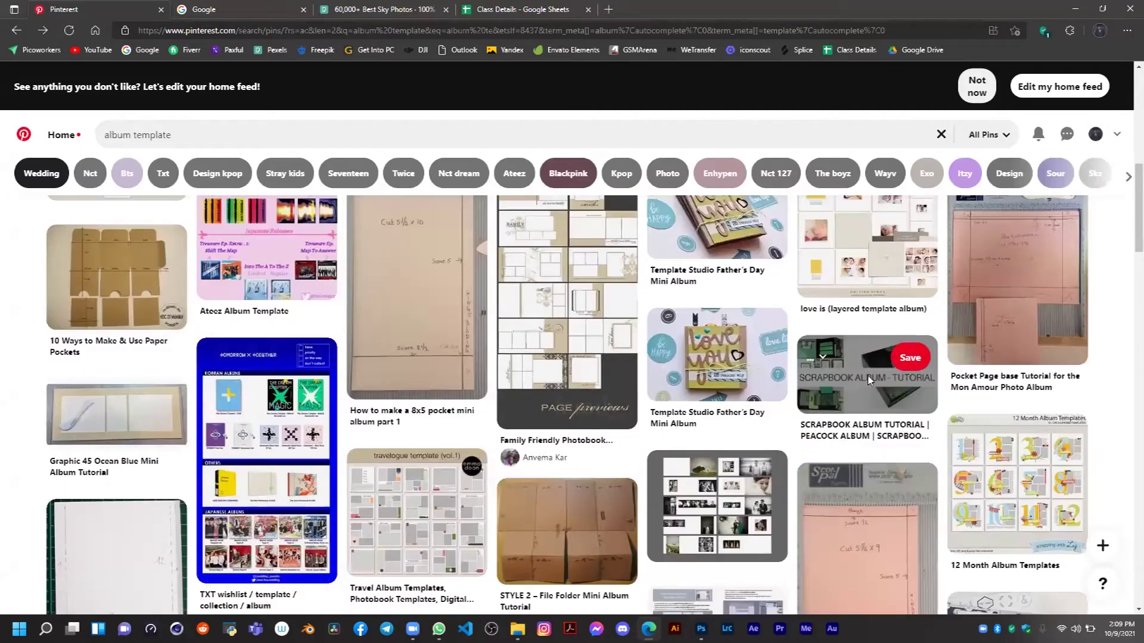
scroll(867, 375, "down", 3)
scroll(732, 358, "down", 4)
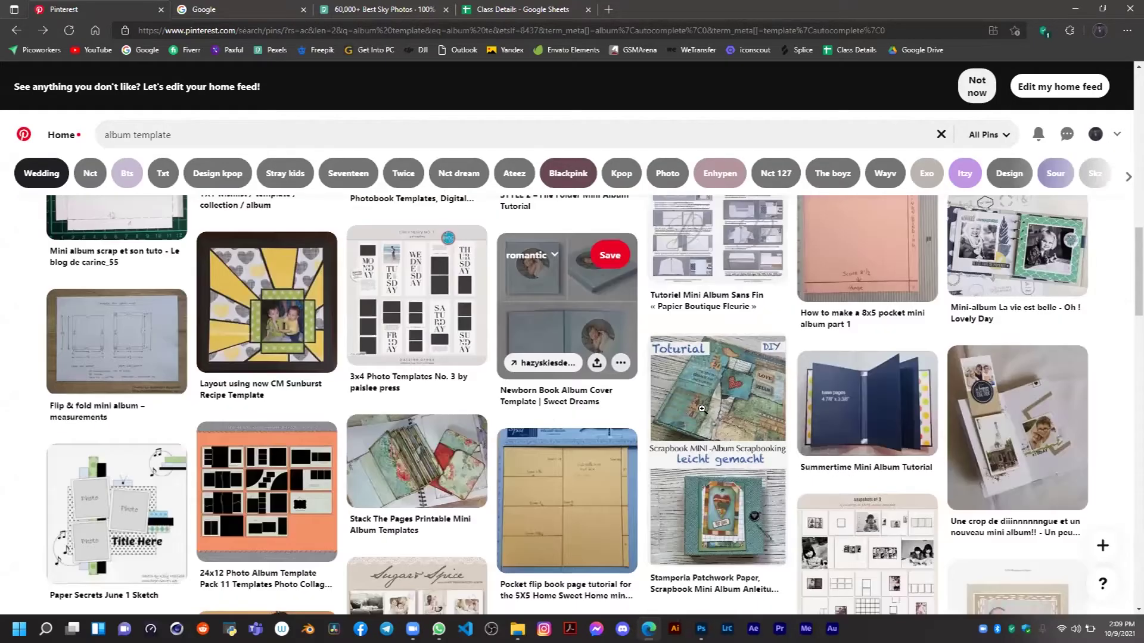
scroll(702, 410, "down", 2)
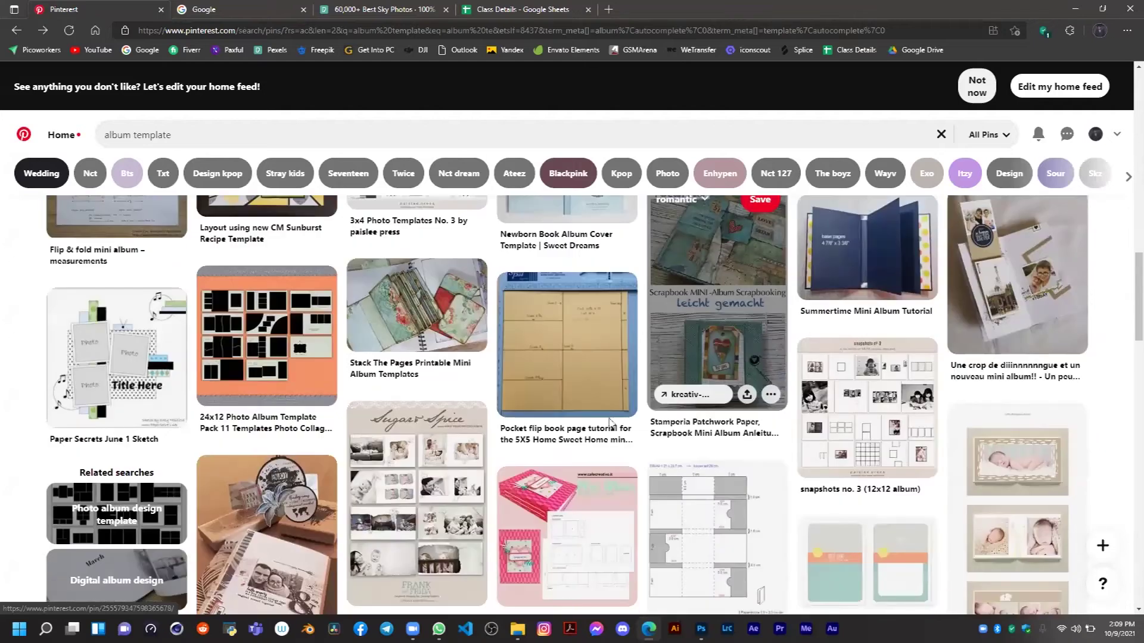
scroll(348, 374, "down", 3)
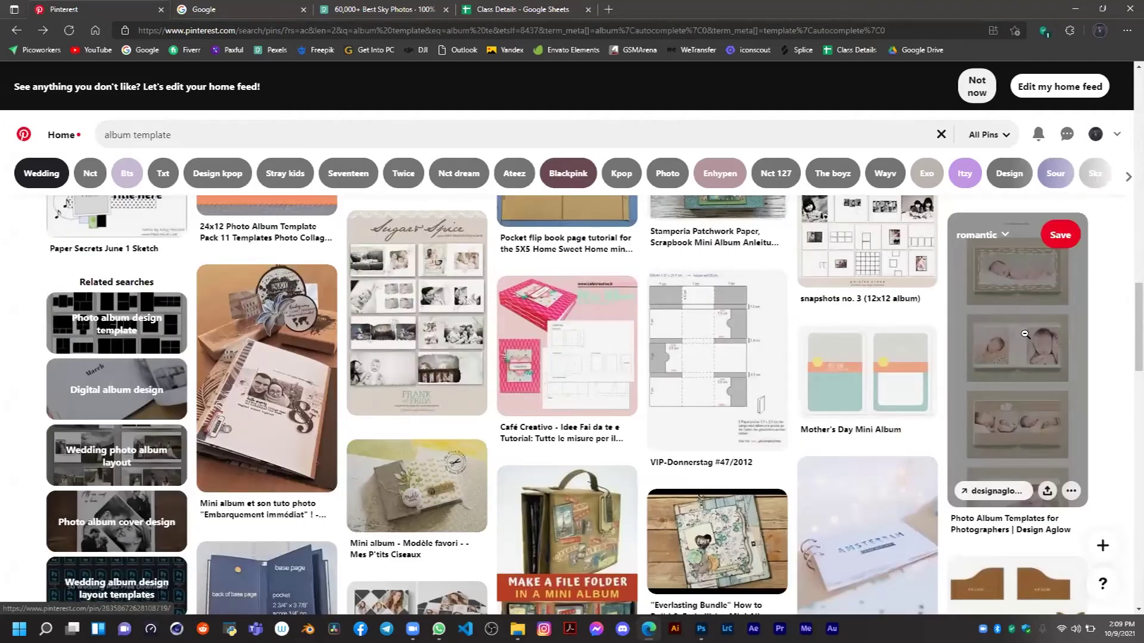
Open the Design Aglow "Photo Album Templates for photographers" pin and examine its spreads and the similar album designs
left_click(1025, 335)
scroll(476, 360, "down", 5)
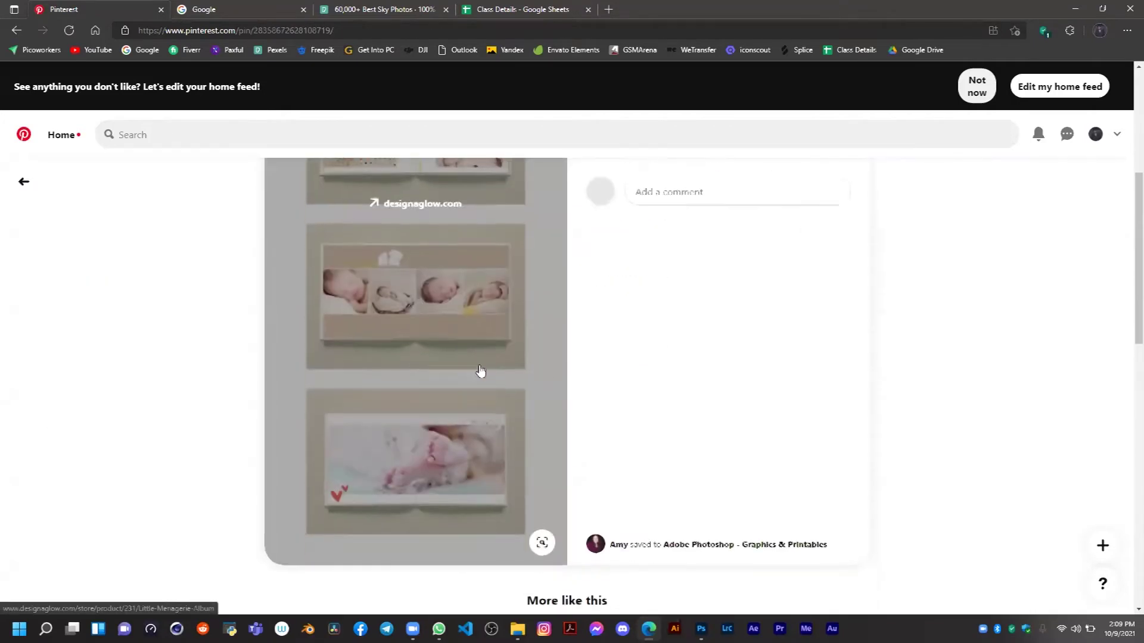
scroll(394, 477, "up", 3)
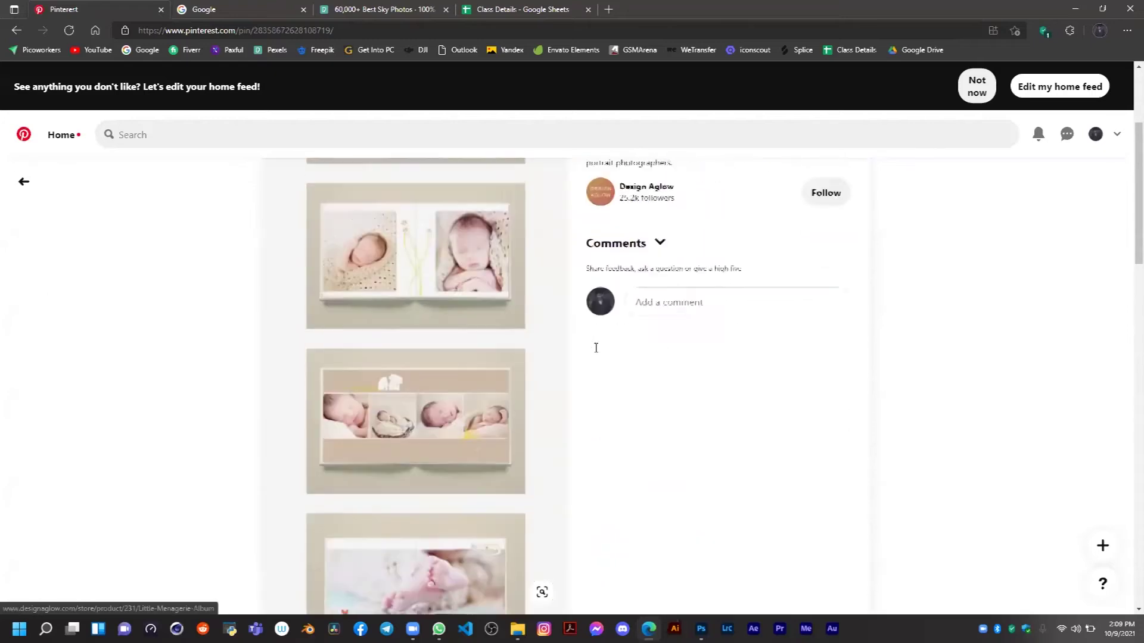
scroll(595, 349, "down", 5)
scroll(569, 348, "down", 3)
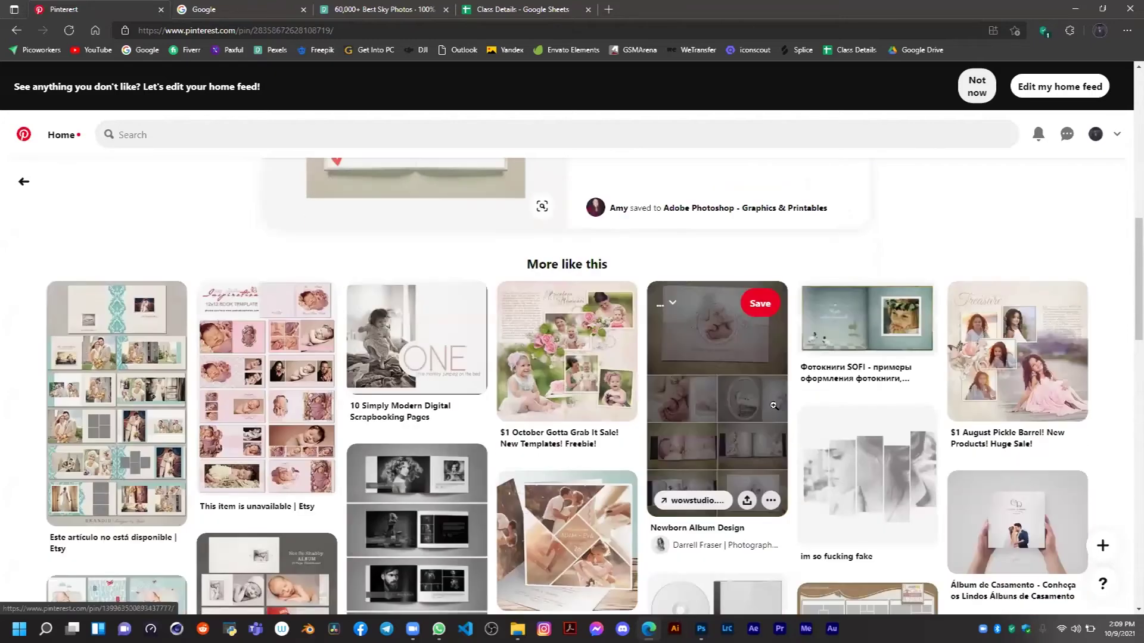
scroll(765, 436, "down", 3)
scroll(247, 250, "down", 1)
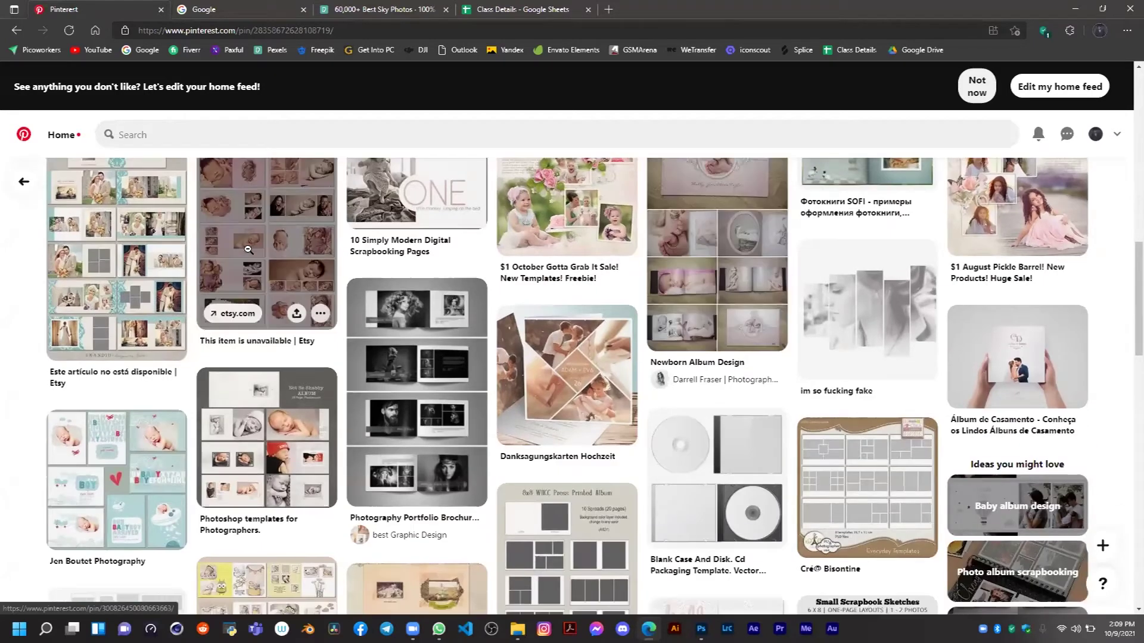
Open the pink newborn 12x12 book template pin, browse its similar layouts, and open the beige and white newborn album pin among them
left_click(247, 250)
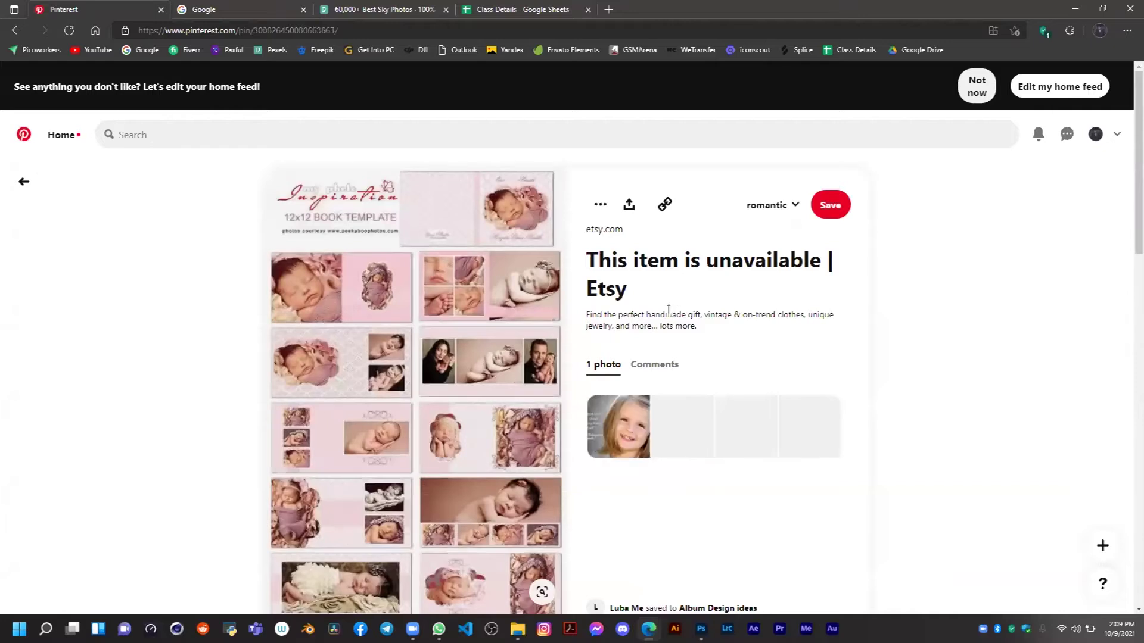
scroll(1049, 292, "down", 3)
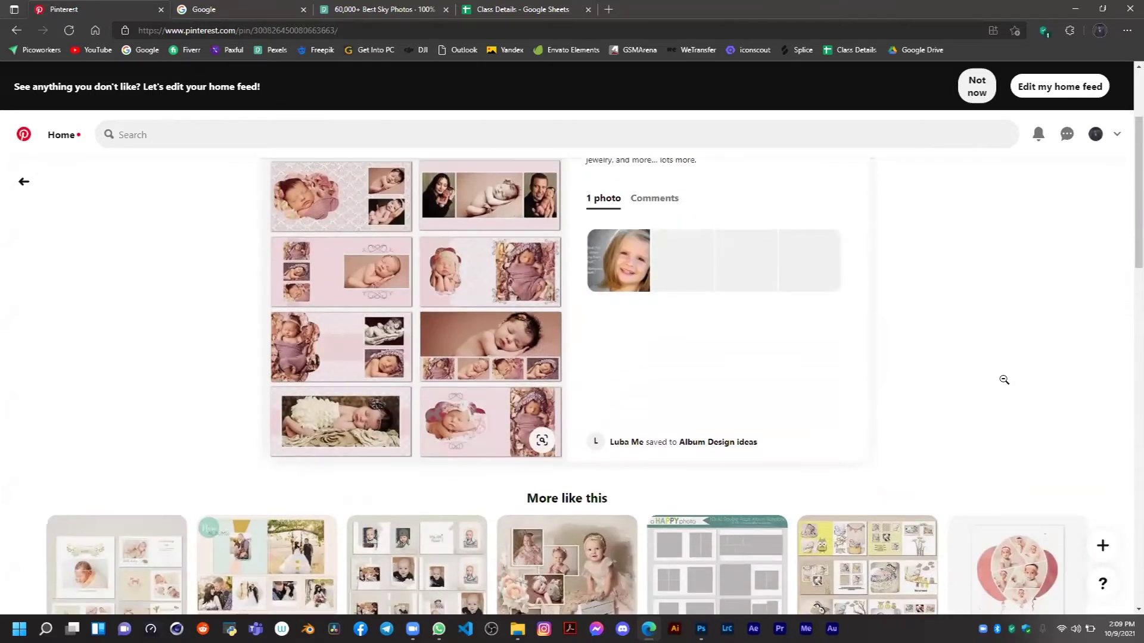
scroll(1004, 380, "down", 4)
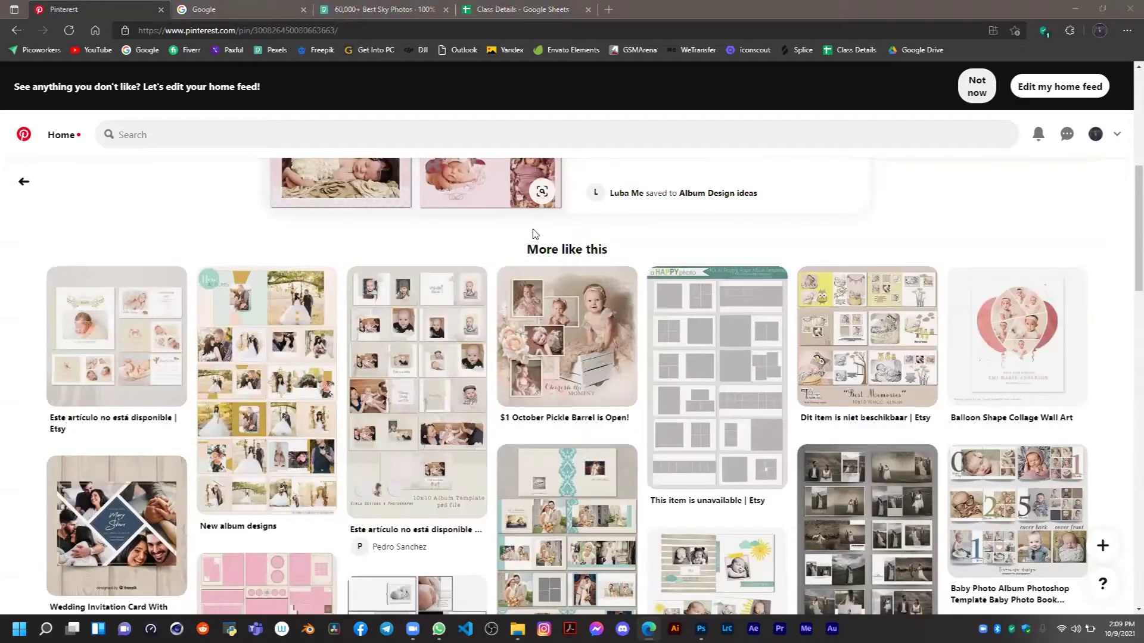
scroll(871, 385, "down", 3)
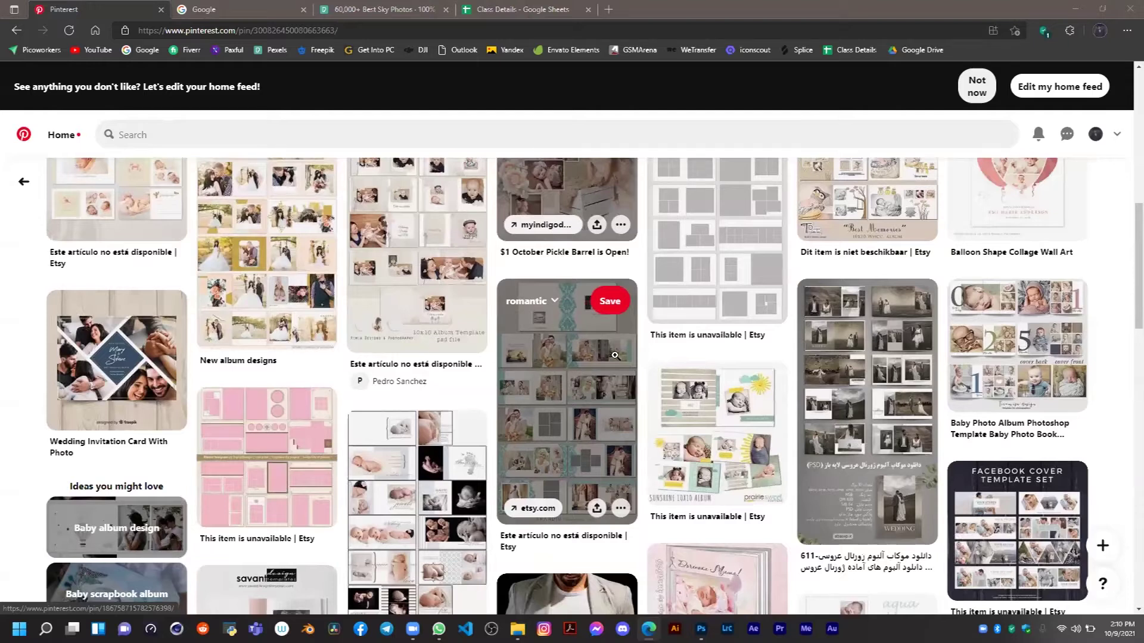
scroll(614, 355, "down", 4)
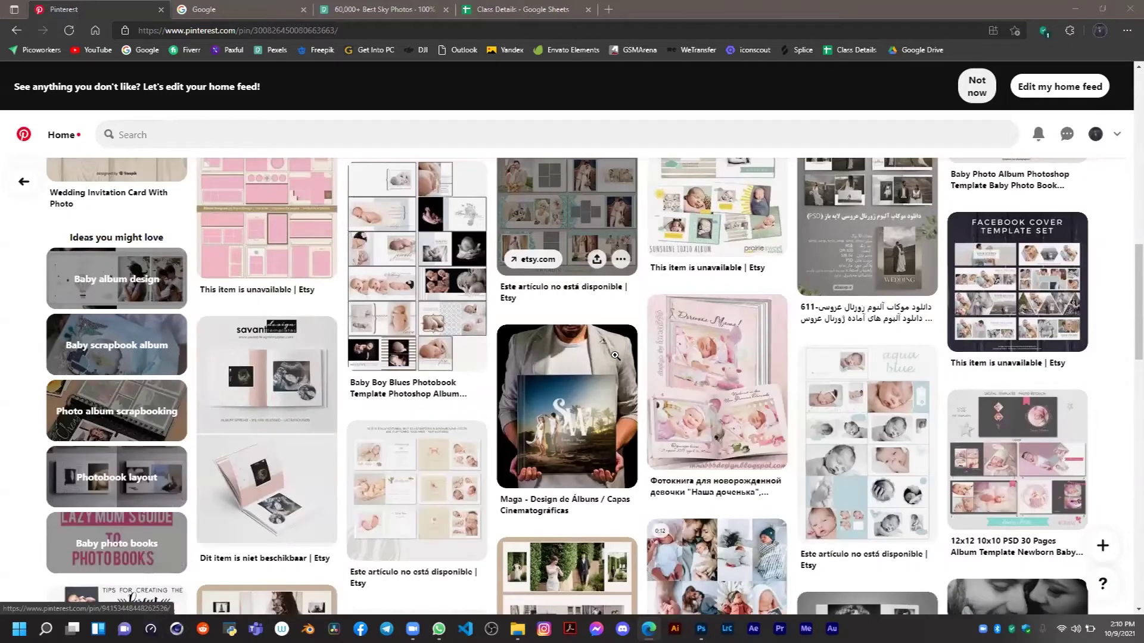
scroll(614, 355, "up", 2)
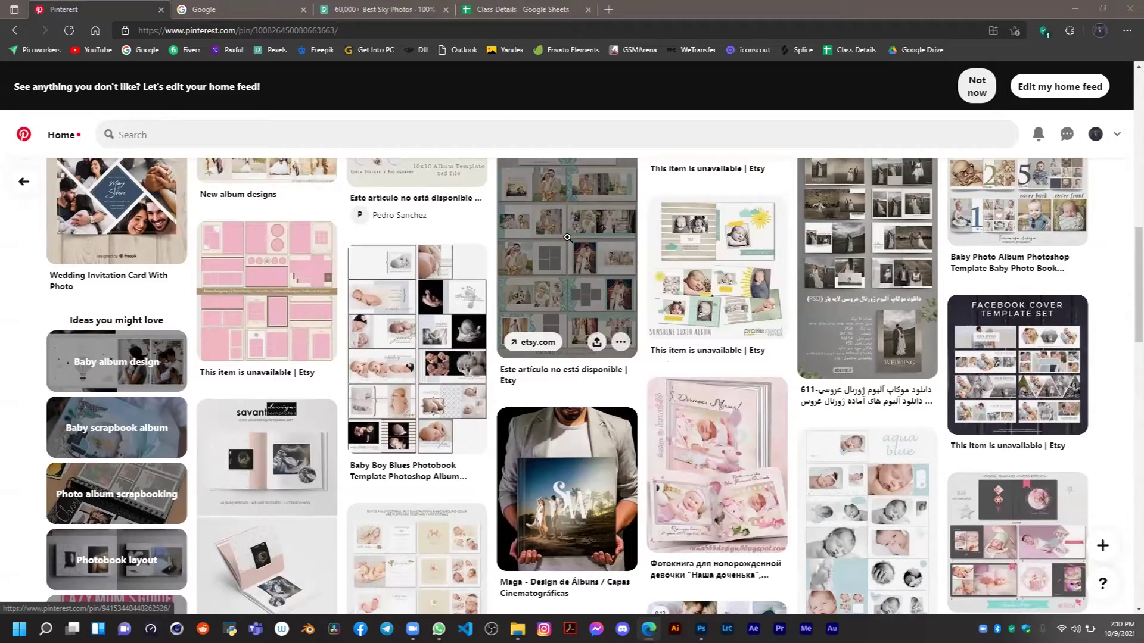
scroll(954, 397, "down", 1)
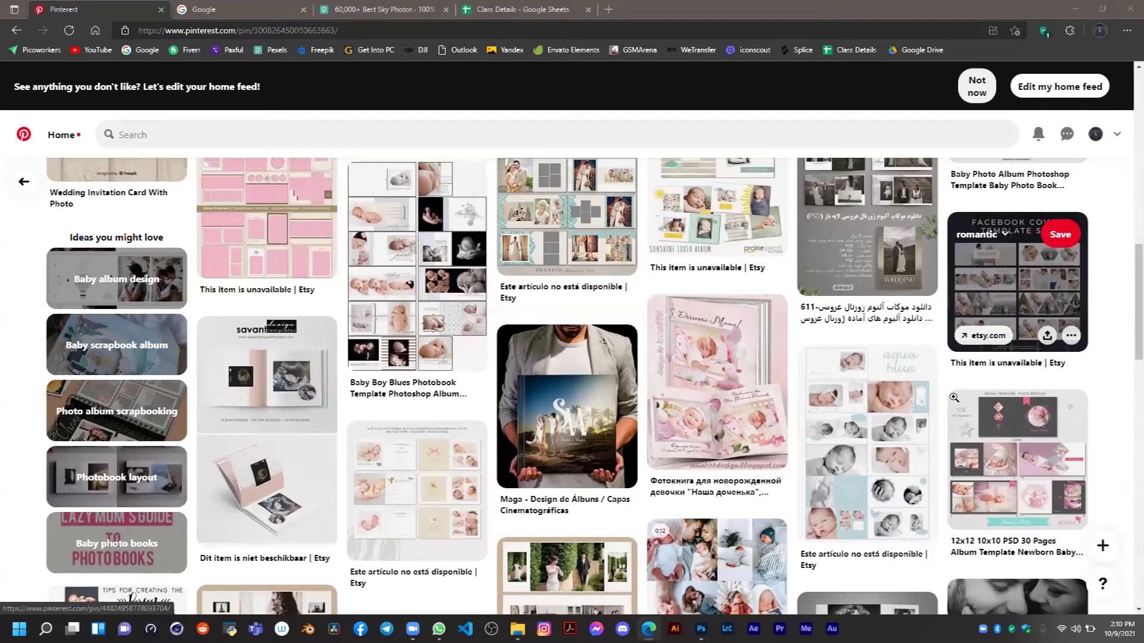
scroll(715, 298, "down", 1)
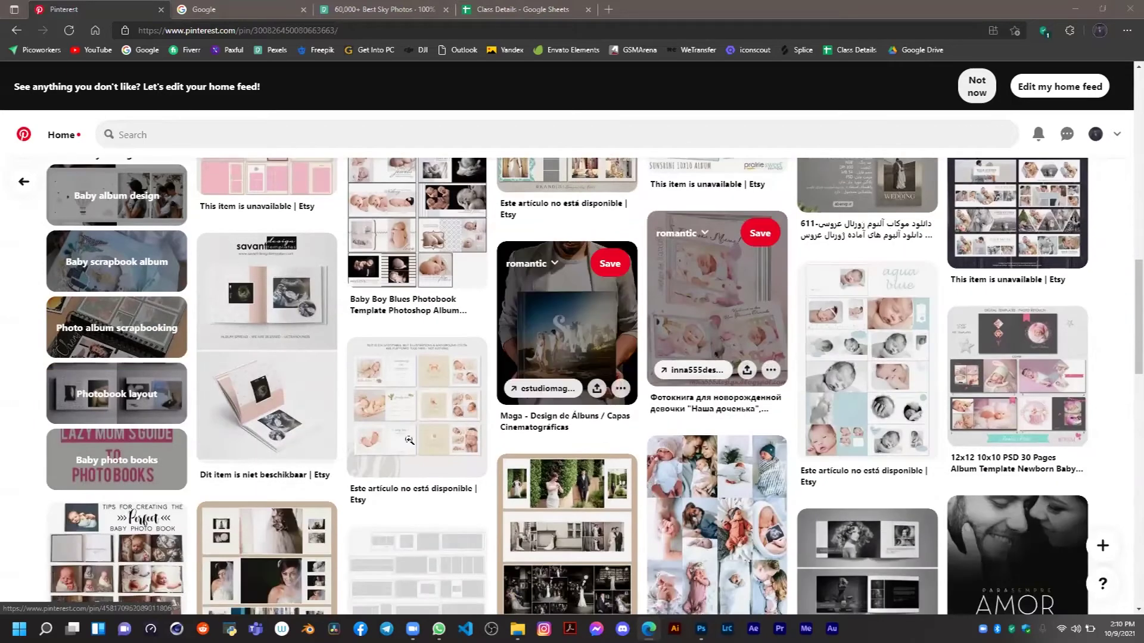
left_click(408, 410)
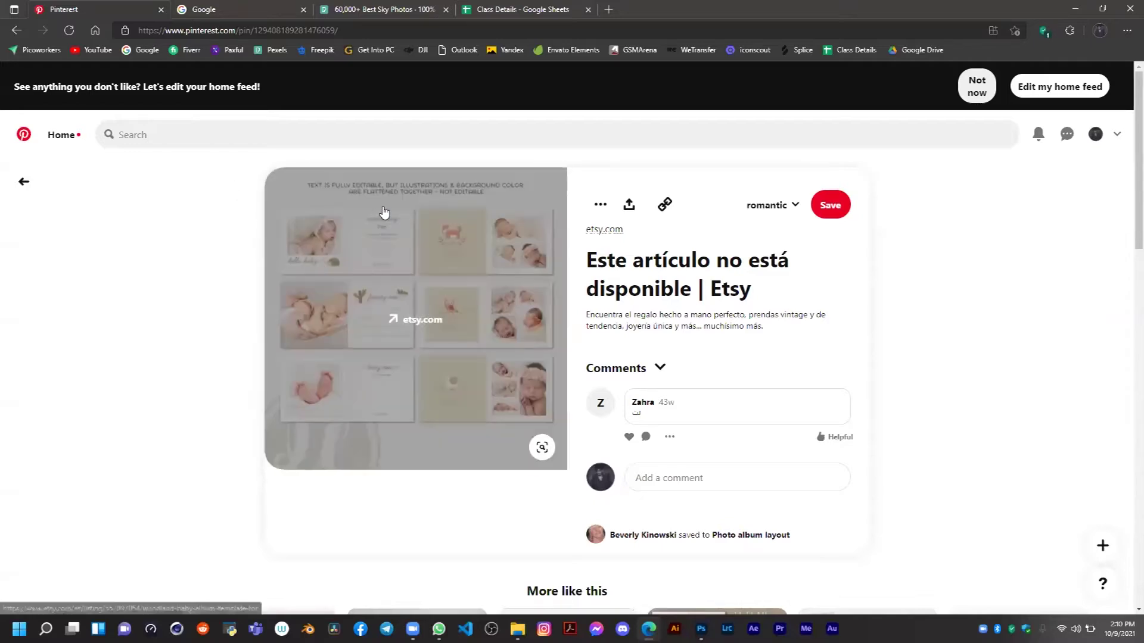
Search Google for "pinterest" to show how to find the site
left_click(202, 9)
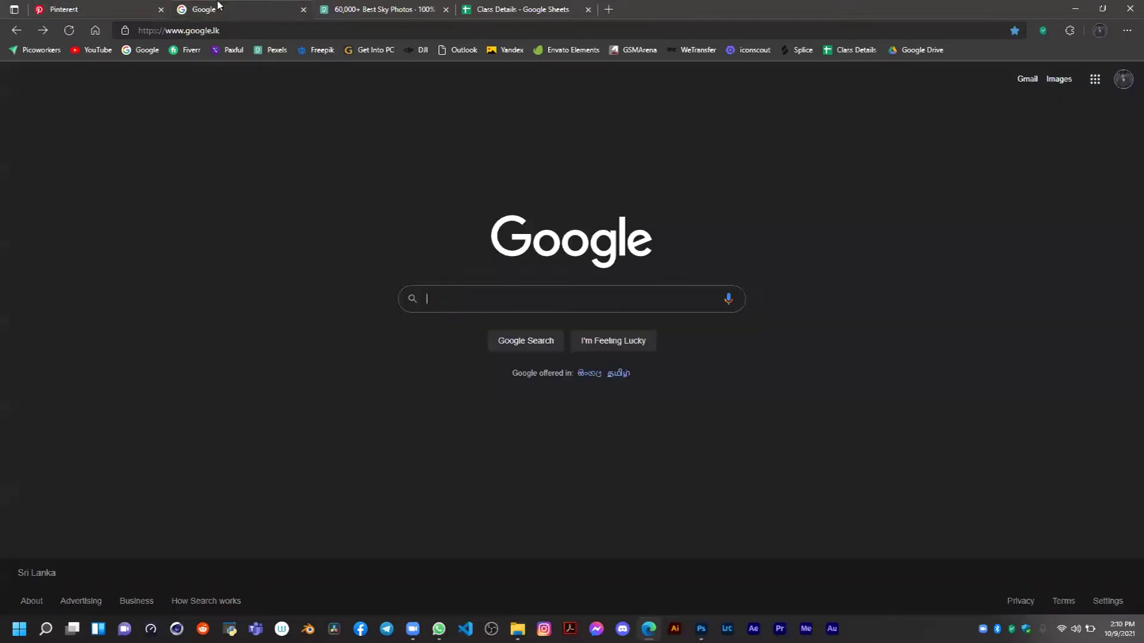
left_click(499, 294)
type("pi")
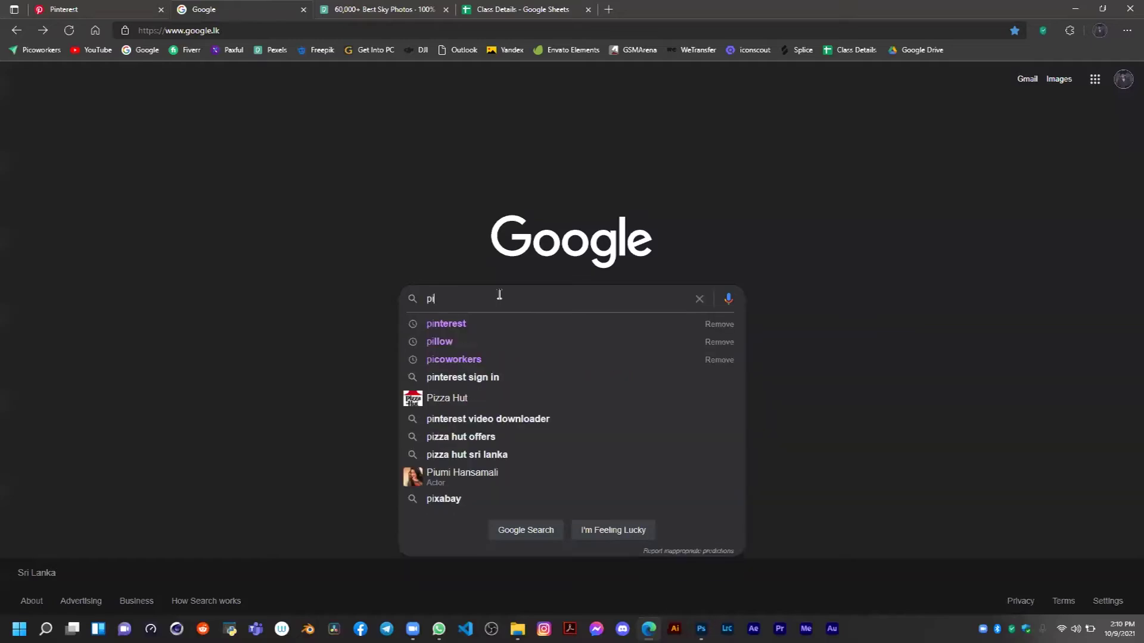
left_click(474, 323)
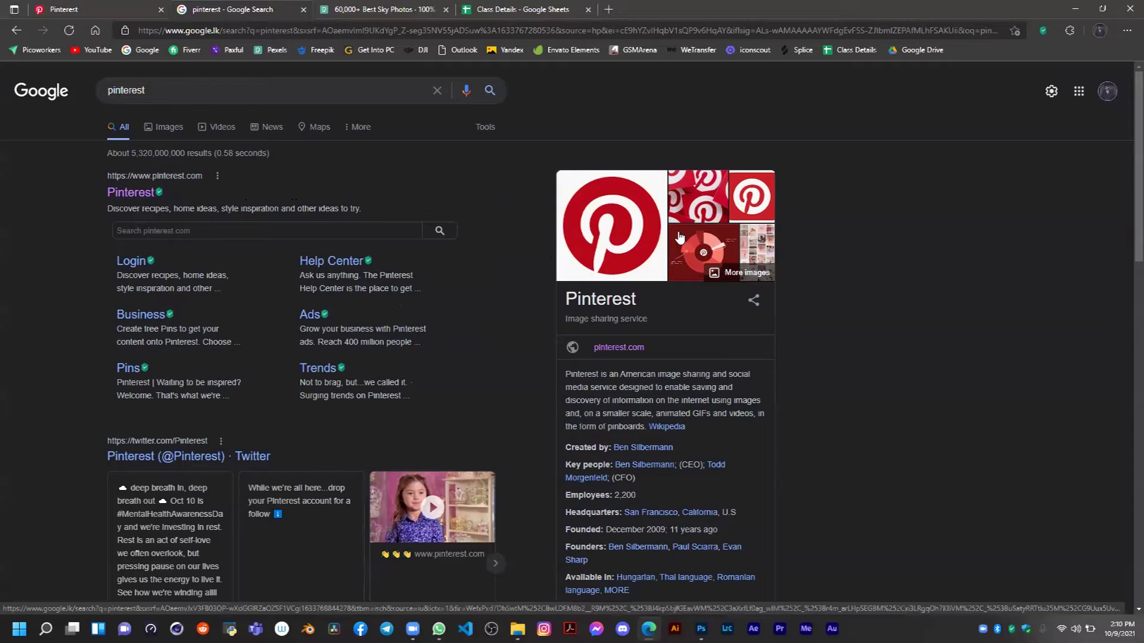
Revisit the opened Pinterest pin and the Google results, and look over the Pexels sky photos again
left_click(105, 7)
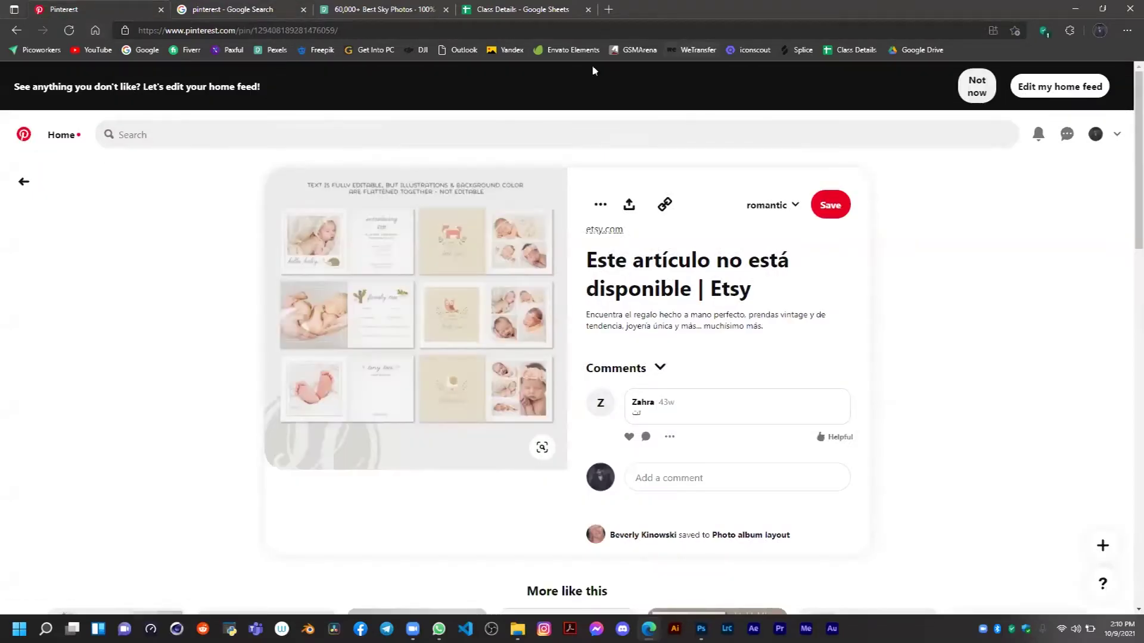
left_click(271, 8)
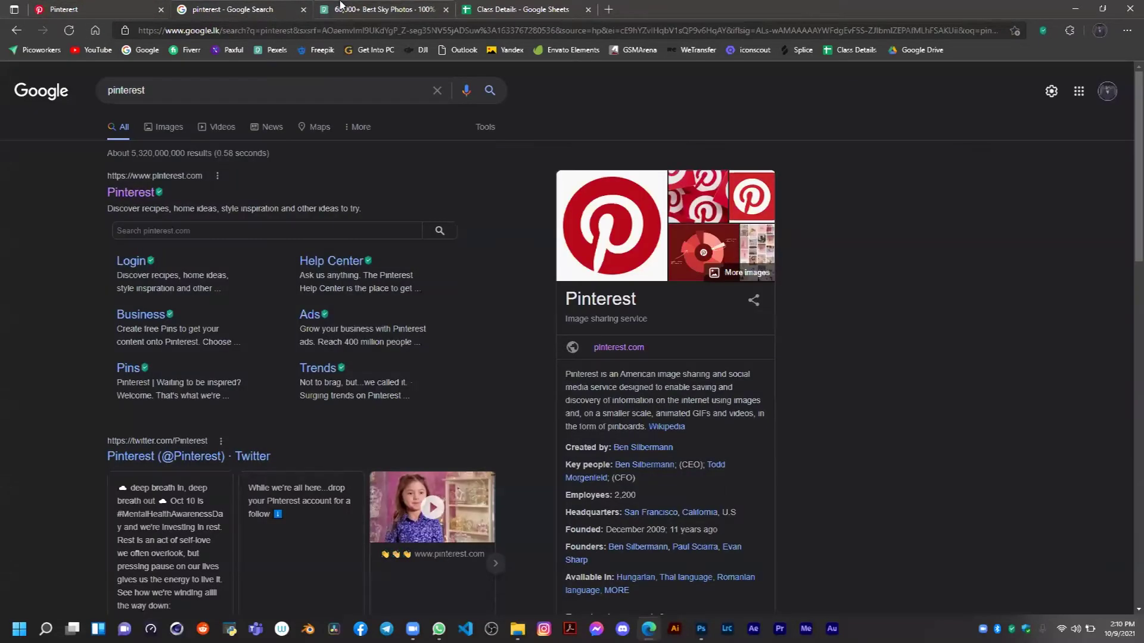
left_click(93, 7)
left_click(381, 8)
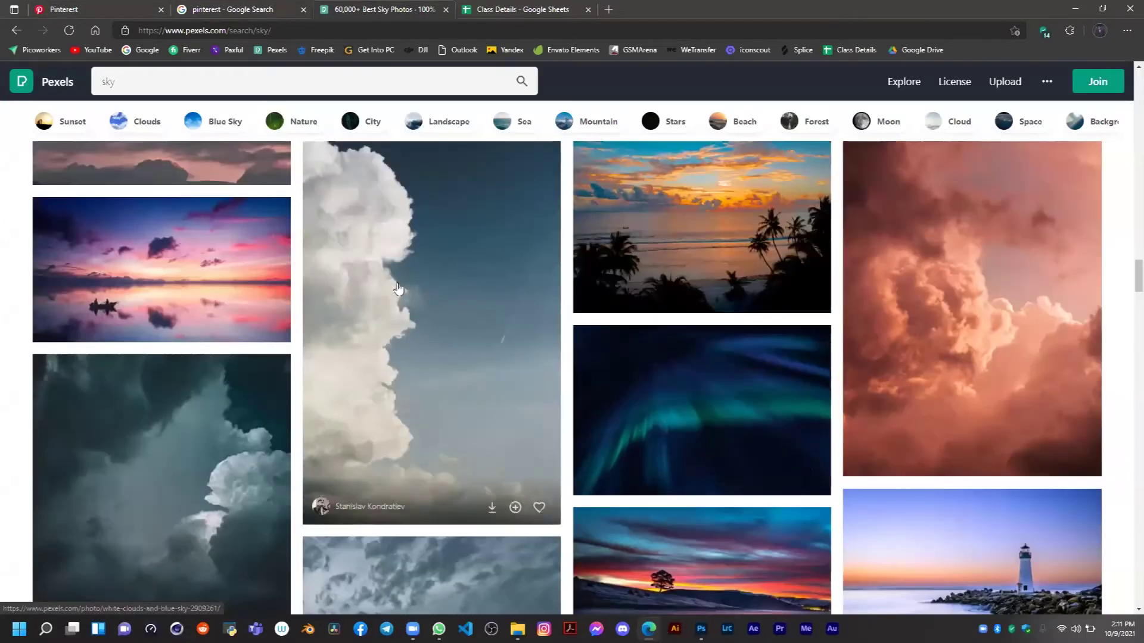
scroll(164, 209, "up", 3)
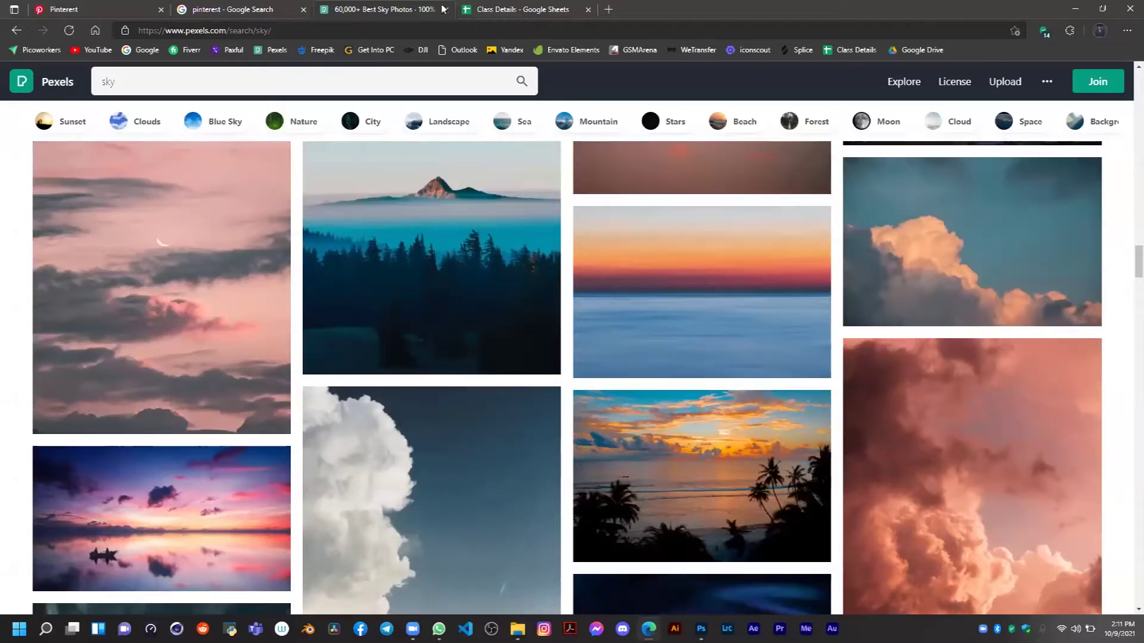
Put the browser away, switch to File Explorer, and check the contents of OUT and New folder inside Album Design
left_click(1073, 9)
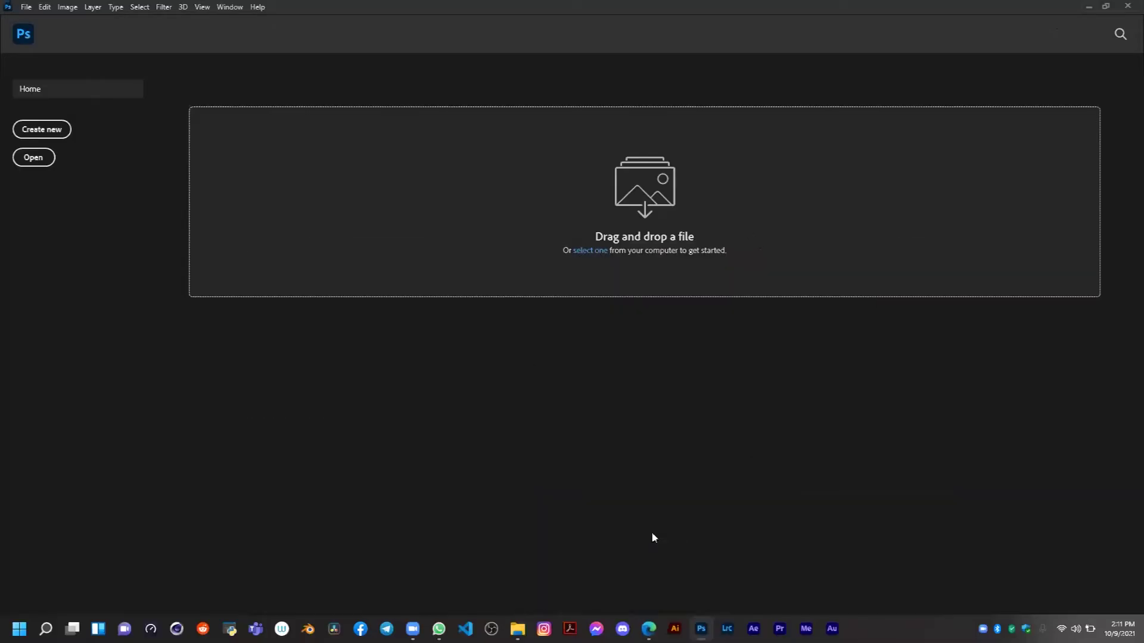
left_click(518, 629)
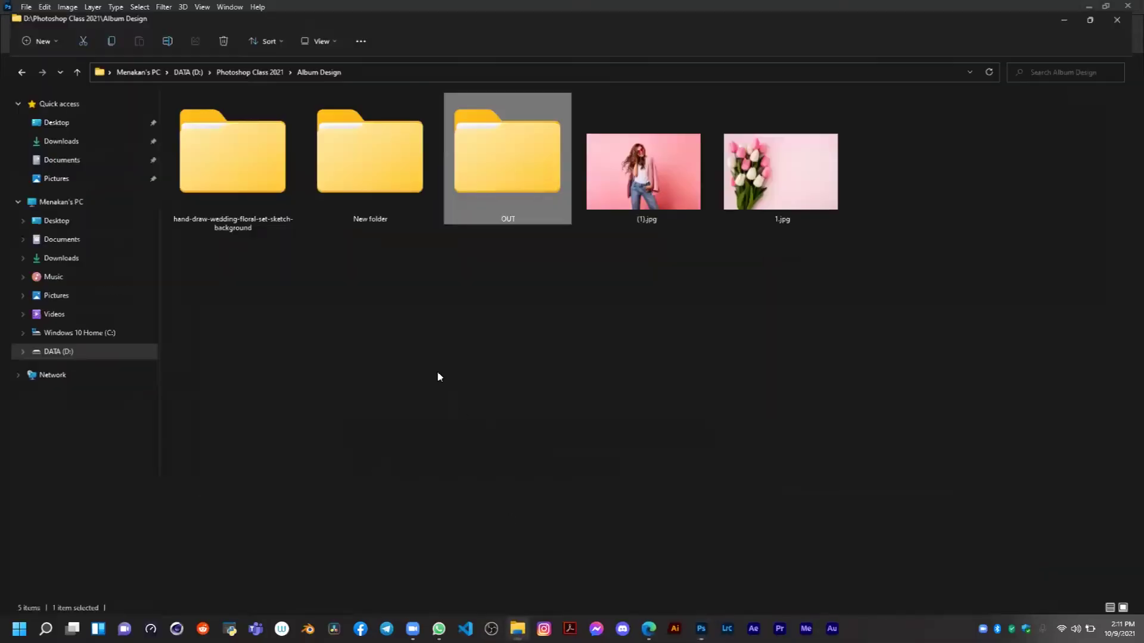
key("alt+Right")
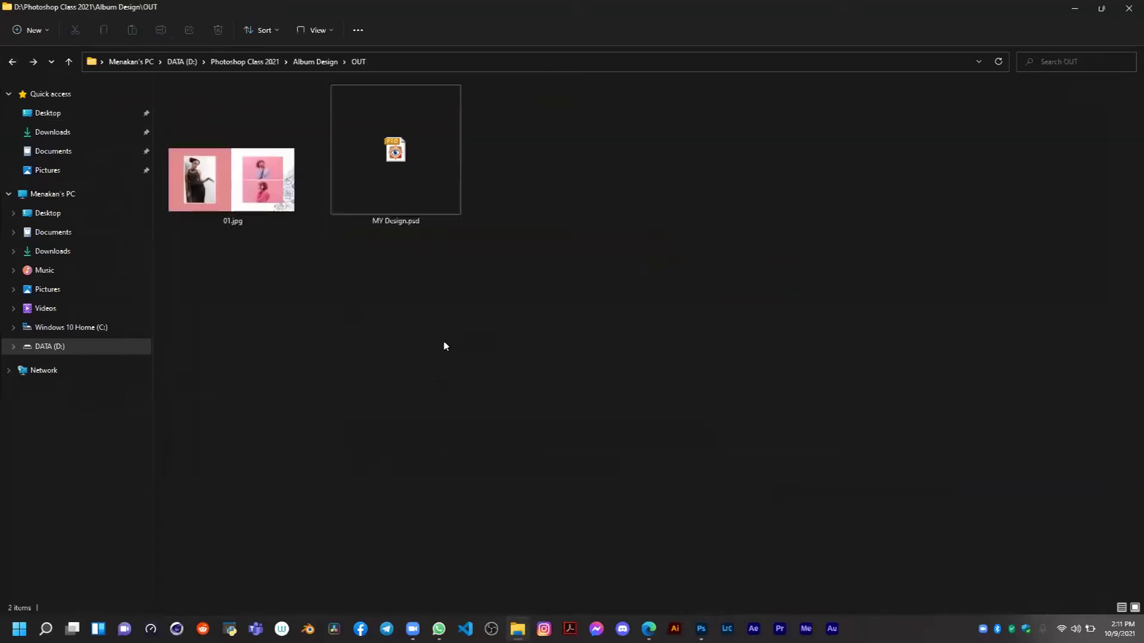
left_click(13, 62)
left_click(14, 62)
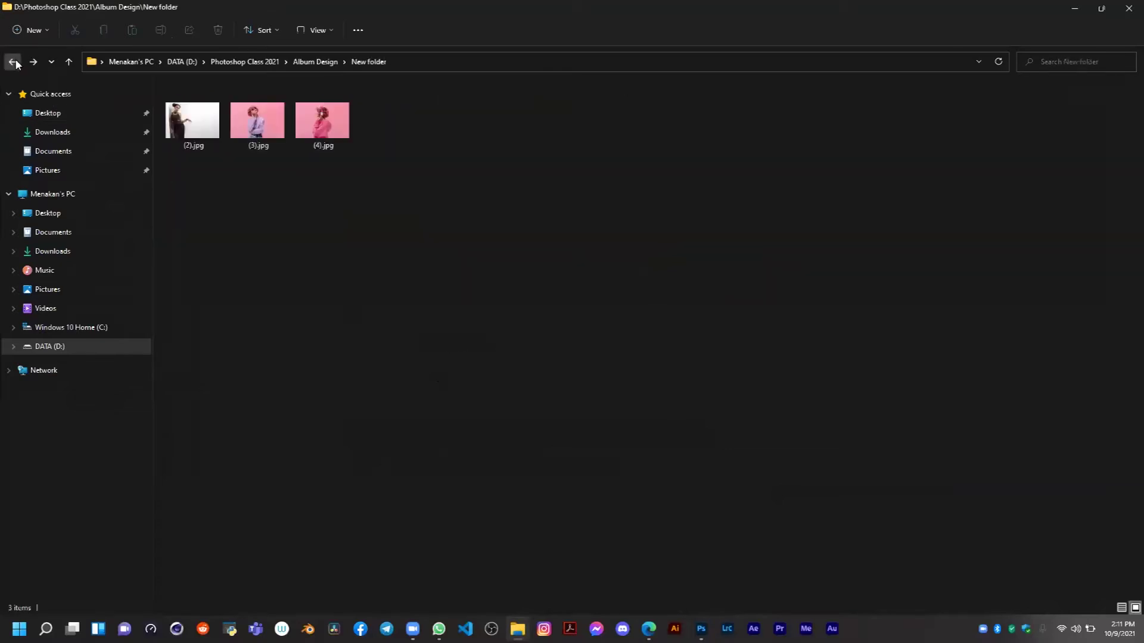
left_click(13, 62)
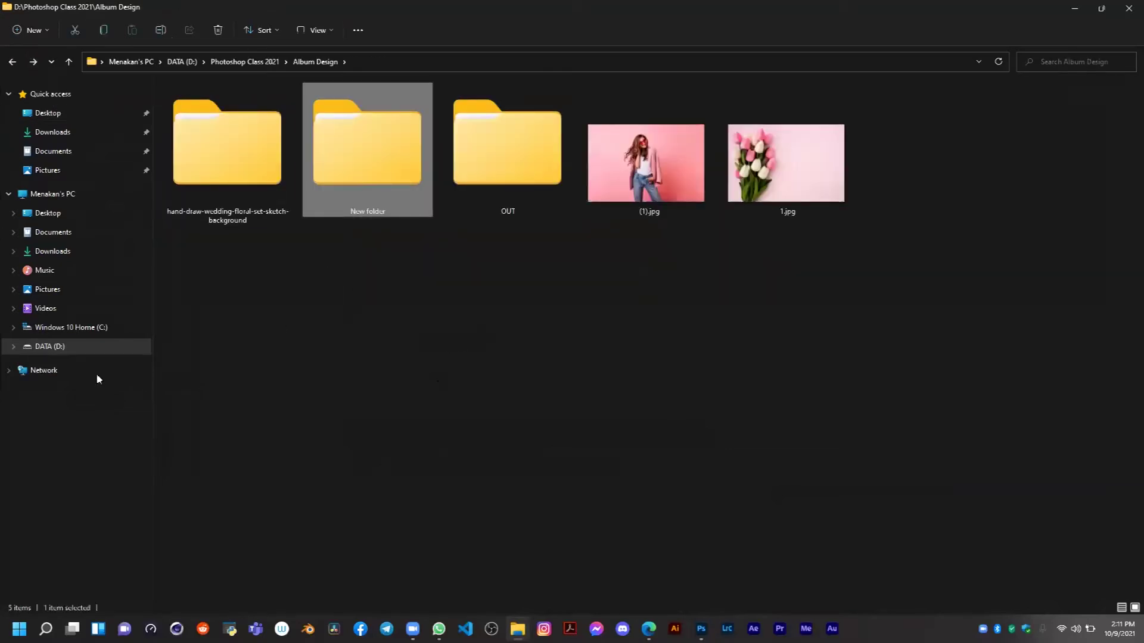
Open the Sky Replacement & Double Exposure folder inside Photoshop Class 2021 on the DATA (D:) drive
left_click(87, 348)
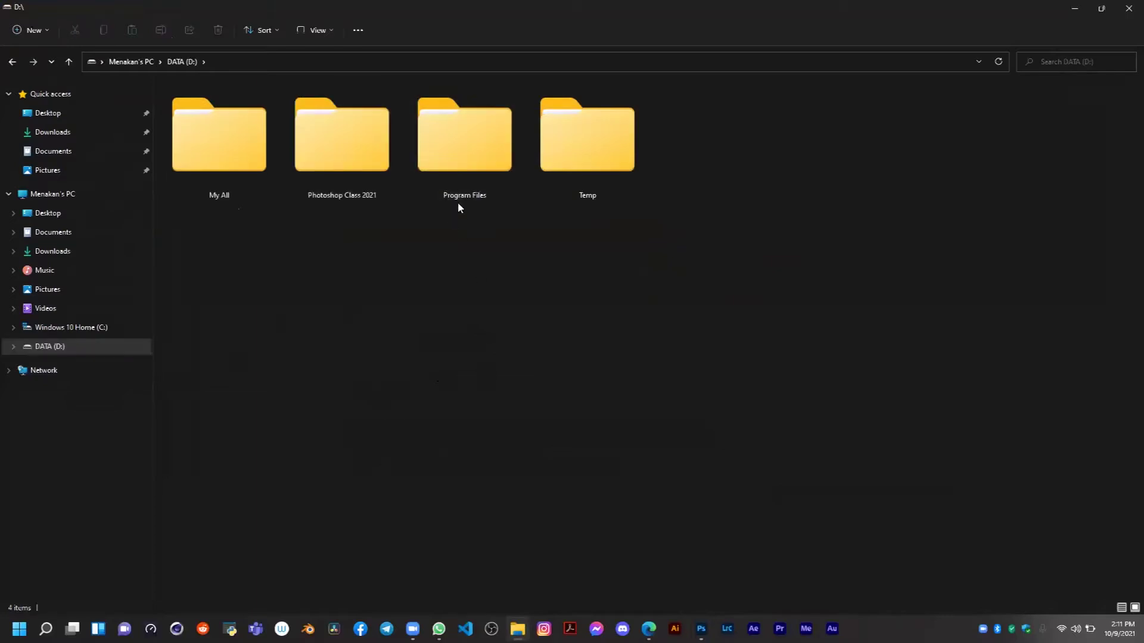
left_click(347, 162)
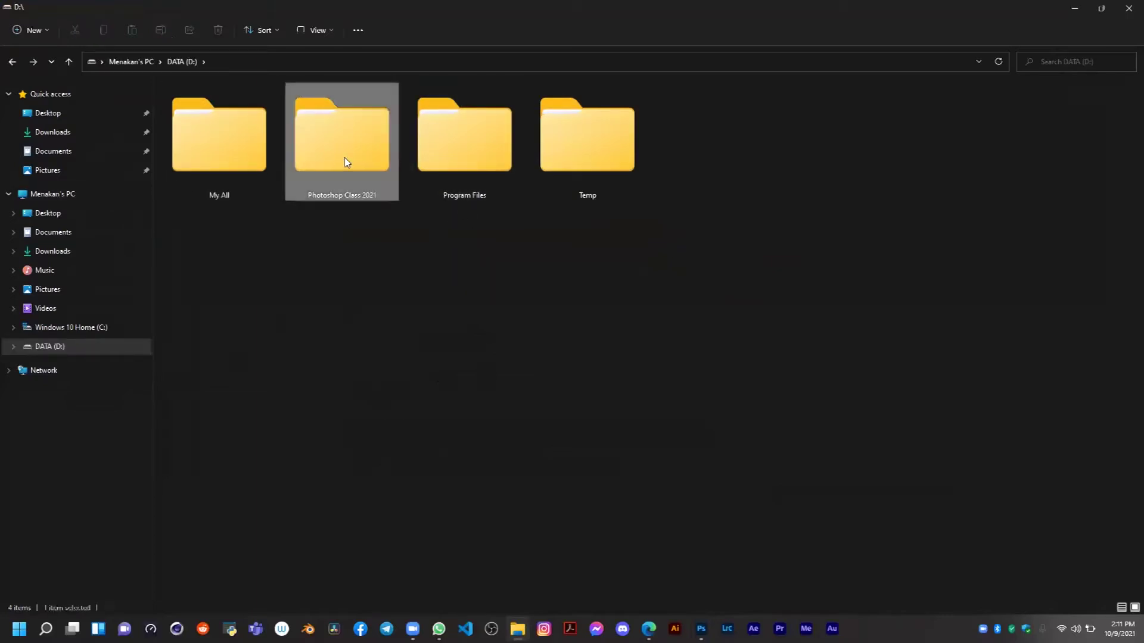
double_click(346, 162)
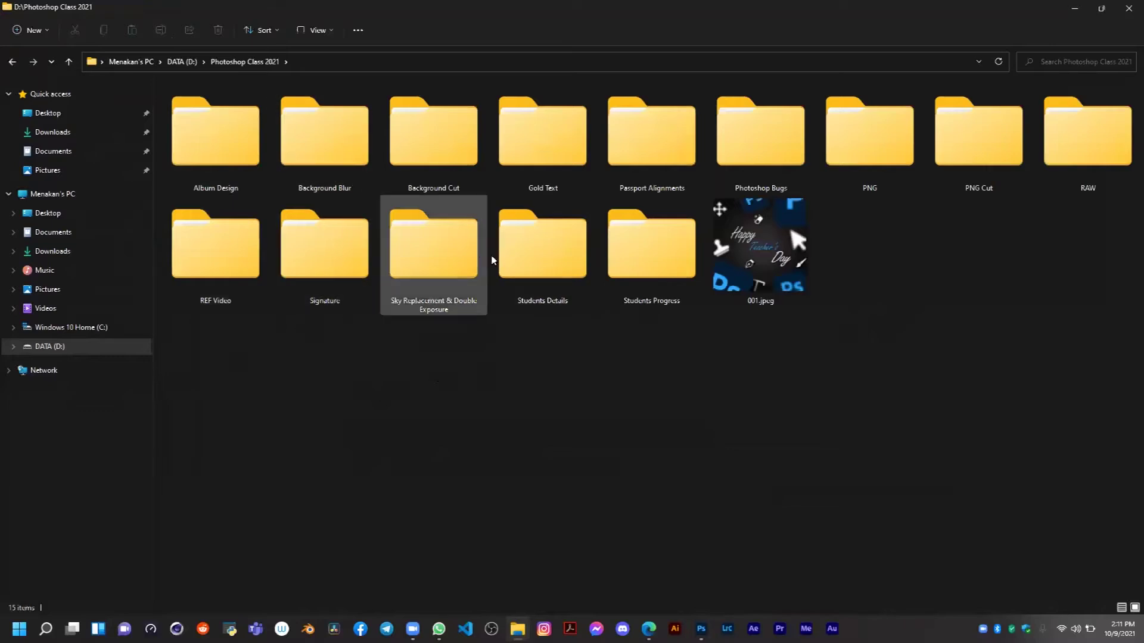
double_click(426, 248)
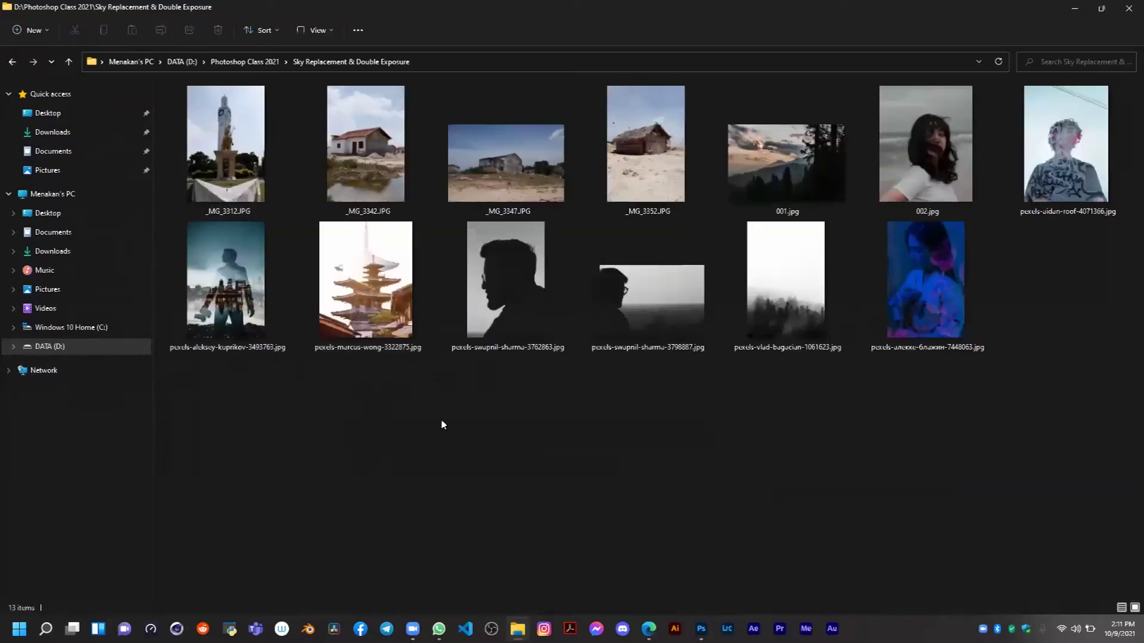
Select _MG_3312.JPG, _MG_3342.JPG, _MG_3347.JPG and _MG_3352.JPG in the folder, and switch to Photoshop
left_click(230, 163)
left_click(366, 158, "ctrl")
left_click(506, 164, "ctrl")
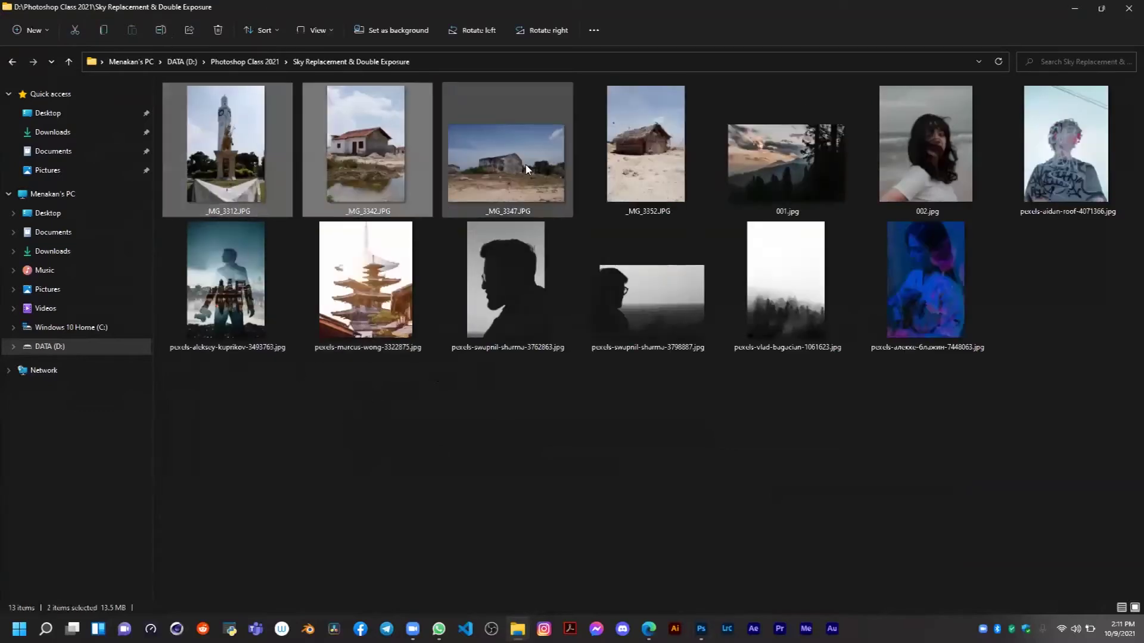
left_click(650, 170, "ctrl")
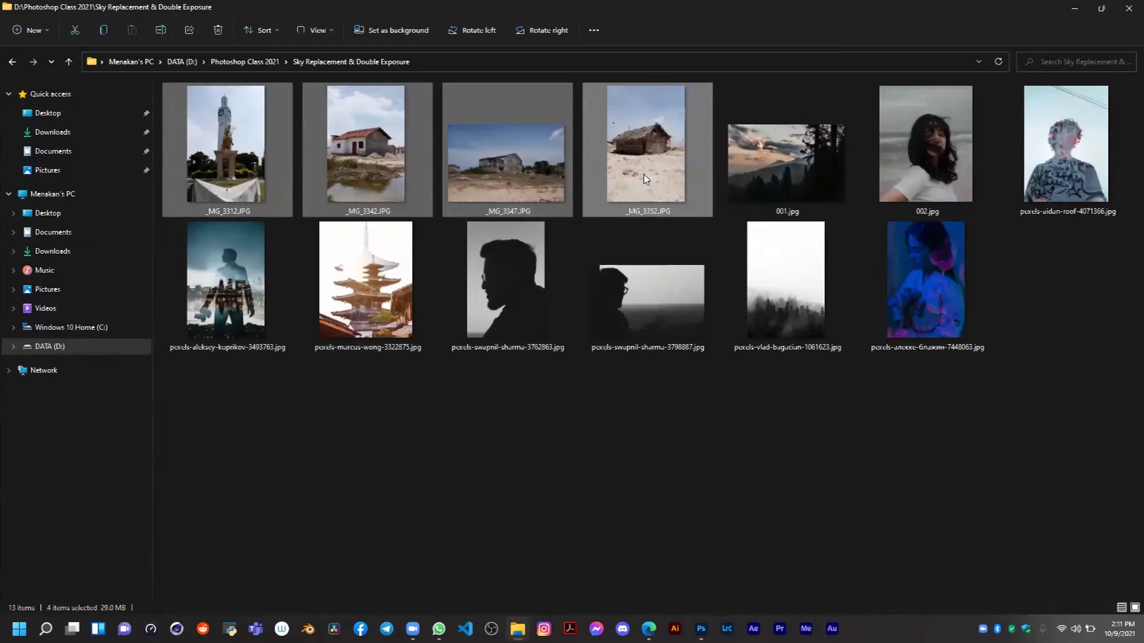
left_click_drag(644, 176, 483, 226)
key("alt+Tab")
key("alt+Tab")
key("alt+Tab")
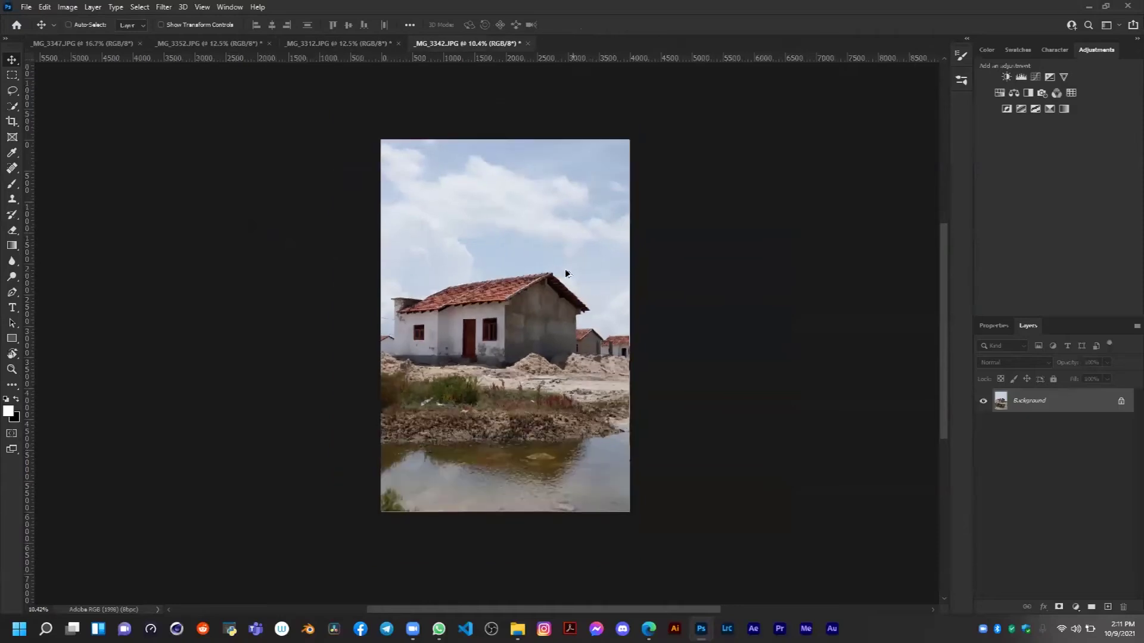
Look through the open photos _MG_3347, _MG_3352, _MG_3312 and _MG_3342, comparing the sky in each one
left_click(72, 44)
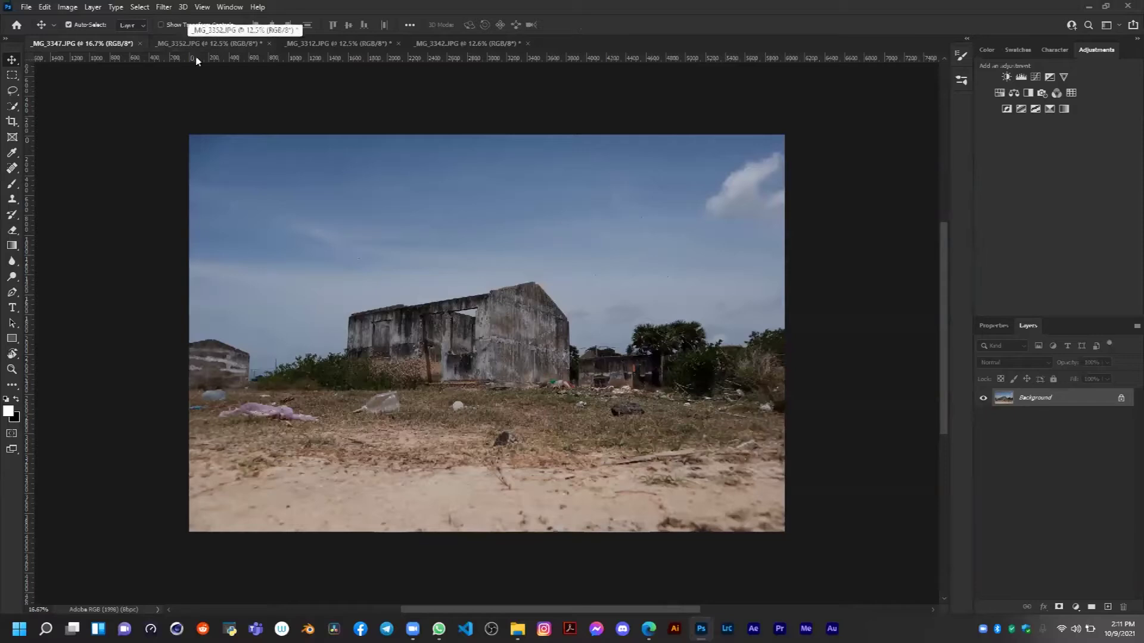
left_click(206, 46)
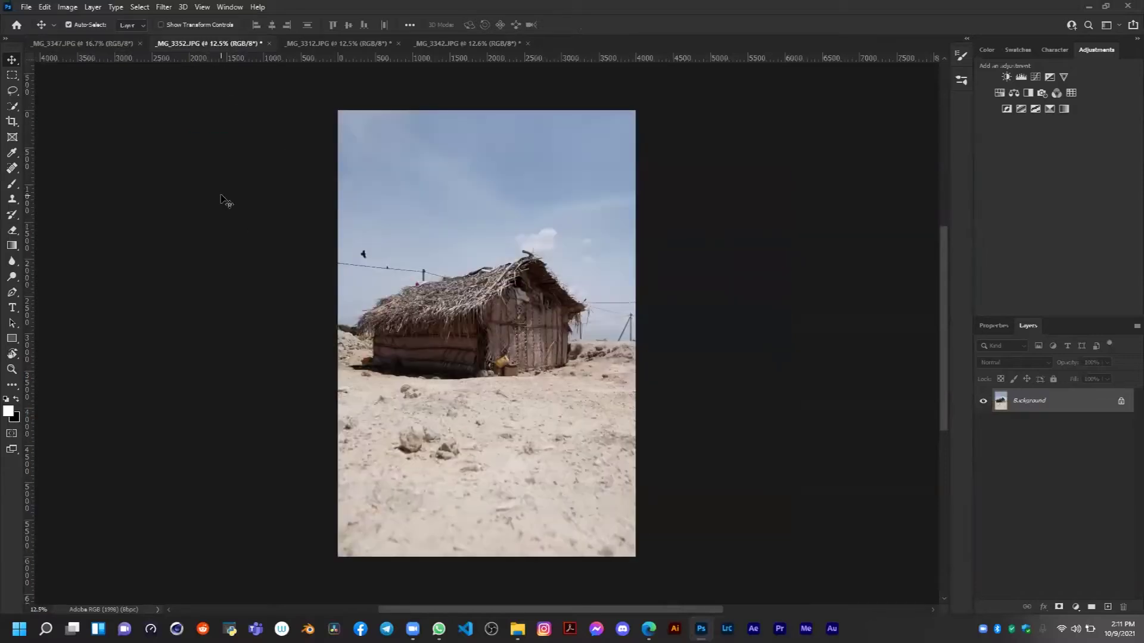
left_click(347, 46)
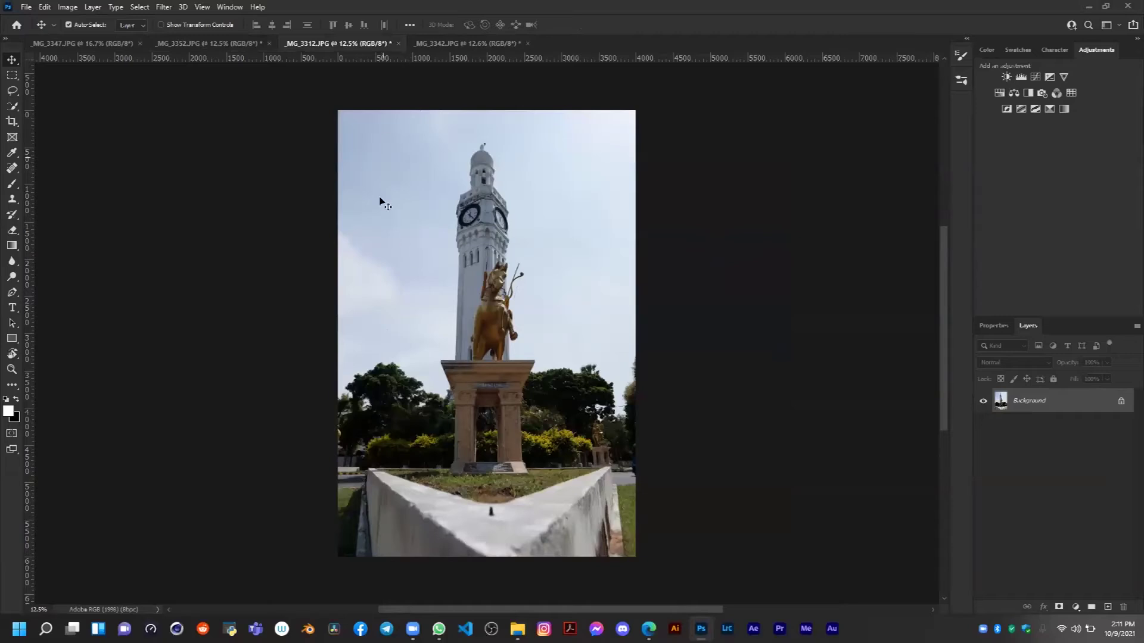
scroll(417, 245, "up", 5)
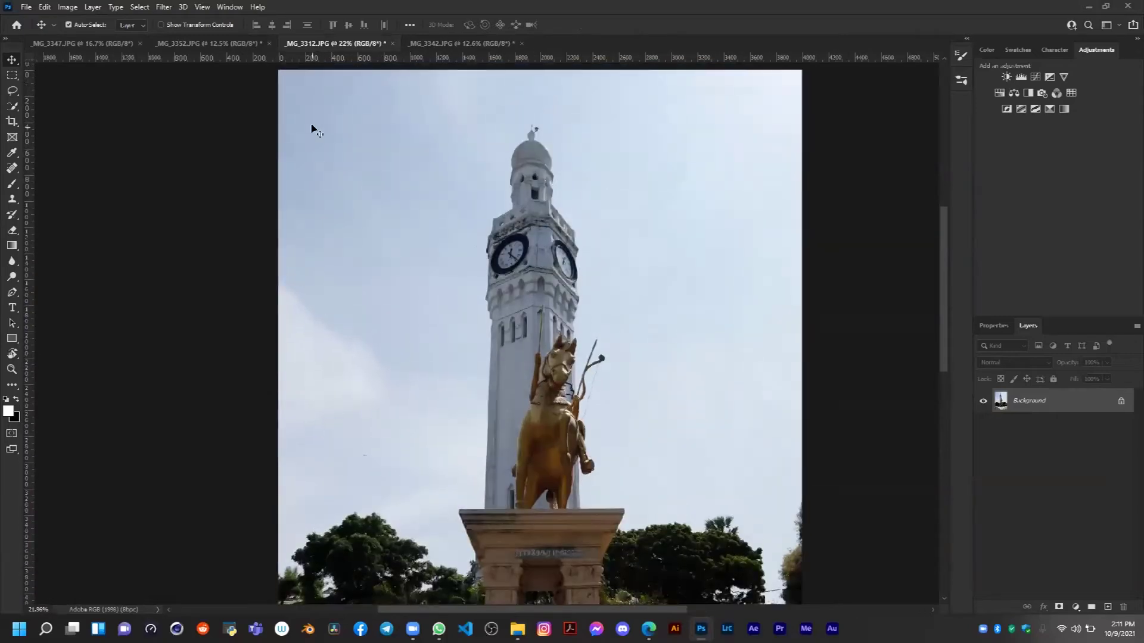
scroll(722, 437, "down", 3)
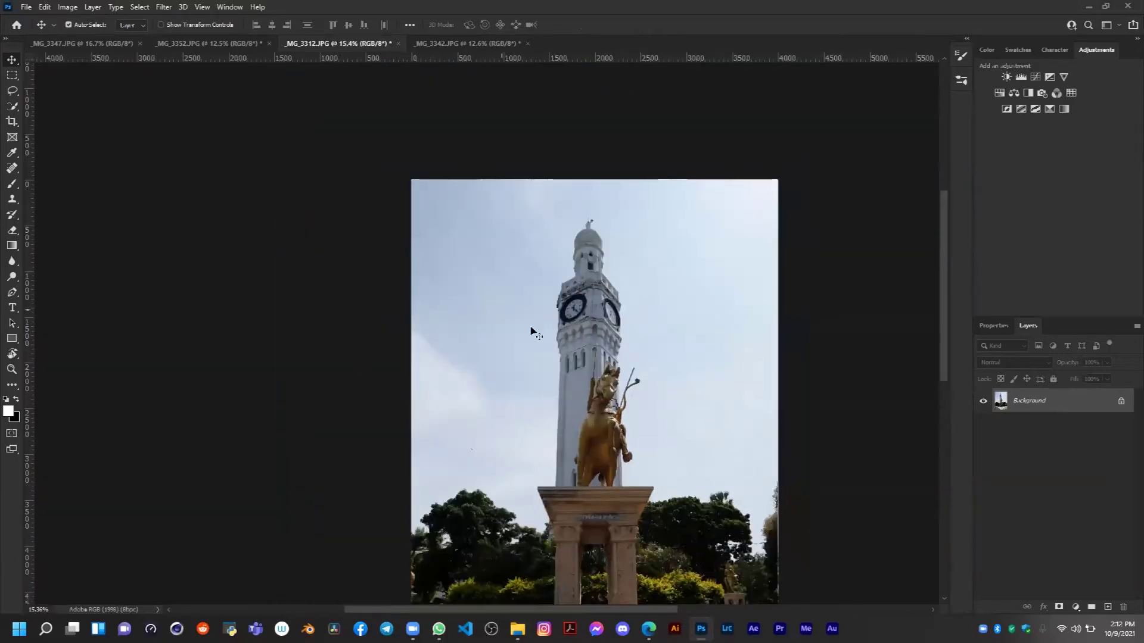
scroll(532, 332, "down", 5)
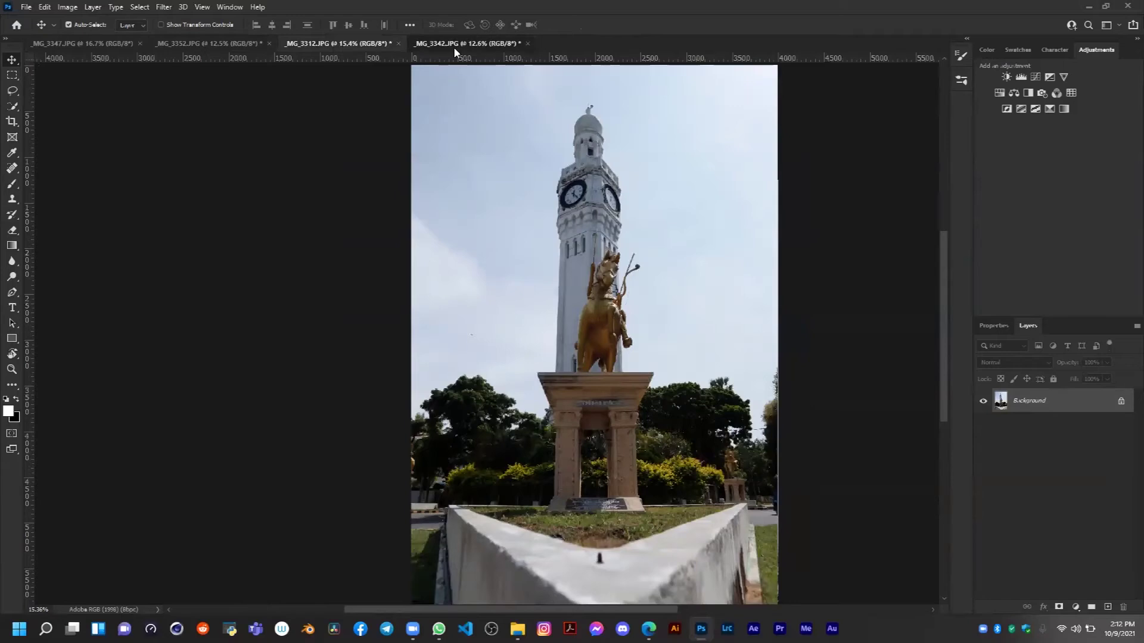
left_click(455, 48)
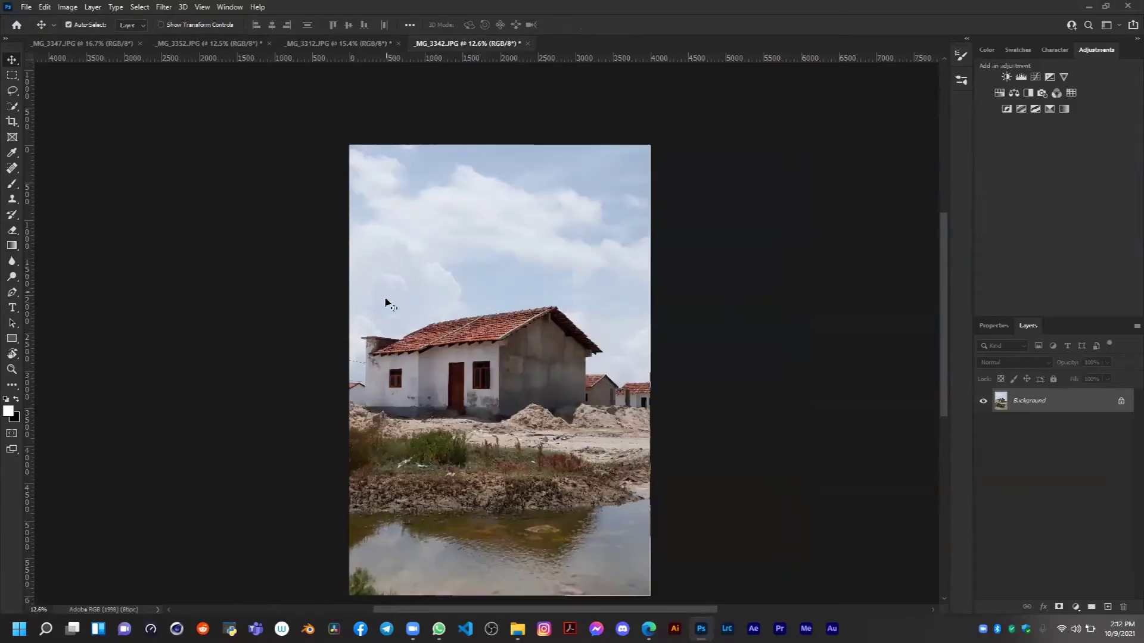
left_click(90, 44)
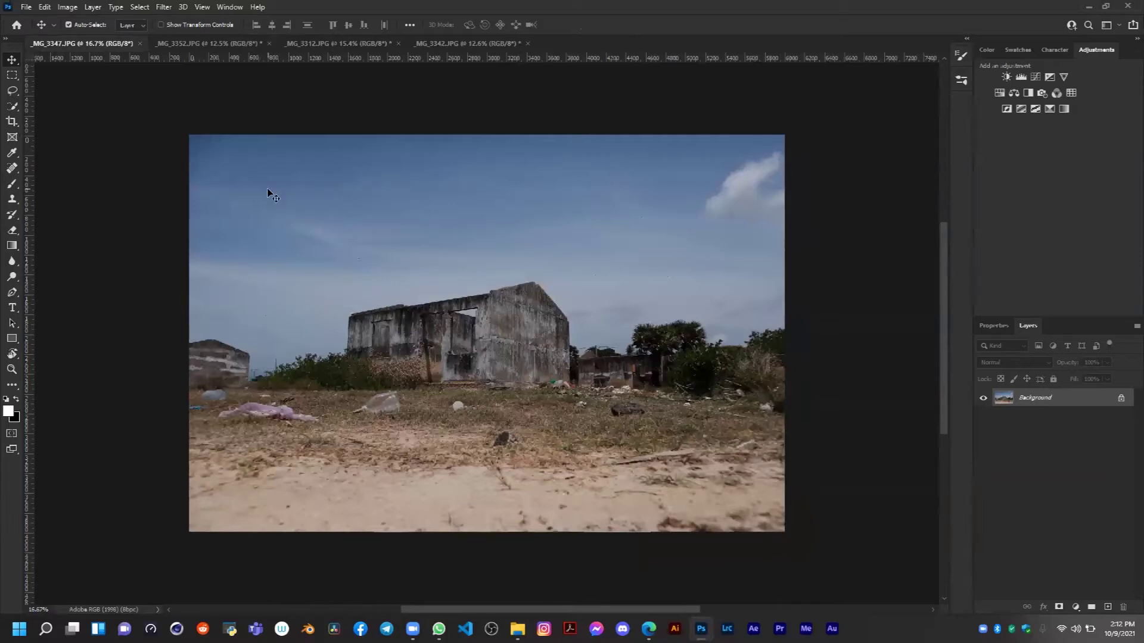
left_click(207, 45)
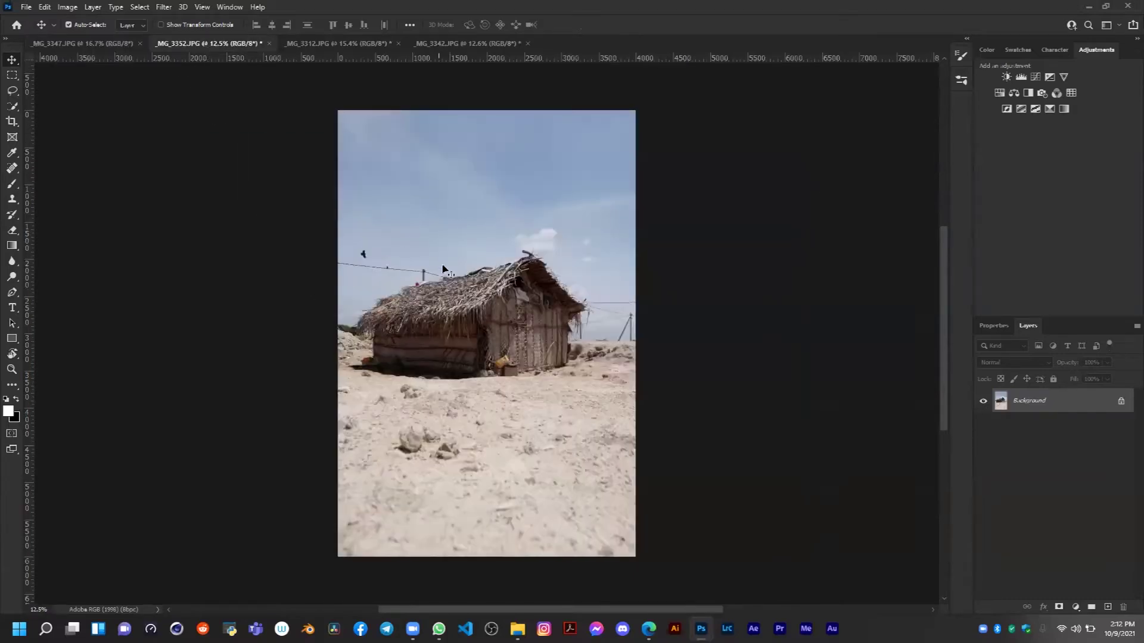
left_click(90, 46)
left_click(342, 52)
Examine the tiled-roof house photo _MG_3342.JPG up close and as a whole, including its sky and surroundings
left_click(495, 48)
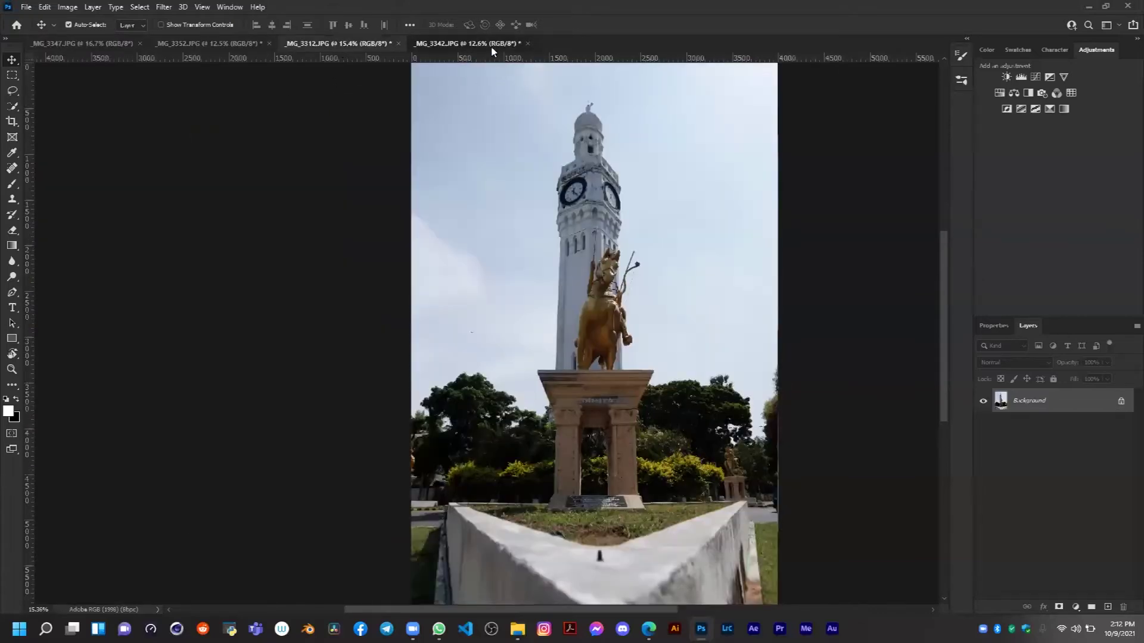
scroll(618, 249, "down", 1)
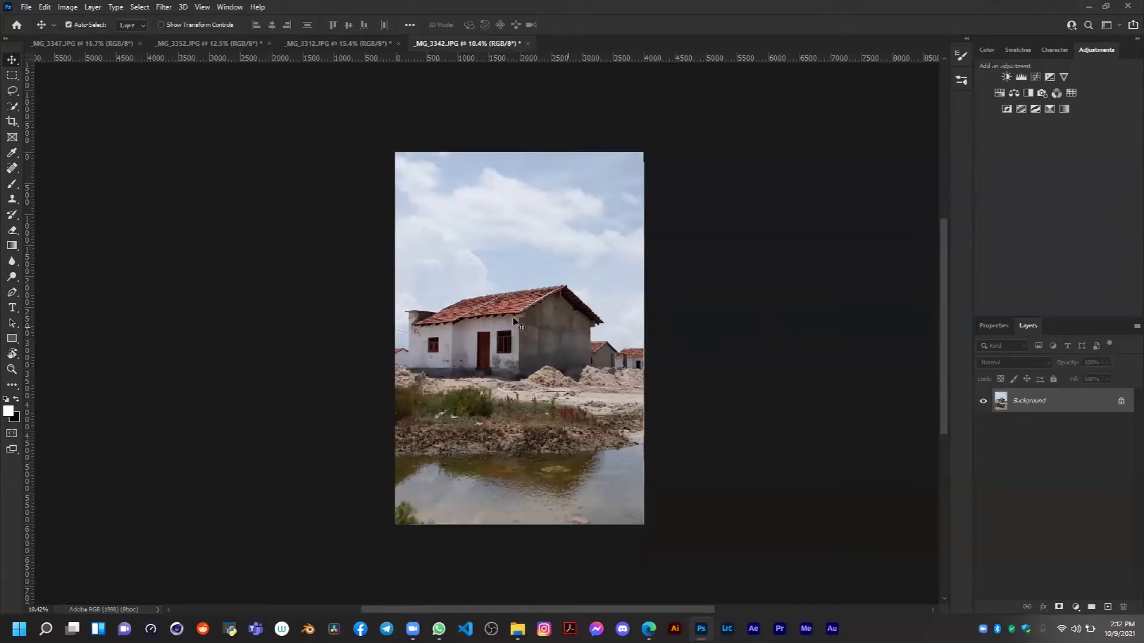
scroll(513, 318, "up", 2)
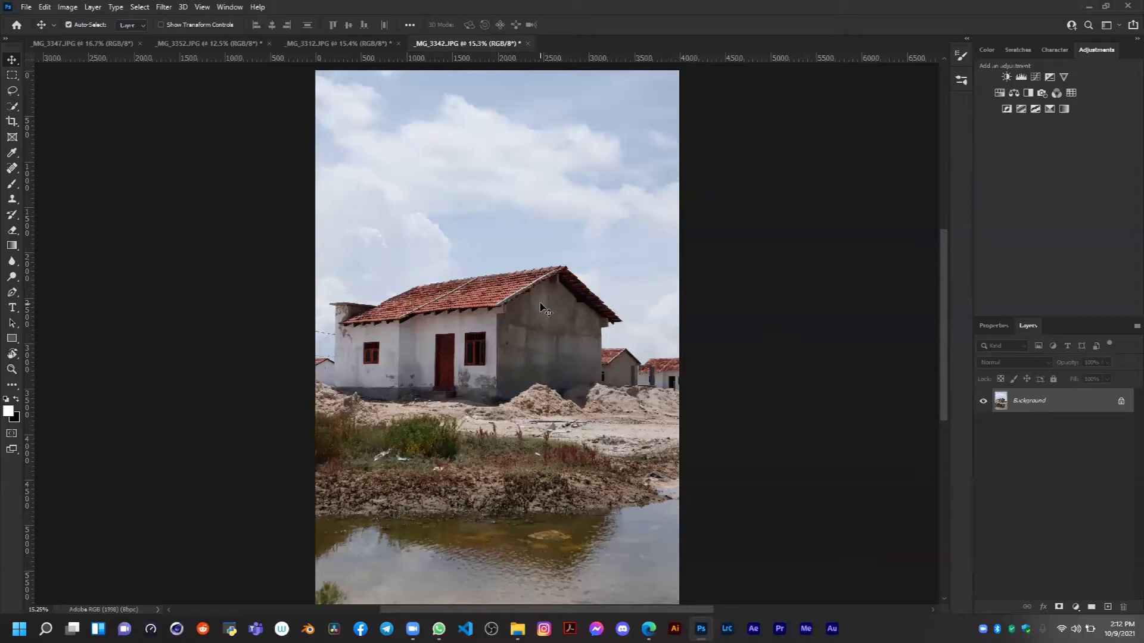
scroll(527, 314, "down", 2)
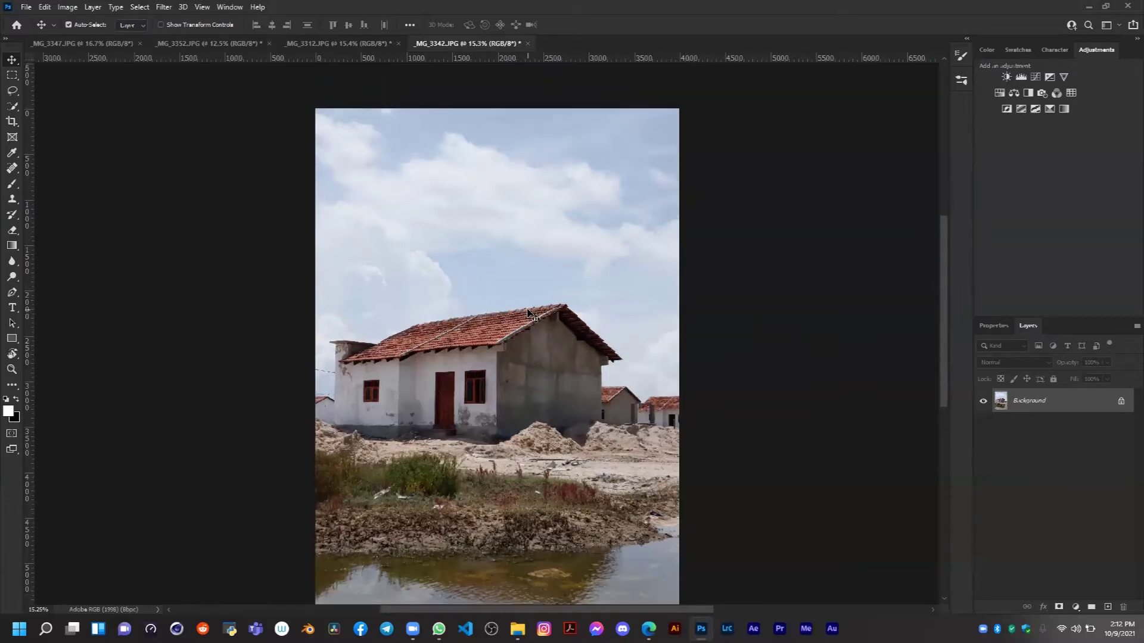
scroll(520, 325, "down", 1)
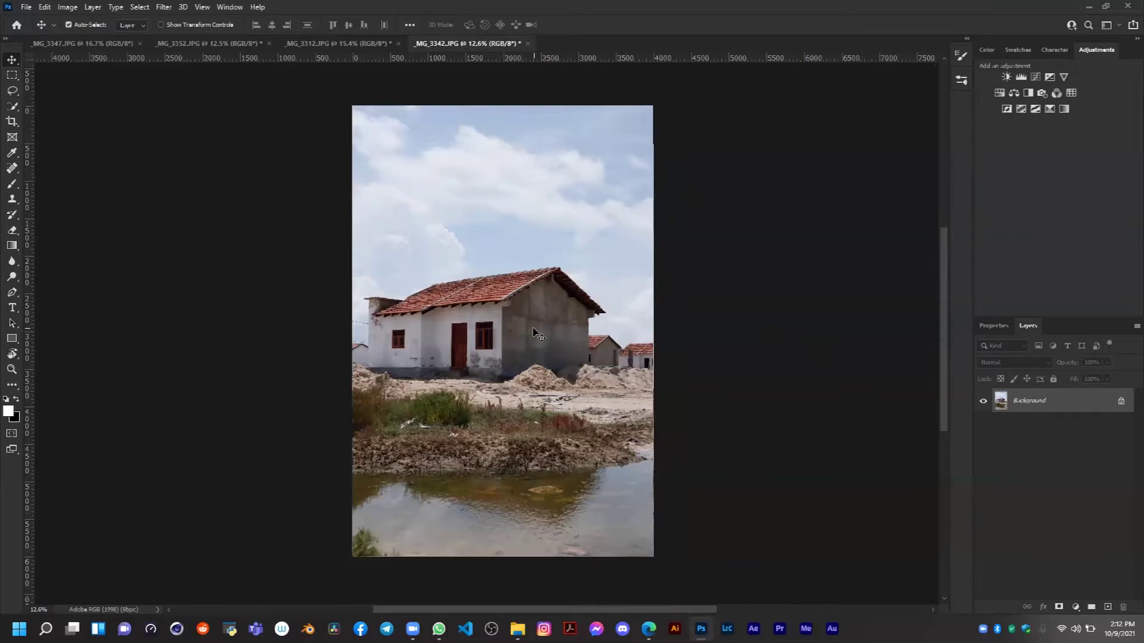
scroll(524, 246, "up", 2)
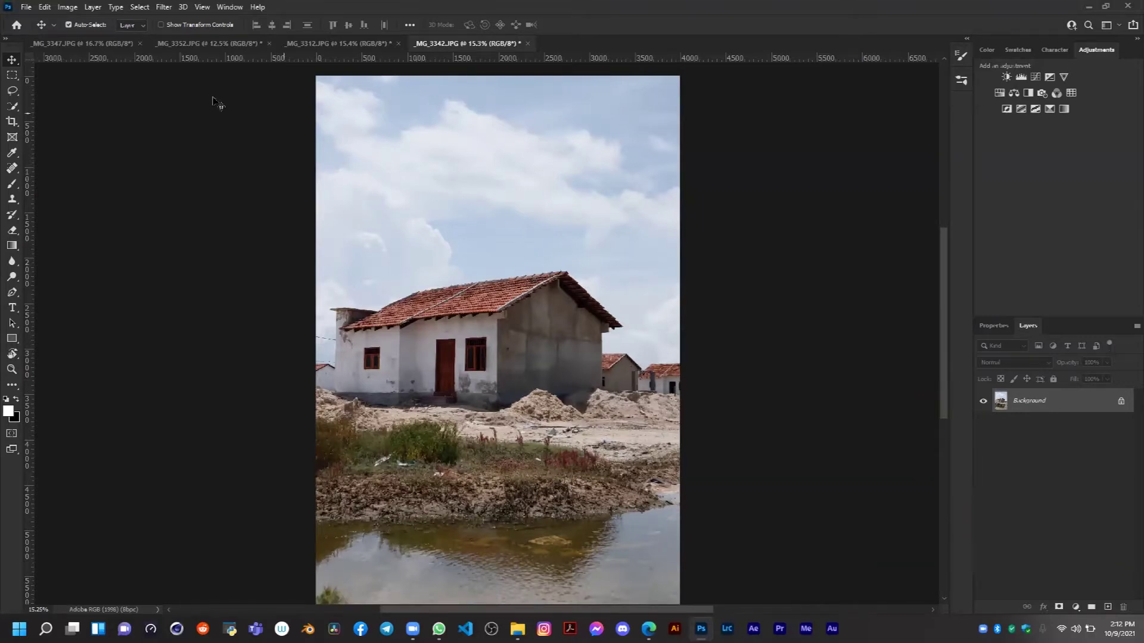
scroll(433, 133, "down", 1)
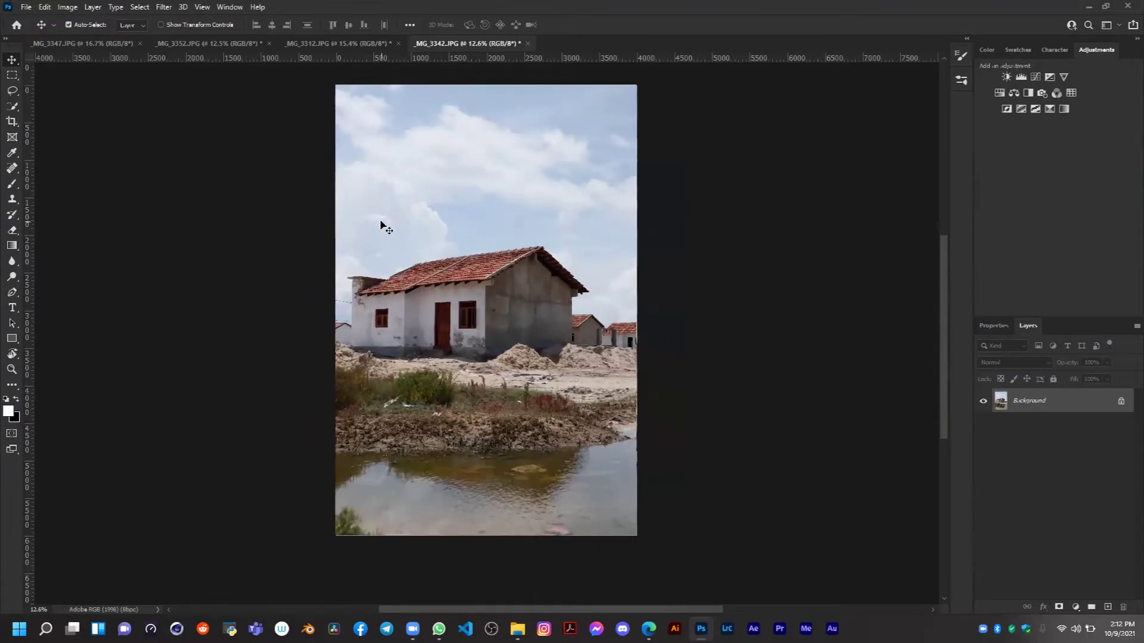
scroll(369, 231, "up", 1)
Inspect _MG_3347.JPG up close, checking the ruined building's edges, the trees and the sky
left_click(69, 46)
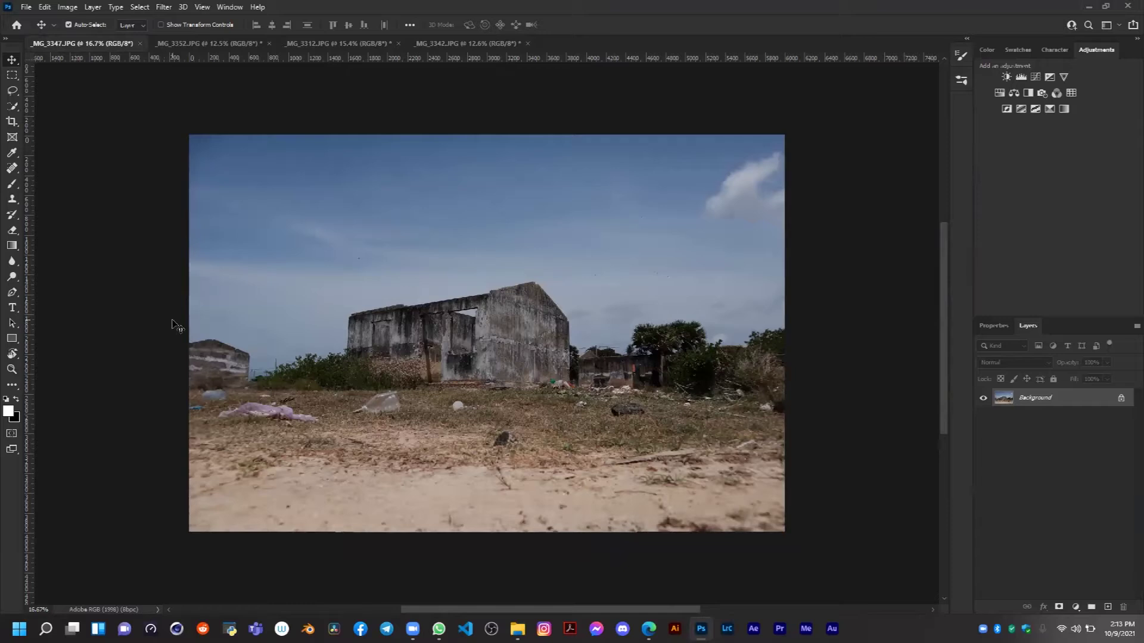
scroll(200, 353, "up", 3)
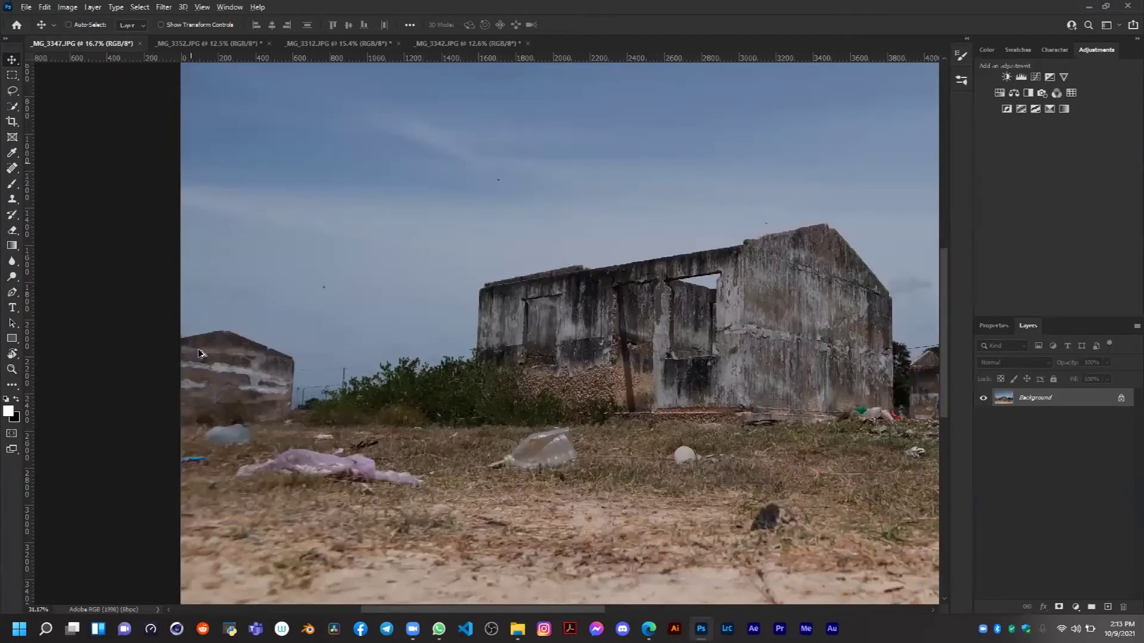
scroll(200, 353, "up", 1)
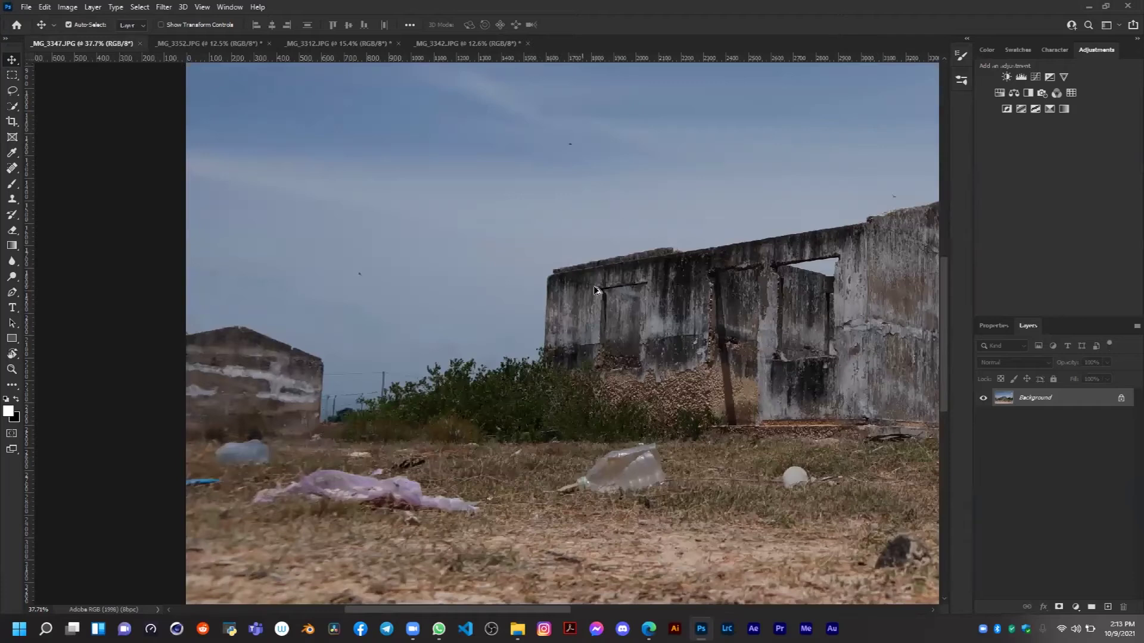
scroll(595, 290, "down", 3)
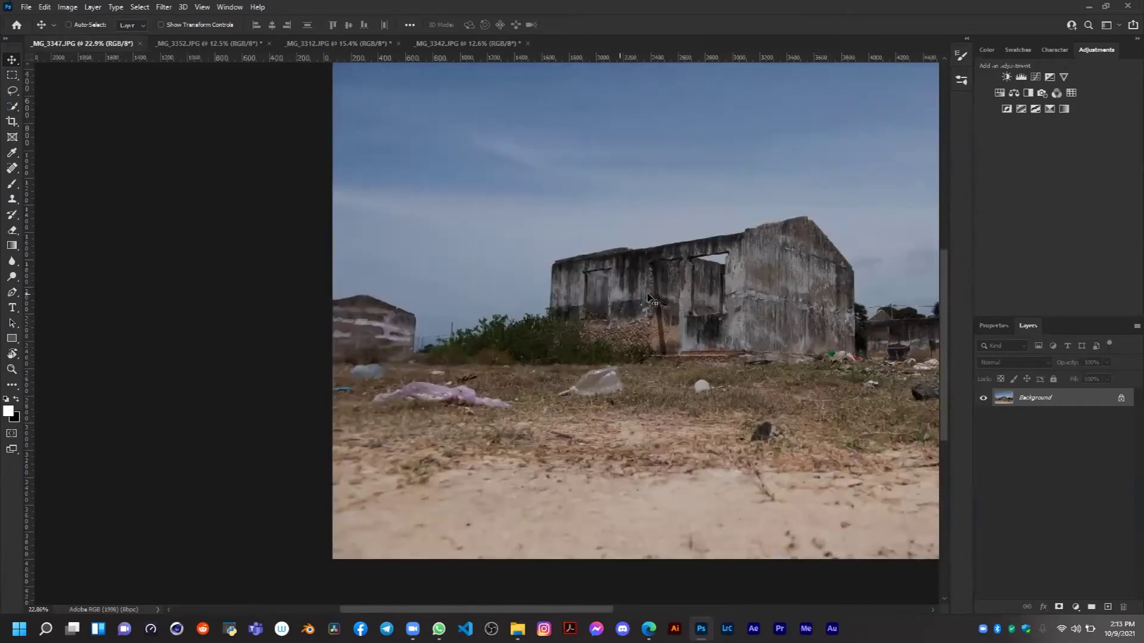
scroll(653, 300, "right", 5)
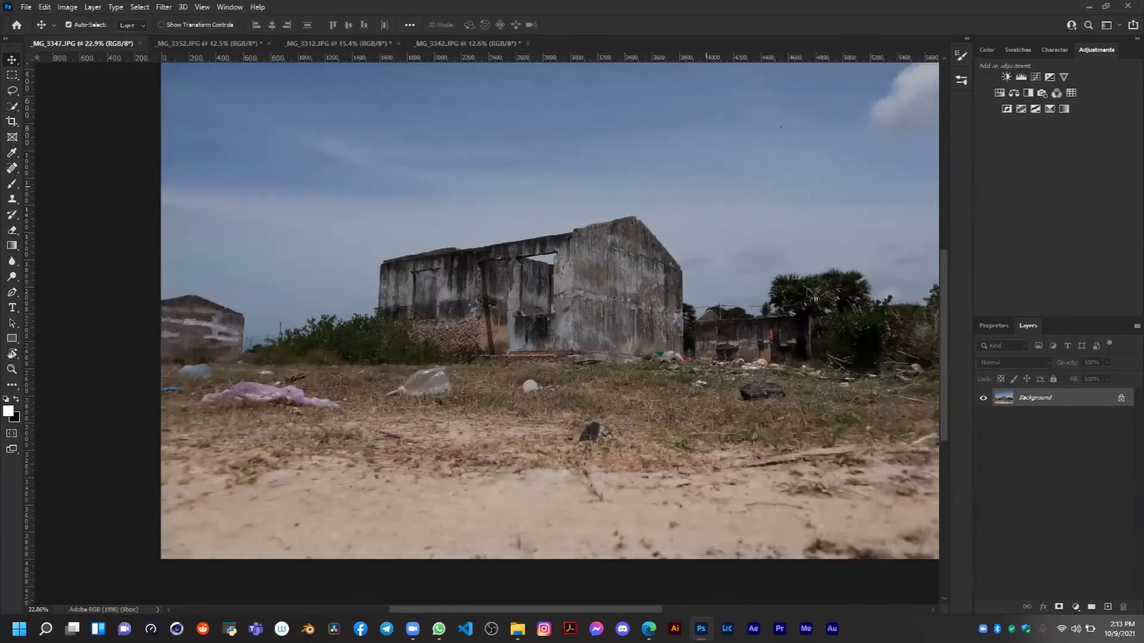
scroll(813, 296, "up", 2)
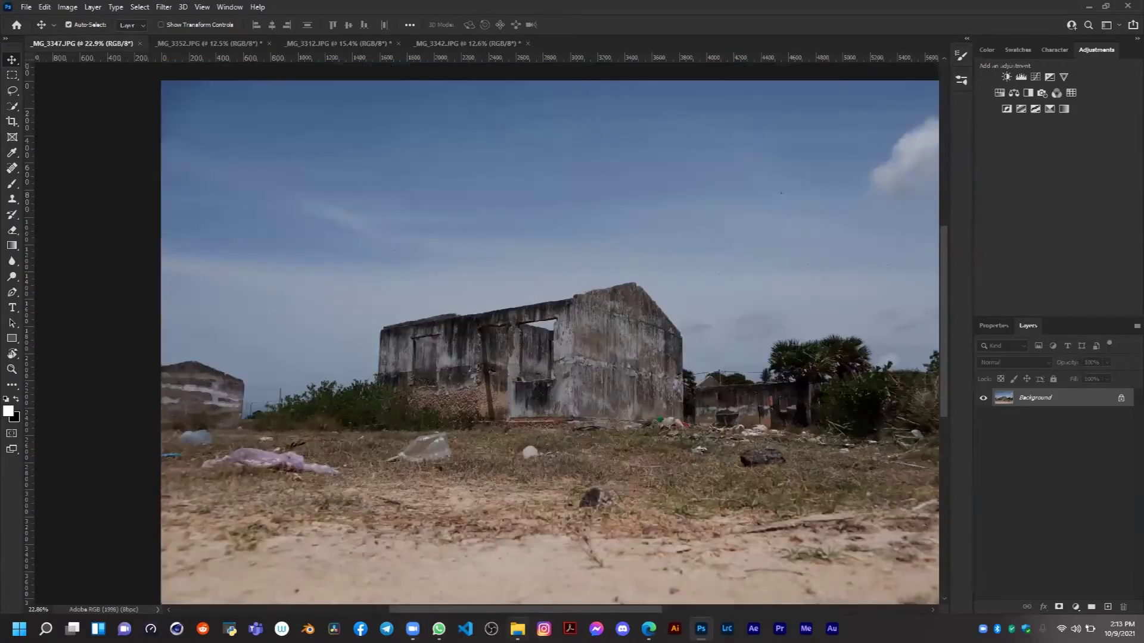
View the sunset photo 001.jpg from the Sky Replacement & Double Exposure folder, and return to Photoshop
key("alt+Tab")
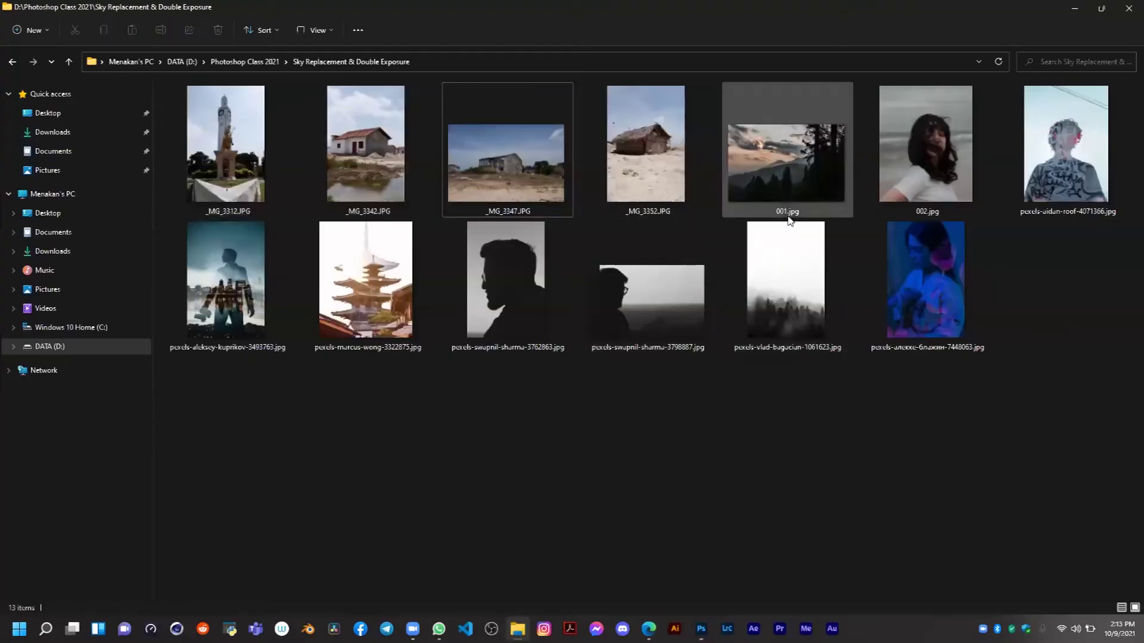
double_click(790, 206)
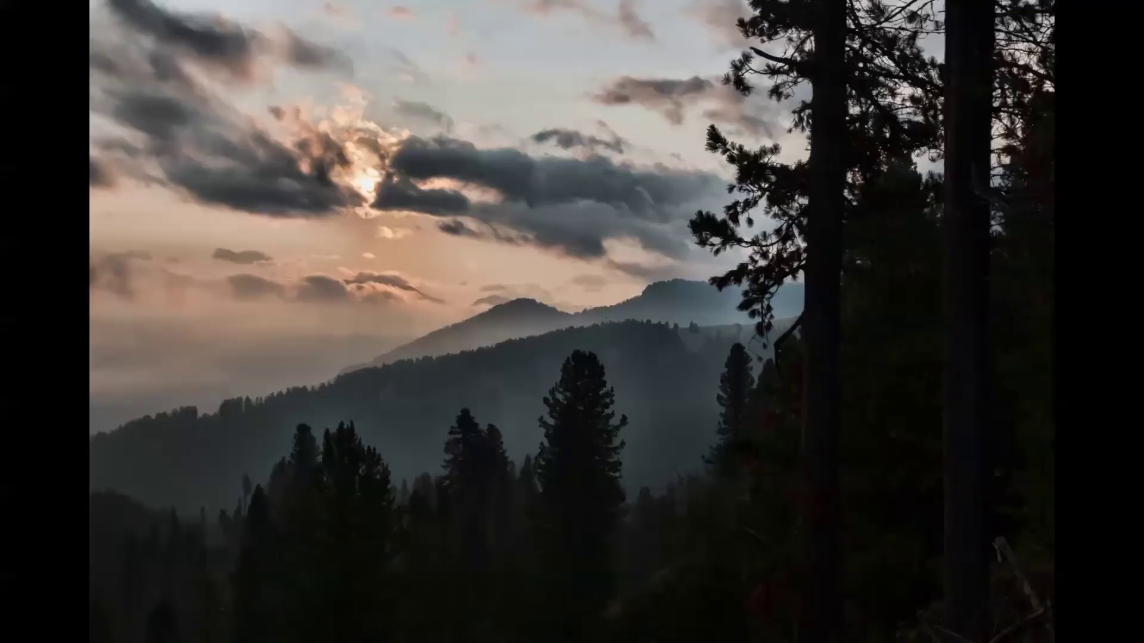
left_click(1128, 5)
left_click(1084, 9)
Fit _MG_3347.JPG in view and start Sky Replacement on it
scroll(618, 311, "down", 1)
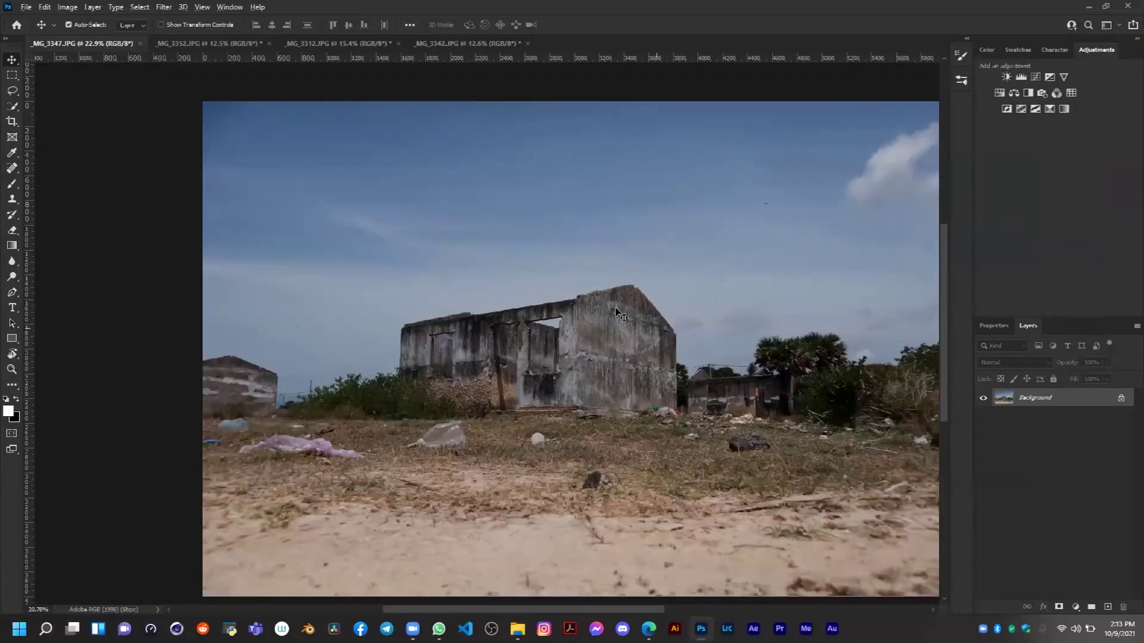
scroll(619, 319, "down", 1)
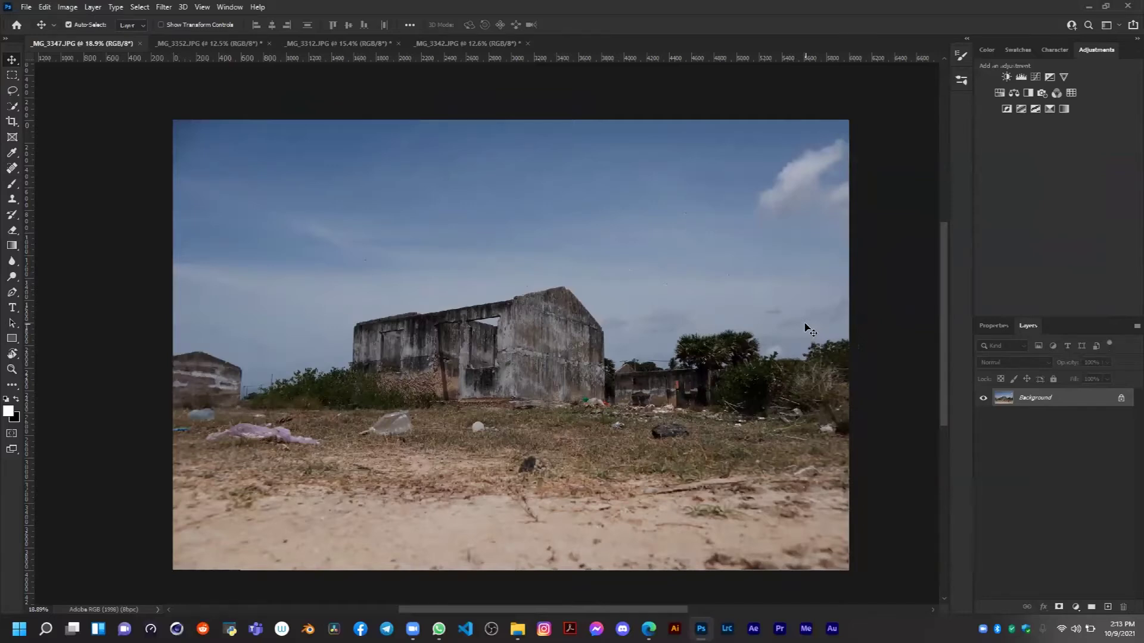
scroll(809, 329, "down", 1)
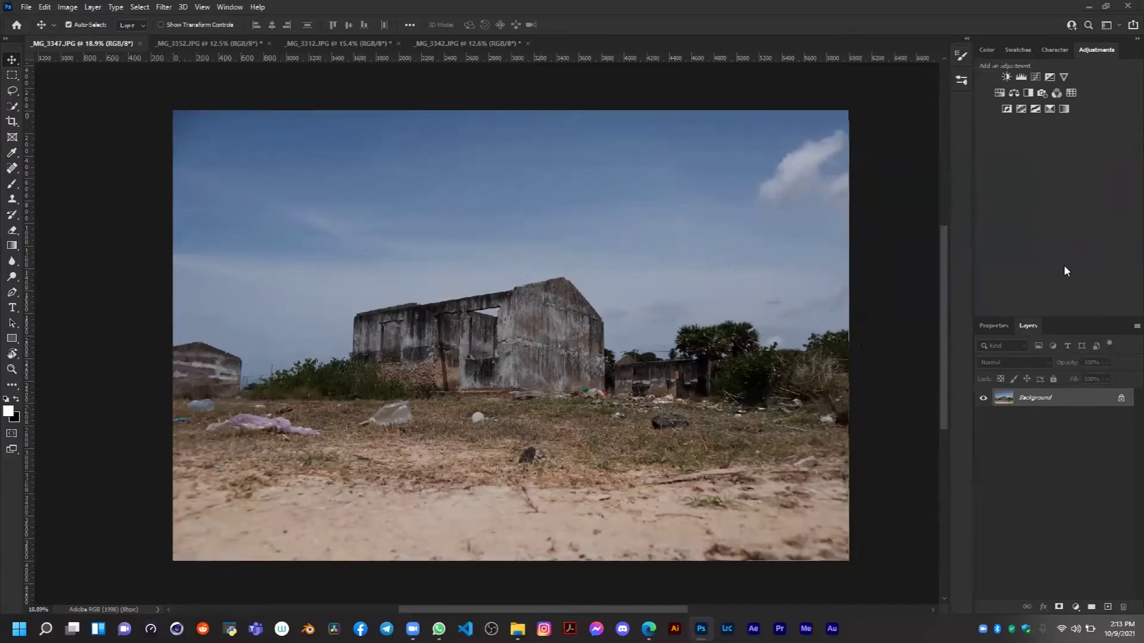
scroll(692, 337, "up", 2)
scroll(644, 350, "down", 1)
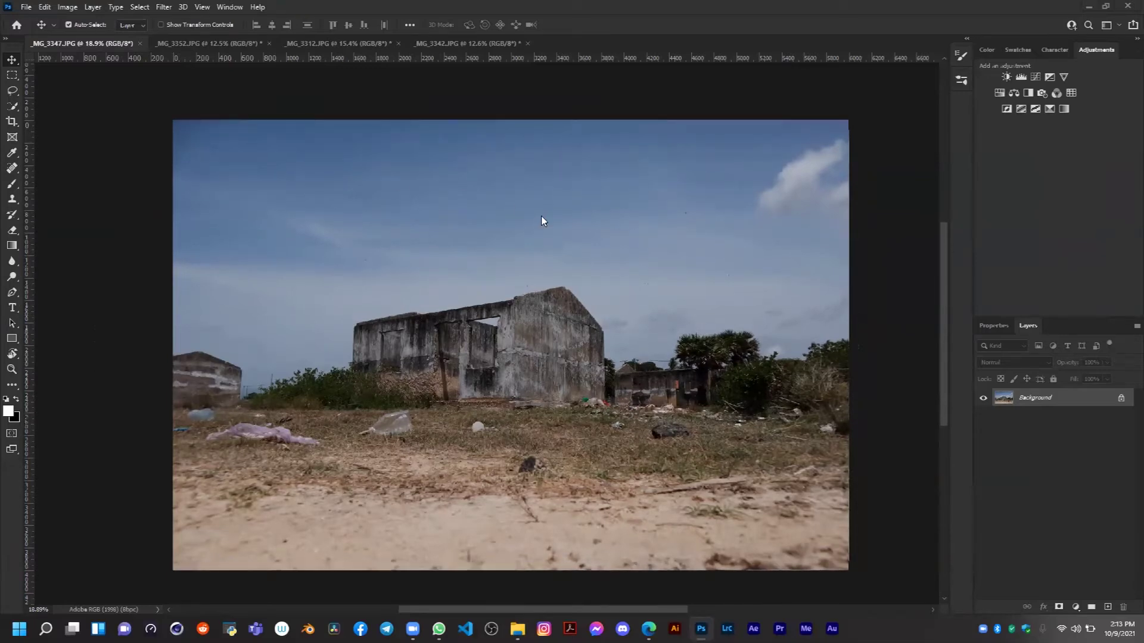
scroll(451, 167, "up", 2)
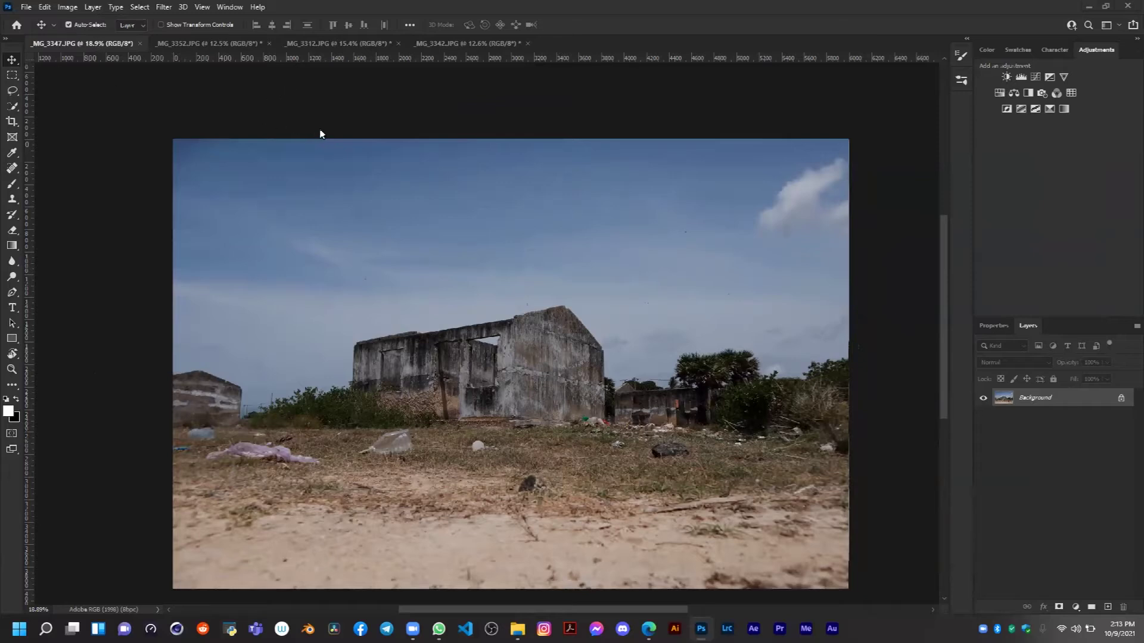
left_click(27, 7)
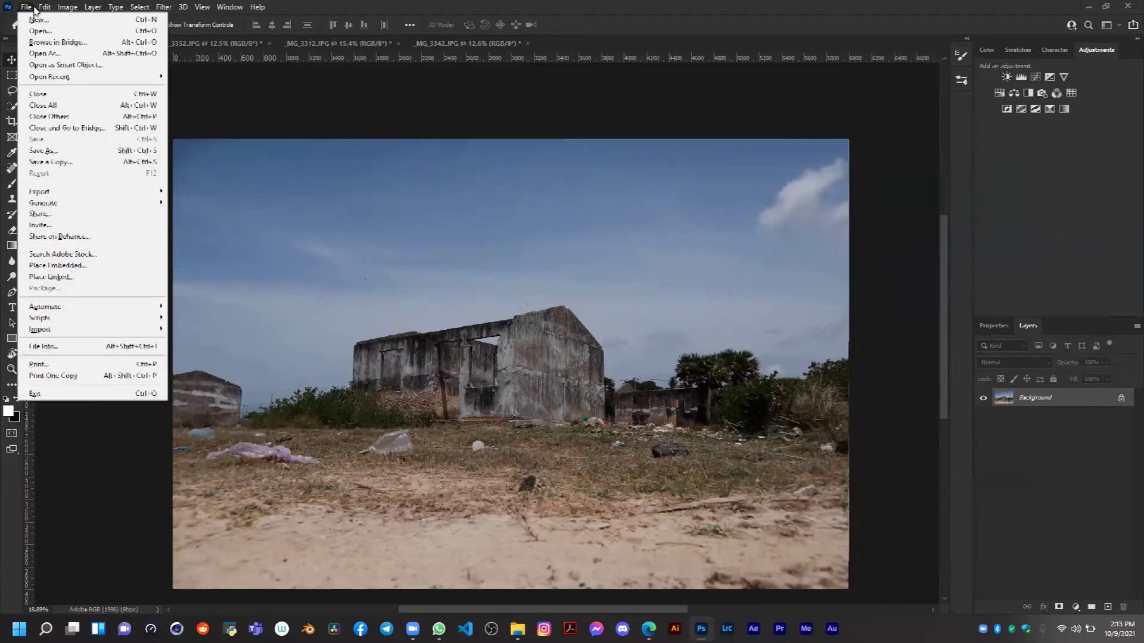
left_click(43, 6)
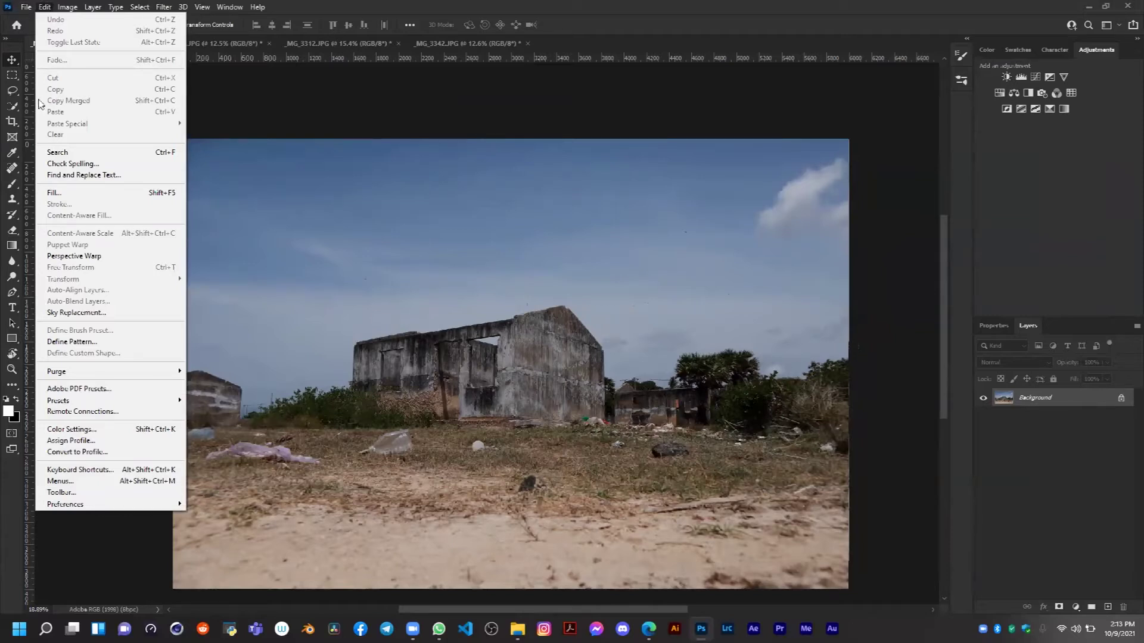
left_click(95, 316)
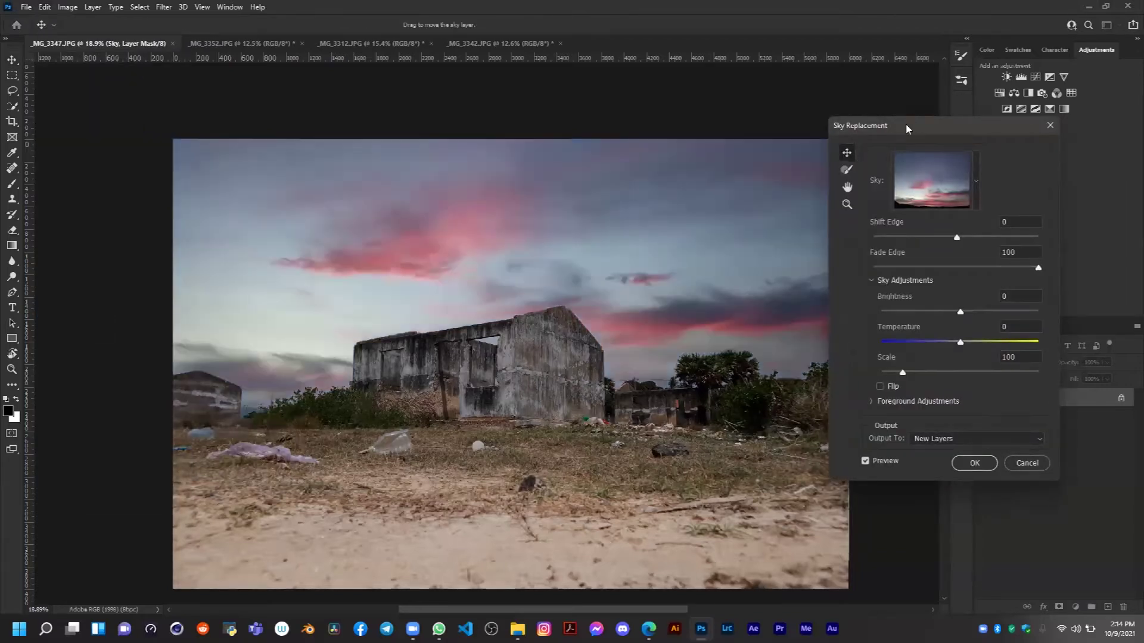
Examine the pink-cloud sky preview over the ruined building, moving the Sky Replacement dialog clear of the photo
left_click_drag(904, 129, 710, 109)
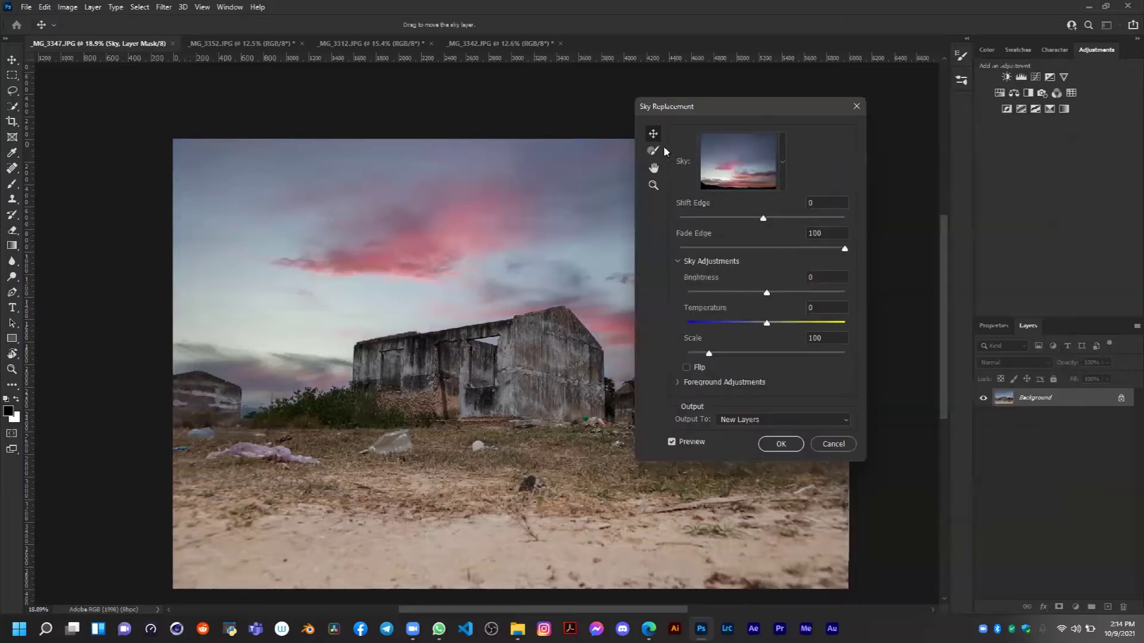
left_click(653, 169)
left_click_drag(562, 204, 469, 145)
key("z")
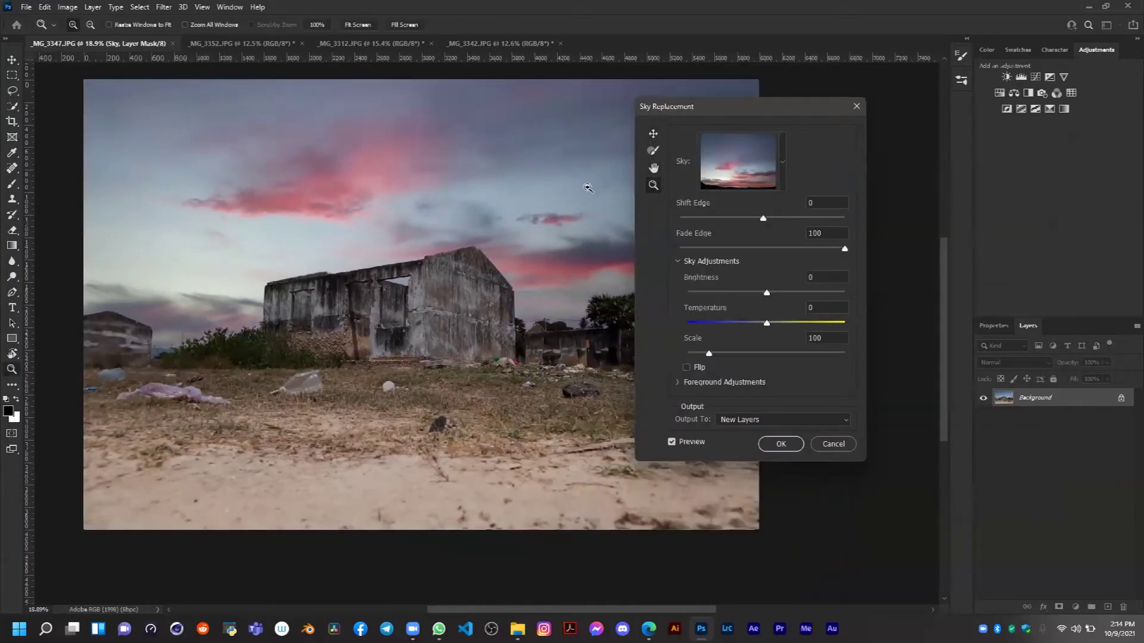
left_click_drag(477, 184, 443, 222)
left_click_drag(180, 184, 181, 185)
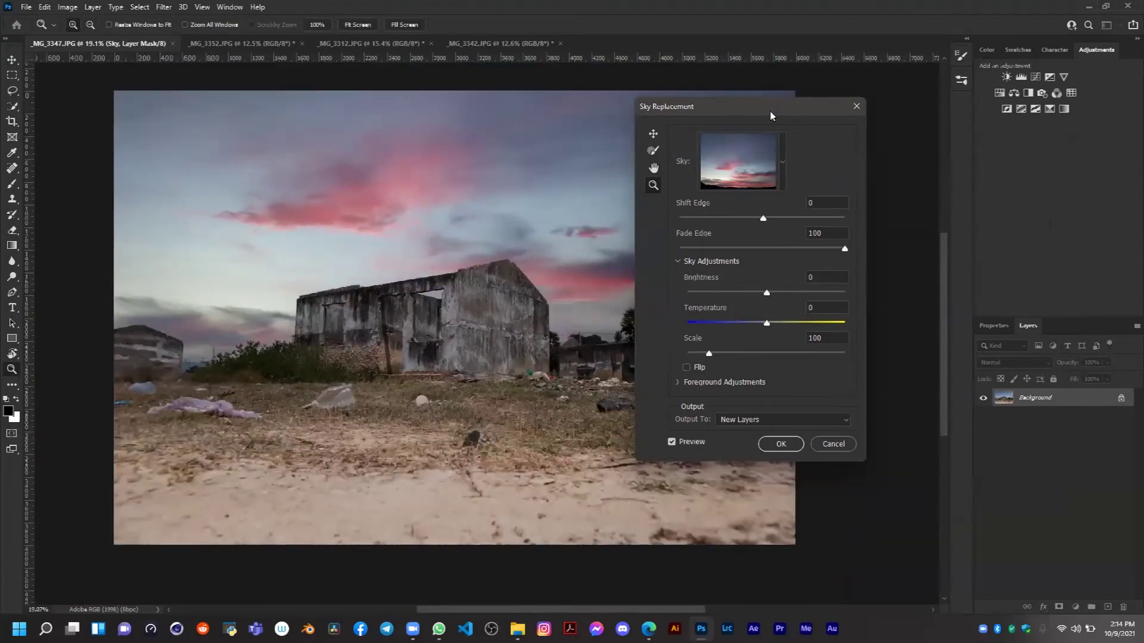
left_click_drag(770, 115, 701, 118)
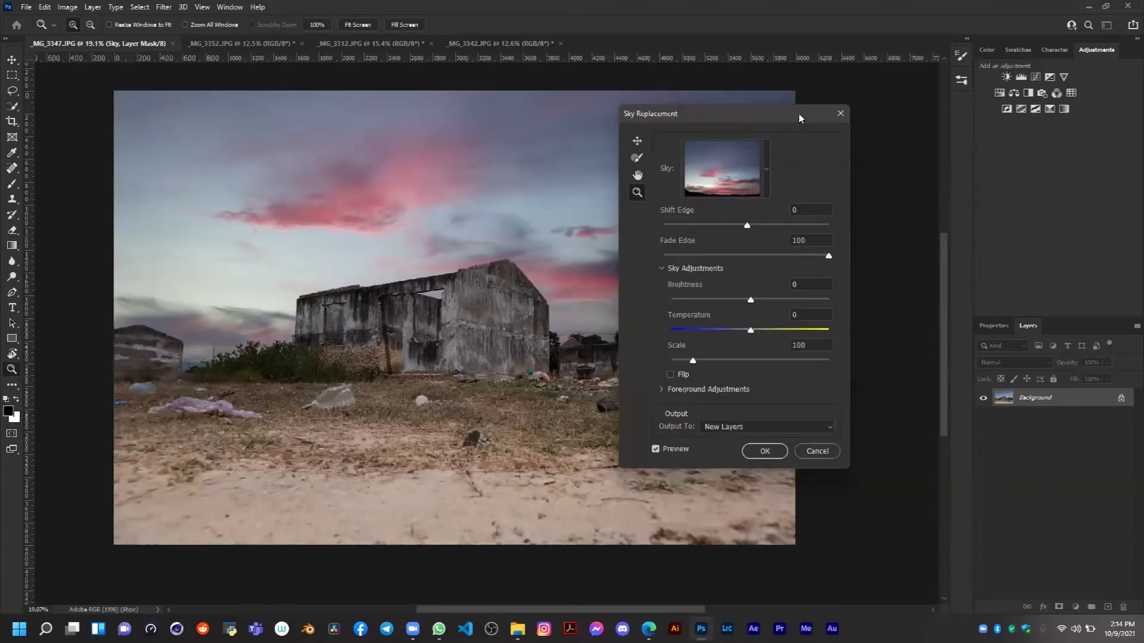
left_click_drag(743, 114, 896, 111)
Open the sky presets, expand the Blue Skies group and try the clear blue gradient sky on the photo
left_click(921, 167)
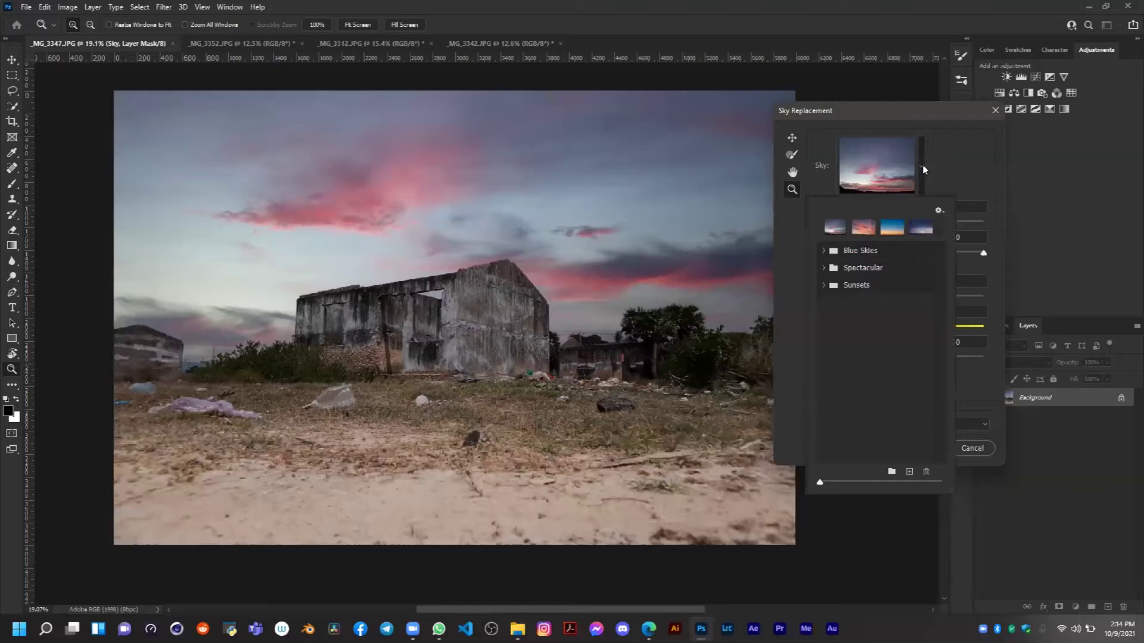
left_click(924, 171)
left_click(923, 169)
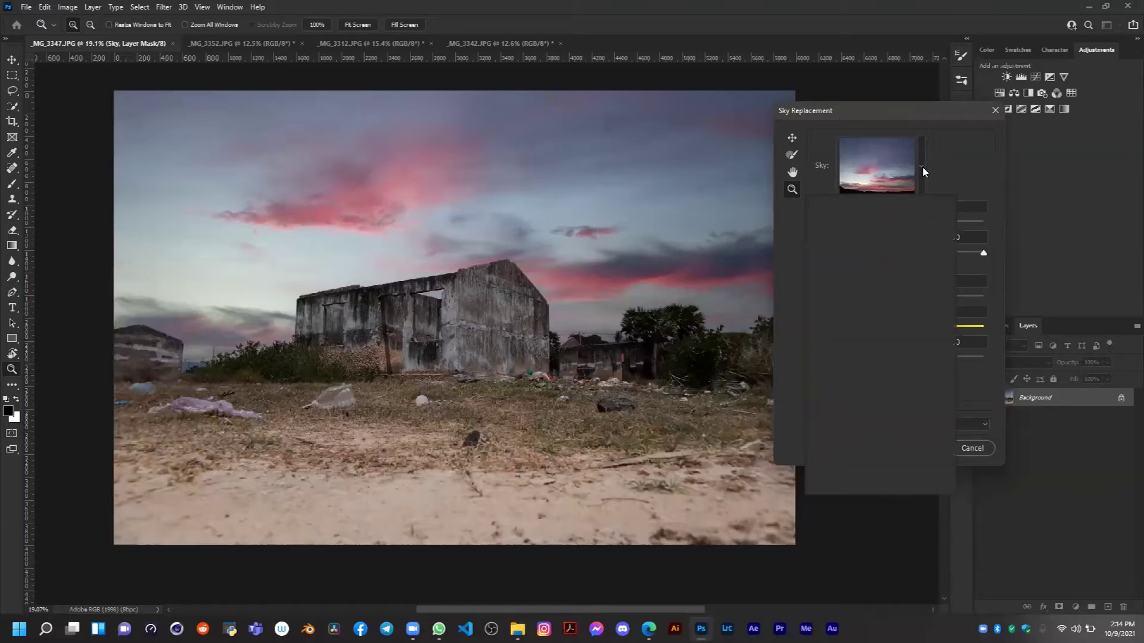
left_click(925, 170)
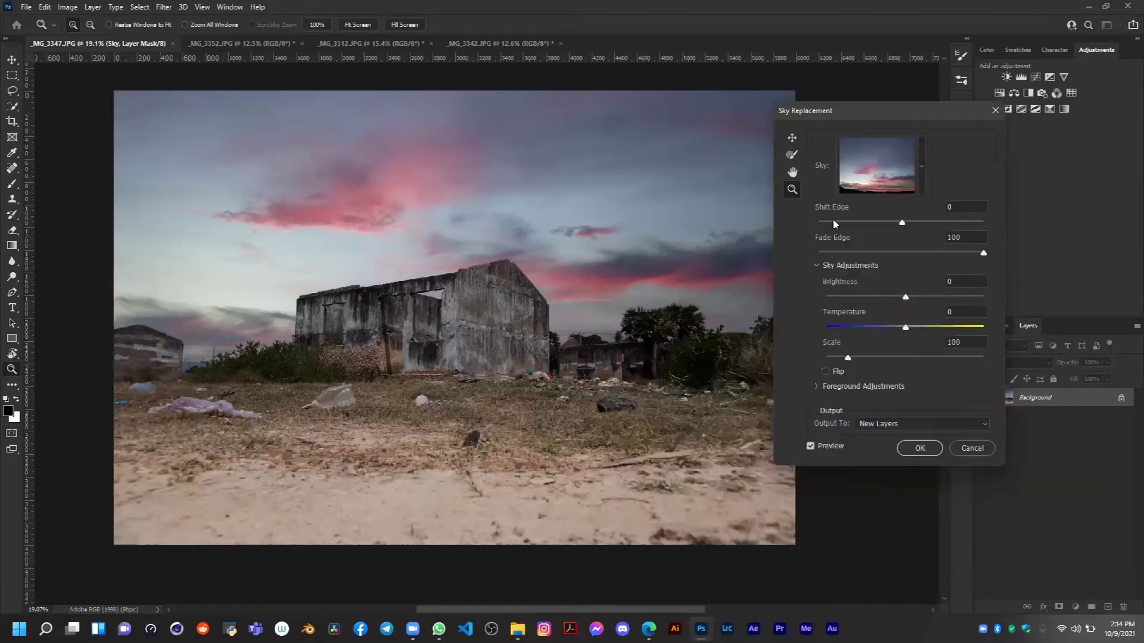
left_click(923, 168)
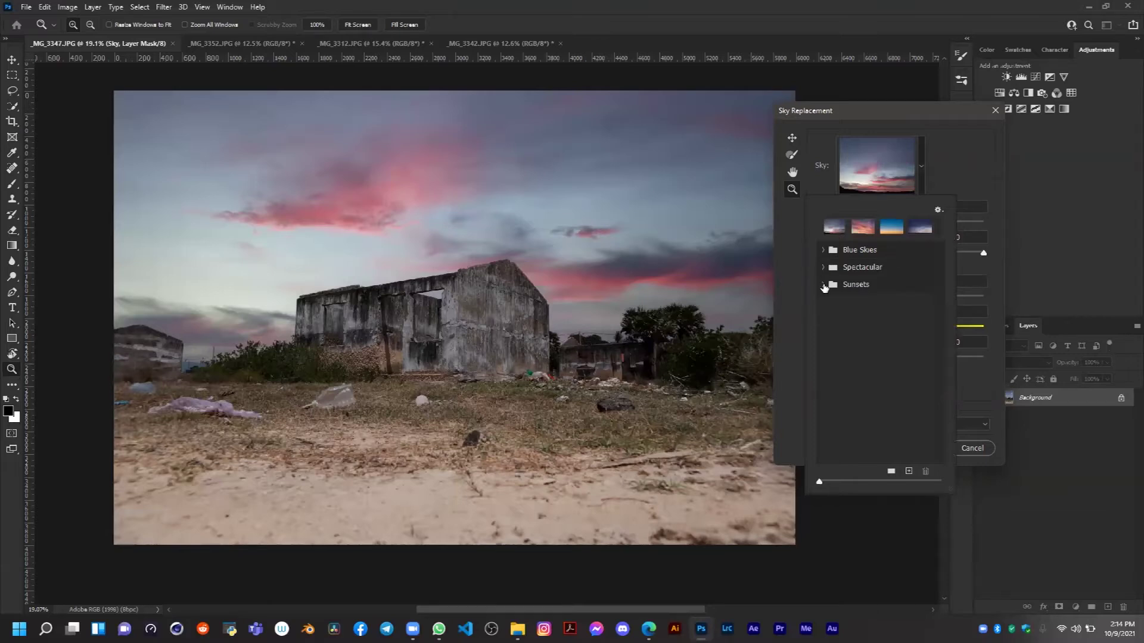
left_click(821, 250)
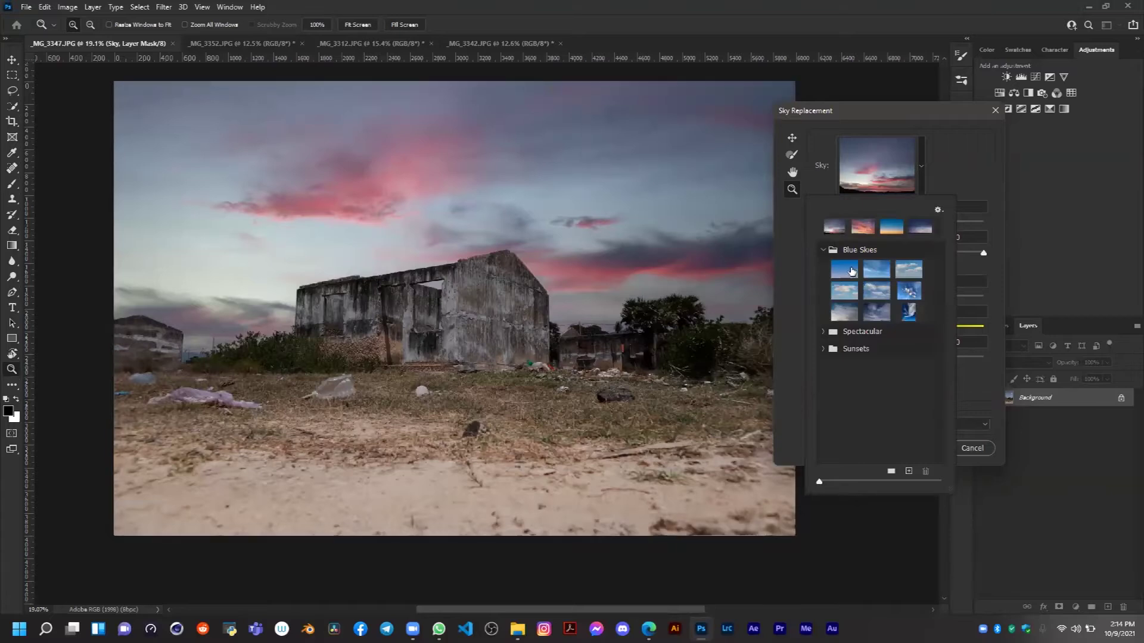
left_click(854, 271)
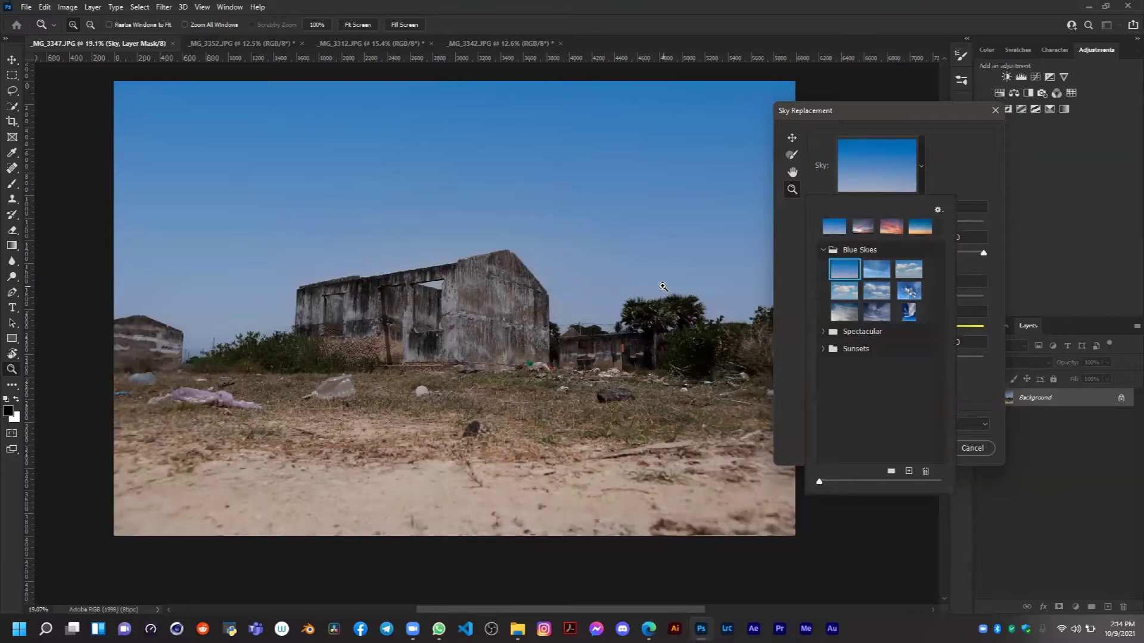
Try the remaining skies in the first two rows of the Blue Skies group, one after another
left_click(881, 276)
left_click(918, 274)
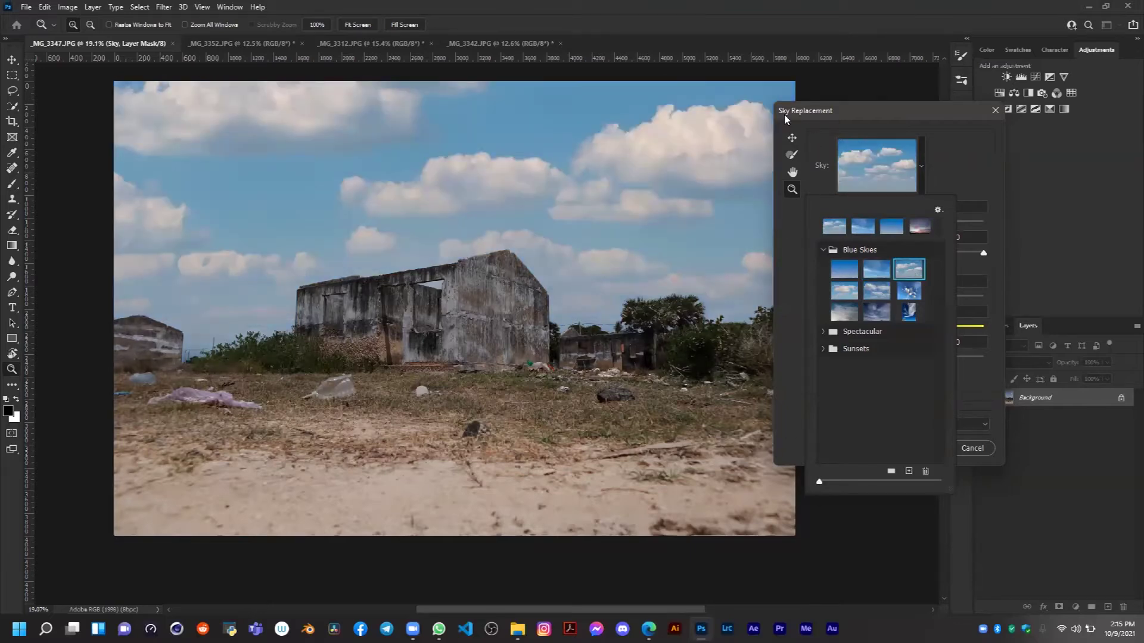
left_click(846, 292)
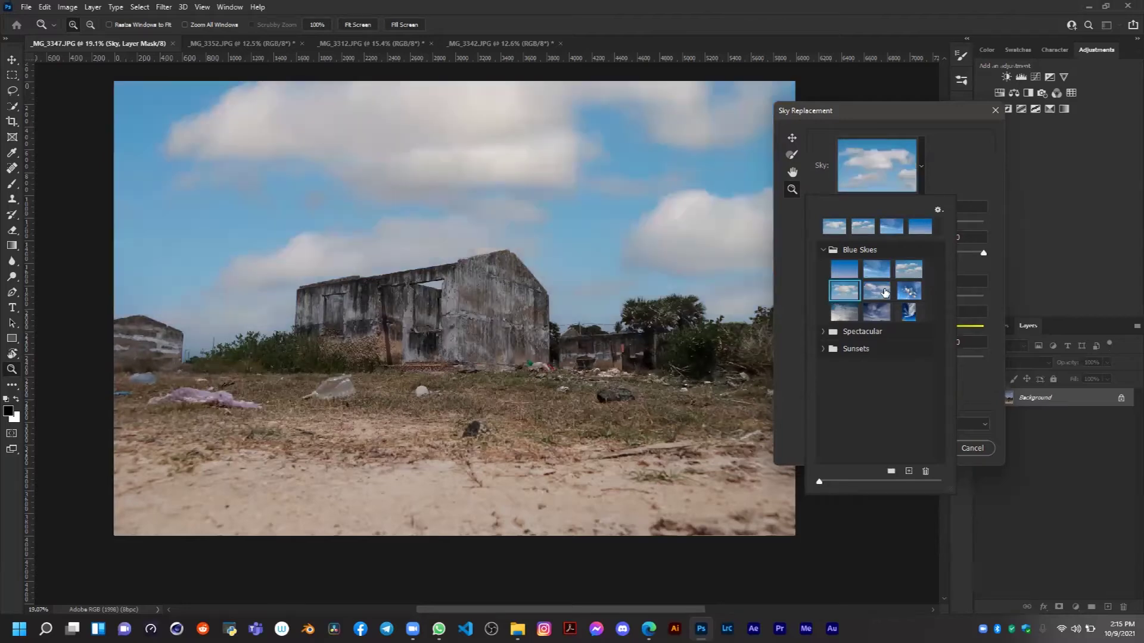
left_click(879, 290)
left_click(910, 292)
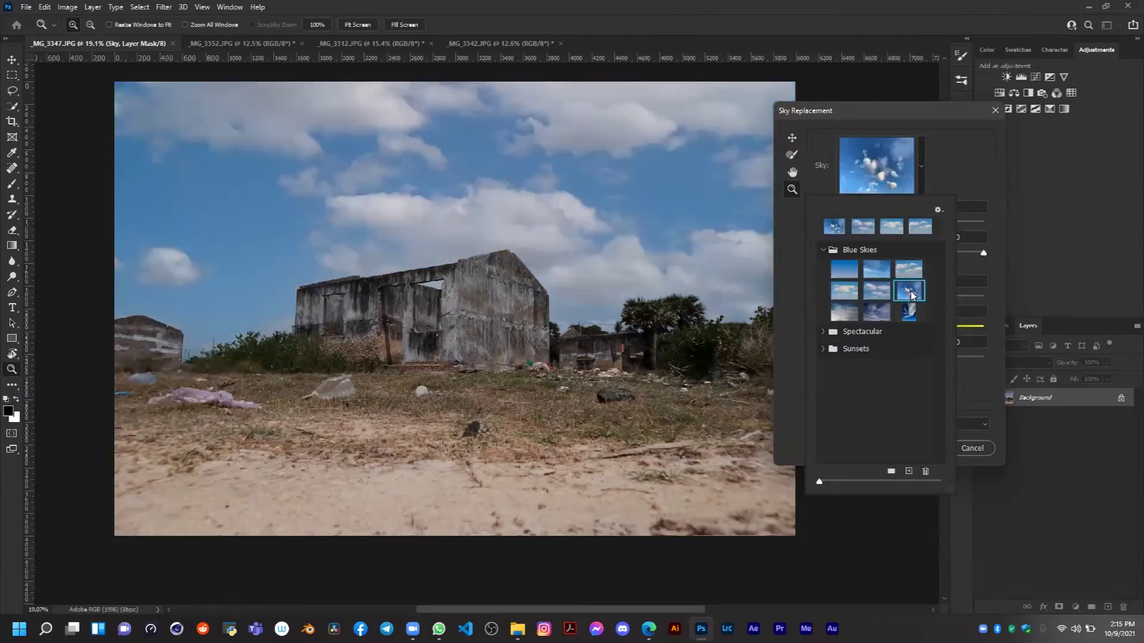
Try the three skies in the last row of Blue Skies: rippled clouds, dark wispy clouds and deep blue with white cloud
left_click(844, 311)
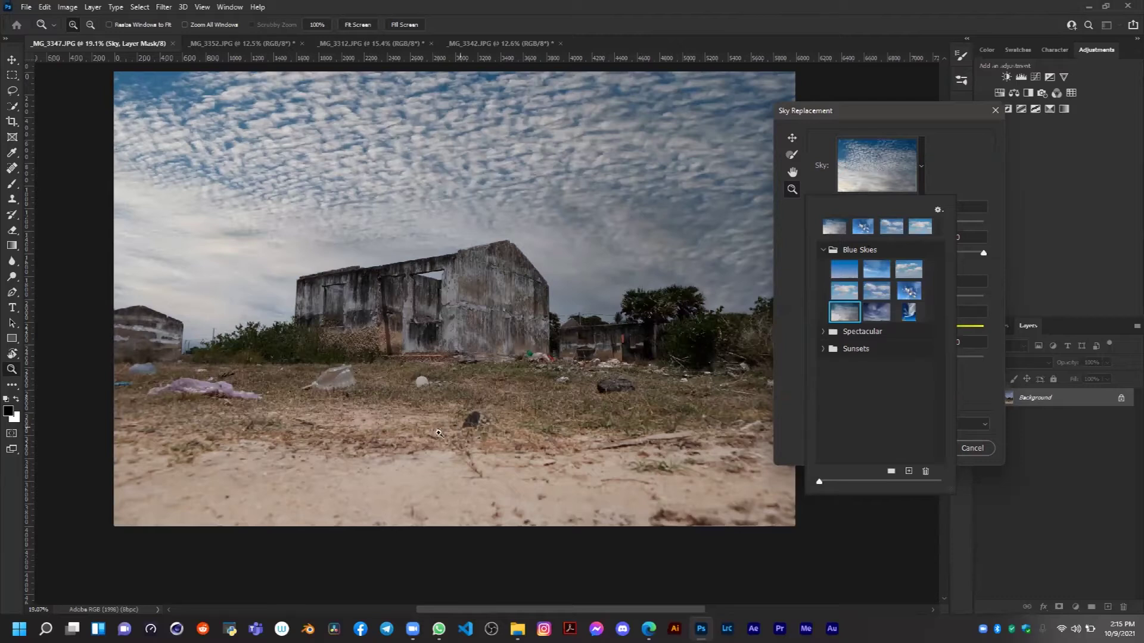
left_click(878, 312)
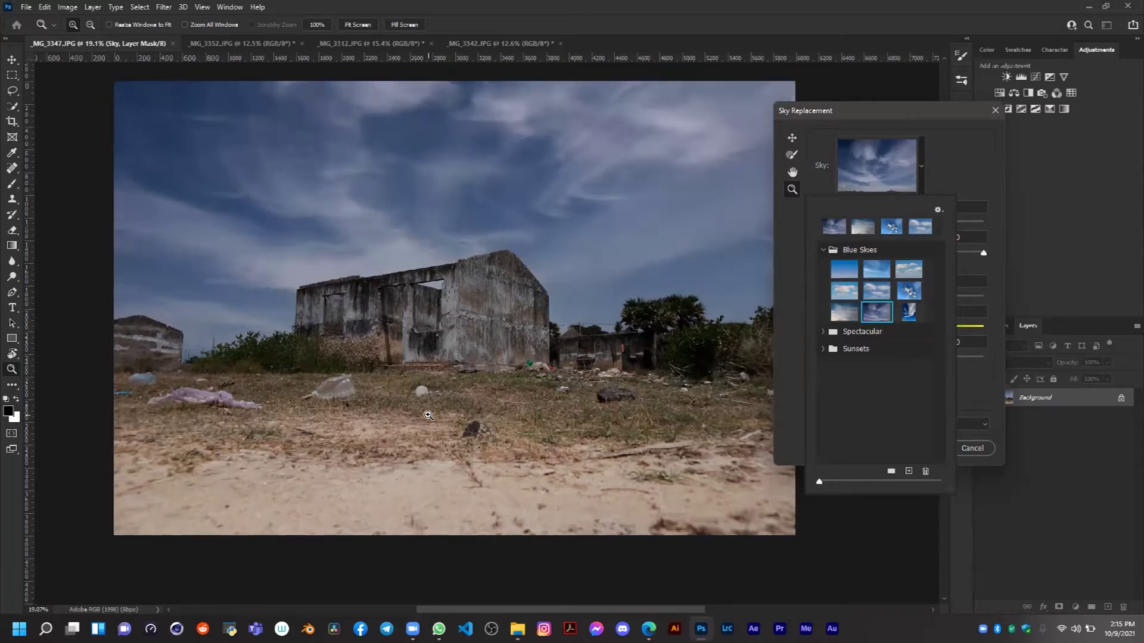
left_click(428, 416)
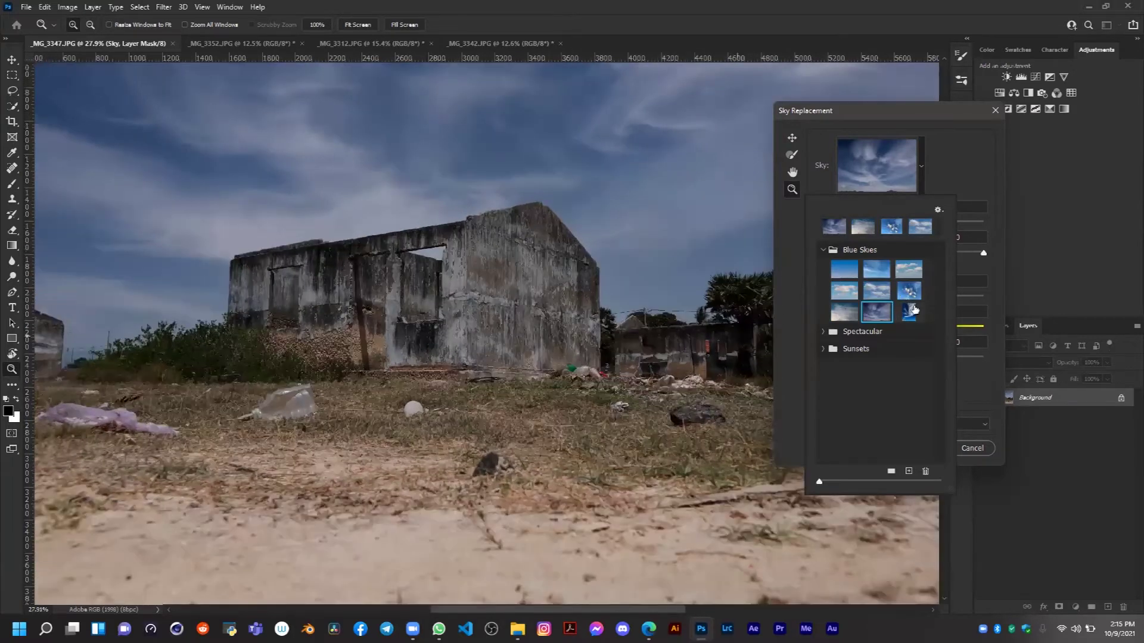
left_click(910, 309)
left_click(558, 301, "alt")
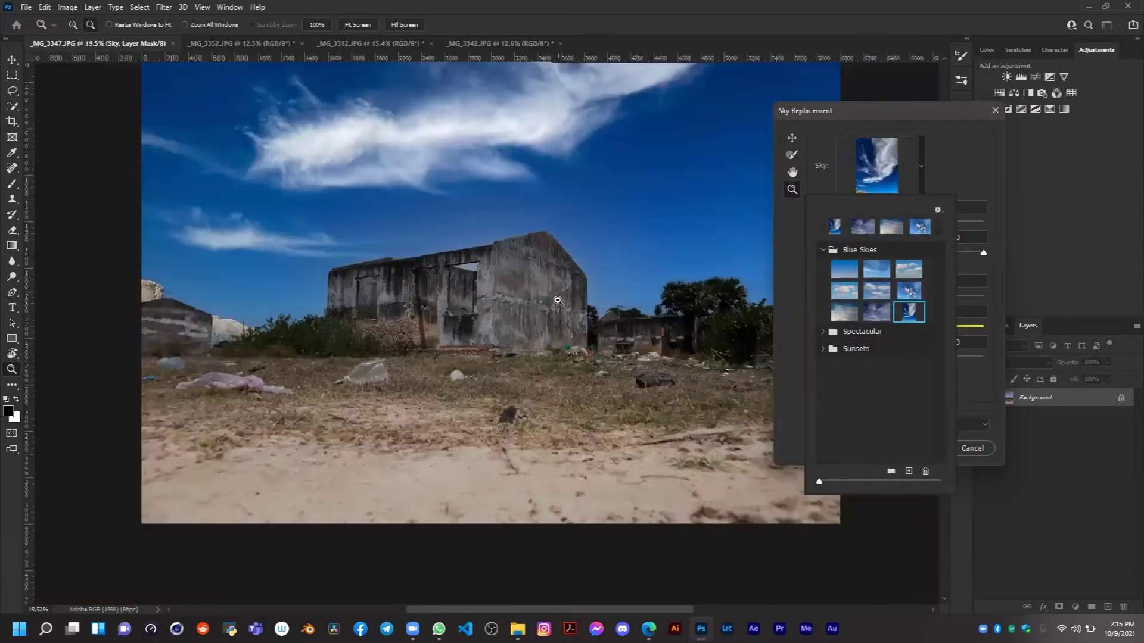
Collapse Blue Skies, expand the Spectacular group and try its blue sky with pink and purple clouds
left_click(823, 251)
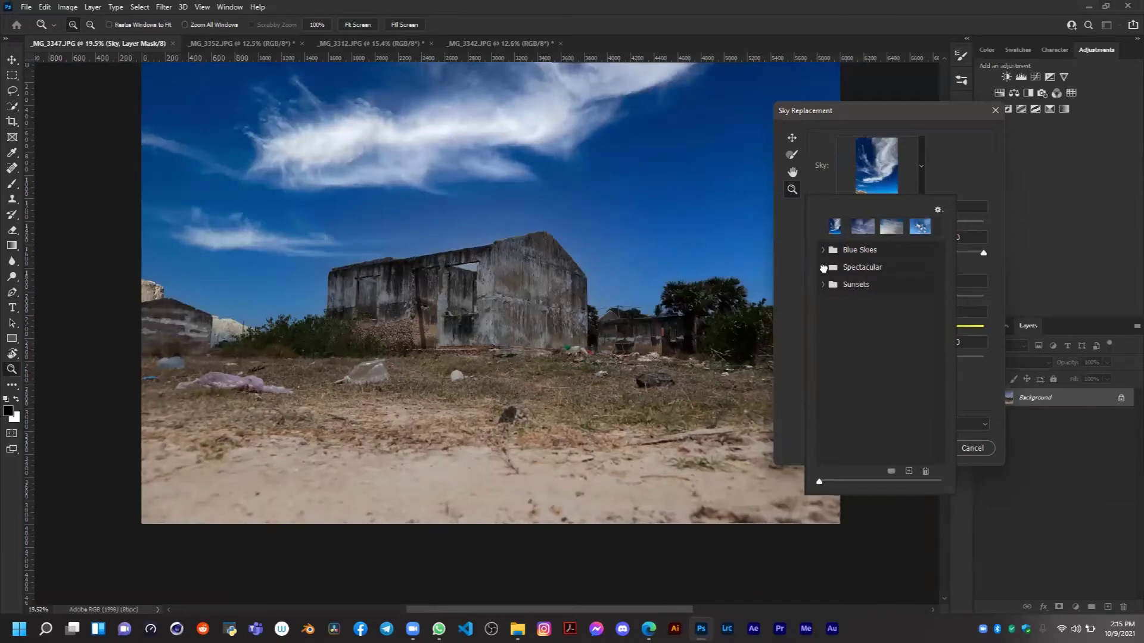
left_click(824, 267)
left_click(908, 310)
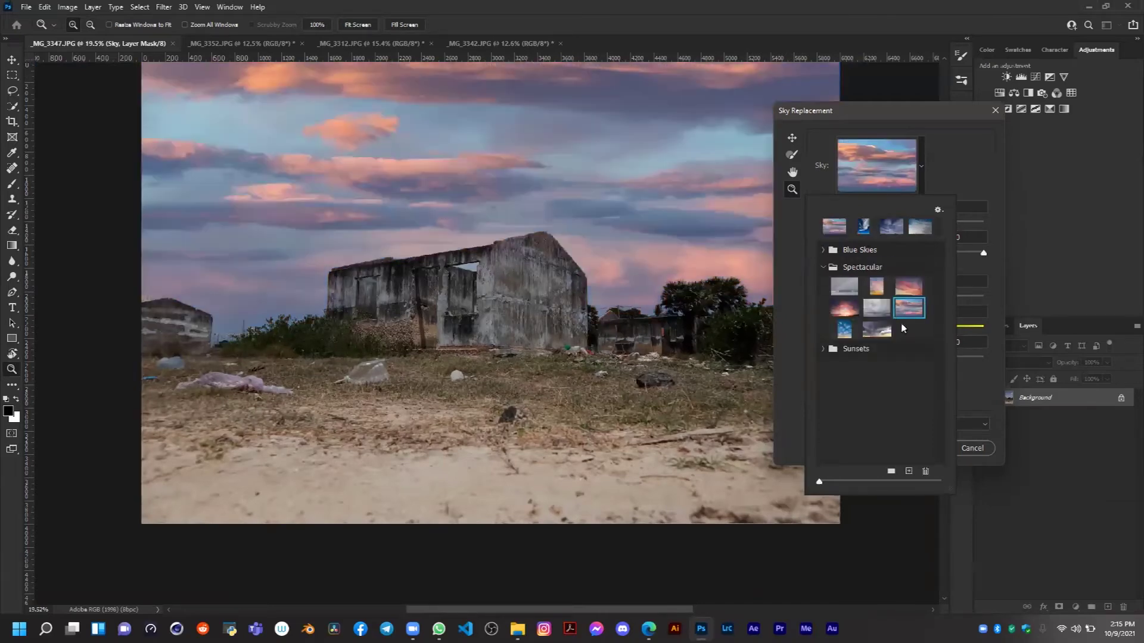
Expand the Sunsets group, compare its first sky, and choose the third sky with bright orange clouds
left_click(821, 351)
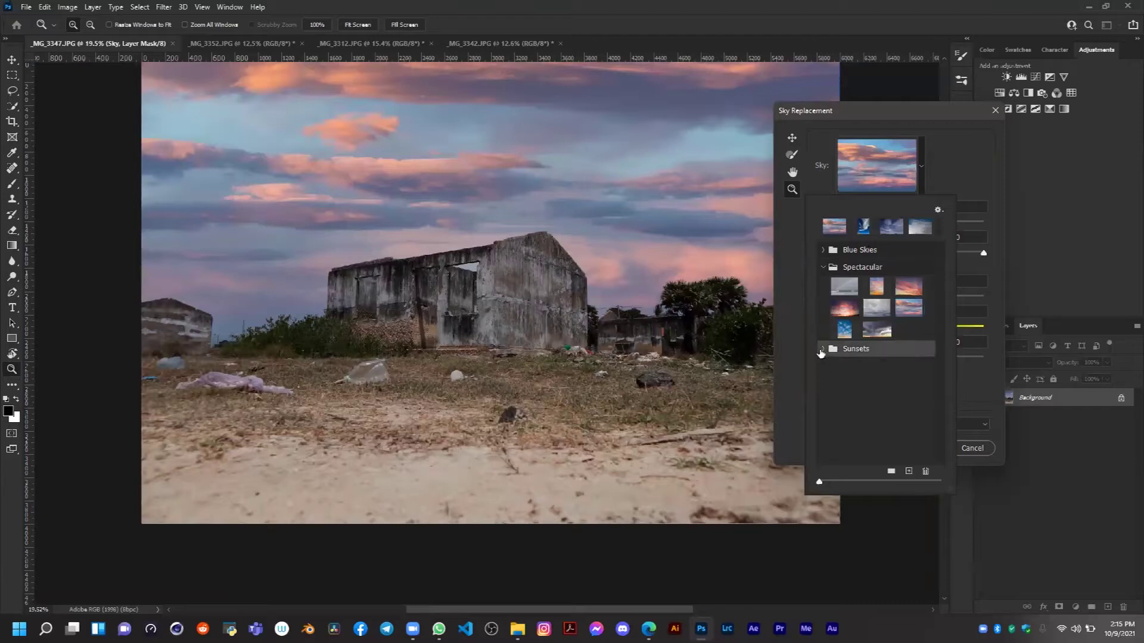
left_click(820, 351)
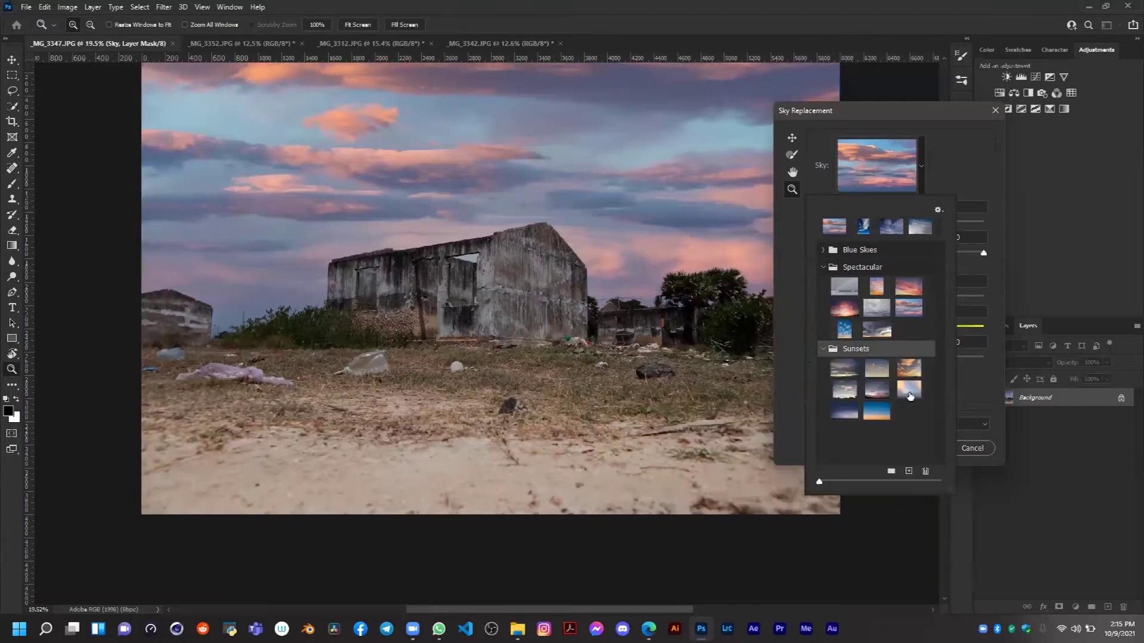
left_click(847, 370)
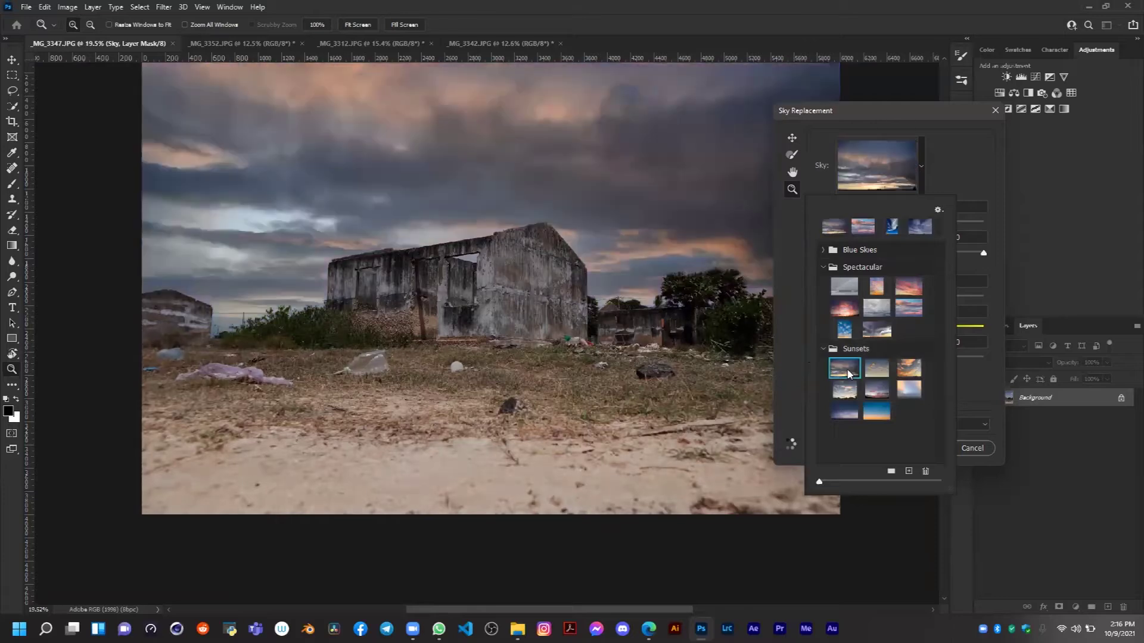
left_click(909, 369)
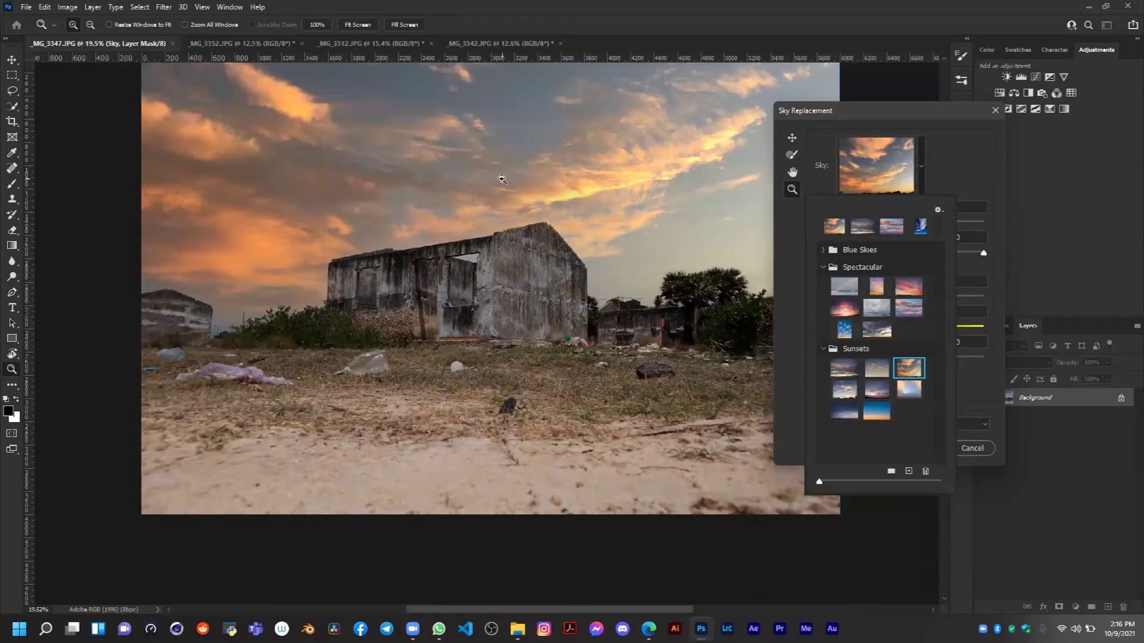
left_click(942, 178)
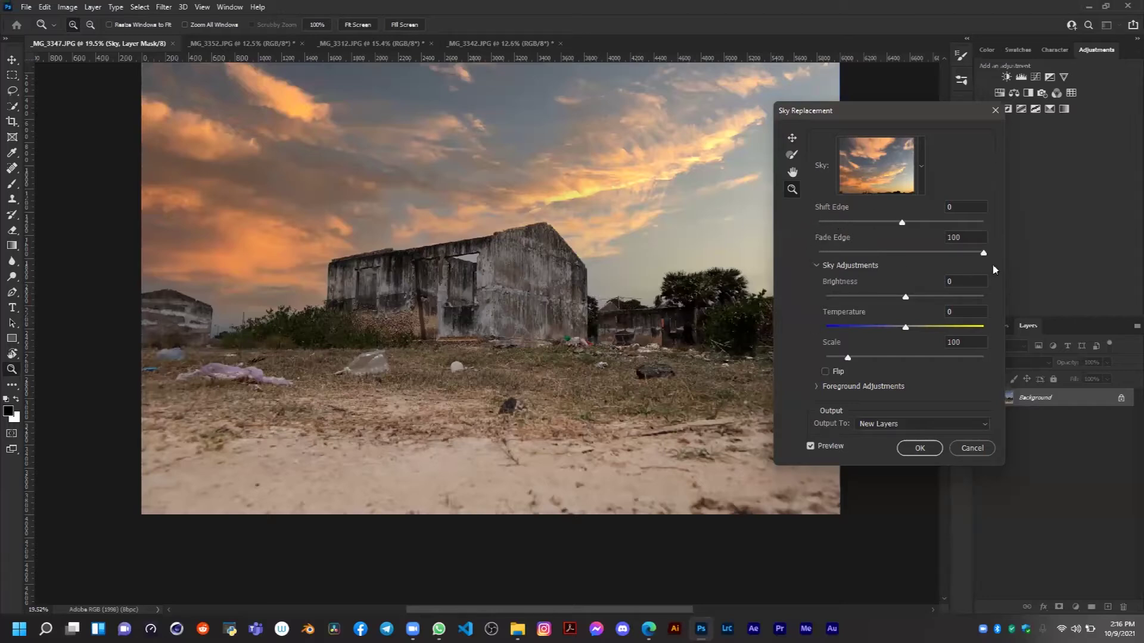
Try sky Brightness values of -21 and 29, and return Brightness to 0
left_click_drag(890, 113, 840, 113)
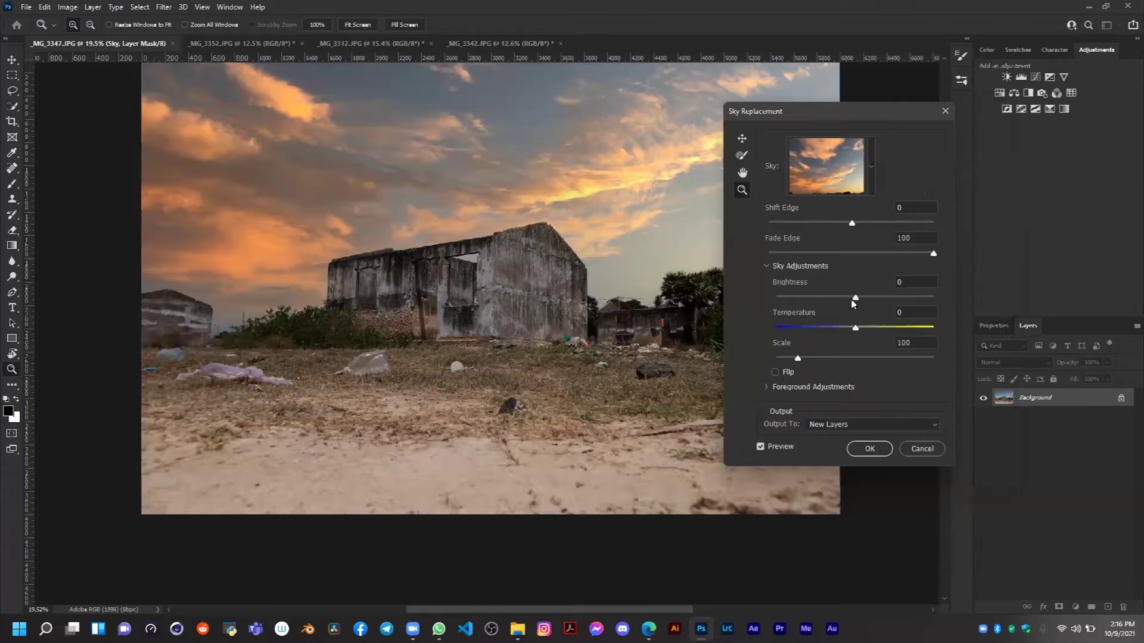
left_click_drag(856, 302, 839, 307)
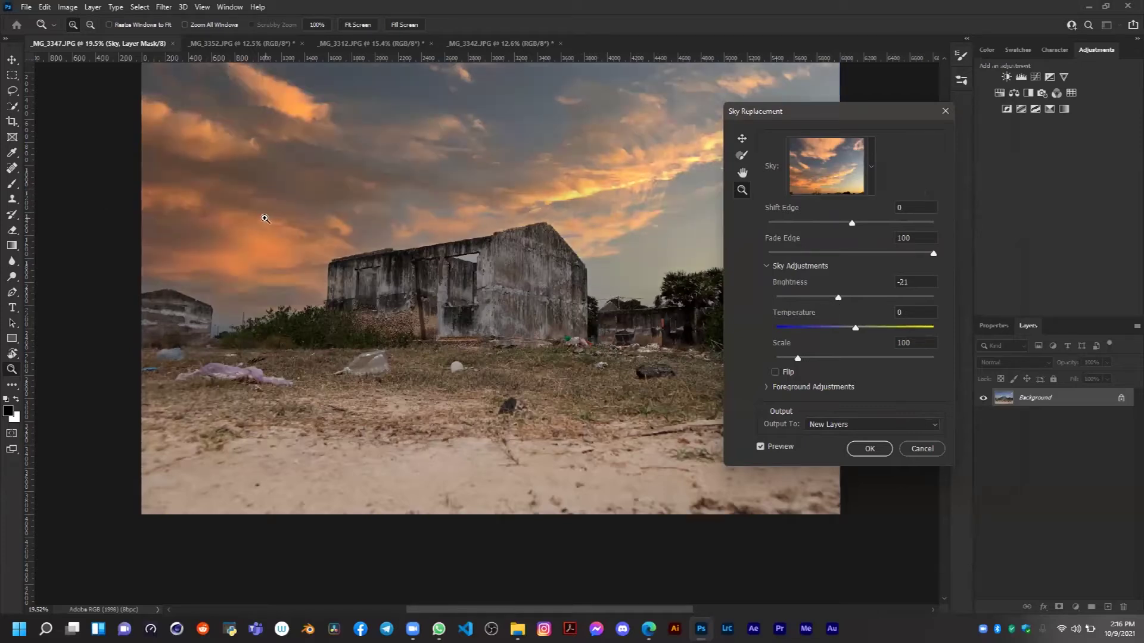
left_click_drag(838, 299, 878, 299)
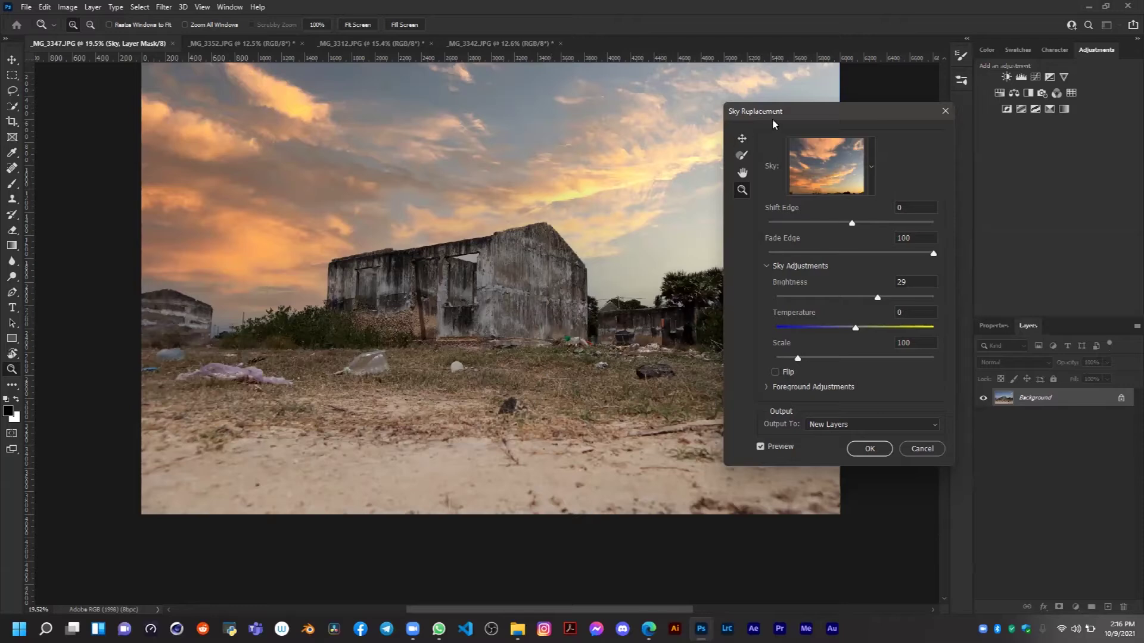
left_click_drag(775, 112, 805, 98)
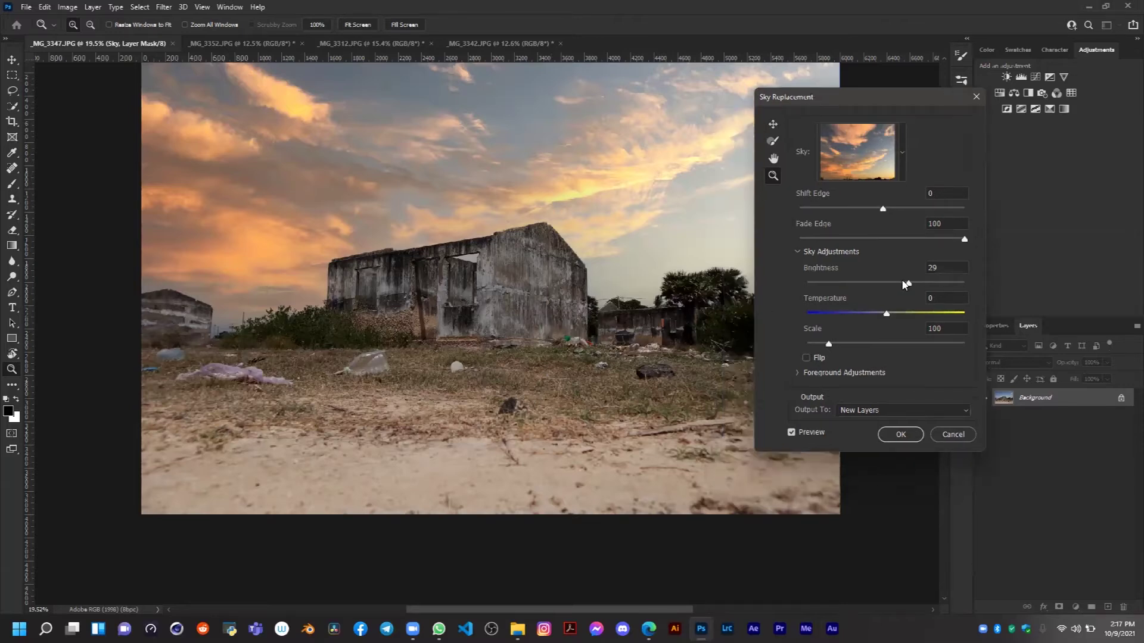
mouse_move(910, 286)
left_mouse_down()
mouse_move(811, 282)
mouse_move(933, 283)
mouse_move(888, 287)
left_mouse_up()
left_click(883, 289)
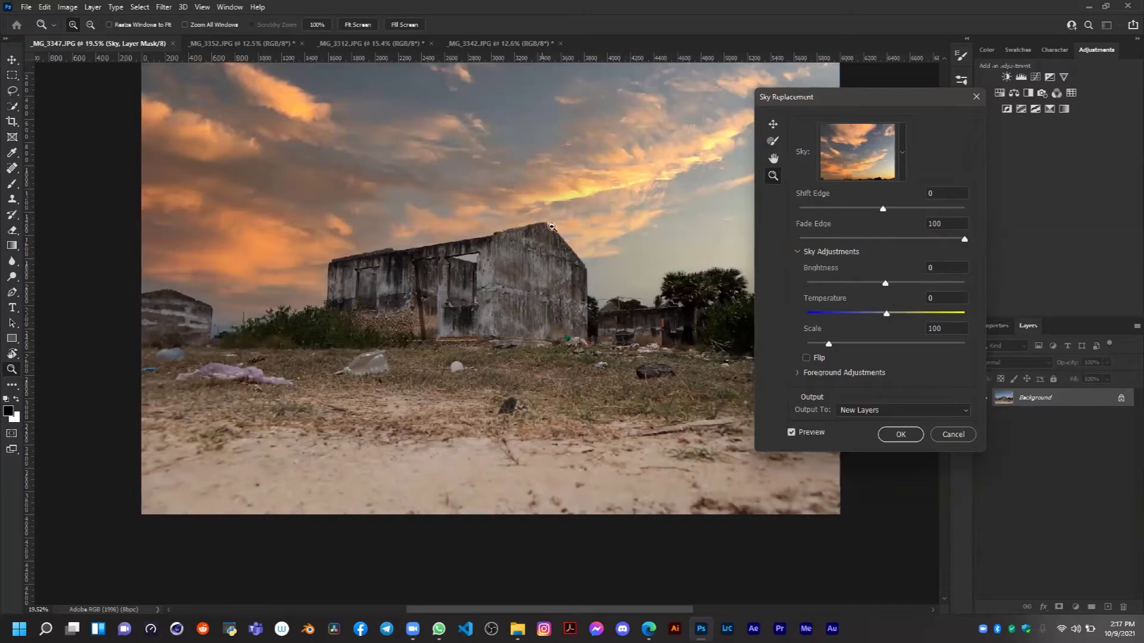
Try warmer sky Temperature values of 65 and 76, and reset Temperature to 0
left_click_drag(887, 314, 938, 316)
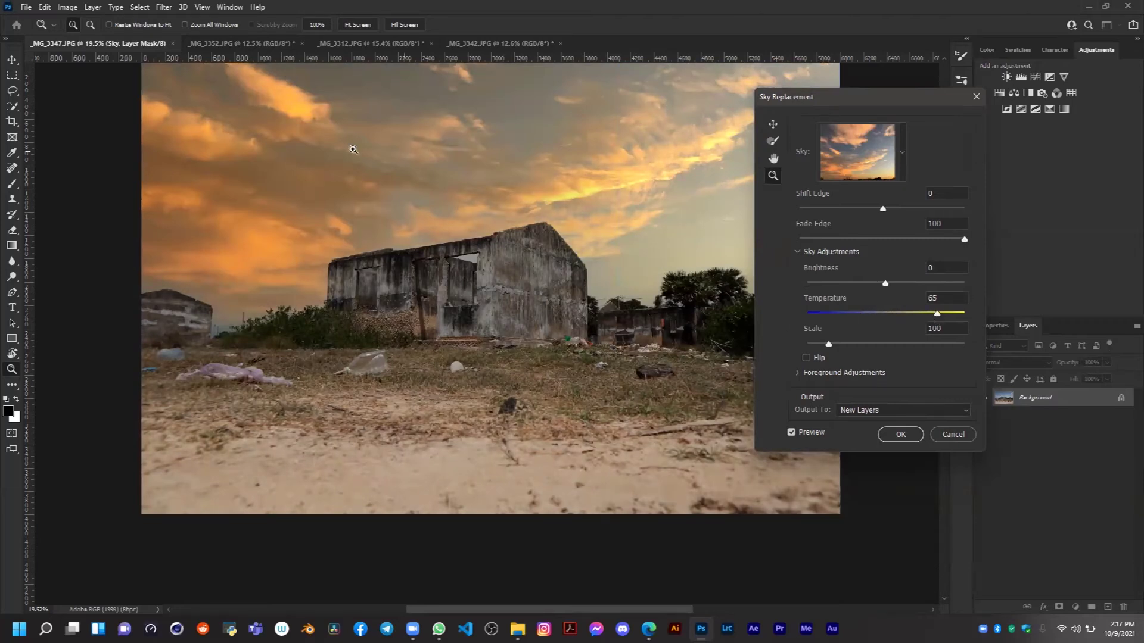
left_click(887, 314)
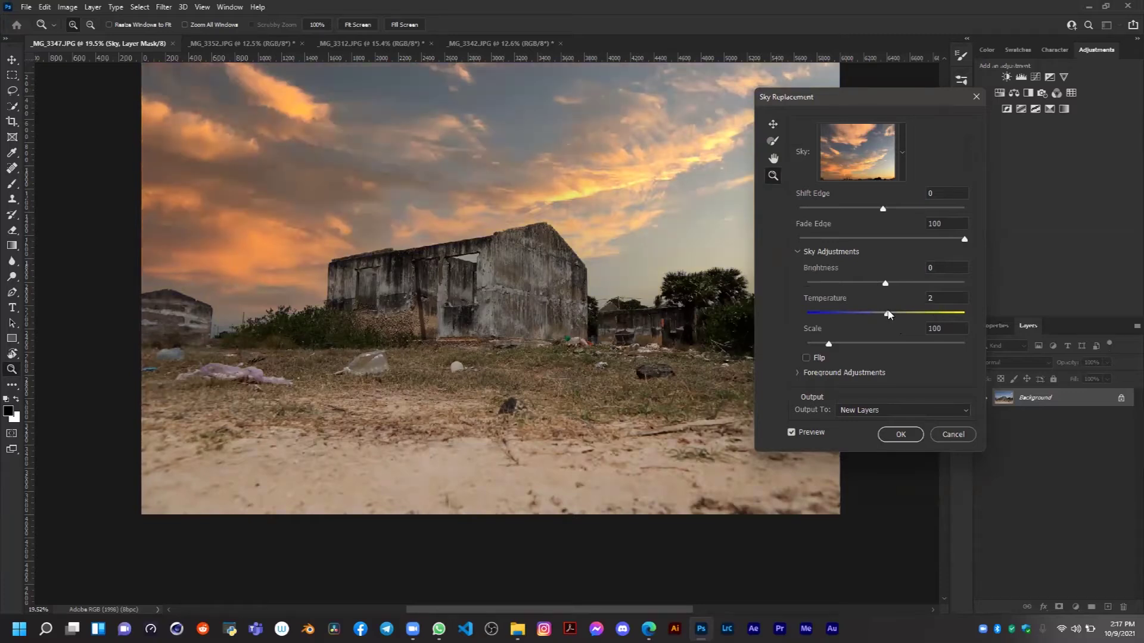
left_click_drag(889, 313, 946, 314)
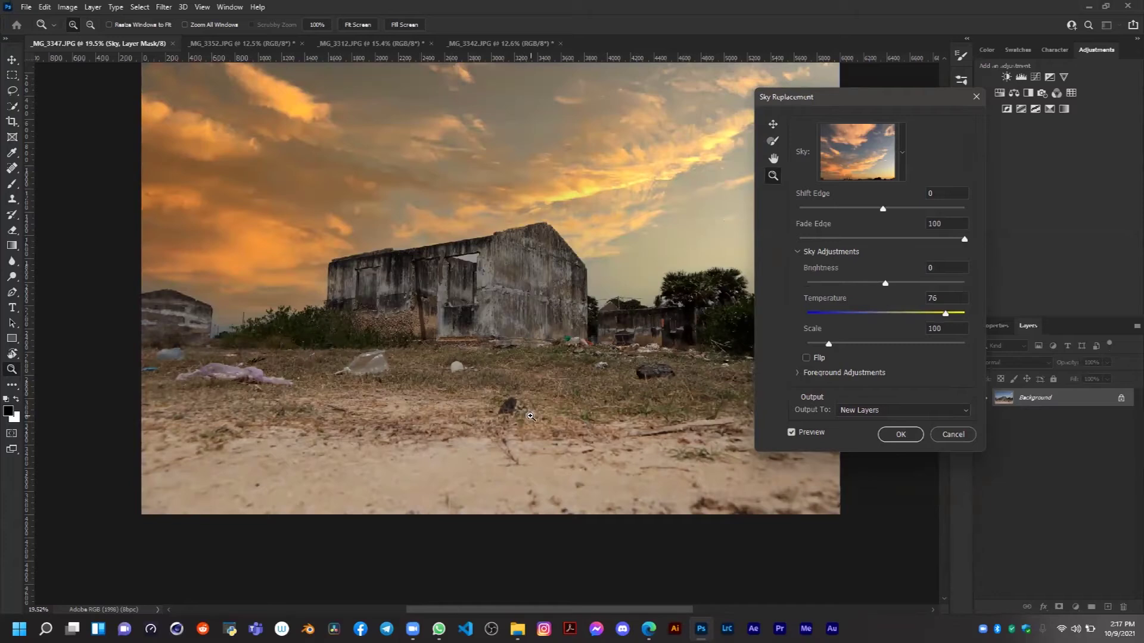
left_click_drag(946, 314, 887, 315)
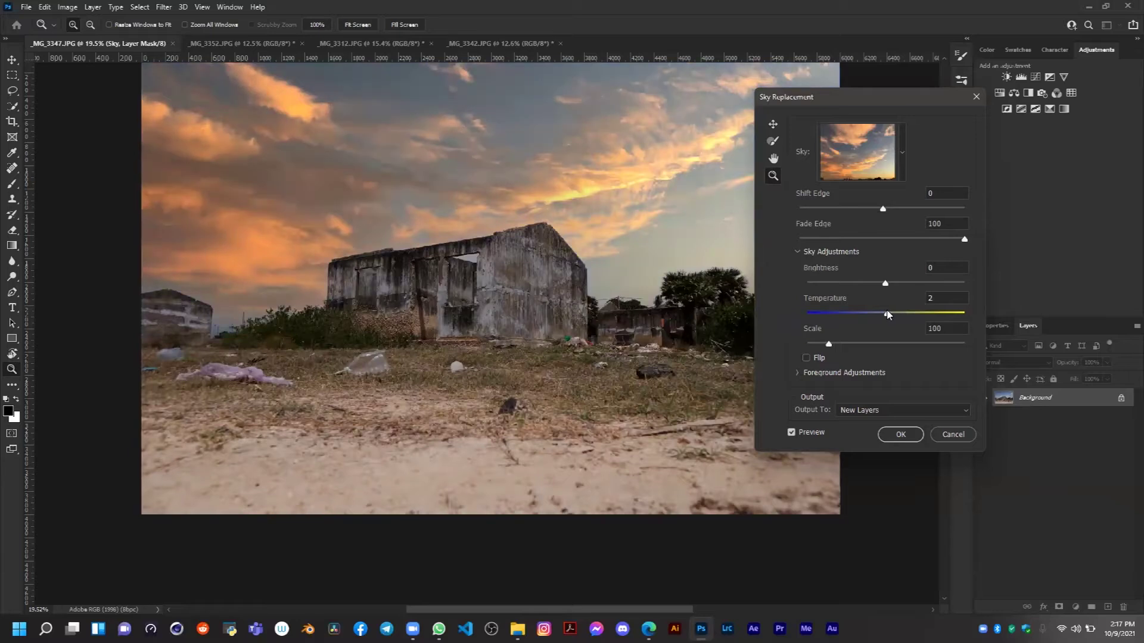
double_click(924, 299)
type("0")
key("Return")
Switch to the Sky Replacement & Double Exposure folder in File Explorer
left_click(600, 546)
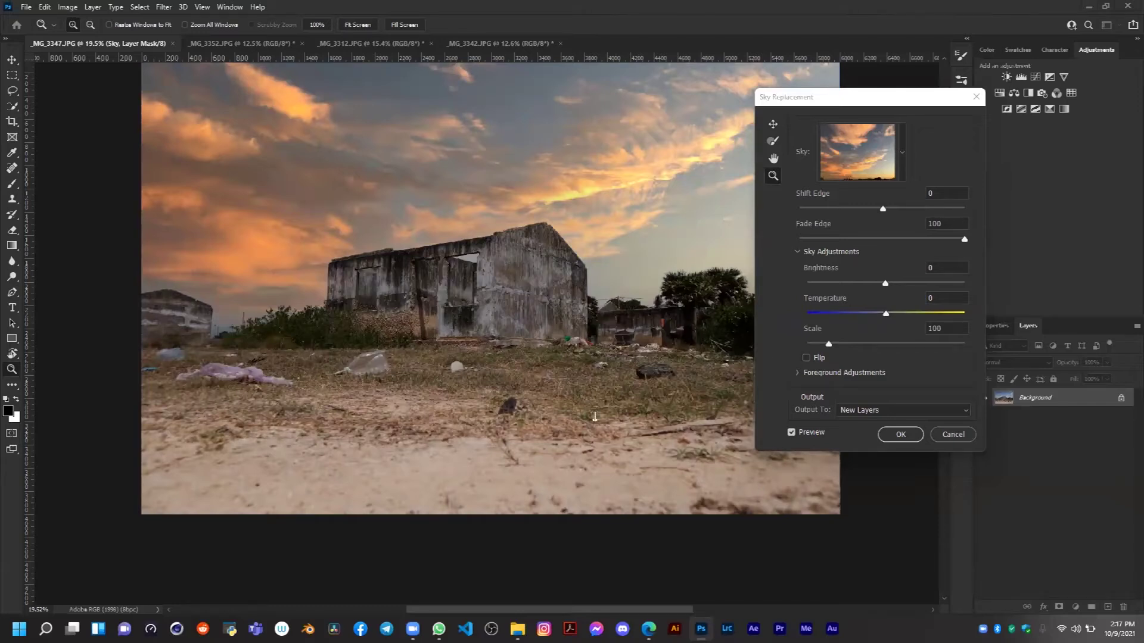
scroll(597, 357, "up", 1)
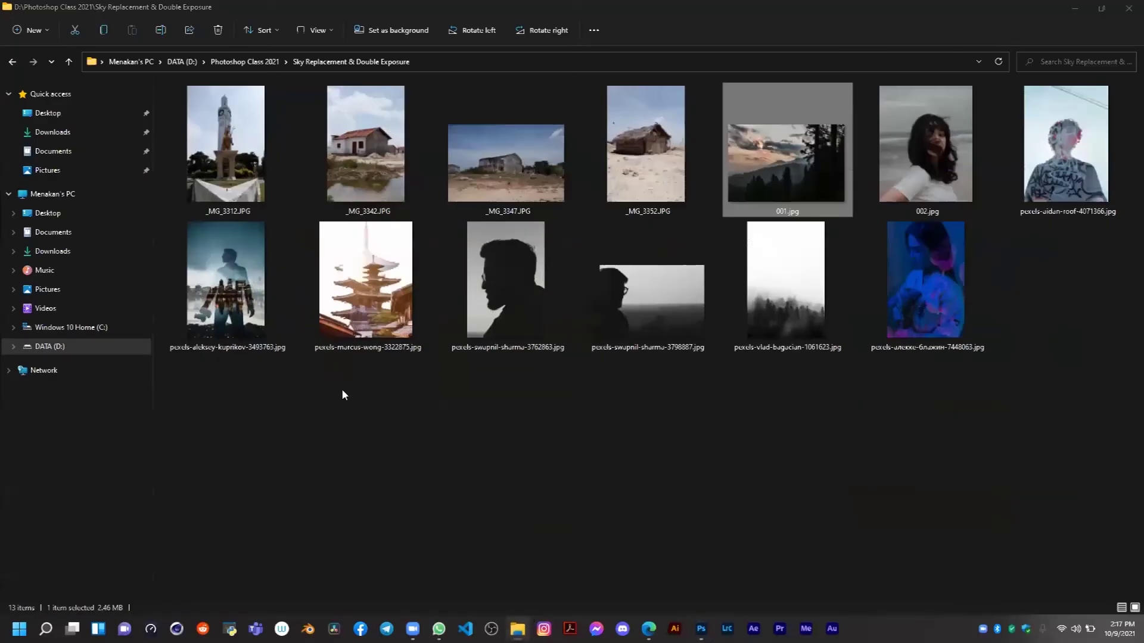
Switch to WhatsApp and browse from the Photoshop Basic Class chat's attachment dialog to Photoshop Class 2021 > Sky Replacement & Double Exposure on DATA (D:)
left_click(343, 394)
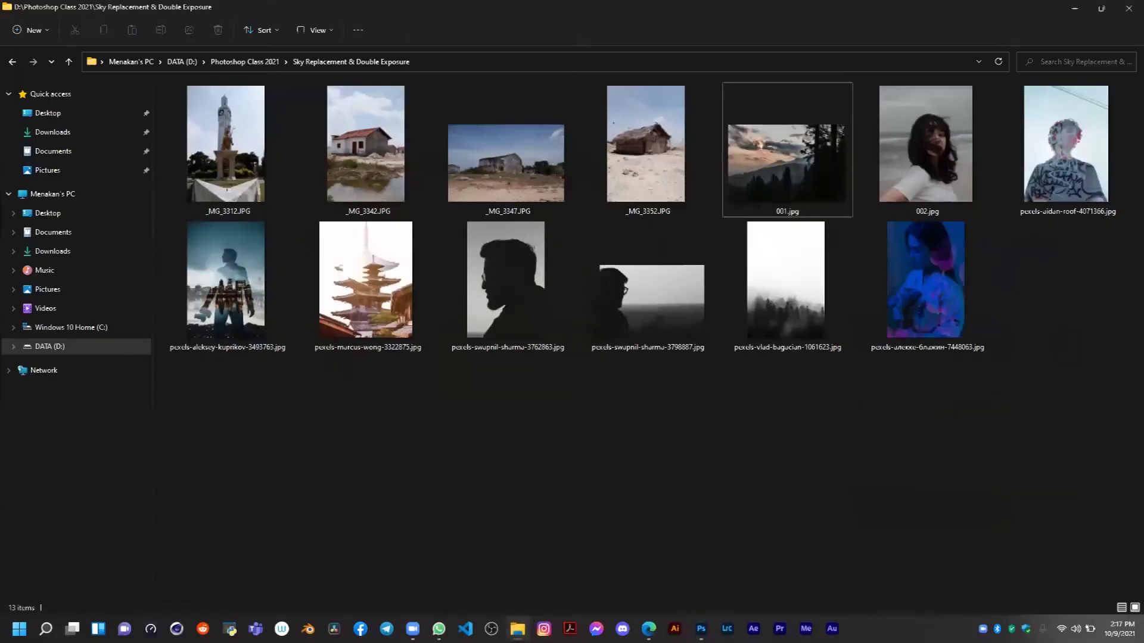
left_click(438, 629)
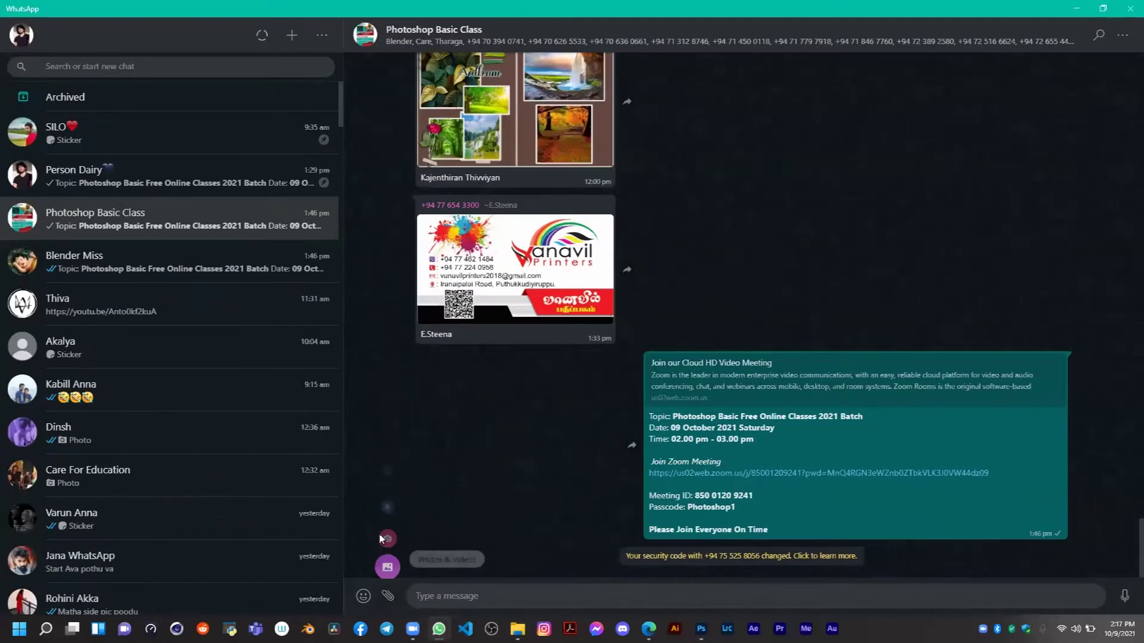
left_click(387, 596)
left_click(388, 478)
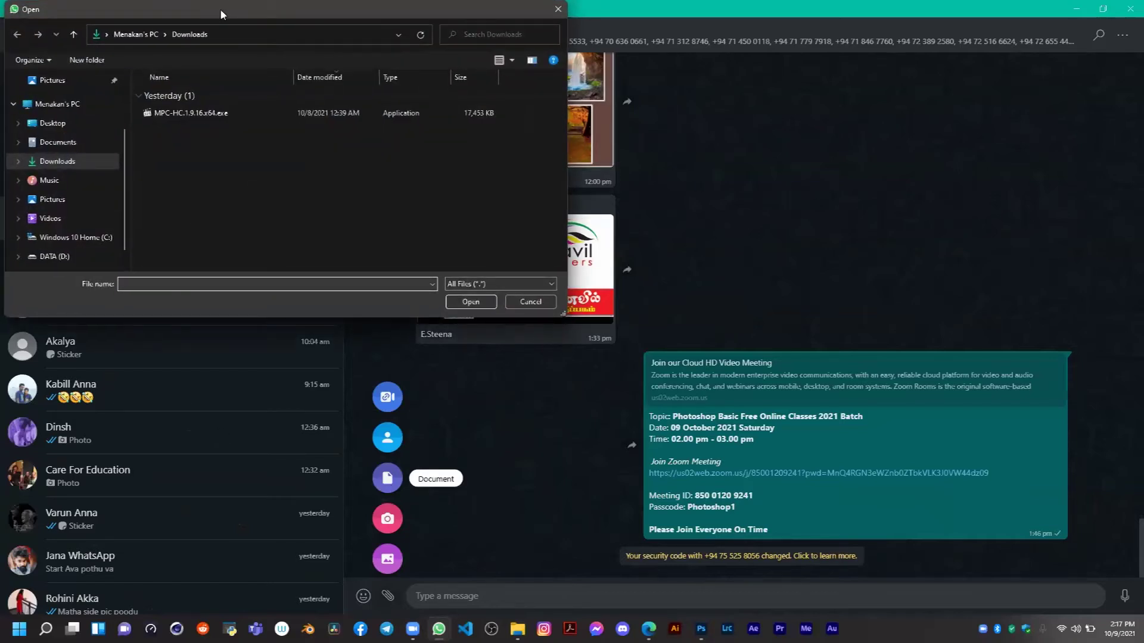
left_click(74, 409)
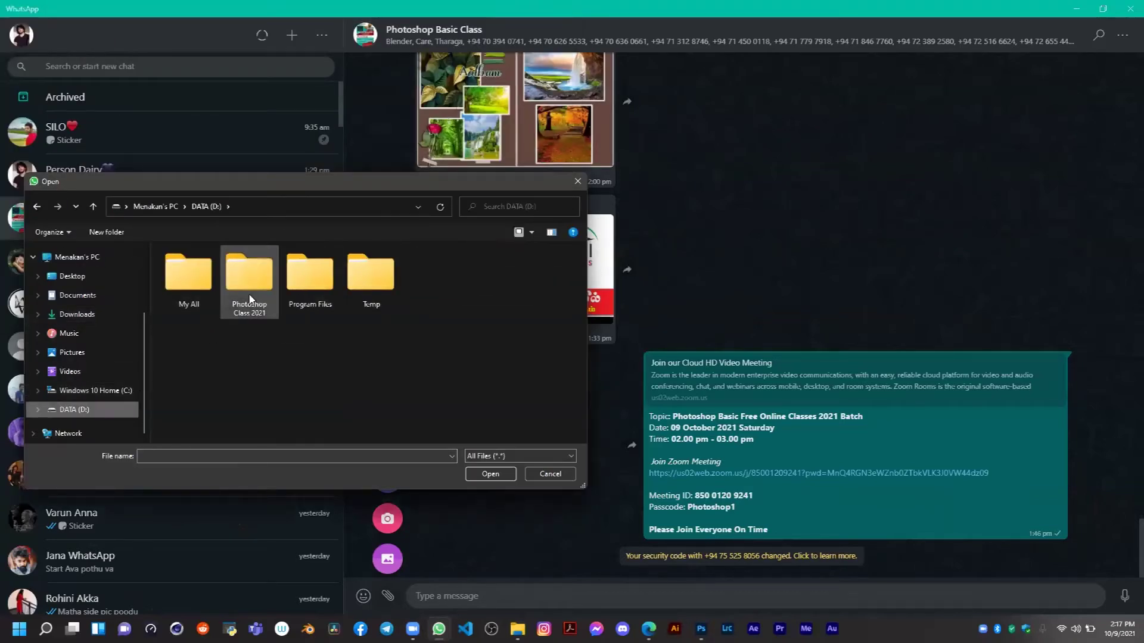
double_click(249, 298)
scroll(222, 333, "down", 2)
scroll(203, 381, "up", 1)
scroll(202, 405, "down", 1)
double_click(215, 380)
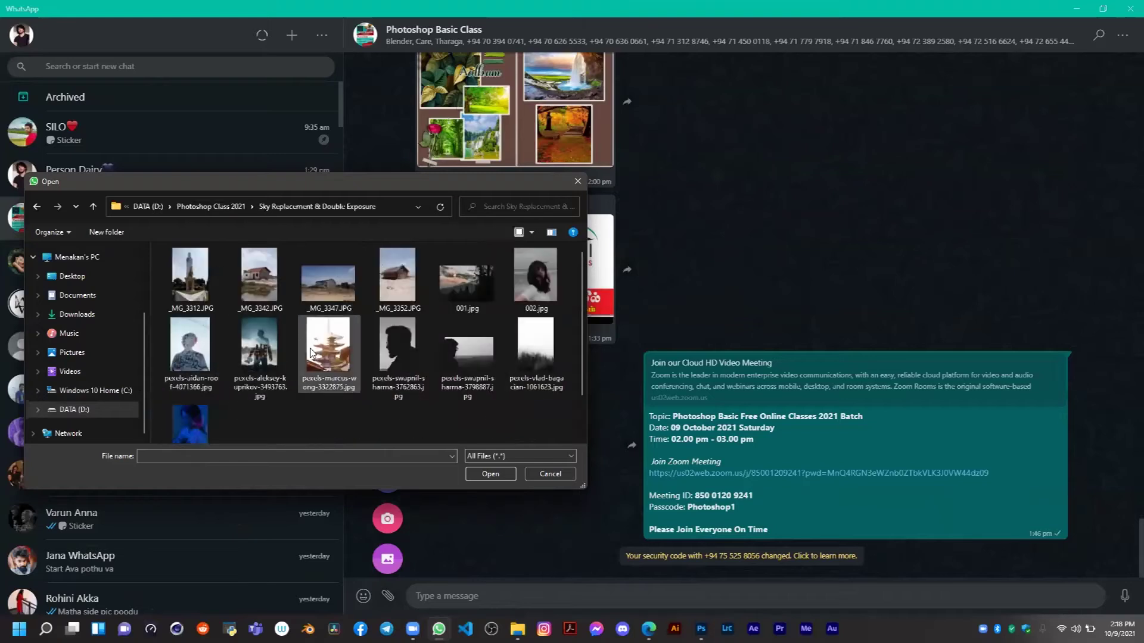
left_click(189, 276)
left_click(259, 275, "ctrl")
left_click(328, 280, "ctrl")
left_click(388, 282, "ctrl")
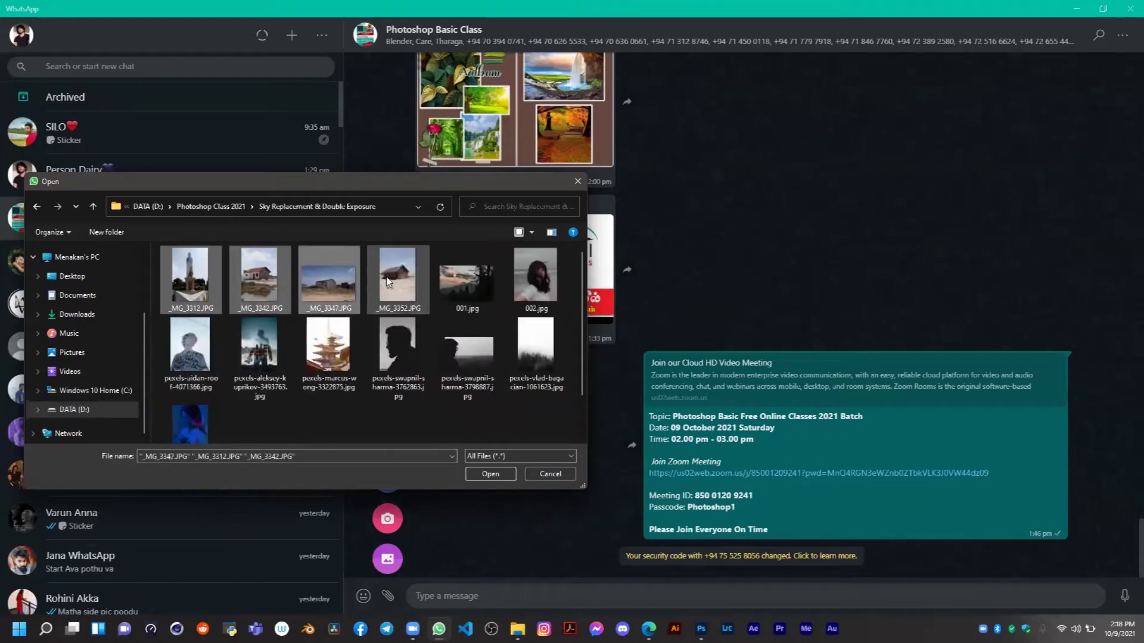
left_click(485, 474)
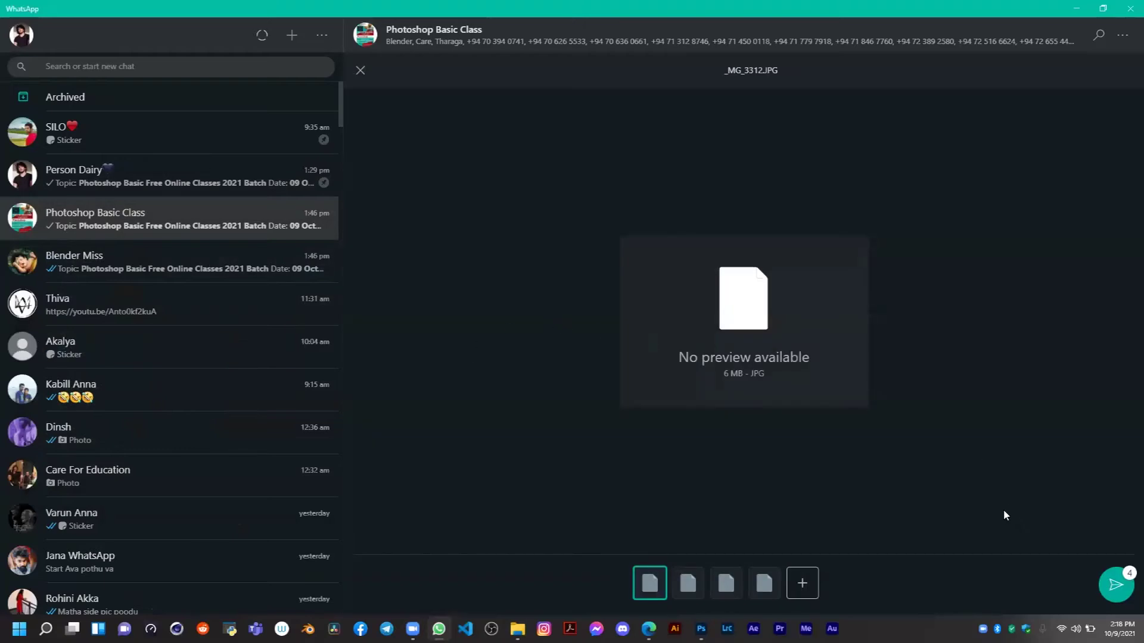
left_click(360, 71)
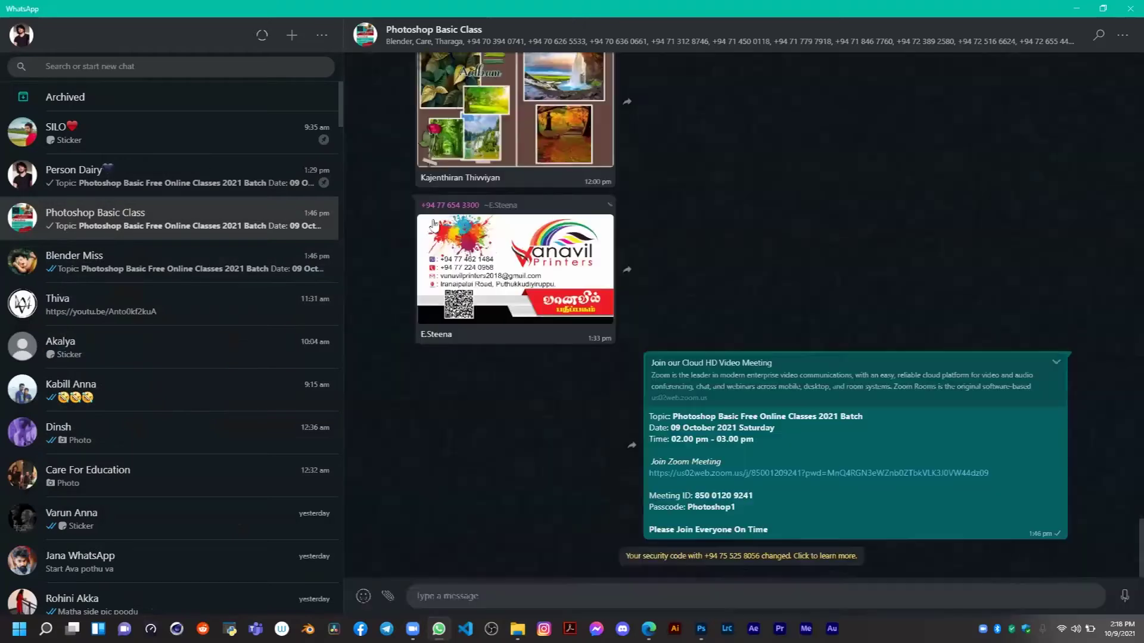
Send _MG_3312.JPG, _MG_3342.JPG, _MG_3347.JPG and _MG_3352.JPG as photos to the Photoshop Basic Class chat, and return to Photoshop
left_click(388, 596)
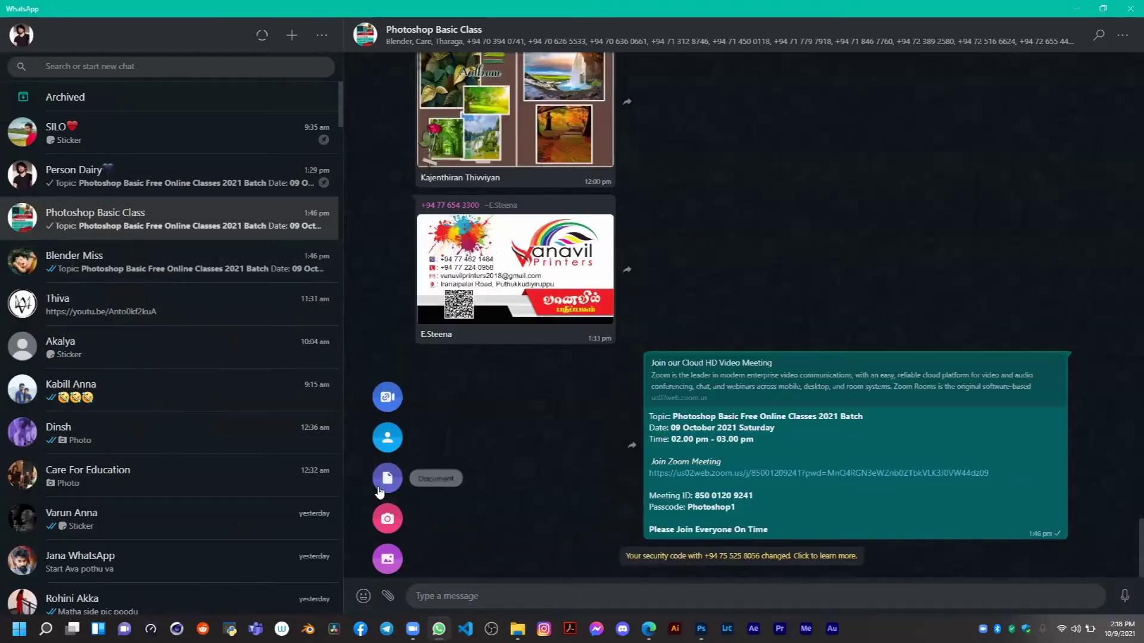
left_click(387, 559)
left_click(190, 275)
left_click(259, 275, "ctrl")
left_click(329, 280, "ctrl")
left_click(397, 276, "ctrl")
left_click(490, 474)
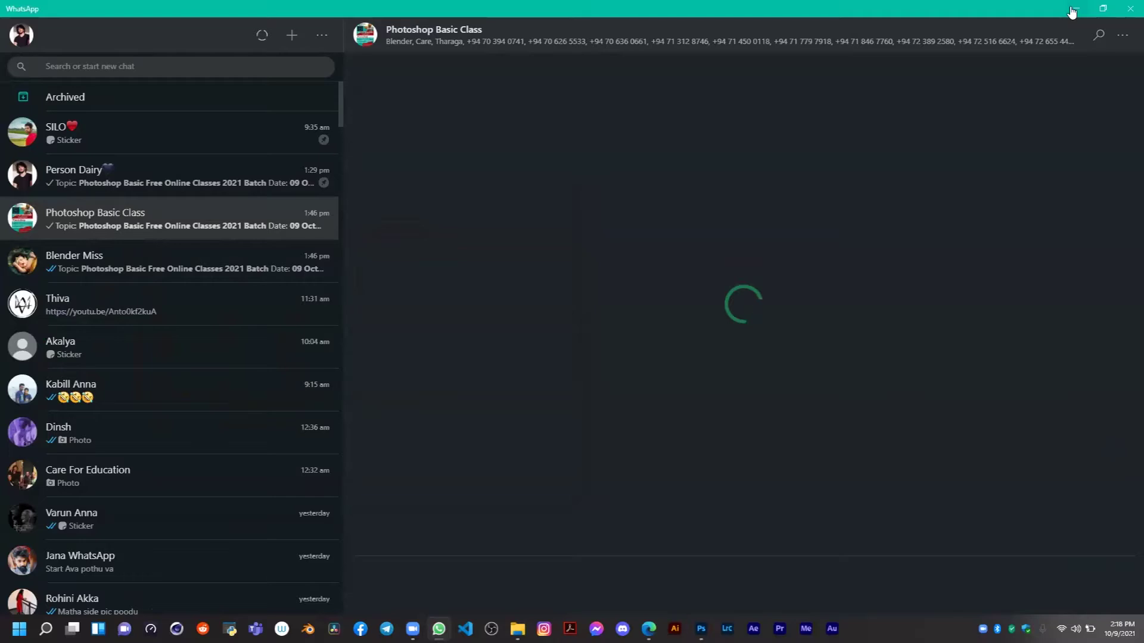
left_click(1128, 596)
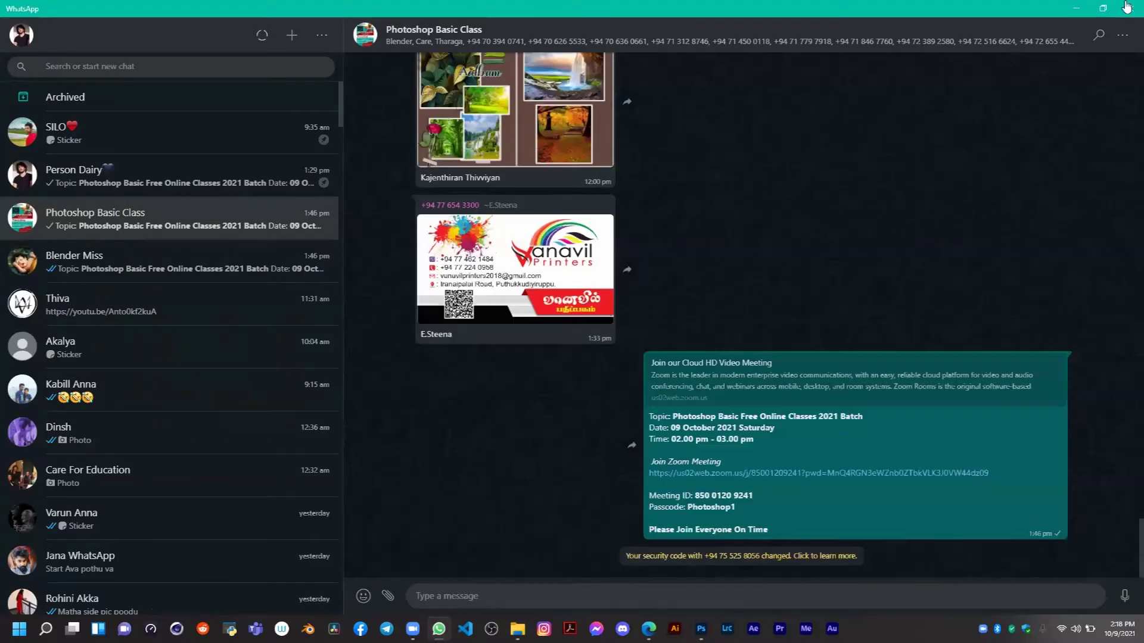
left_click(1076, 10)
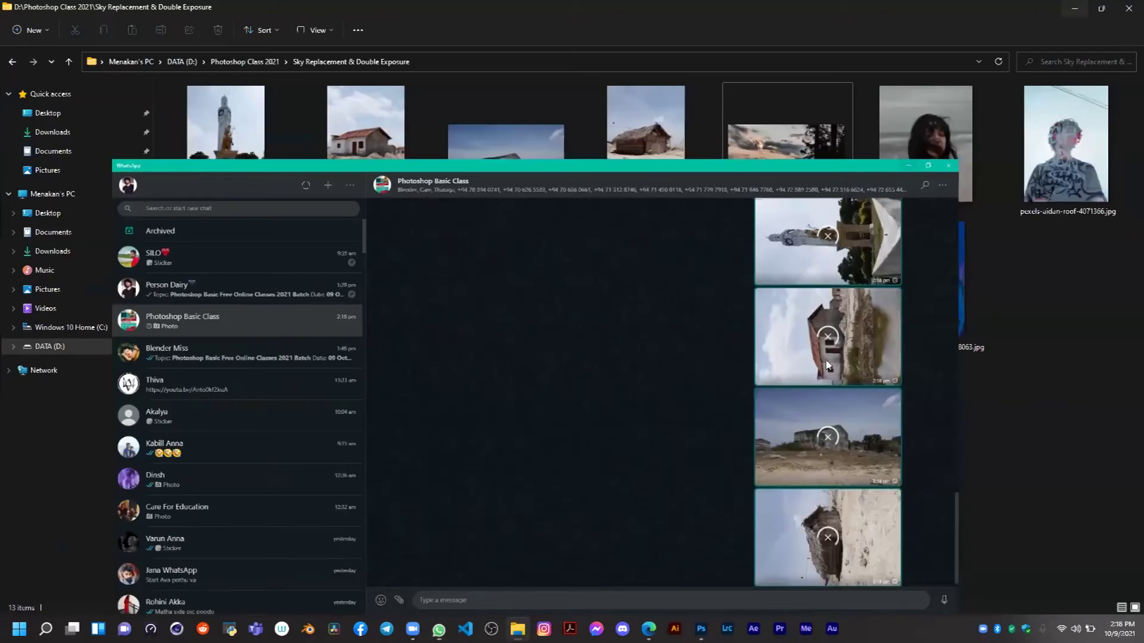
left_click(1072, 9)
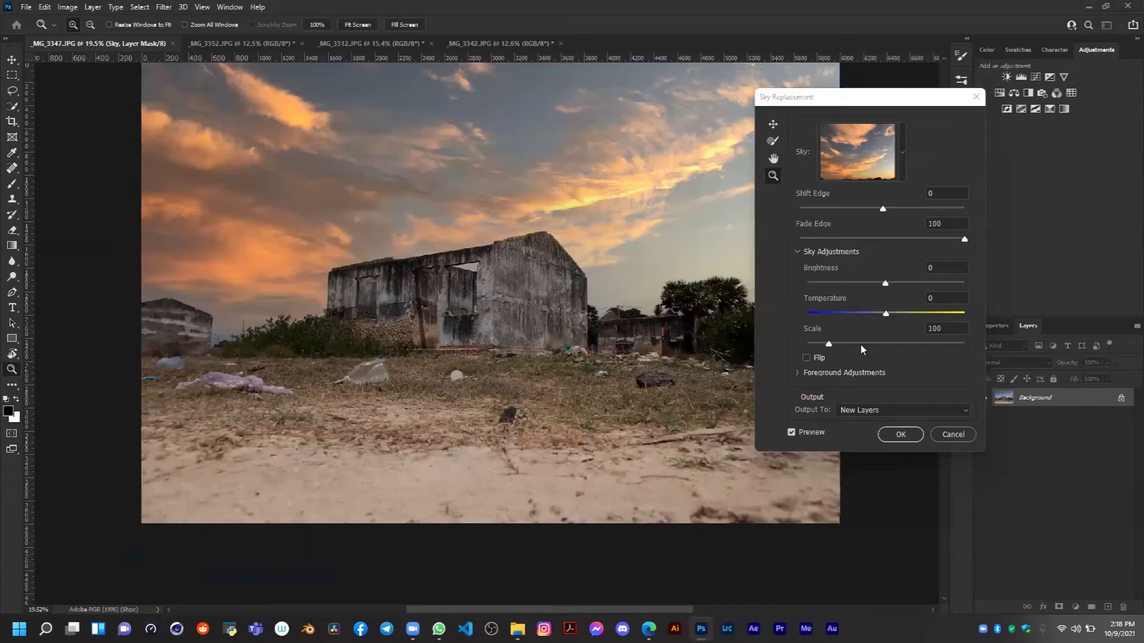
Choose _MG_3312.JPG and _MG_3347.JPG from the Sky Replacement & Double Exposure folder one after the other in Zoom's file dialog
left_click(848, 374)
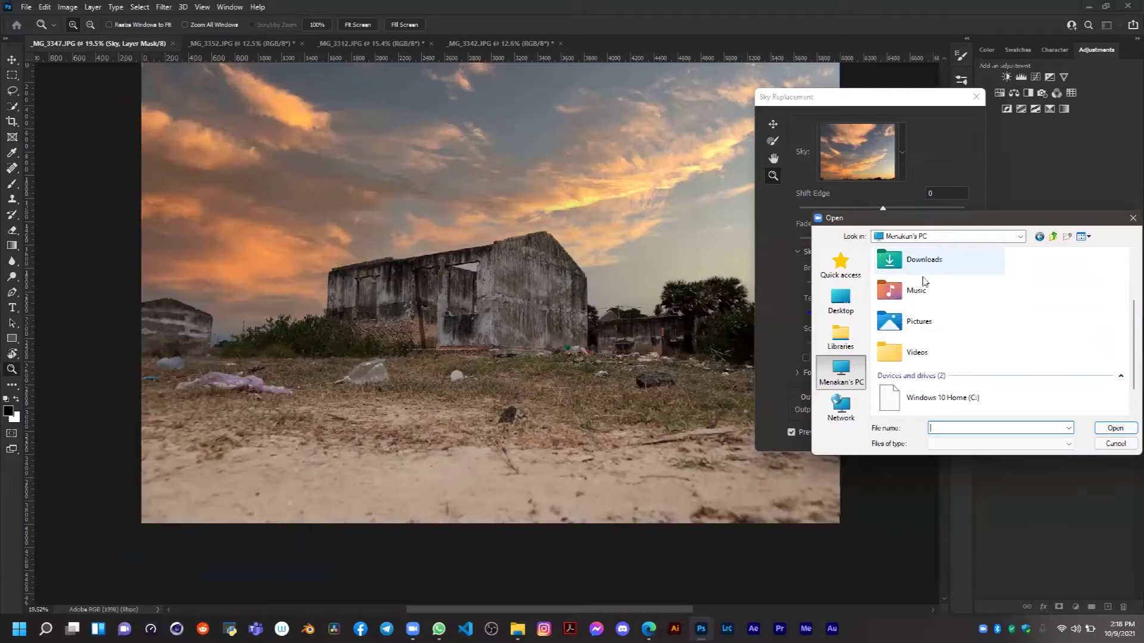
double_click(909, 316)
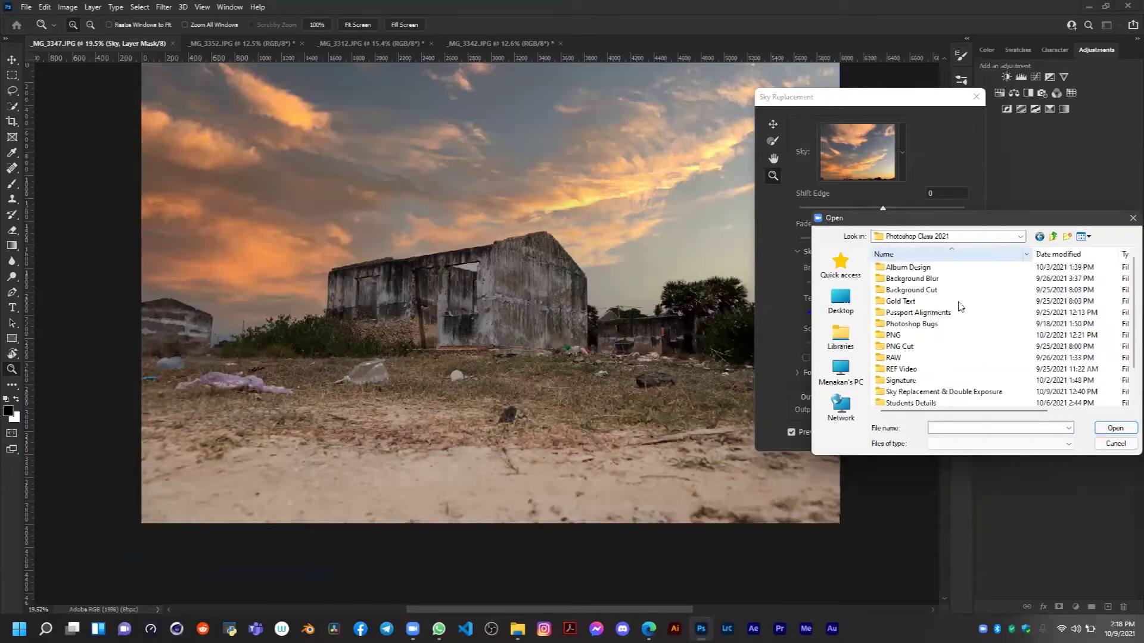
double_click(943, 391)
left_click(904, 280)
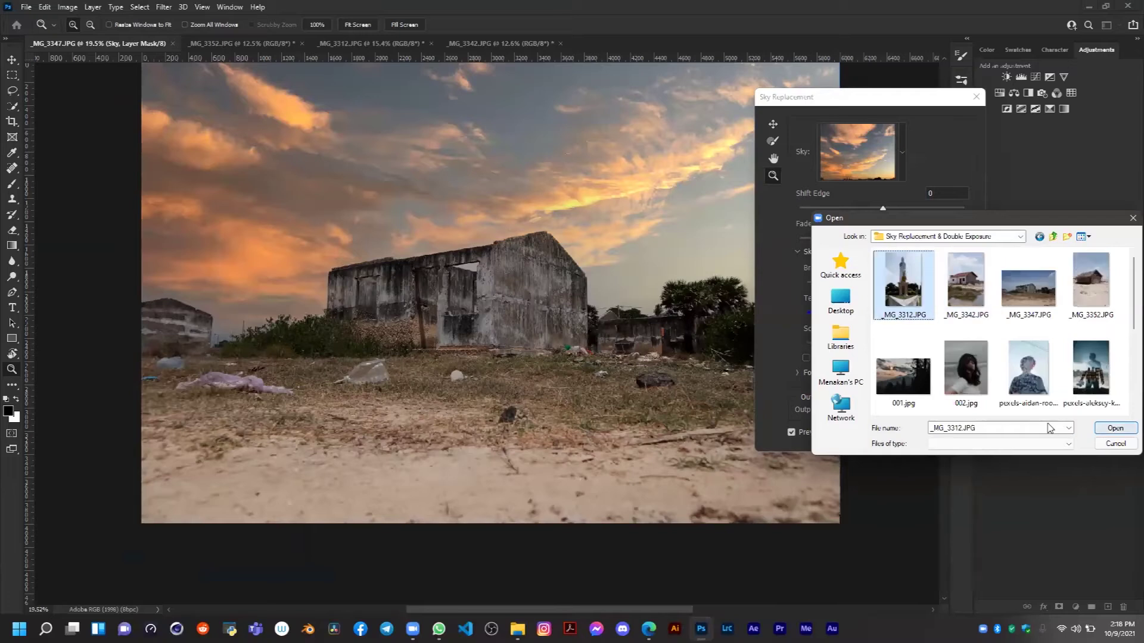
key("Return")
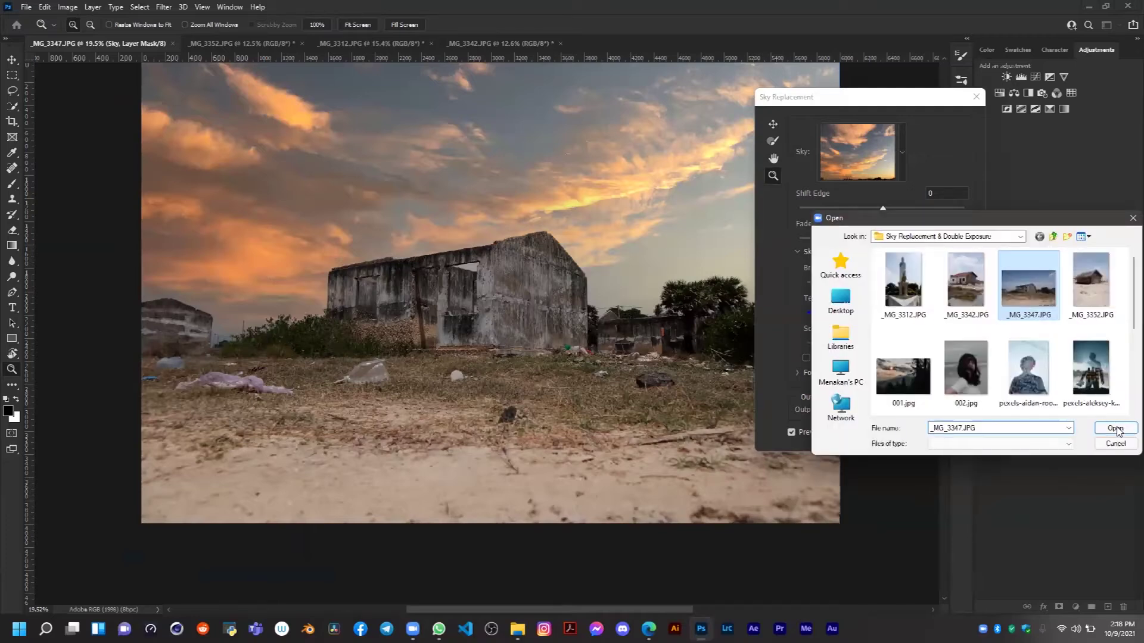
left_click(1117, 425)
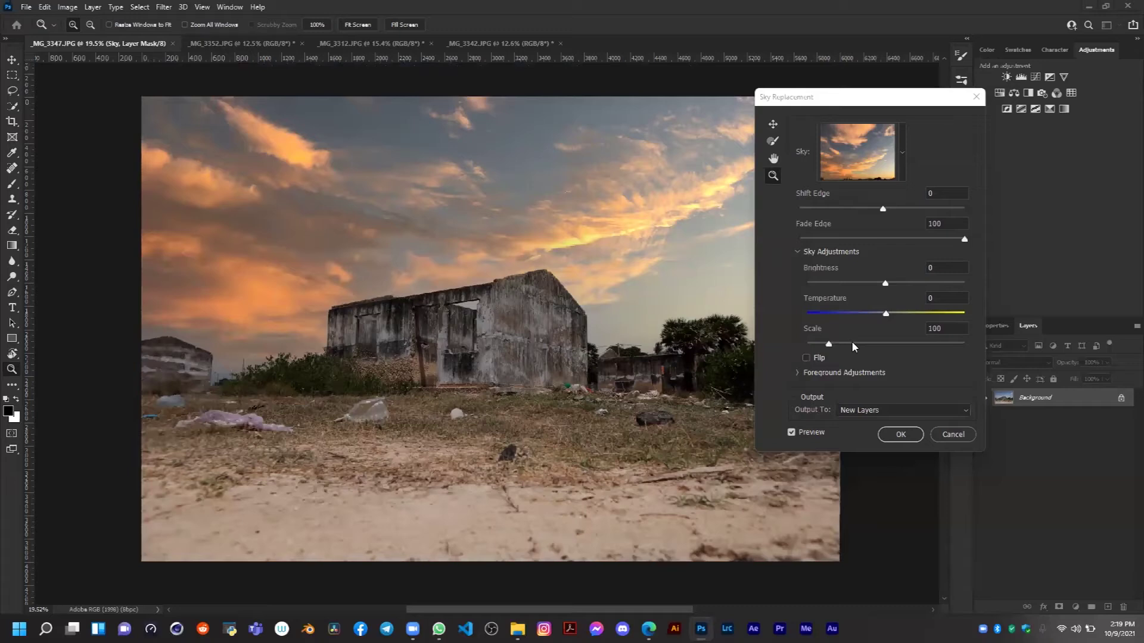
Try sky Scale values of 50, 228 and 111, and expand the foreground adjustments
left_click_drag(853, 343, 745, 346)
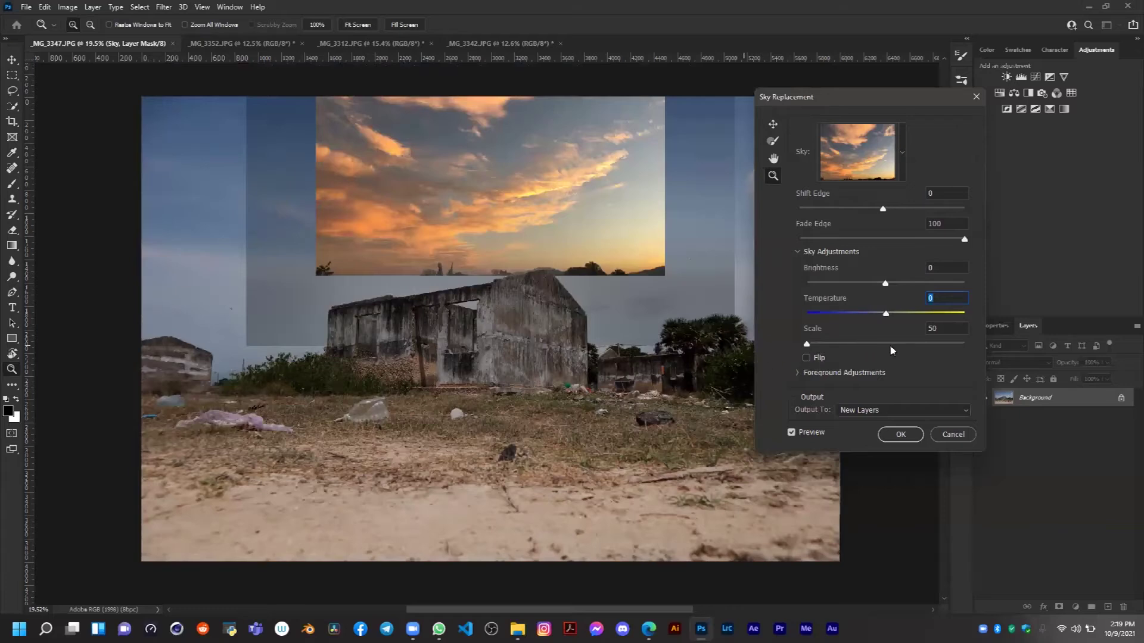
left_click(968, 325)
type("228")
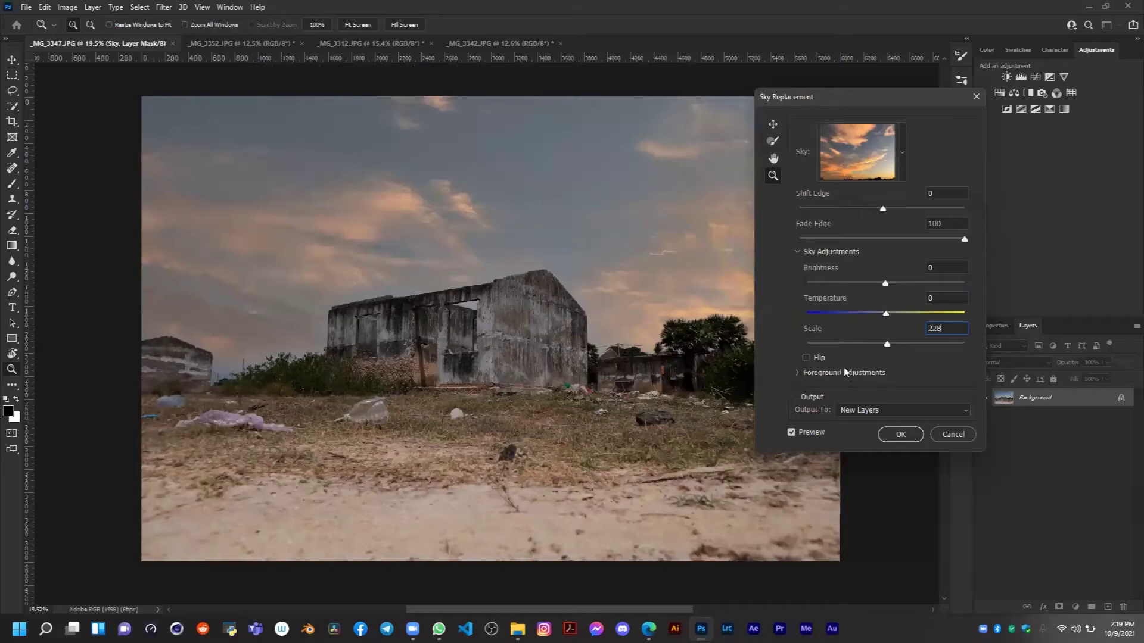
key("ctrl+a")
type("111")
left_click(799, 373)
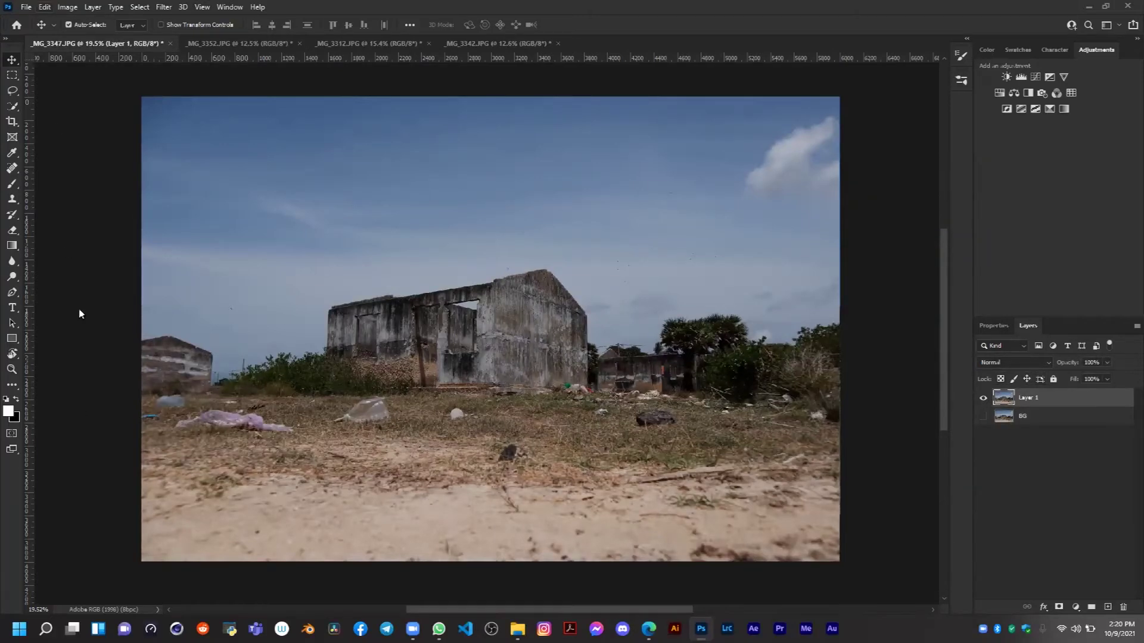
Replace the sky of the WORK layer with the orange-cloud sunset sky as new layers, and collapse the Sky Replacement Group
key("alt+e")
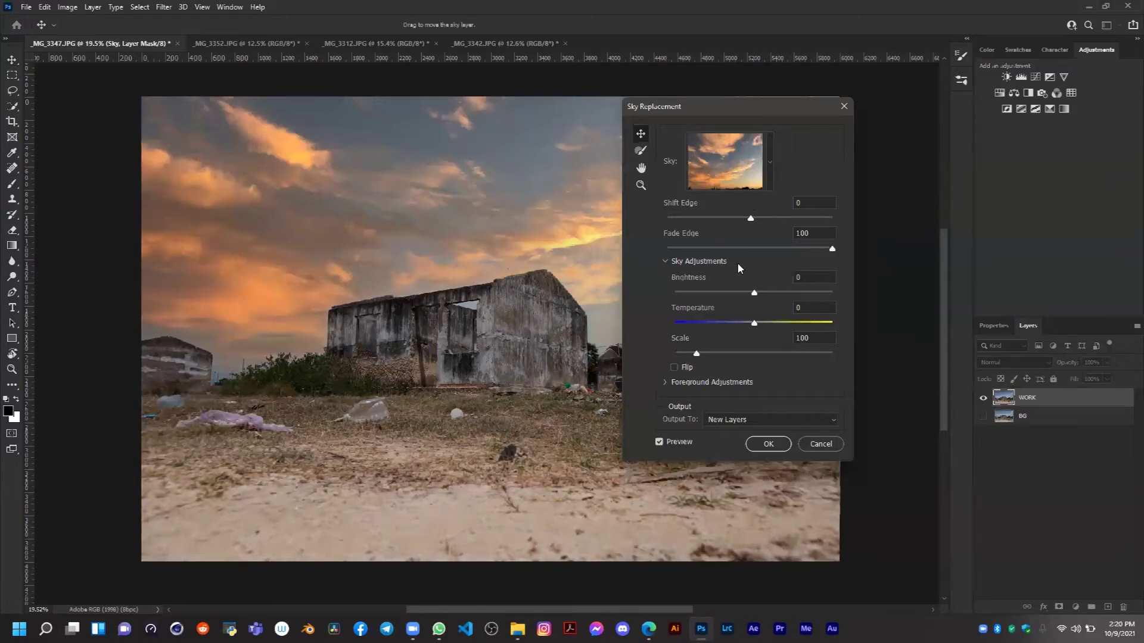
scroll(738, 268, "down", 1)
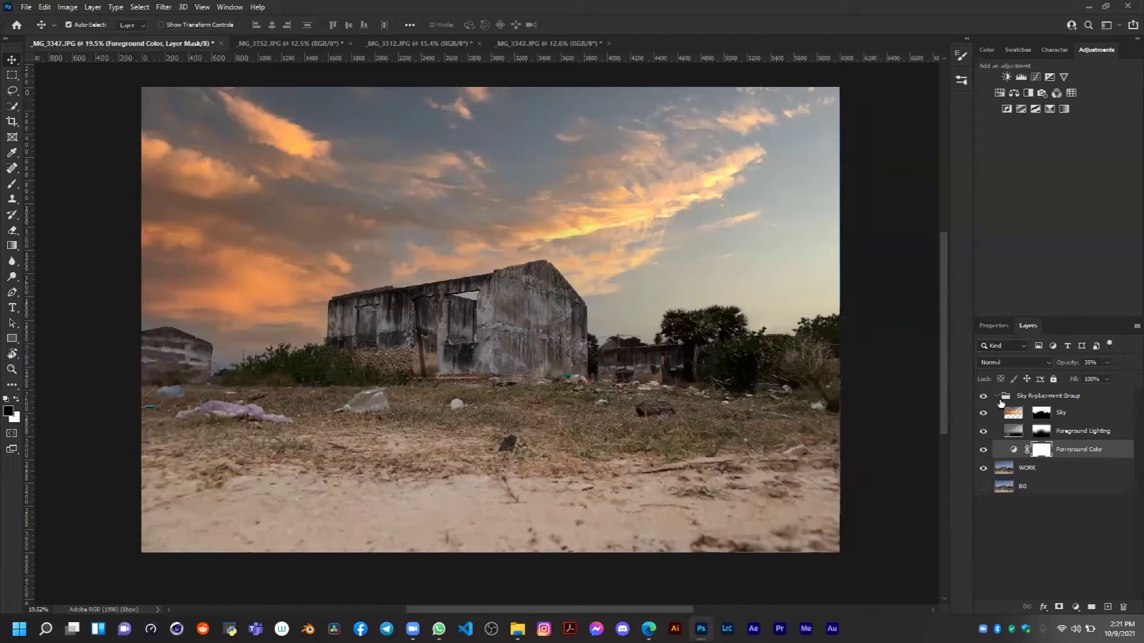
left_click(997, 396)
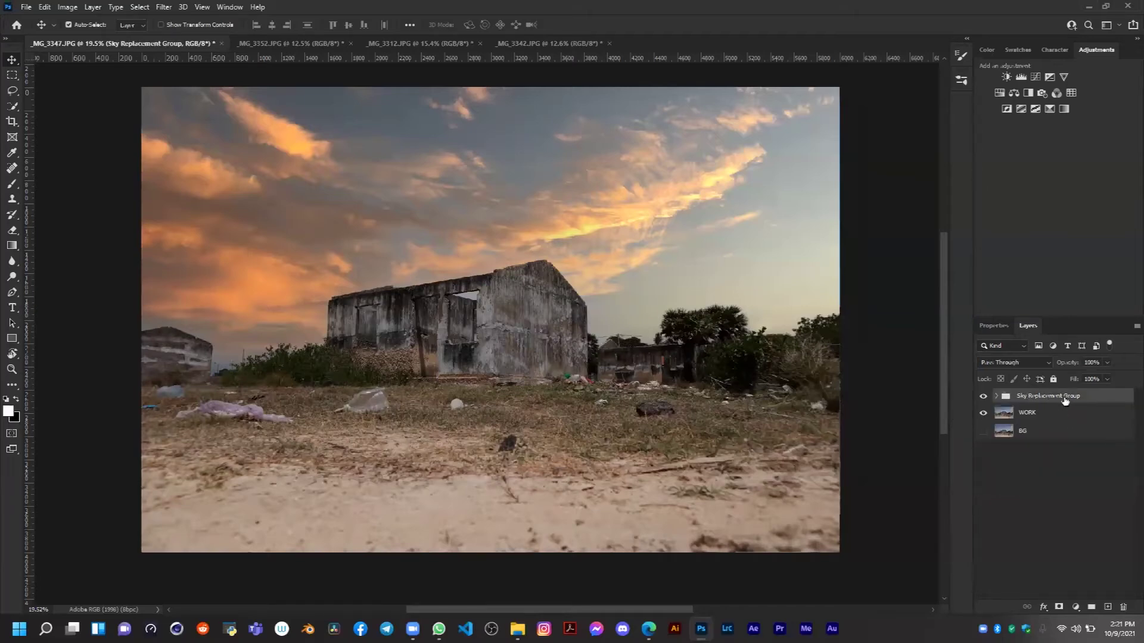
Show the BG layer, compare the image with the Sky Replacement Group hidden and shown, and select the WORK layer
left_click(984, 412)
left_click(983, 430)
left_click(983, 396)
left_click(983, 397)
left_click(1013, 414)
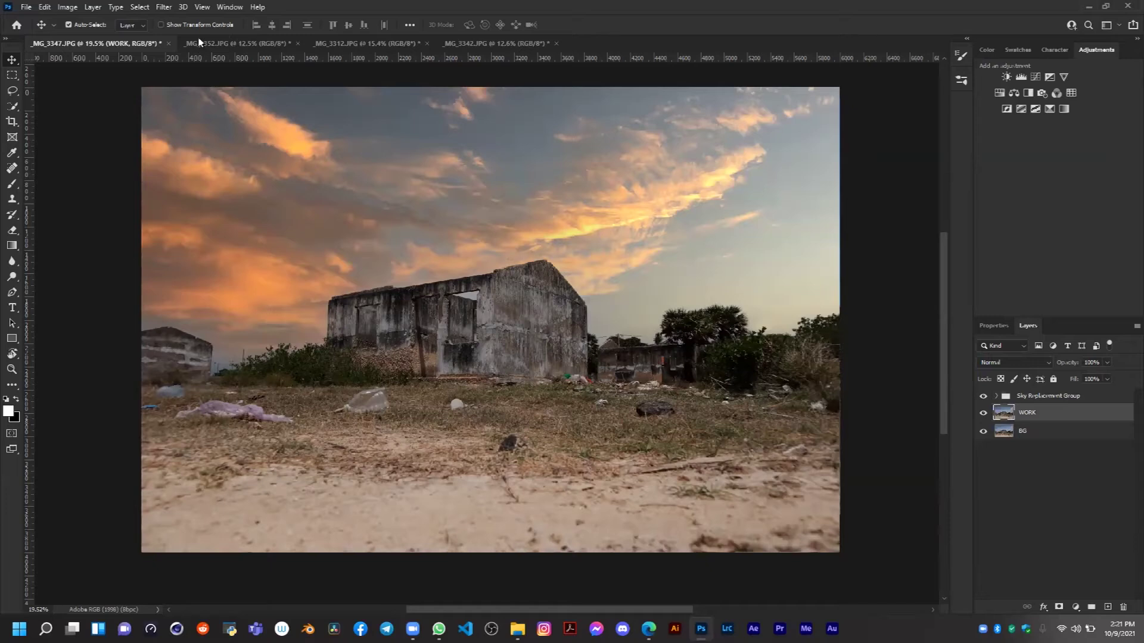
Start Sky Replacement on _MG_3352.JPG and choose the third Spectacular sky with pink-red clouds
left_click(219, 45)
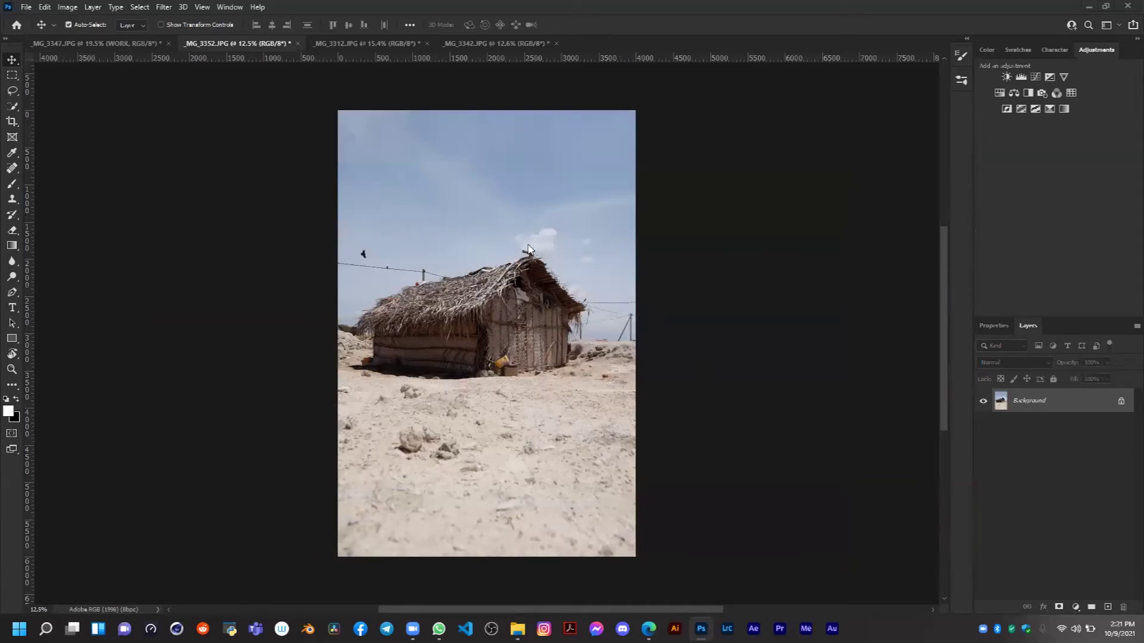
left_click(44, 6)
left_click(72, 313)
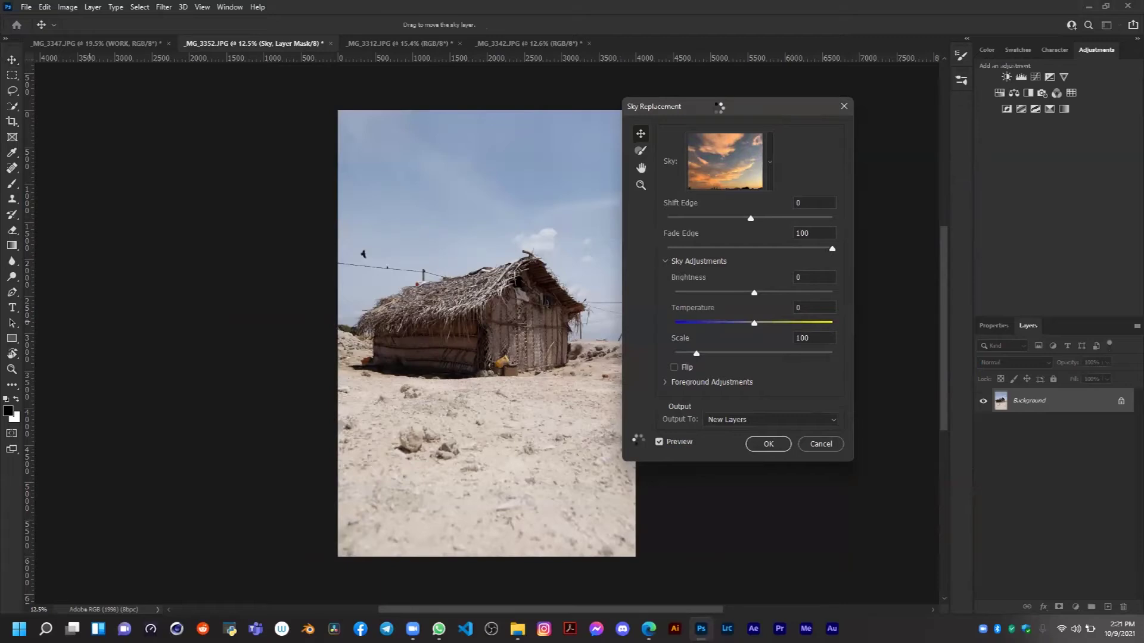
left_click_drag(720, 111, 962, 104)
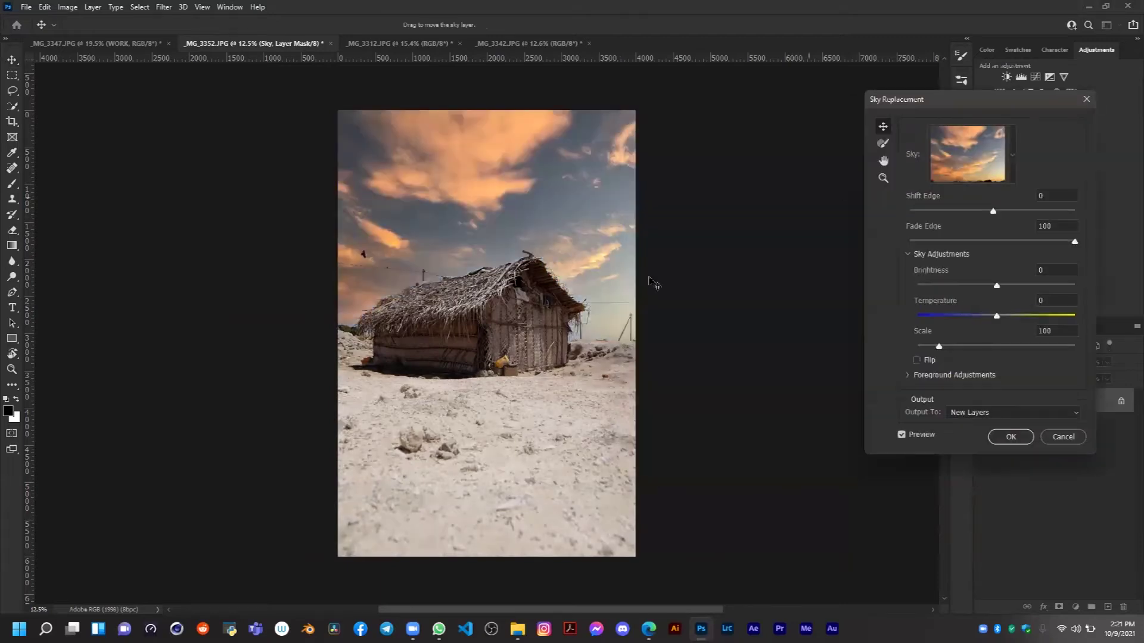
left_click(1012, 155)
left_click(1006, 274)
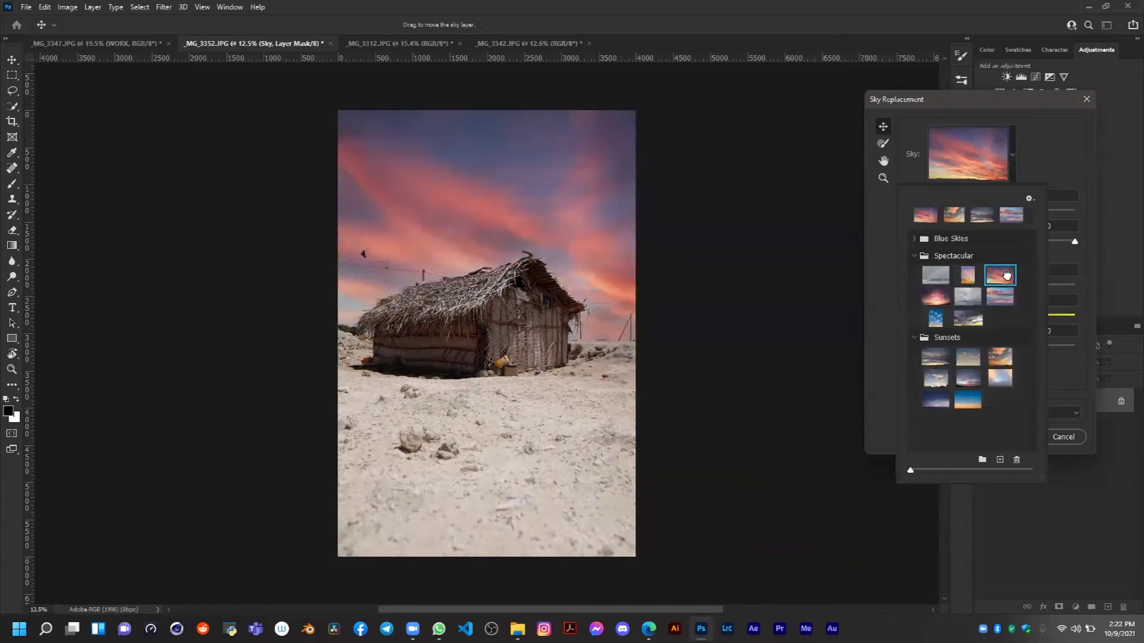
left_click(1069, 180)
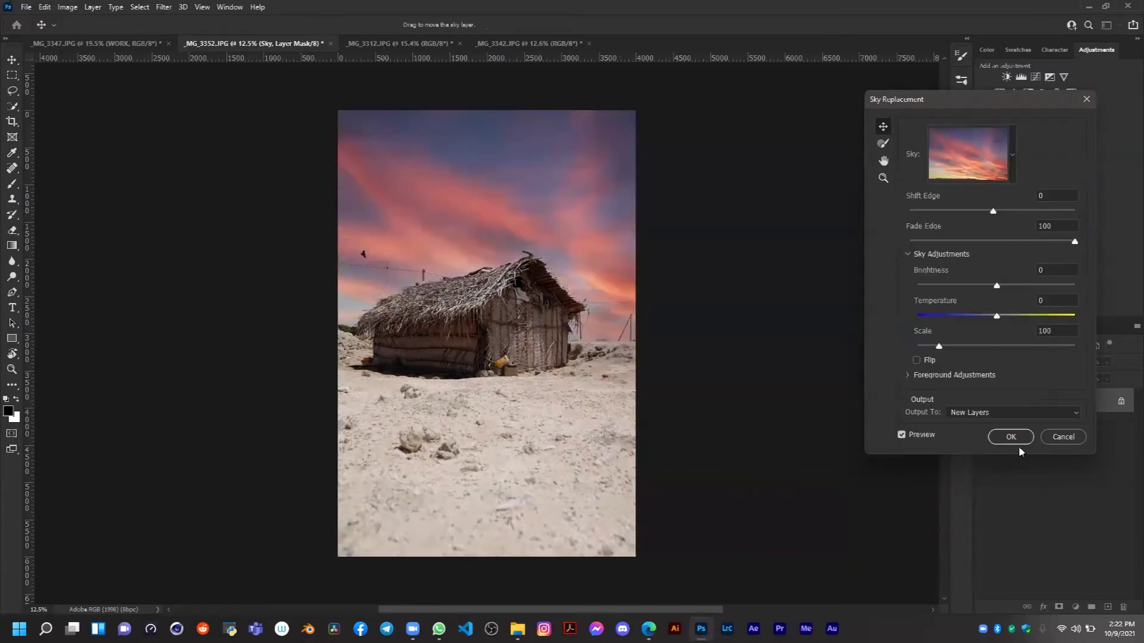
Set the sky Temperature to 13 and apply the sky replacement to the hut photo as new layers
left_click_drag(1000, 314, 988, 315)
left_click(1006, 316)
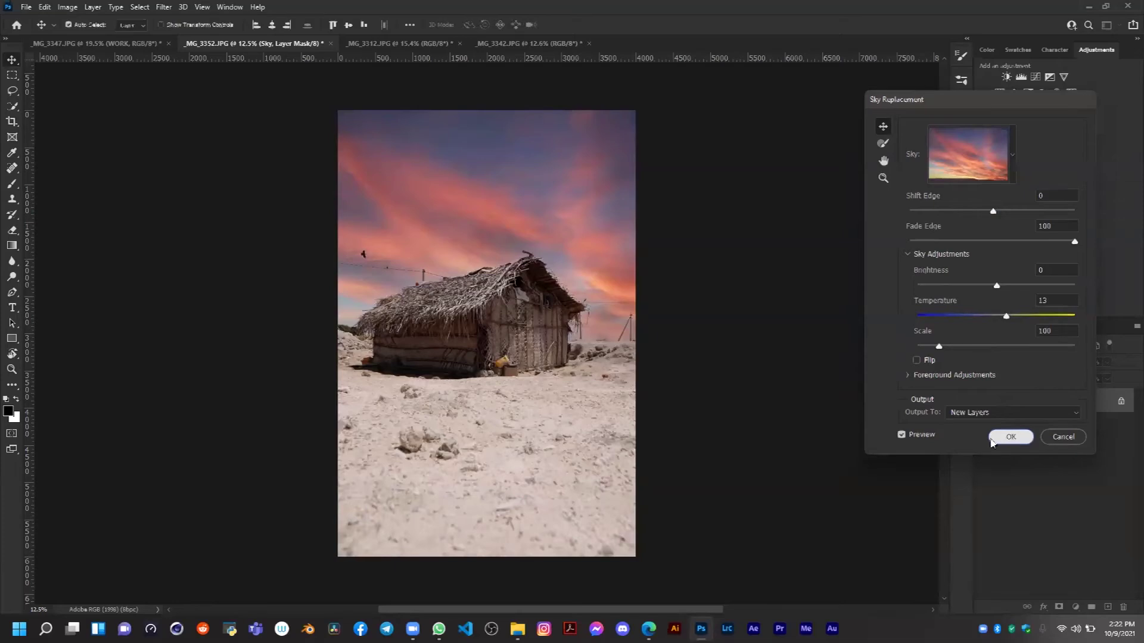
left_click(1011, 437)
Start Sky Replacement on _MG_3312.JPG and choose the fifth Spectacular sky with grey clouds
left_click(401, 44)
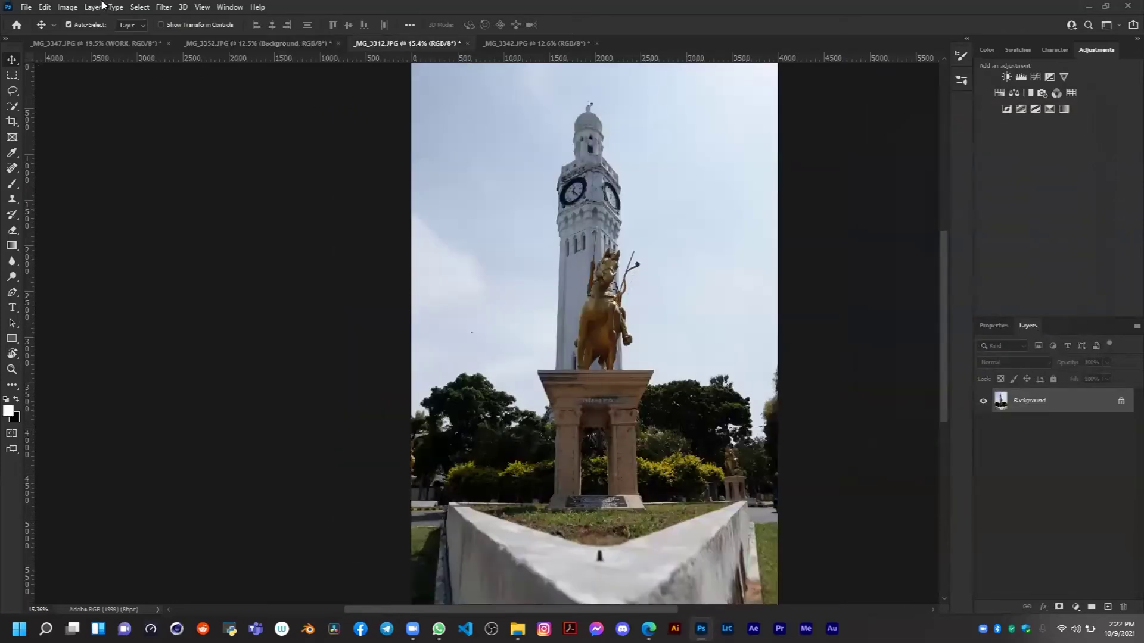
scroll(634, 310, "down", 1)
scroll(635, 311, "up", 1)
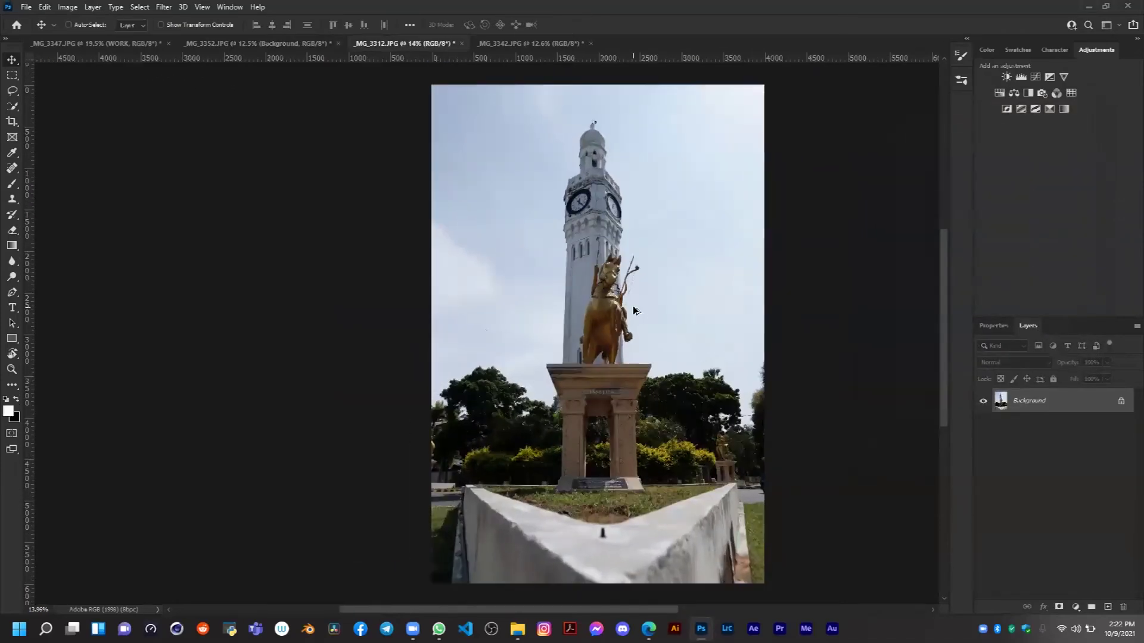
left_click(50, 6)
left_click(75, 311)
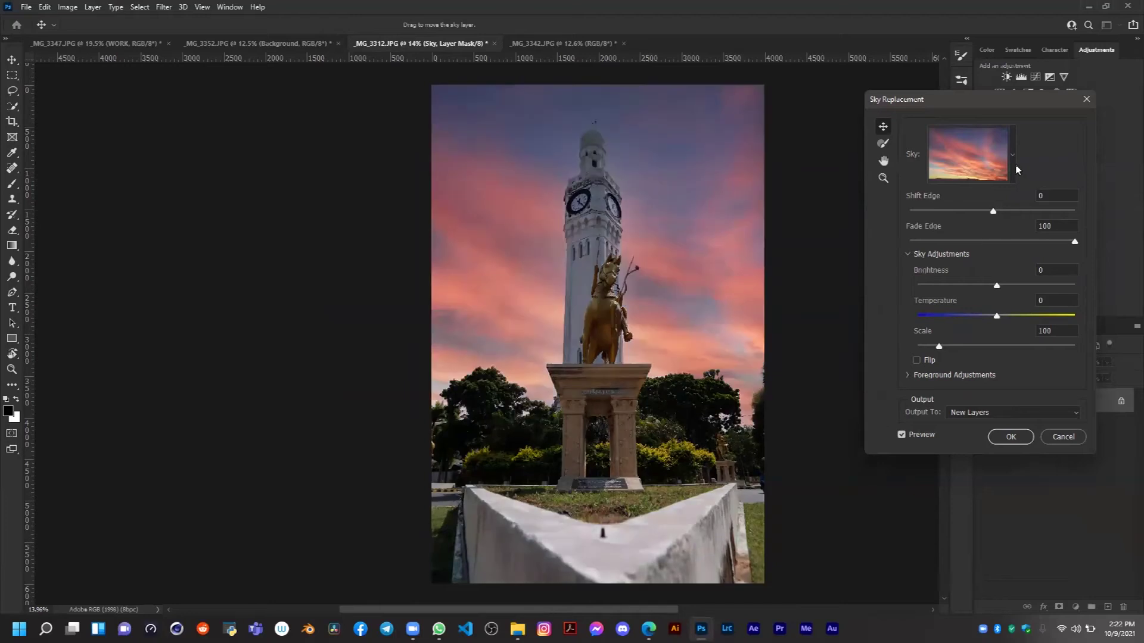
left_click(1013, 156)
left_click(968, 296)
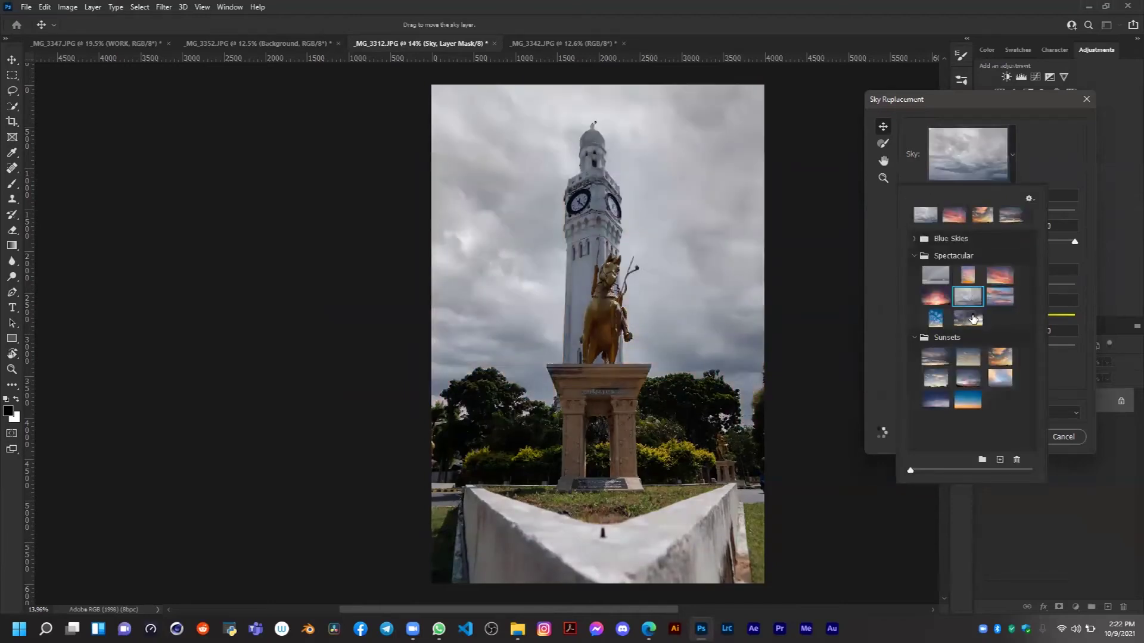
Preview the Spectacular rainbow sky on the clock tower photo, and choose the fourth Sunsets sky with golden clouds instead
left_click(935, 277)
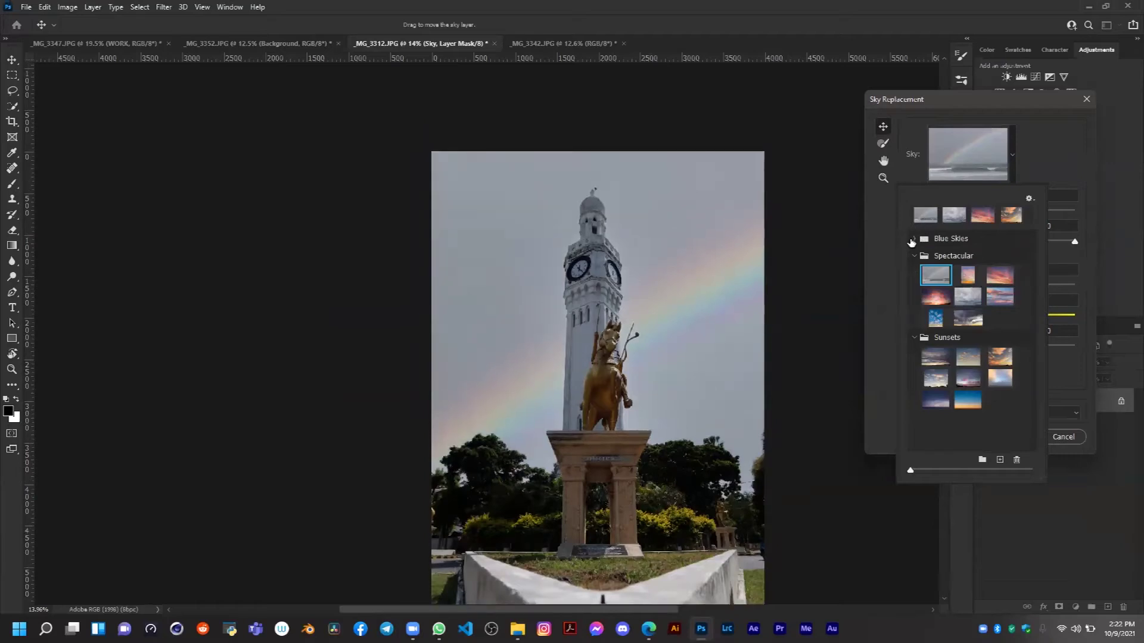
left_click(911, 240)
scroll(952, 327, "down", 2)
left_click(932, 420)
scroll(726, 307, "down", 1)
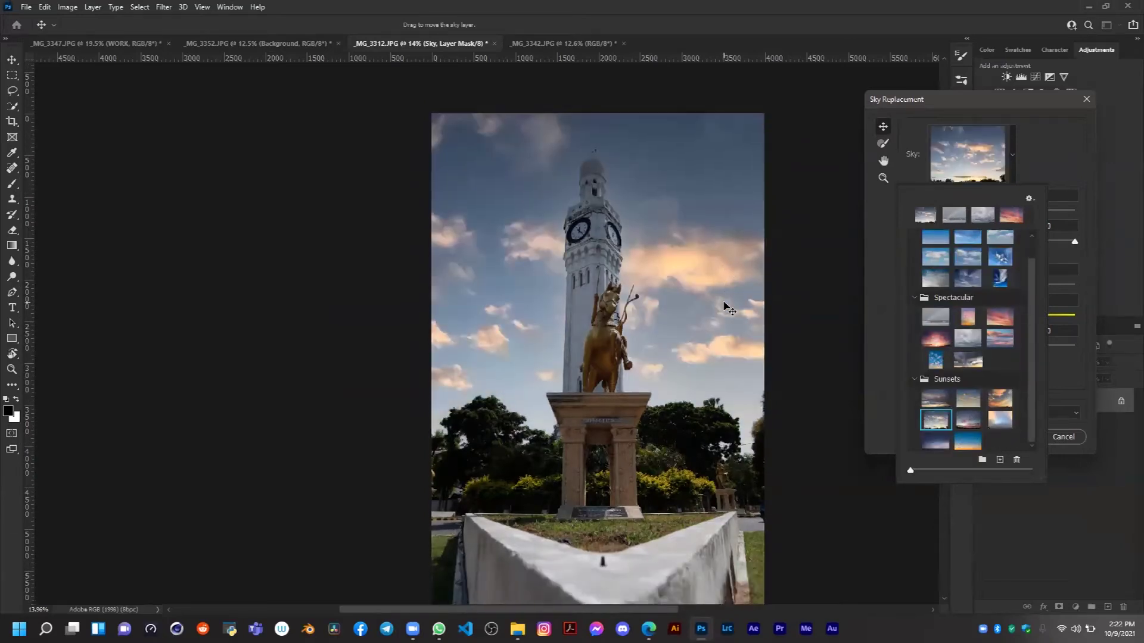
scroll(725, 307, "down", 1)
Set the sky Brightness to 22 and apply the sky replacement to the clock tower photo as new layers
left_click(1031, 166)
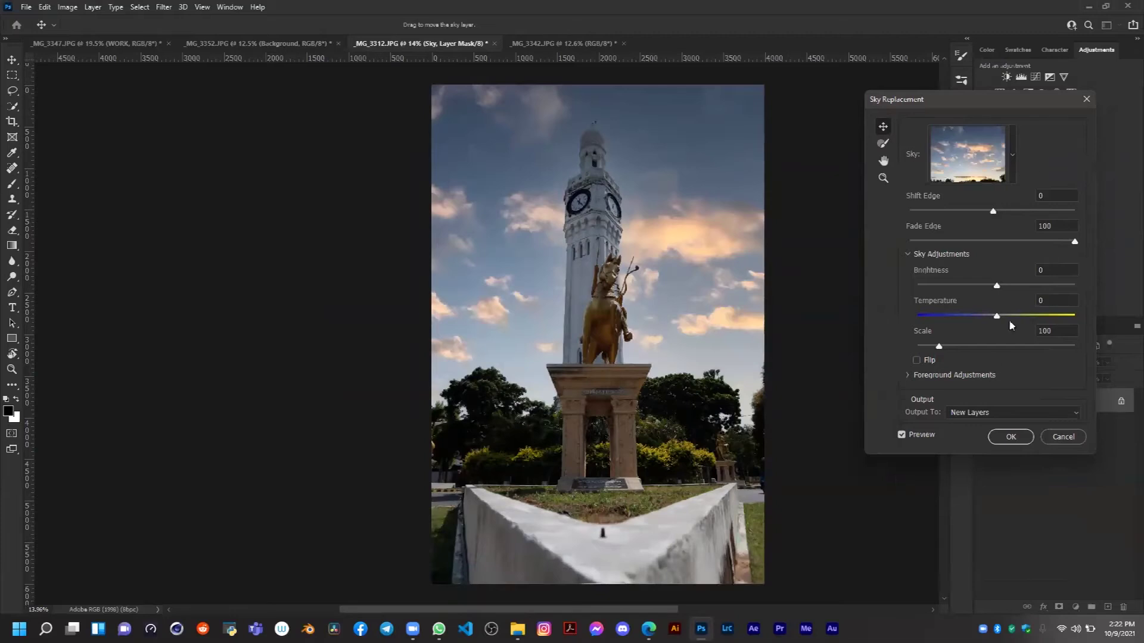
left_click_drag(997, 286, 1007, 287)
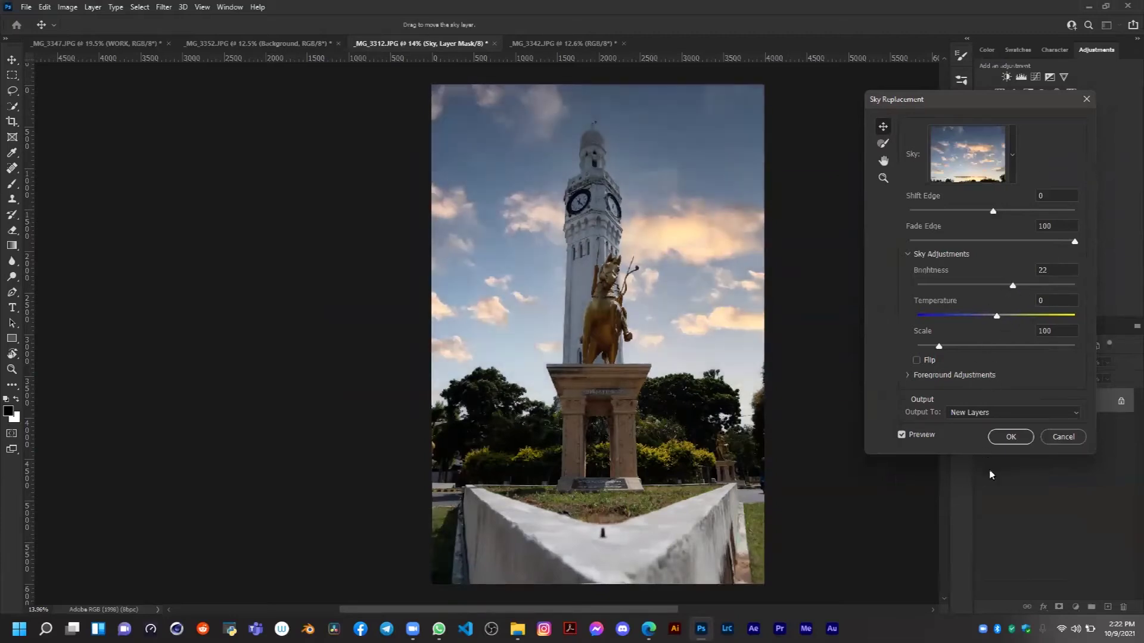
left_click(1012, 437)
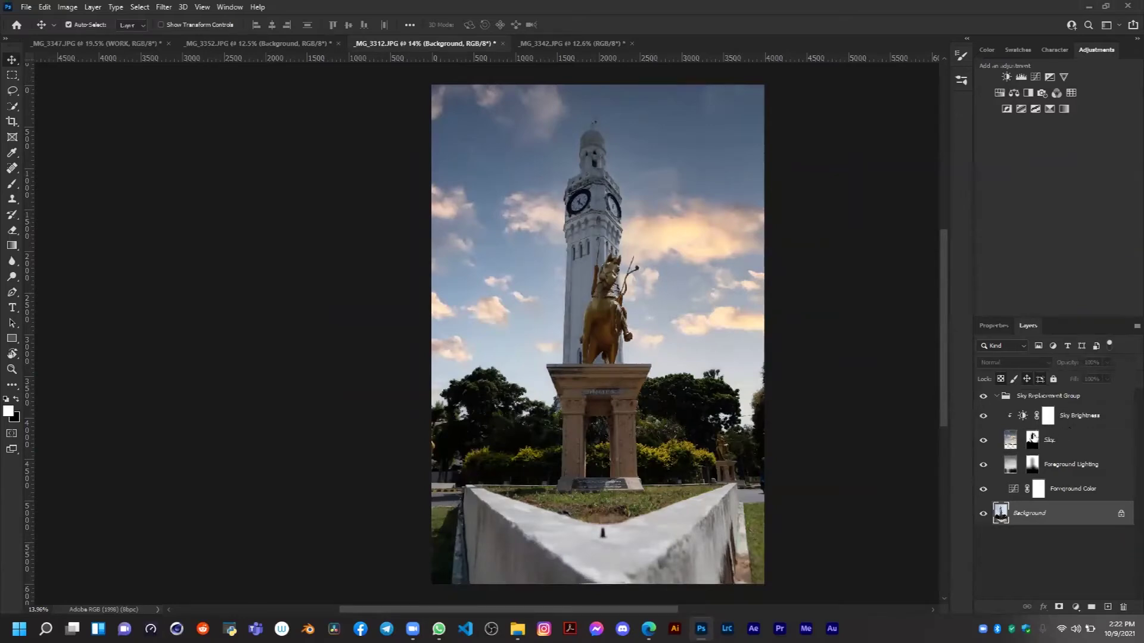
Select the Foreground Lighting layer and inspect the sky edges around the clock tower and horse statue up close
left_click(1034, 468)
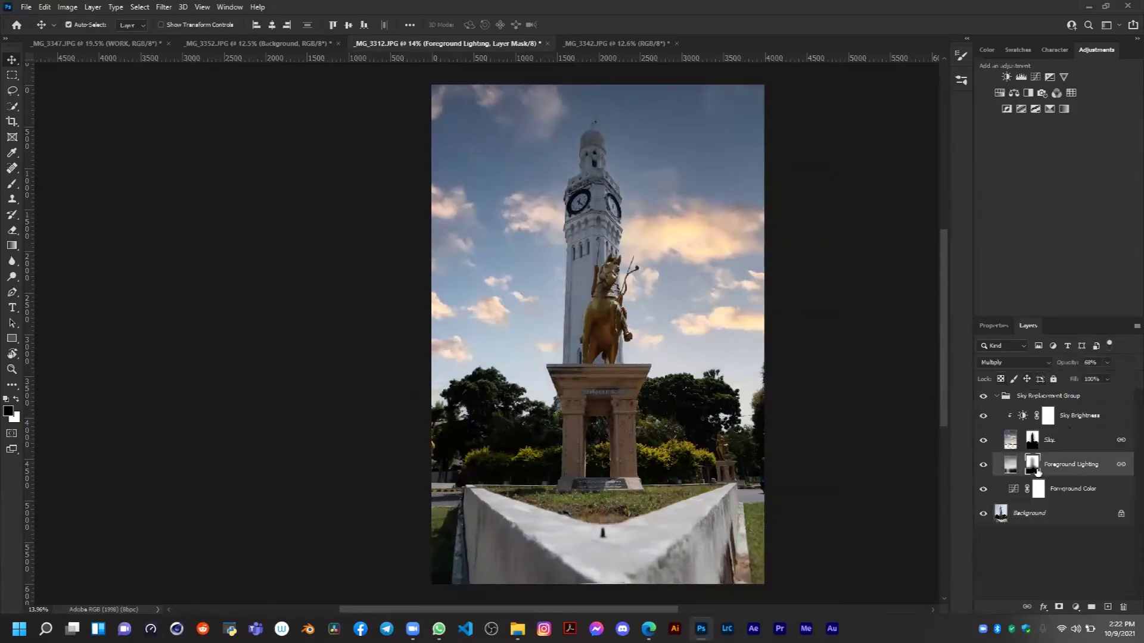
left_click(1008, 464)
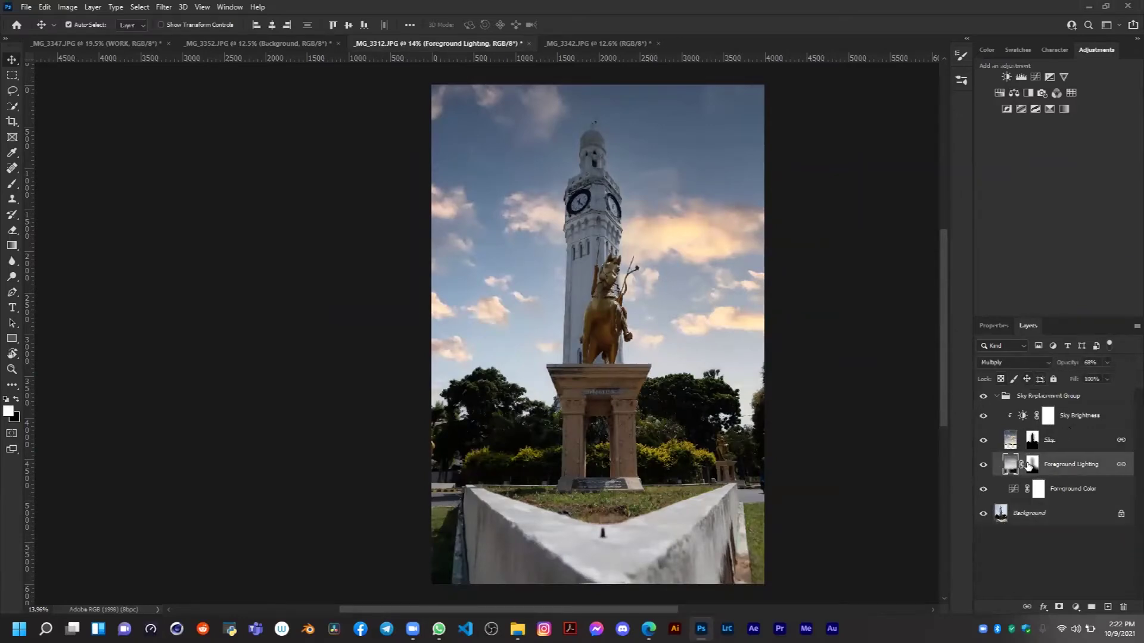
scroll(569, 228, "up", 3)
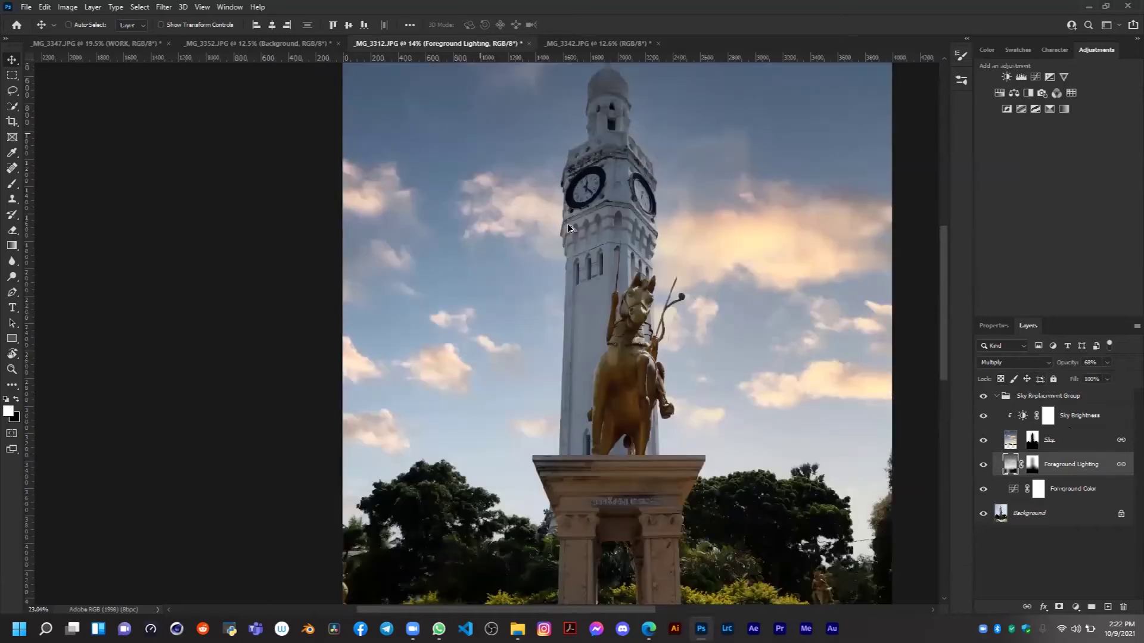
scroll(569, 228, "up", 5)
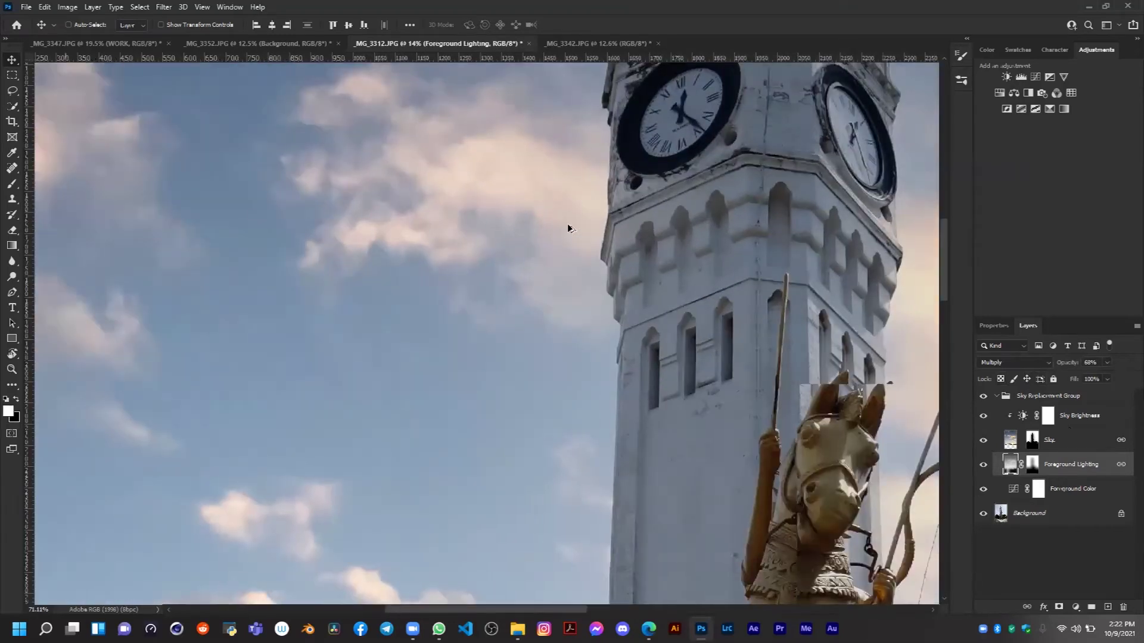
scroll(569, 228, "down", 3)
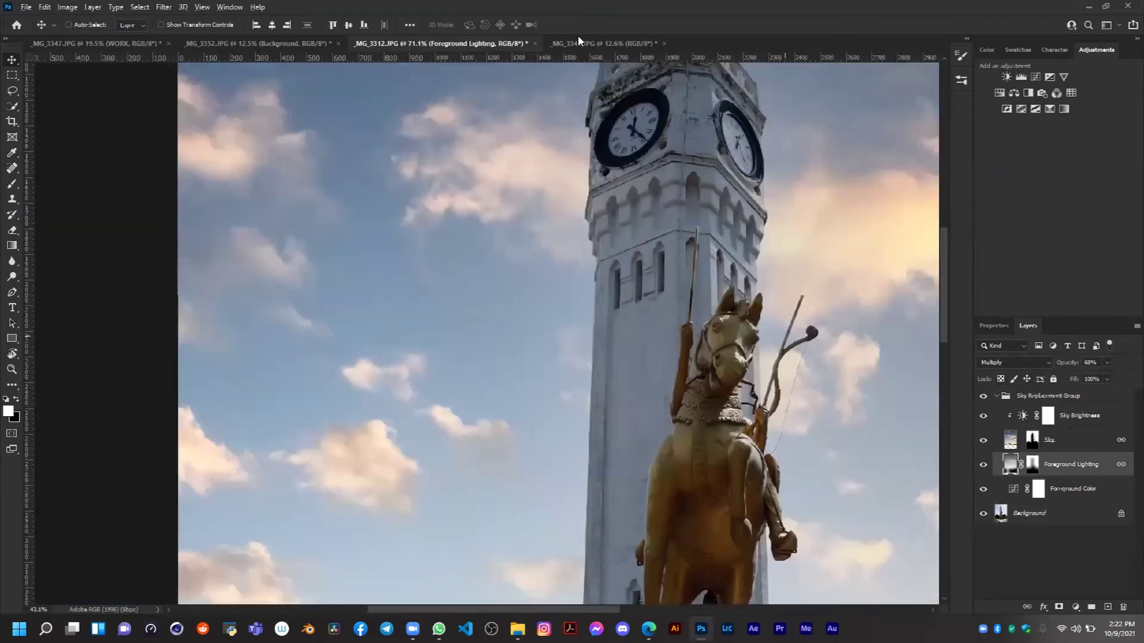
Start Sky Replacement on _MG_3342.JPG and choose the seventh Sunsets sky with the dark purple dusk
left_click(579, 42)
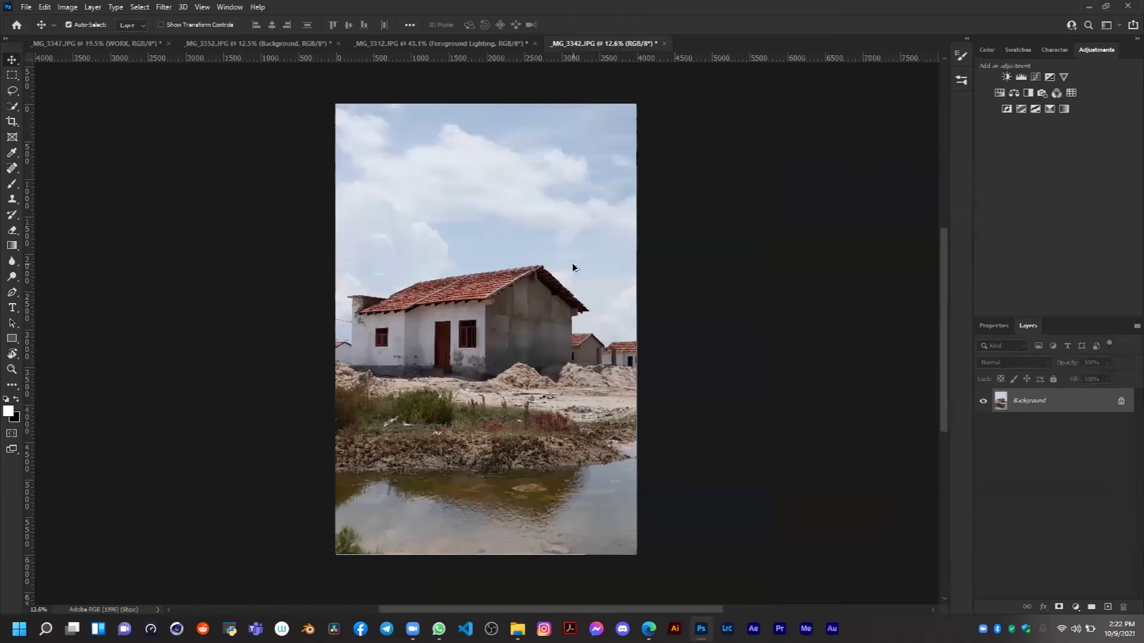
left_click(51, 7)
left_click(134, 314)
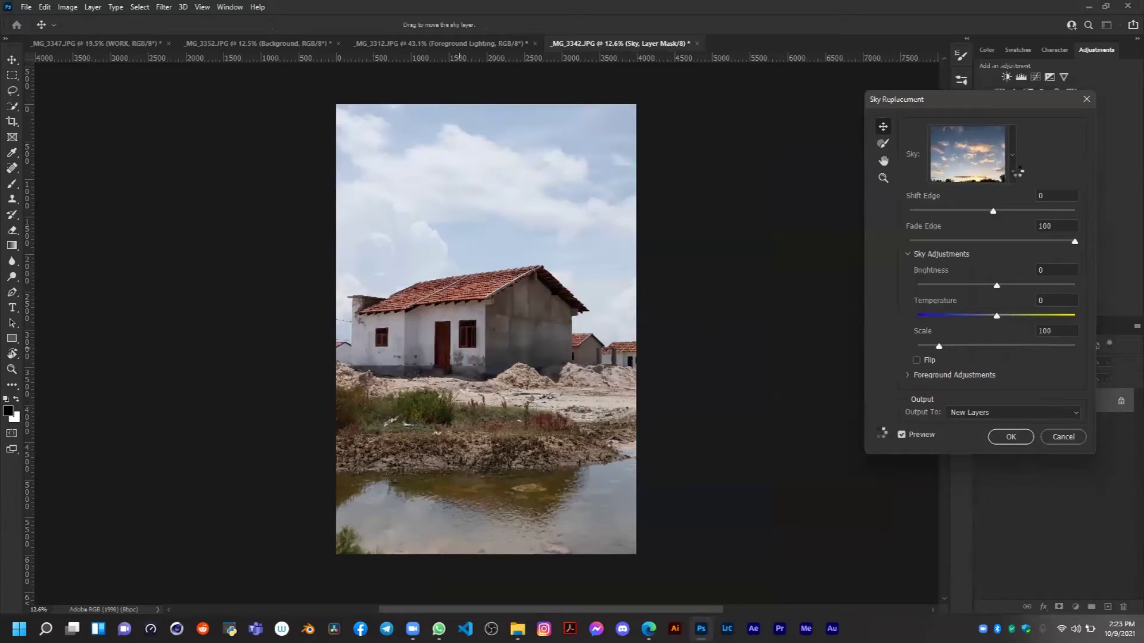
left_click(1012, 157)
scroll(987, 351, "down", 2)
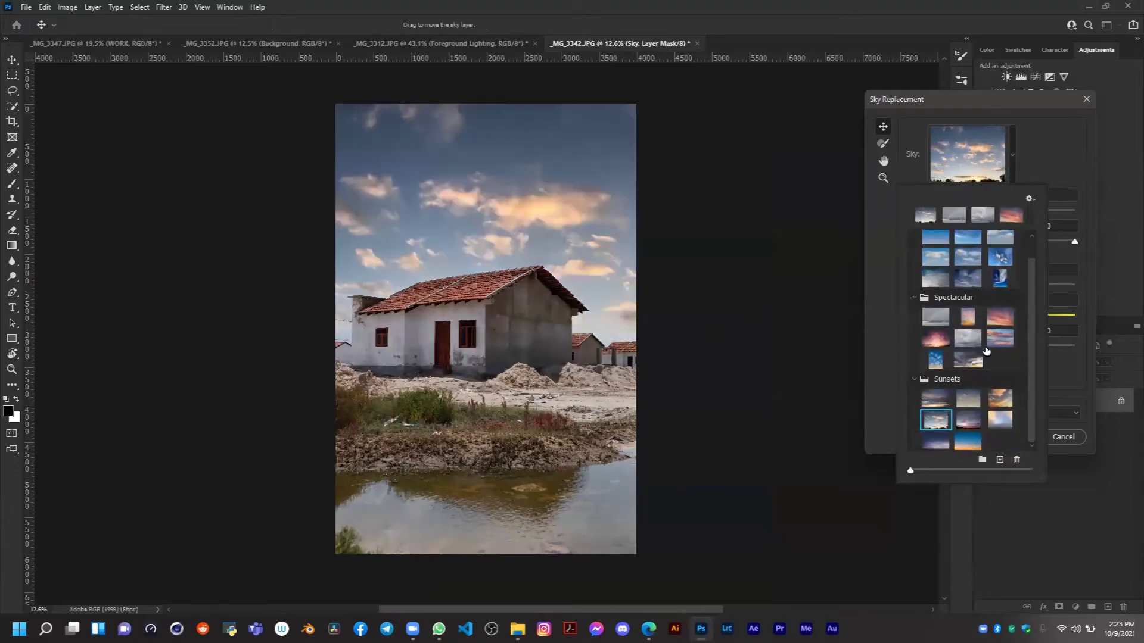
left_click(935, 445)
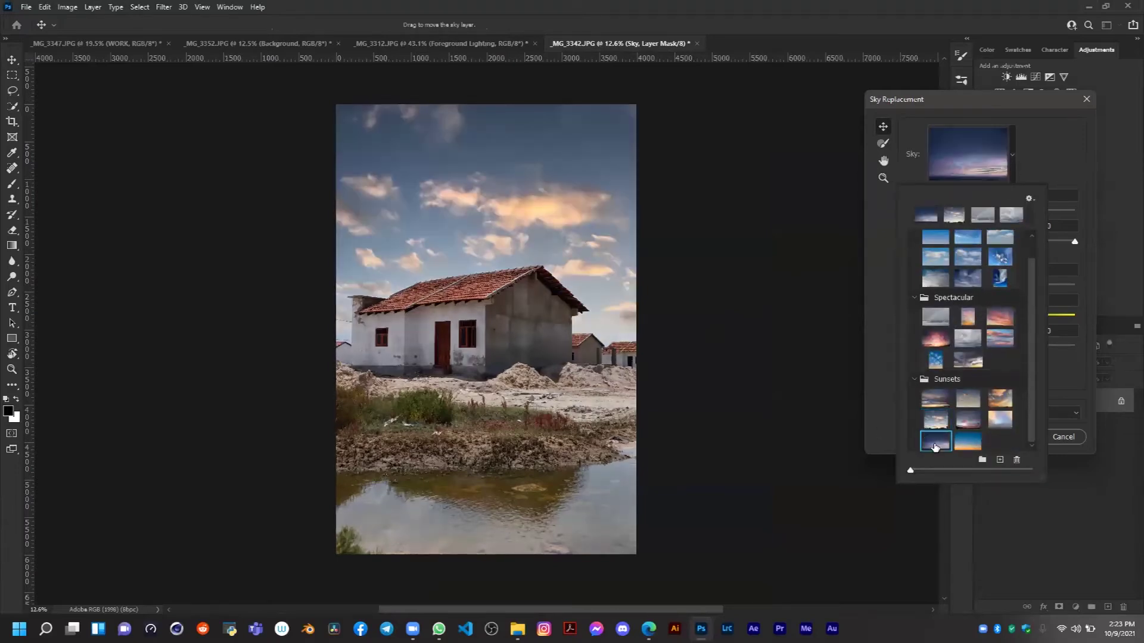
Make the sky Temperature slightly warmer and apply the sky replacement to the house photo as new layers
left_click(1056, 165)
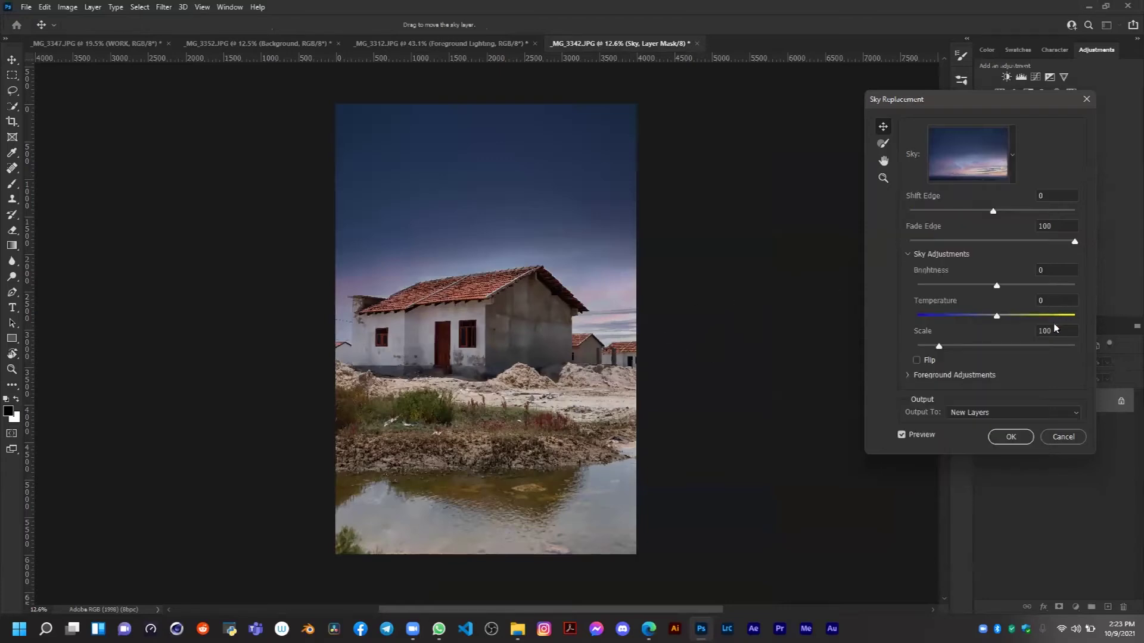
left_click_drag(995, 316, 1011, 319)
left_click(1011, 437)
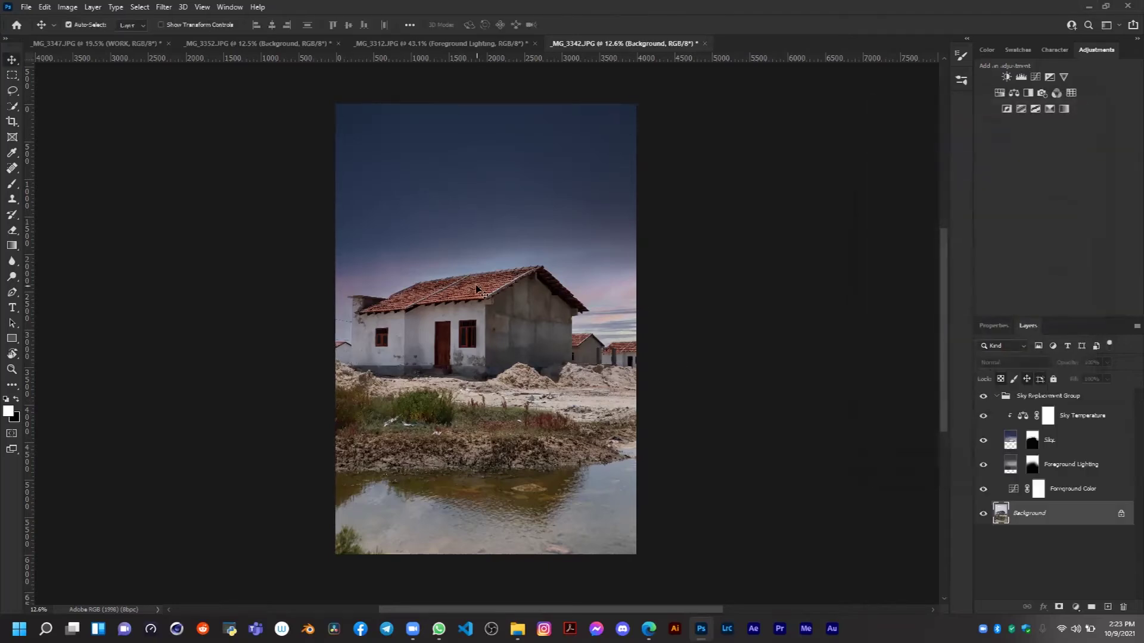
In _MG_3312.JPG, collapse the Sky Replacement Group and compare the photo with the group hidden and shown
left_click(426, 44)
scroll(528, 237, "down", 3)
scroll(529, 237, "down", 3)
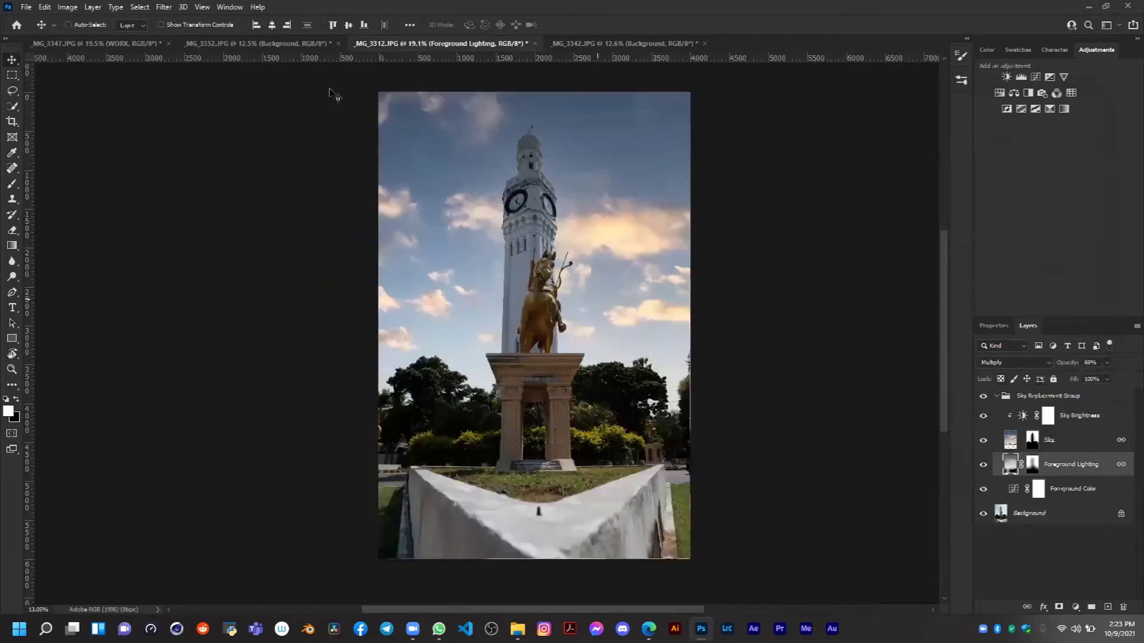
left_click(997, 397)
left_click(984, 397)
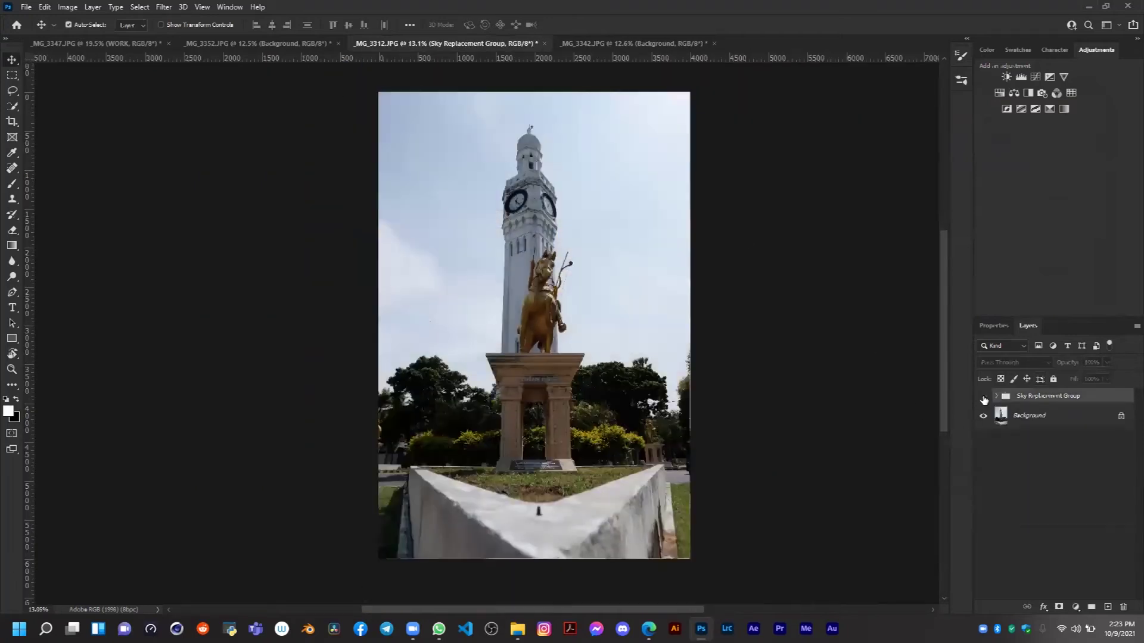
left_click(983, 398)
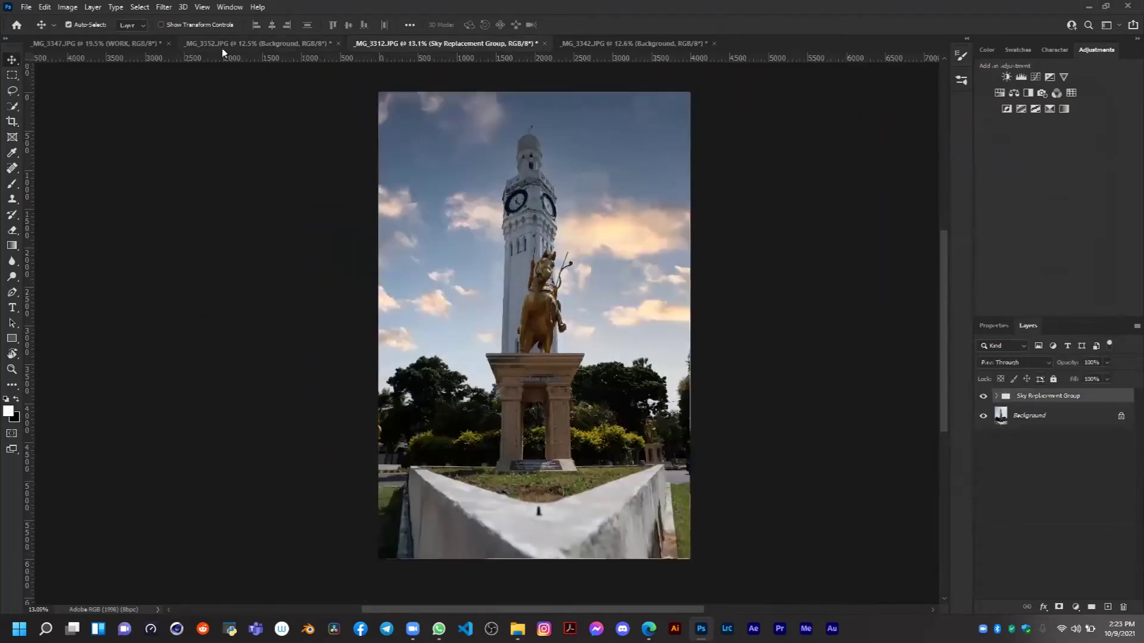
In _MG_3352.JPG, collapse the Sky Replacement Group and compare the hut photo with the group hidden and shown
left_click(225, 45)
left_click(996, 397)
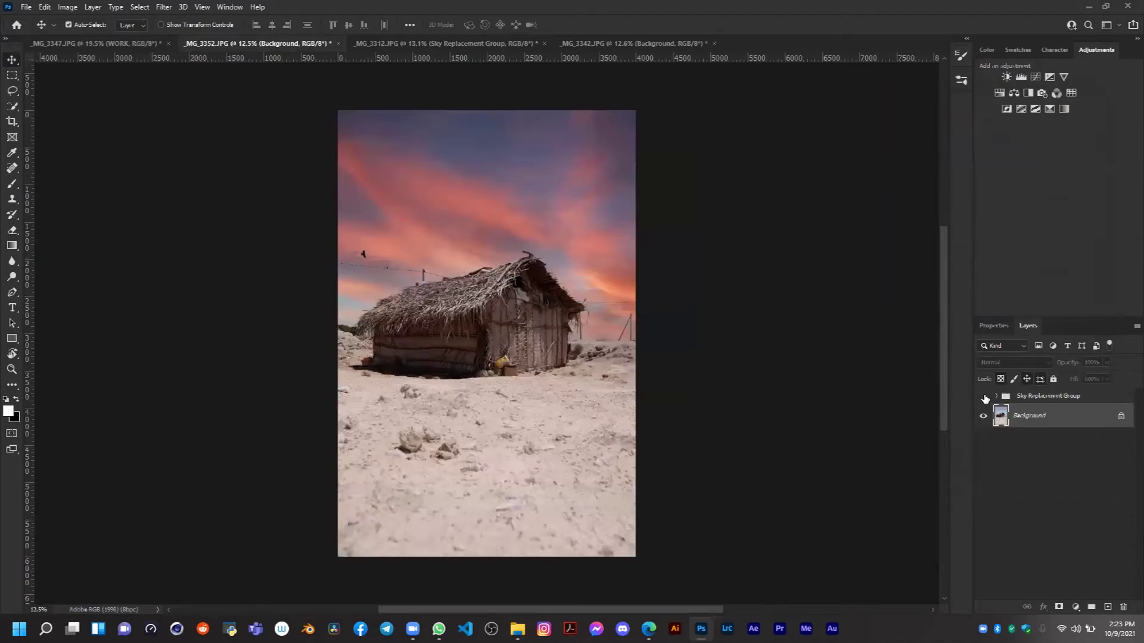
left_click(984, 397)
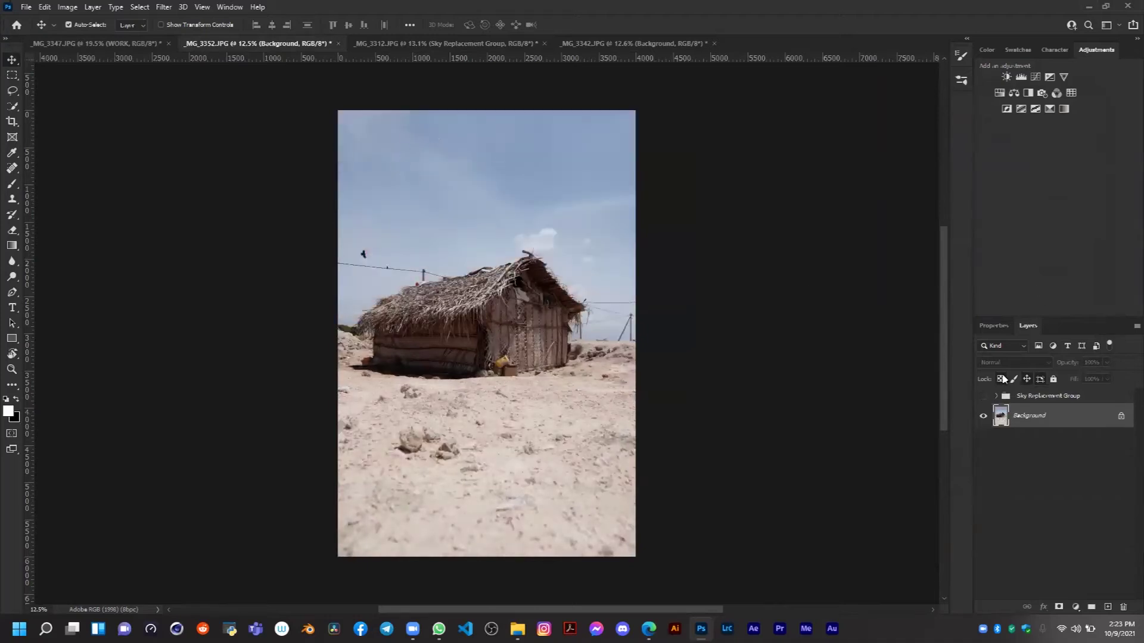
left_click(983, 397)
left_click(983, 397)
left_click(983, 397)
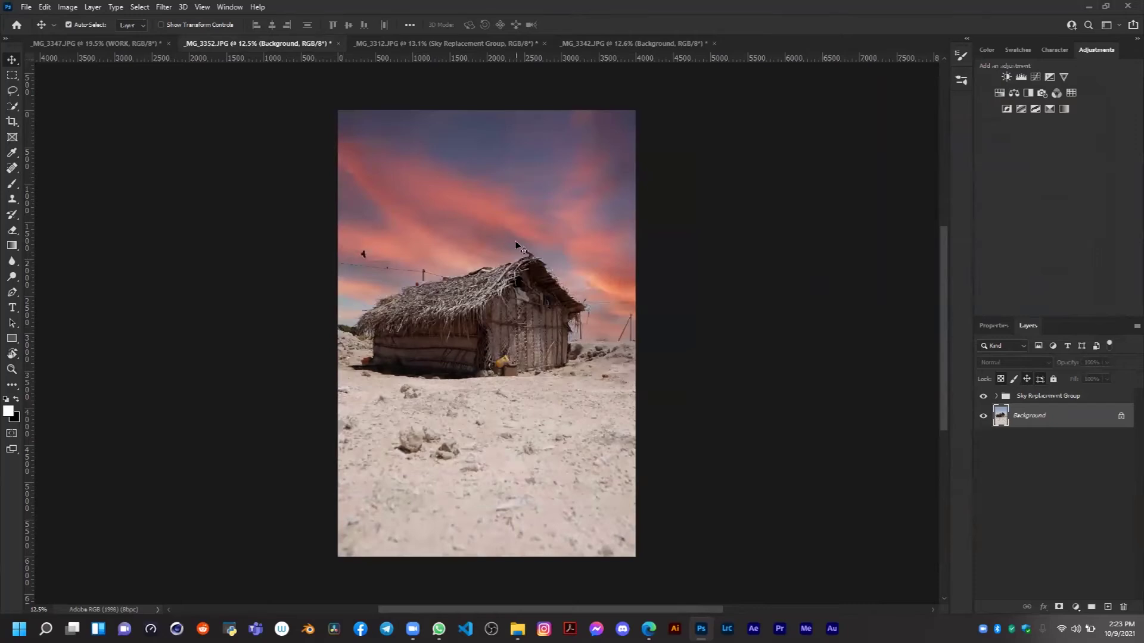
Examine how the new sky blends around the hut's roof, the wires and the birds in _MG_3352.JPG
scroll(487, 274, "up", 3)
scroll(571, 266, "up", 2)
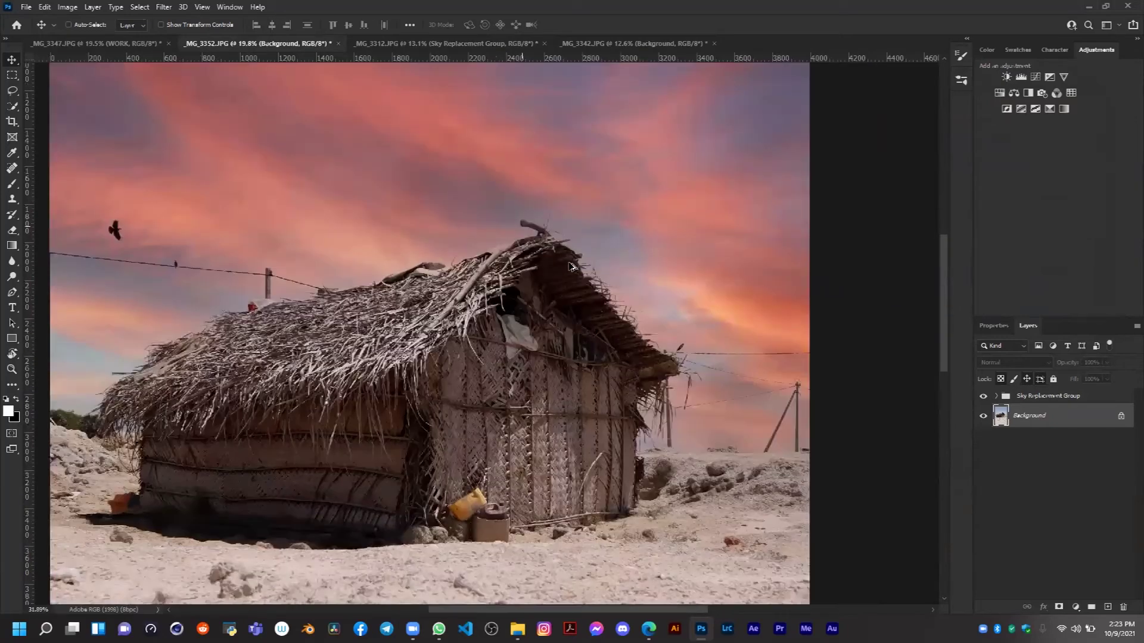
scroll(575, 269, "up", 1)
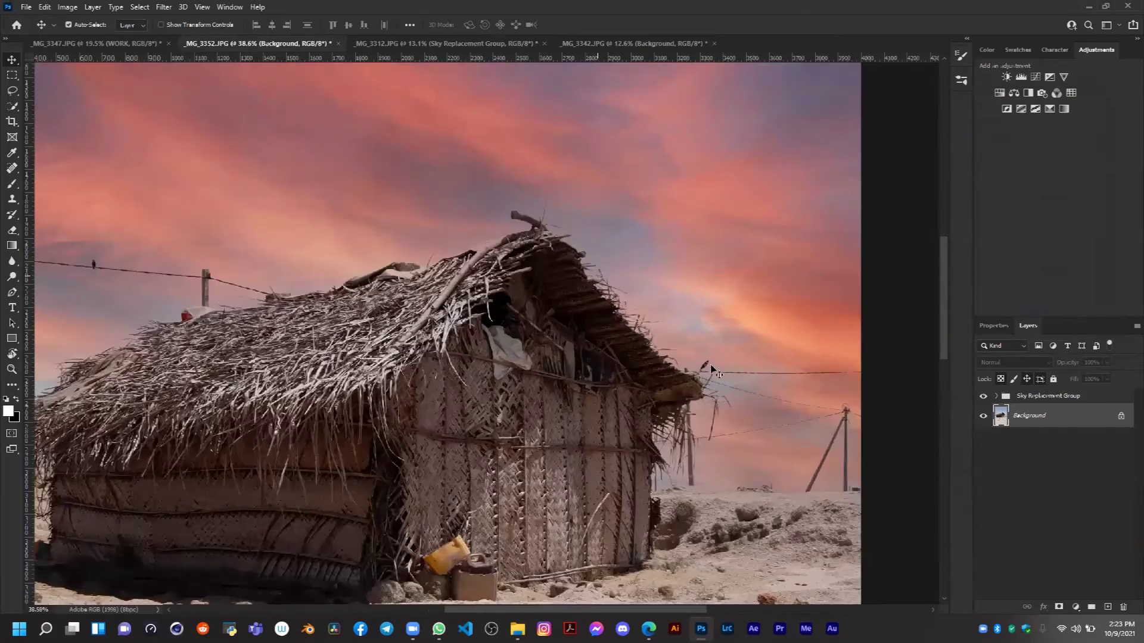
scroll(103, 279, "left", 3)
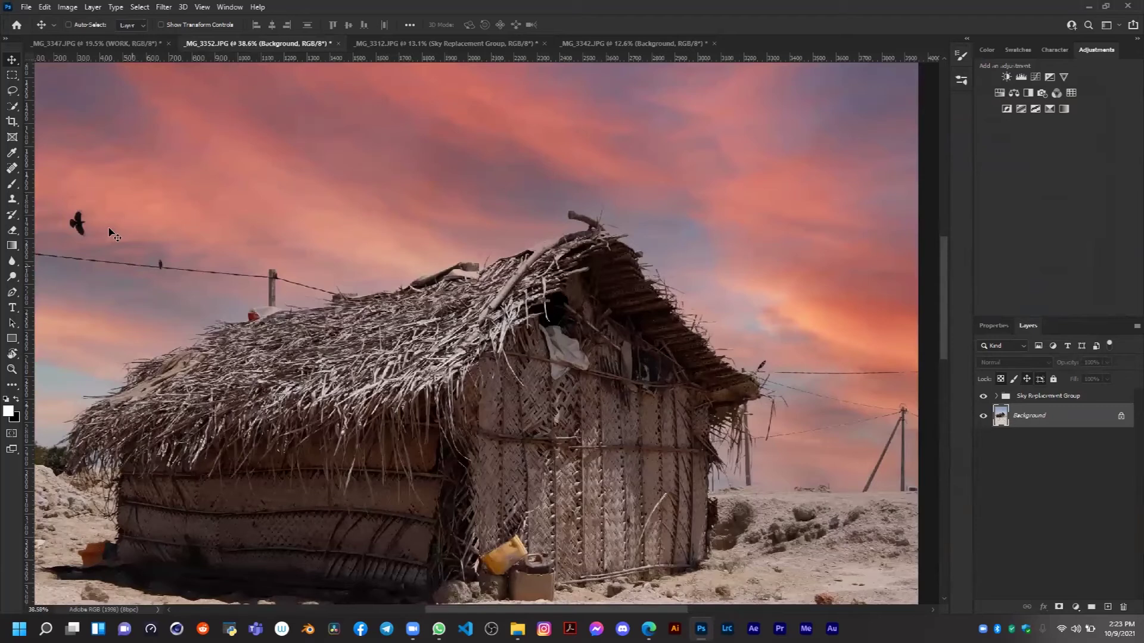
scroll(116, 225, "left", 2)
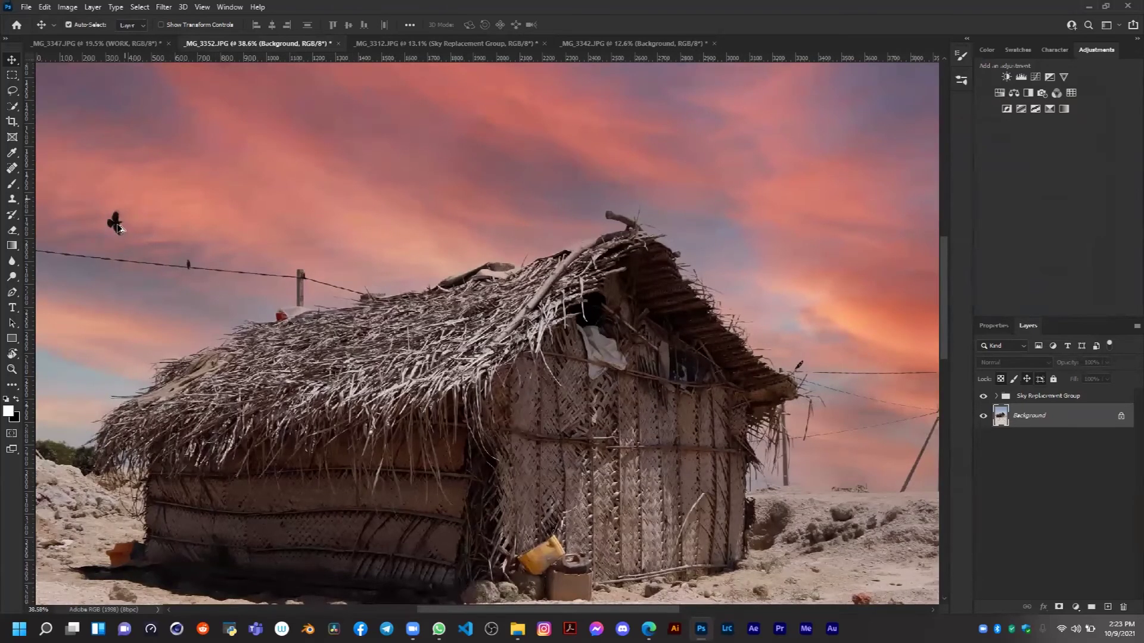
scroll(118, 226, "up", 1)
scroll(119, 217, "up", 2)
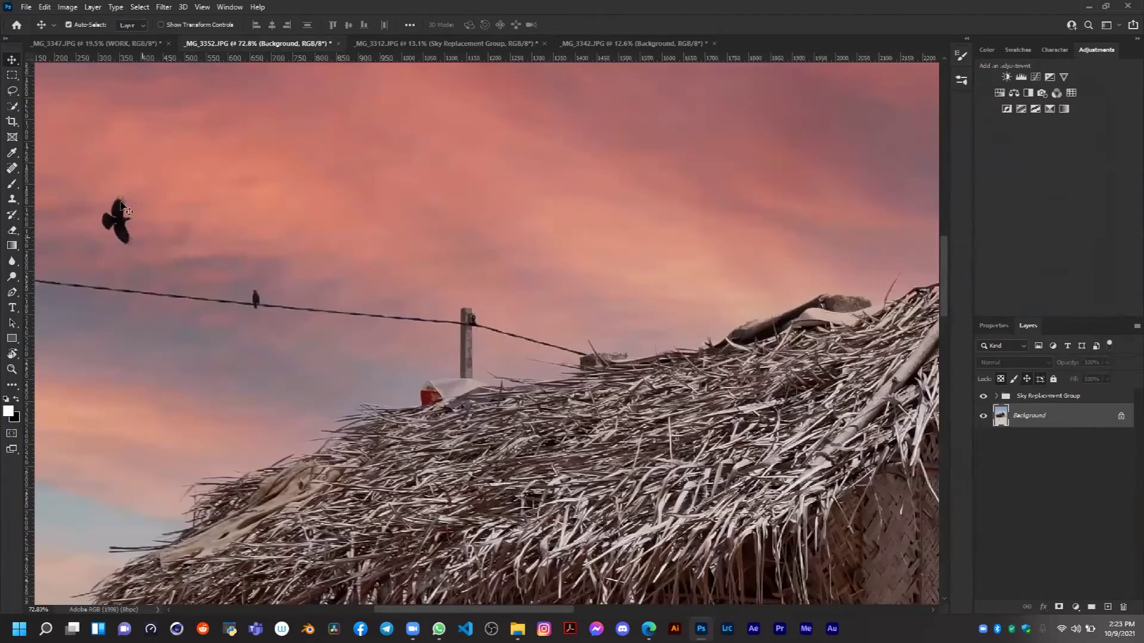
scroll(102, 207, "up", 1)
scroll(94, 204, "up", 7)
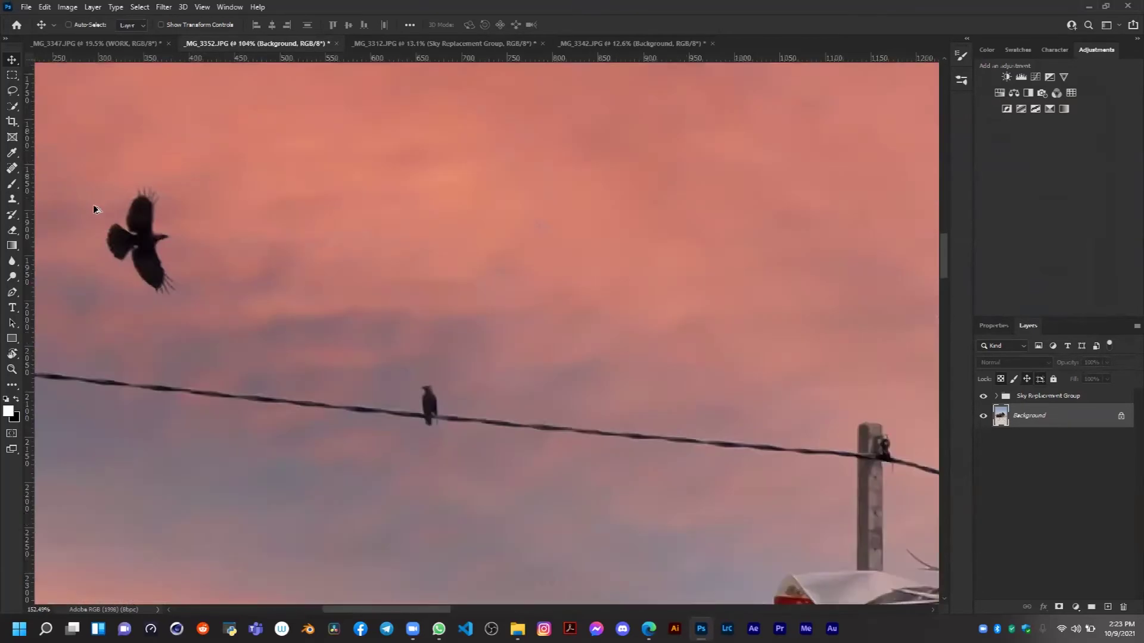
scroll(123, 238, "down", 6)
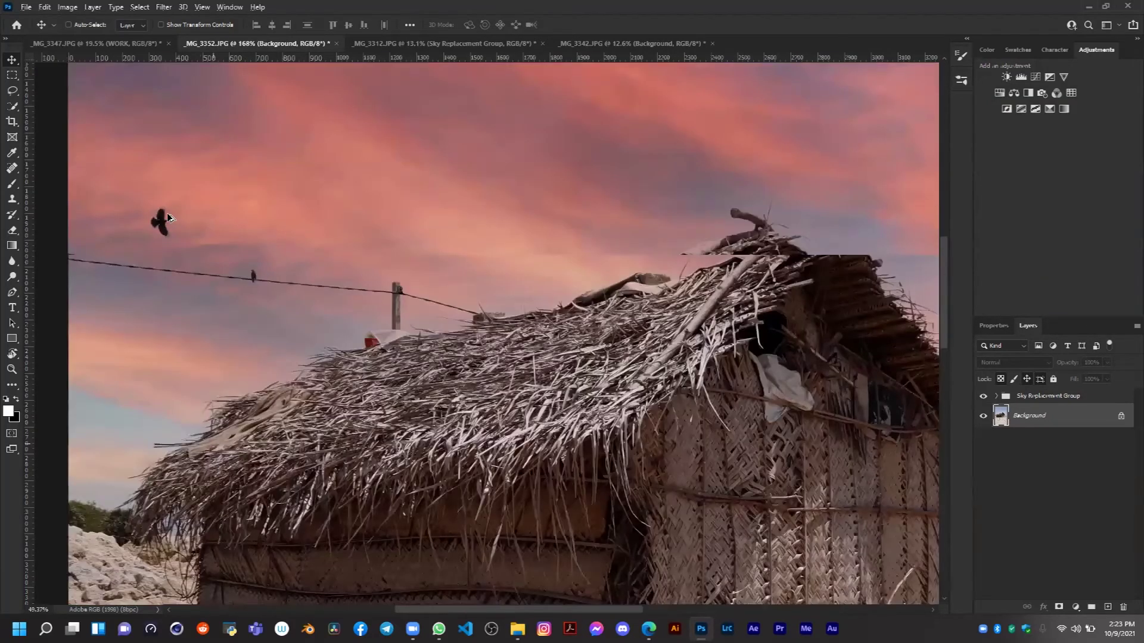
scroll(168, 216, "down", 10)
scroll(243, 152, "down", 4)
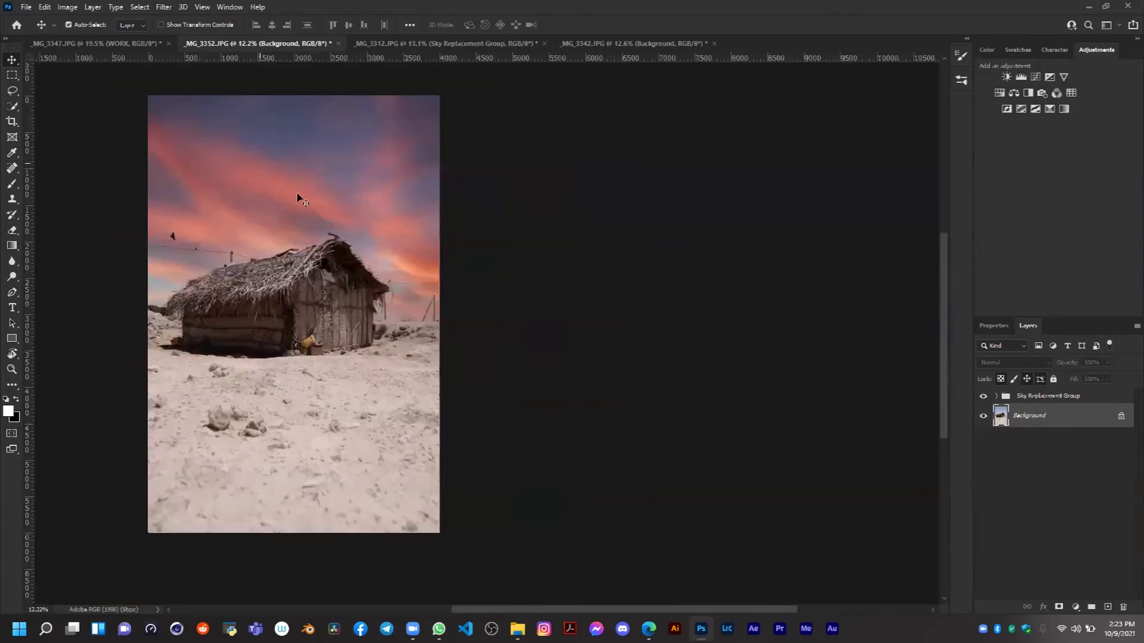
scroll(271, 212, "up", 1)
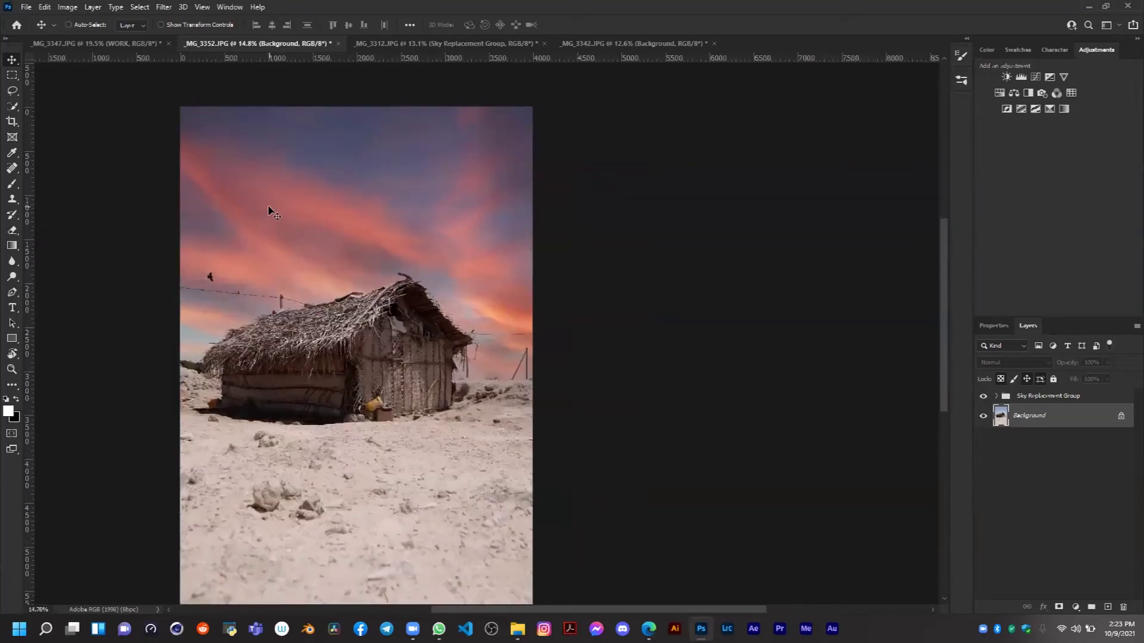
Close _MG_3347.JPG, _MG_3352.JPG and _MG_3312.JPG without saving their changes
left_click(121, 47)
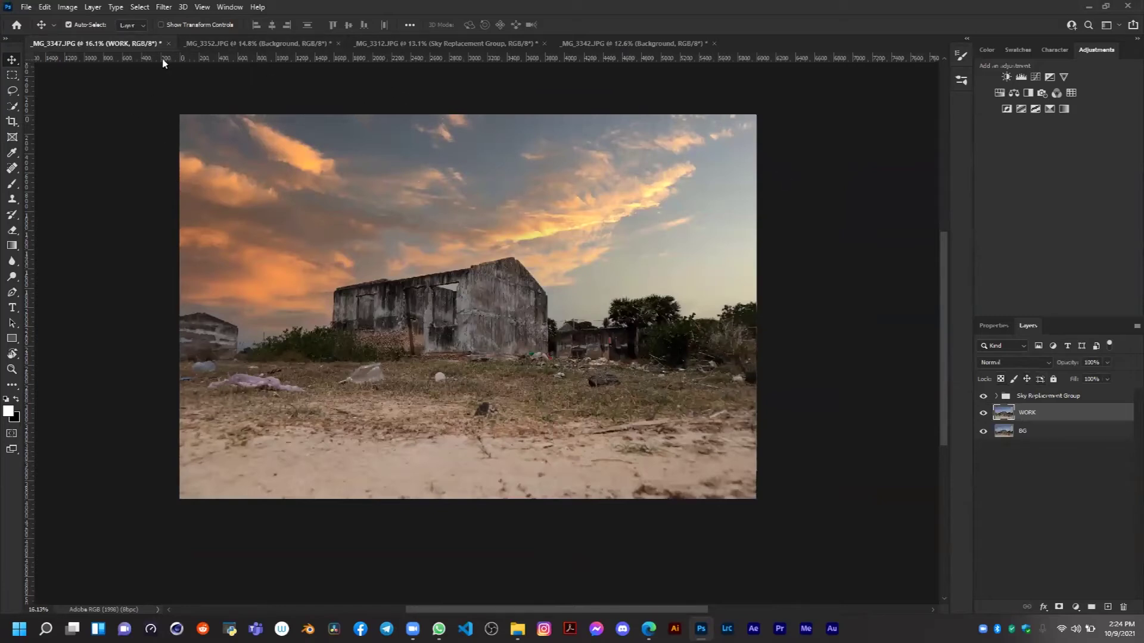
left_click(170, 44)
key("n")
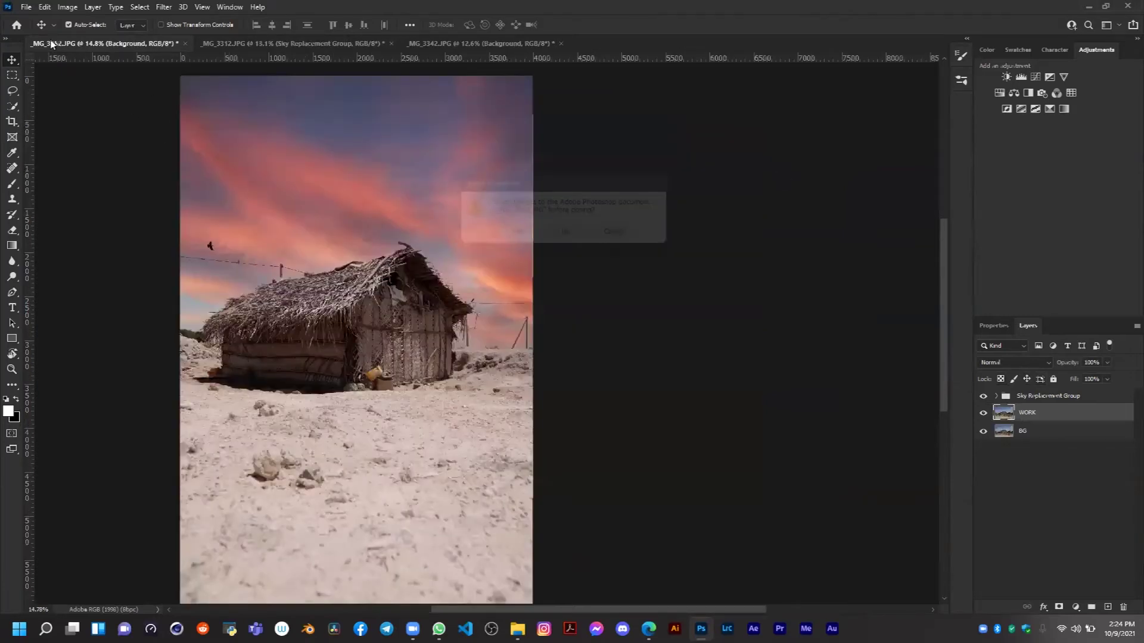
left_click(185, 43)
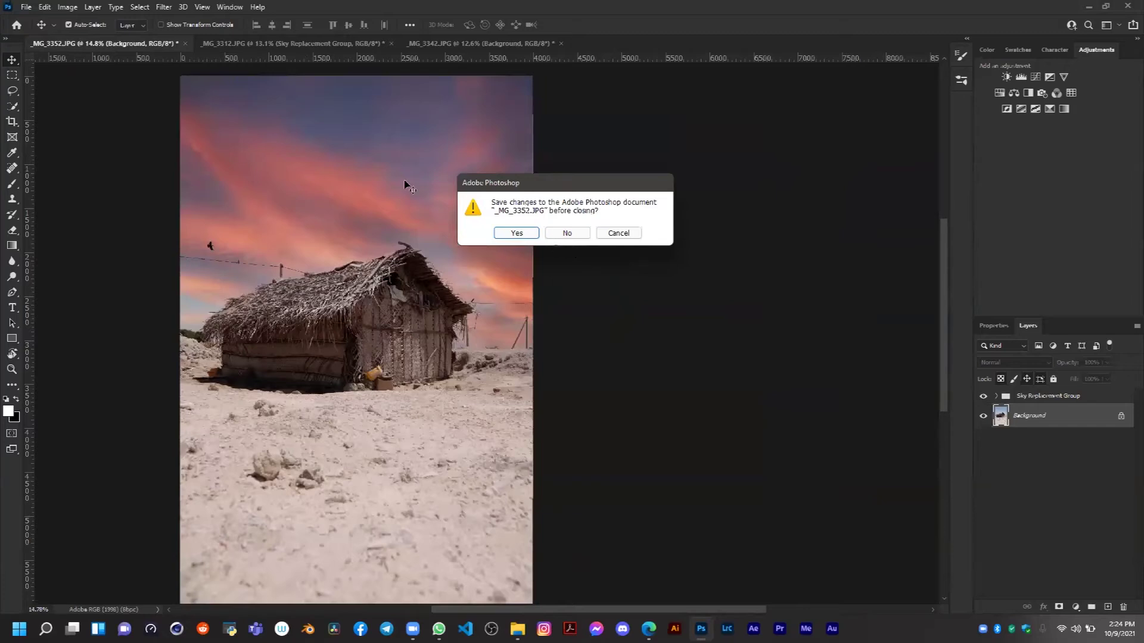
left_click(560, 232)
key("n")
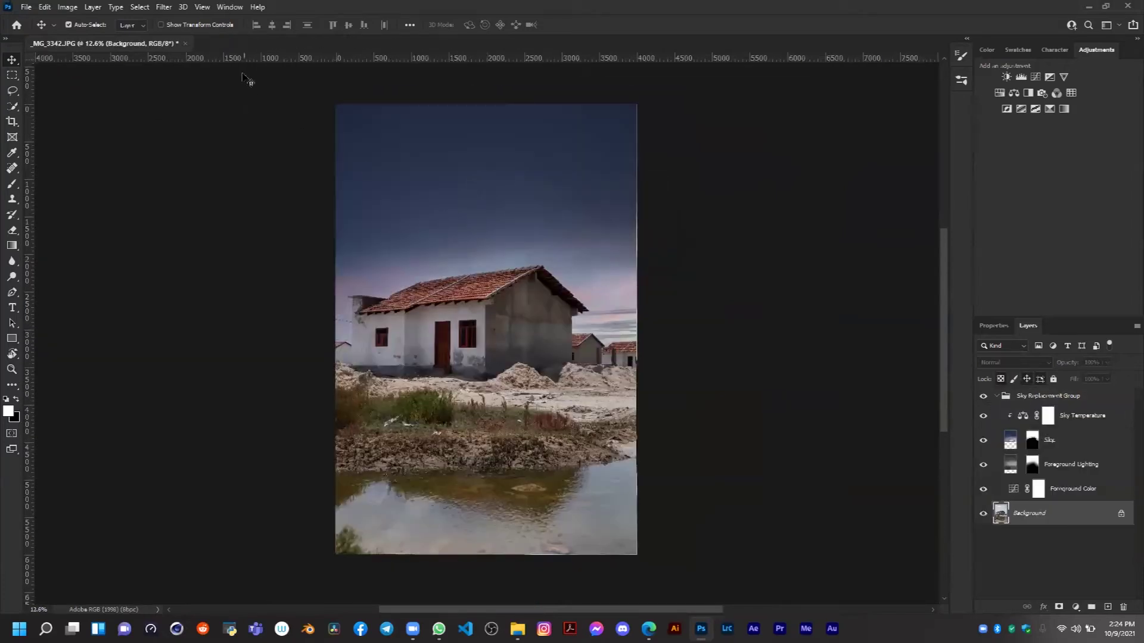
Close _MG_3342.JPG without saving its changes
left_click(185, 43)
left_click(566, 233)
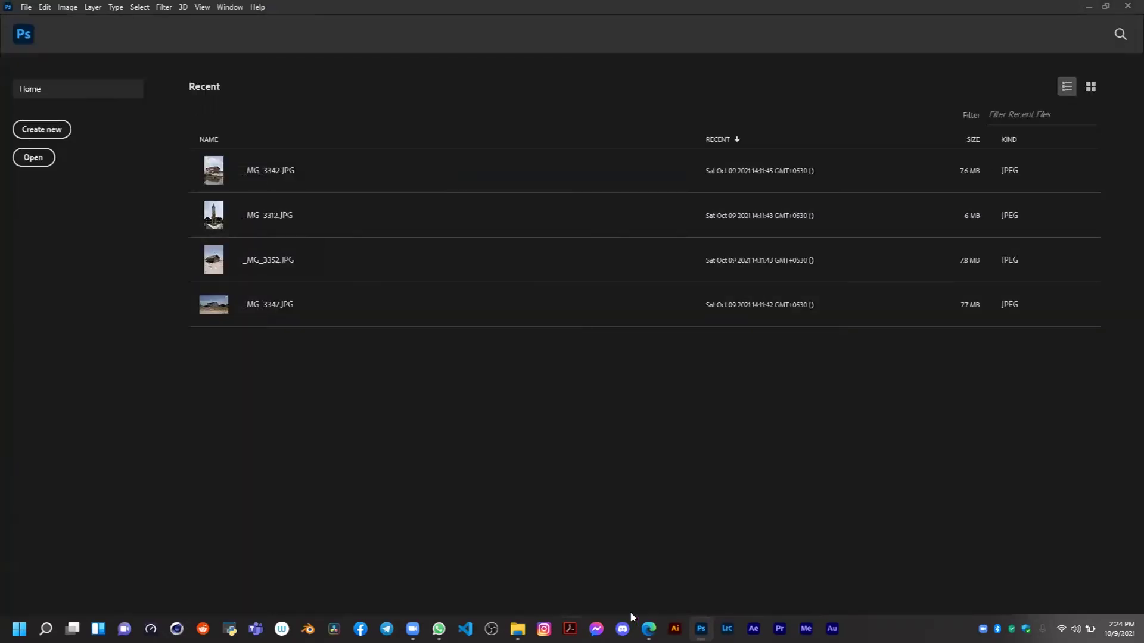
Examine the double exposure samples in the Sky Replacement & Double Exposure folder: the graffiti portrait, the city-skyline man and the pagoda
left_click(517, 629)
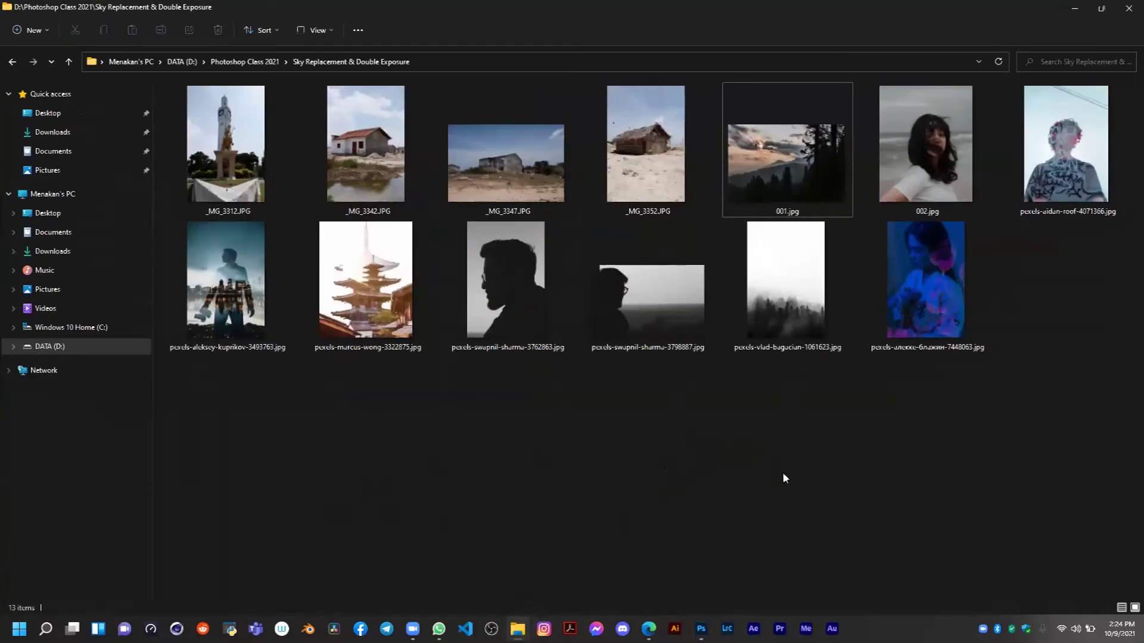
double_click(1066, 146)
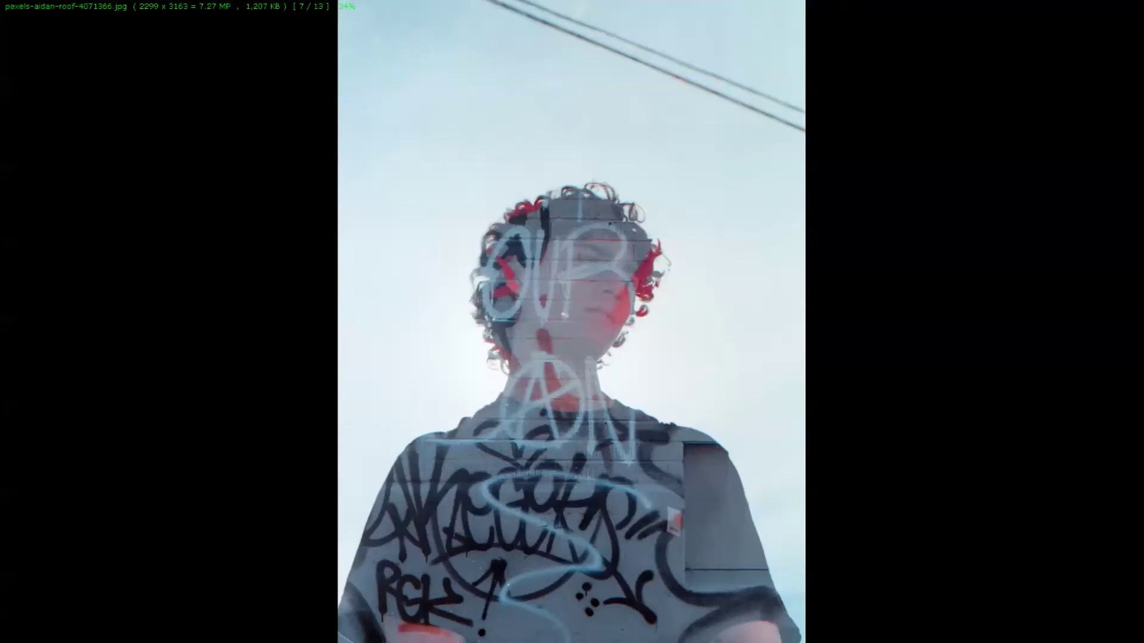
mouse_move(665, 6)
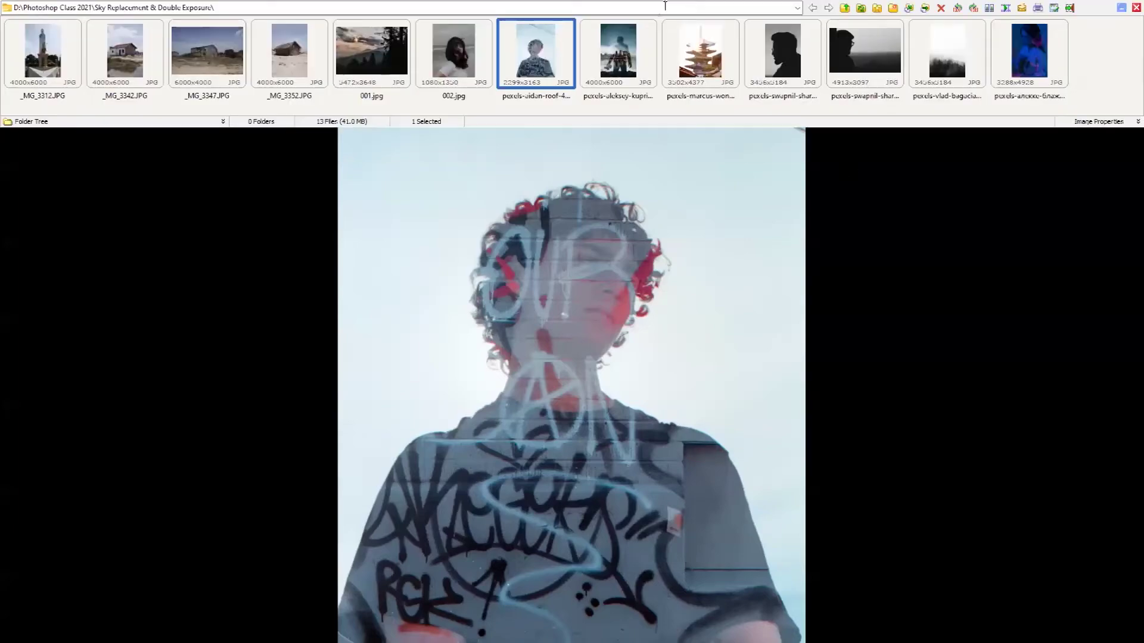
left_click(609, 66)
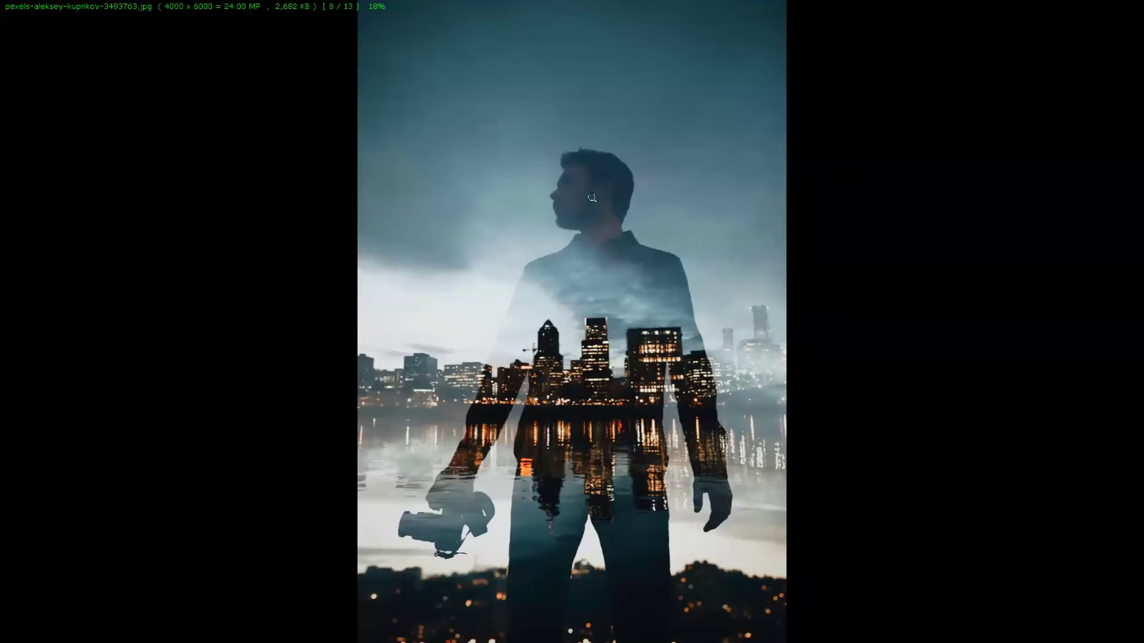
mouse_move(751, 5)
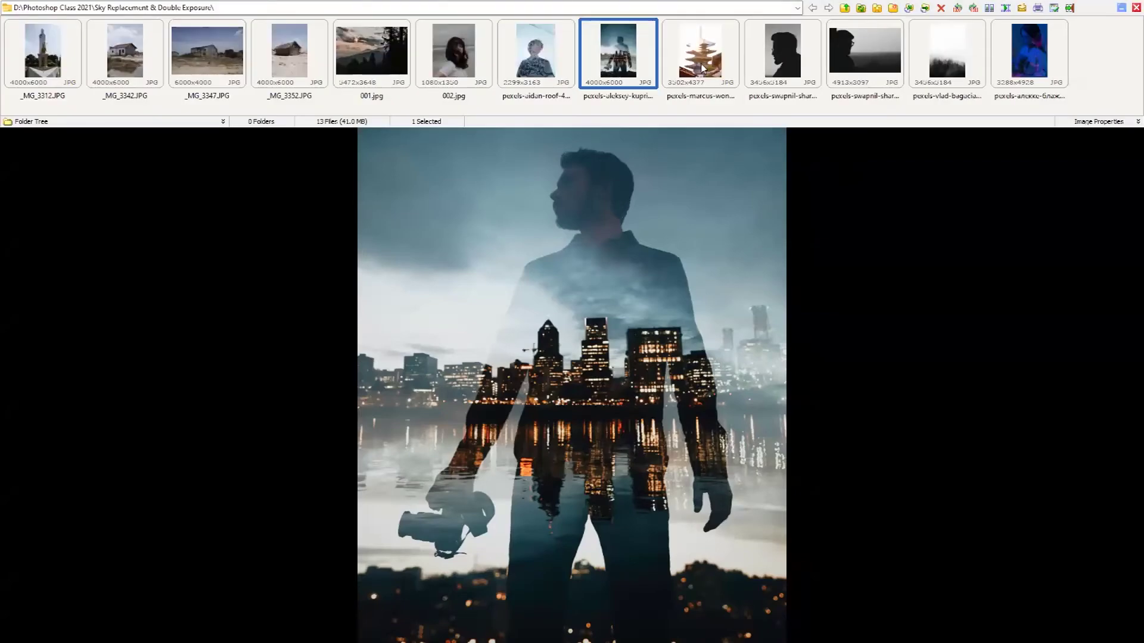
left_click(712, 69)
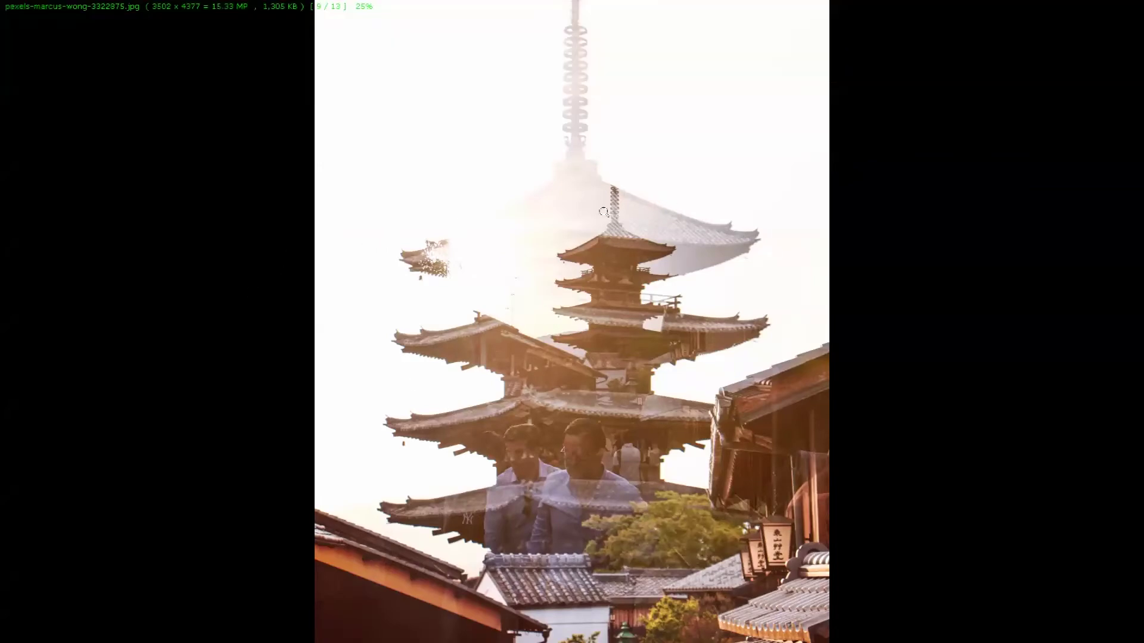
mouse_move(891, 81)
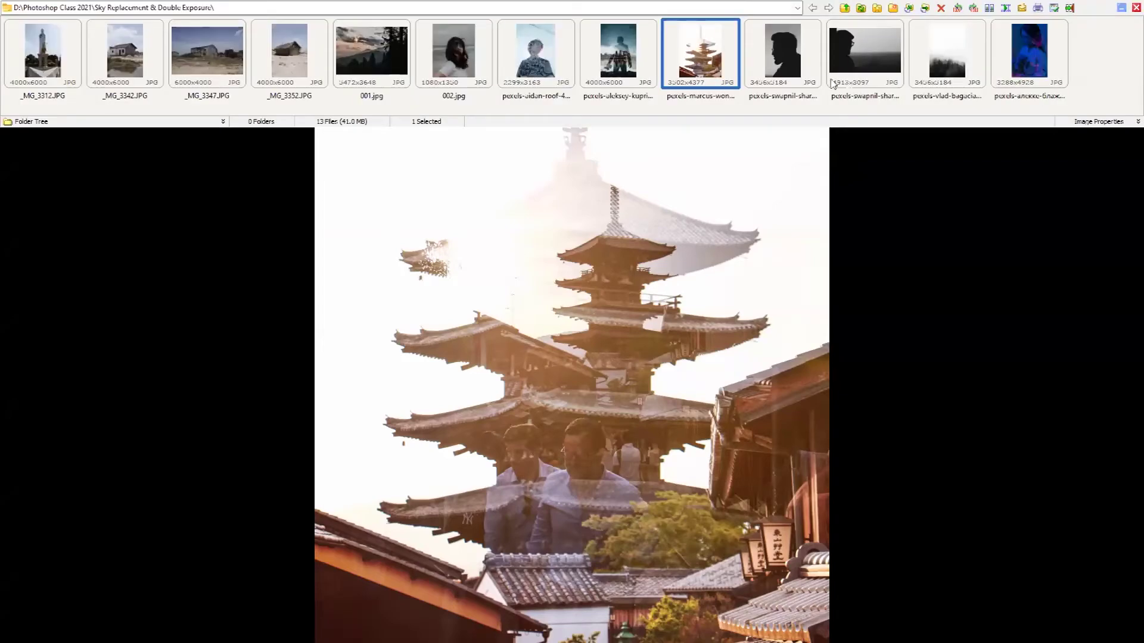
left_click(536, 57)
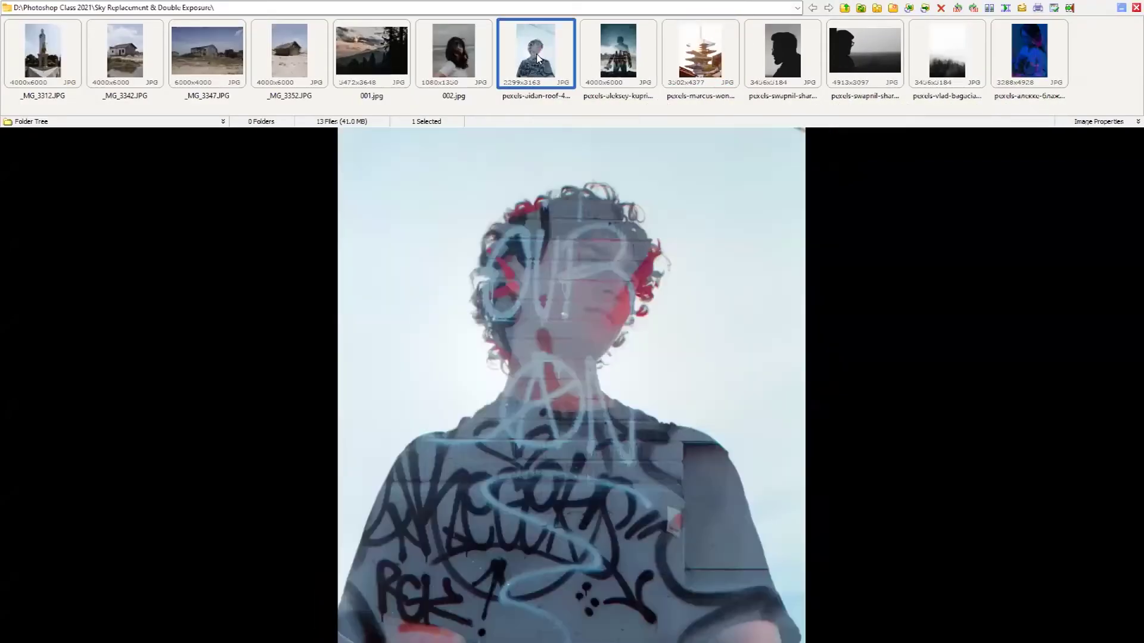
View the black-and-white side-profile portrait of the bearded man at full size and return to the image folder
left_click(1136, 8)
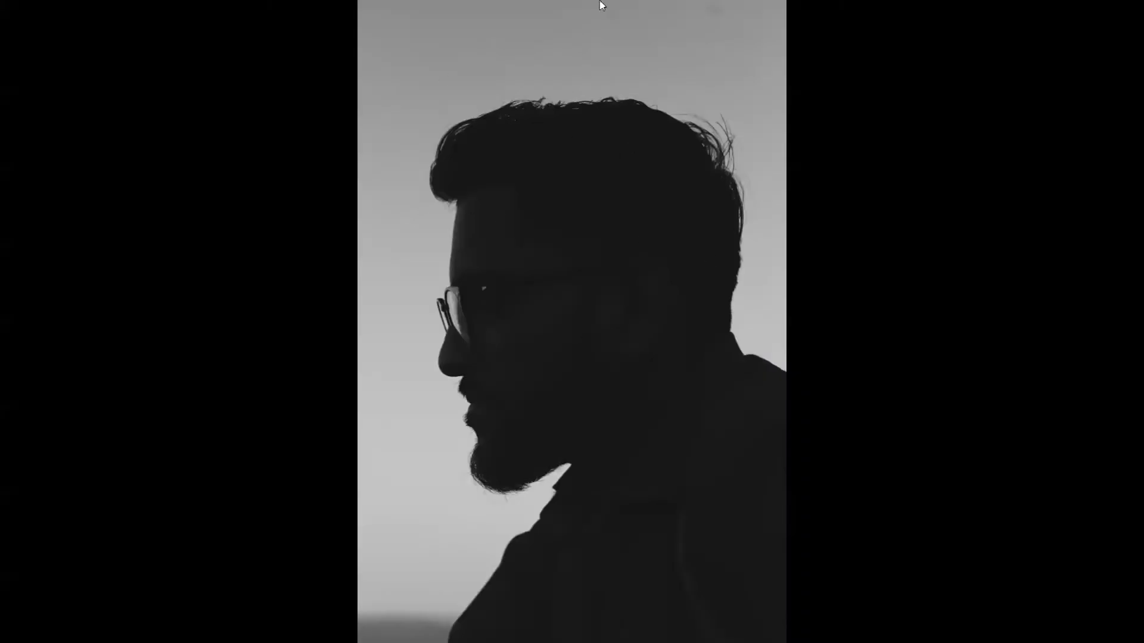
mouse_move(601, 6)
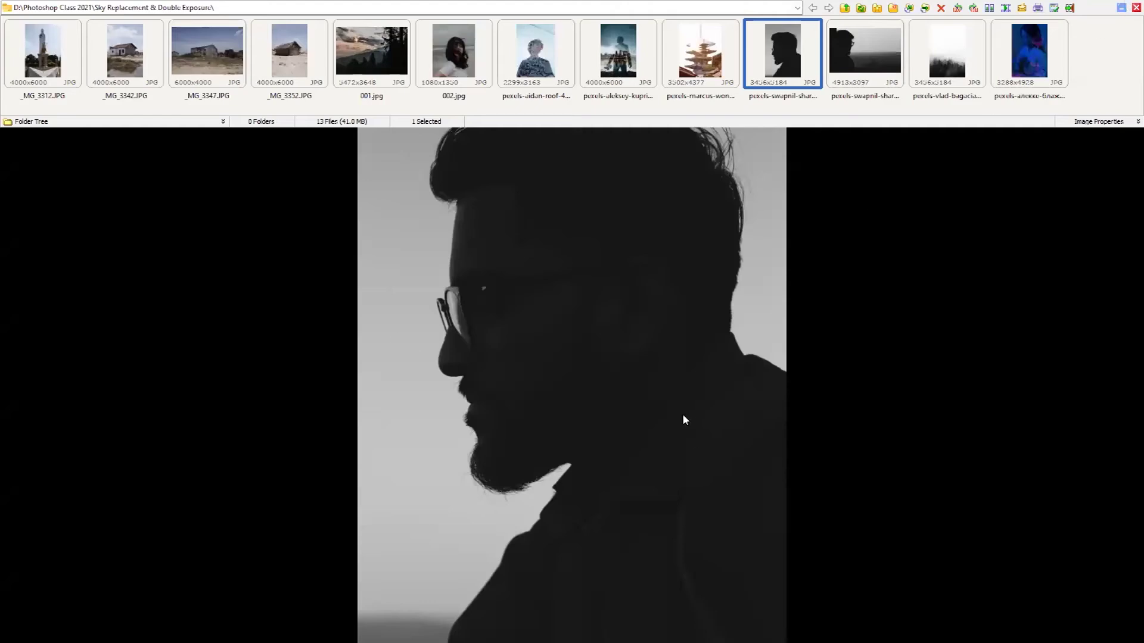
key("Escape")
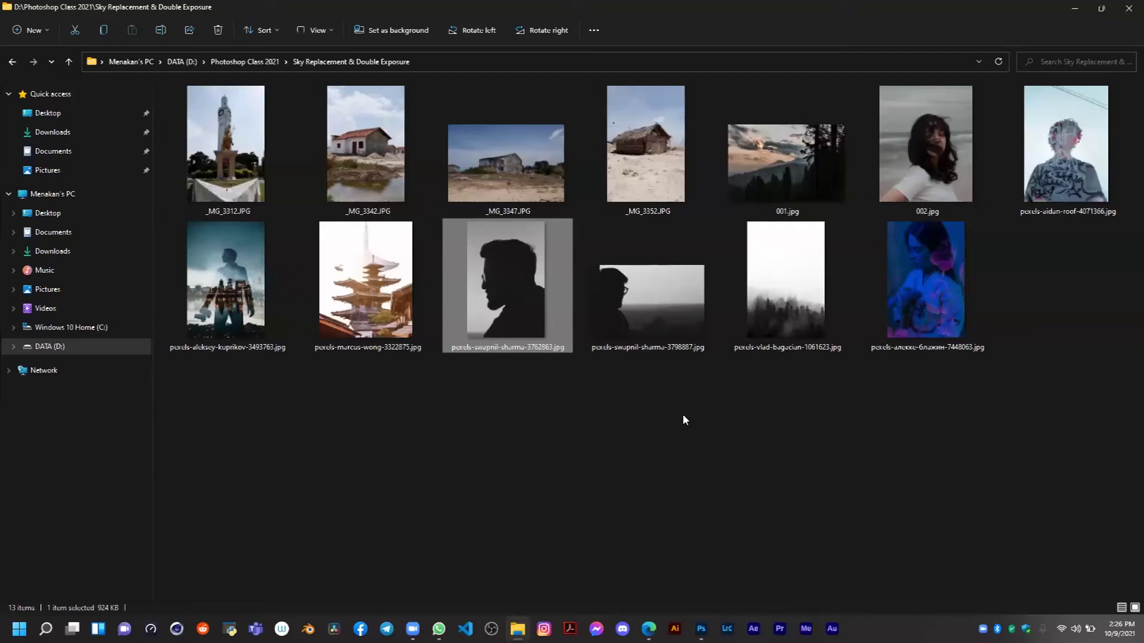
double_click(525, 316)
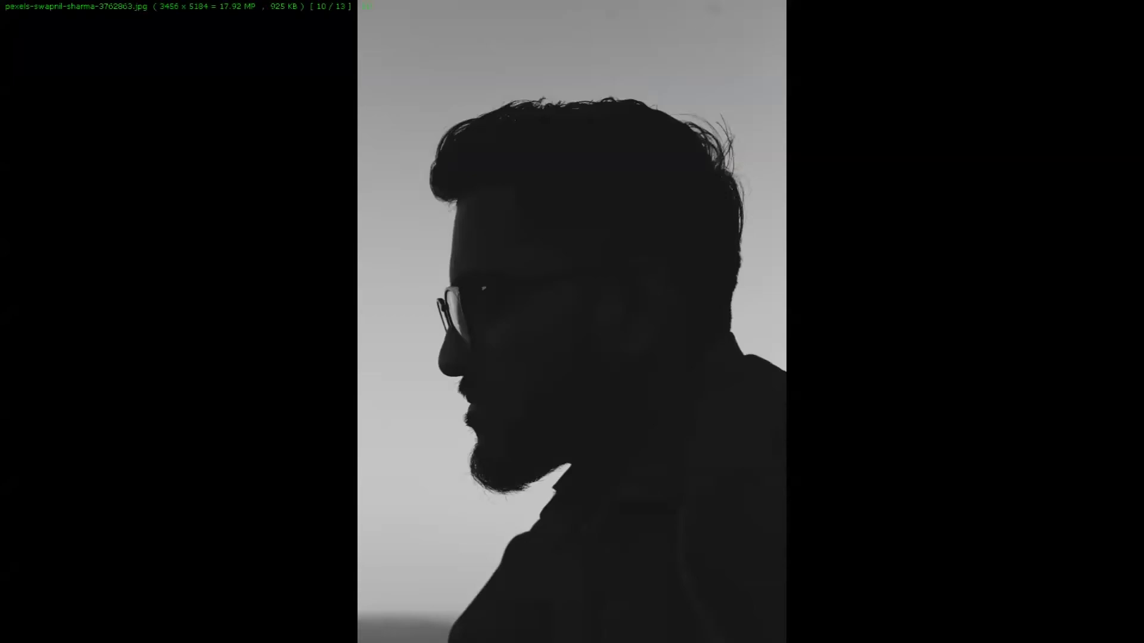
mouse_move(1128, 5)
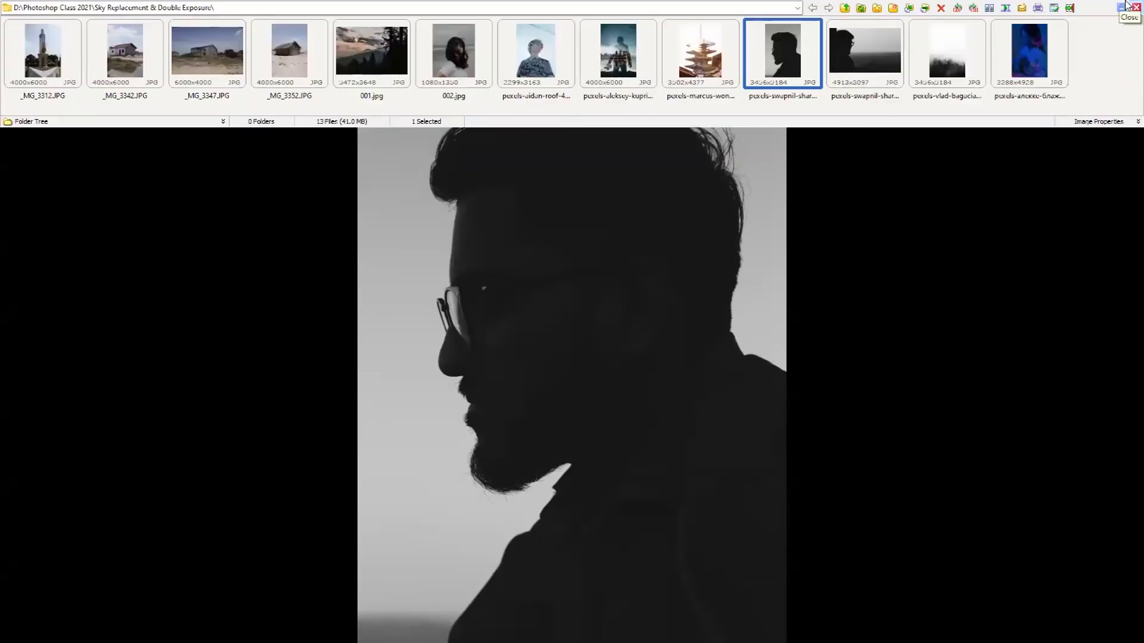
left_click(1127, 7)
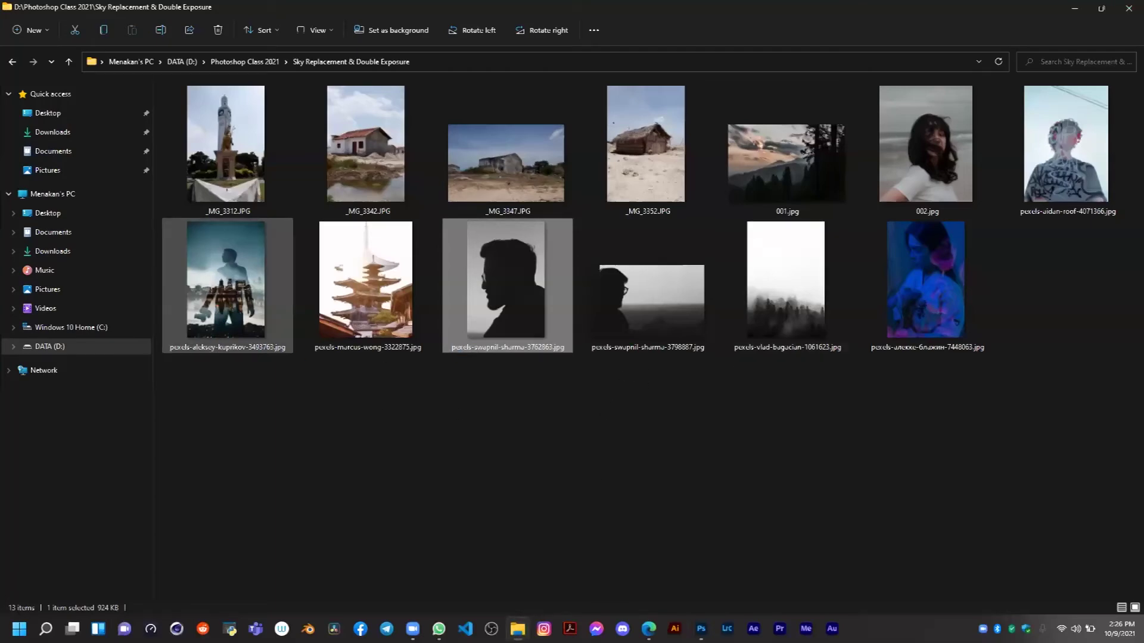
Review the city-skyline, pagoda and graffiti double exposure samples again and close the image viewer
double_click(226, 280)
mouse_move(772, 74)
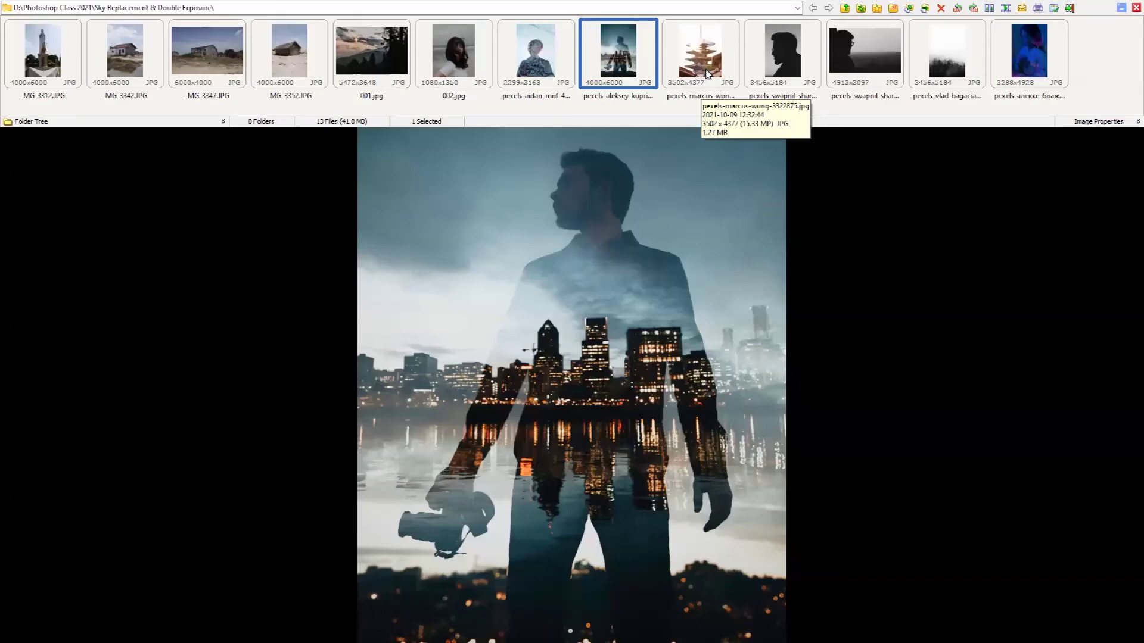
left_click(708, 74)
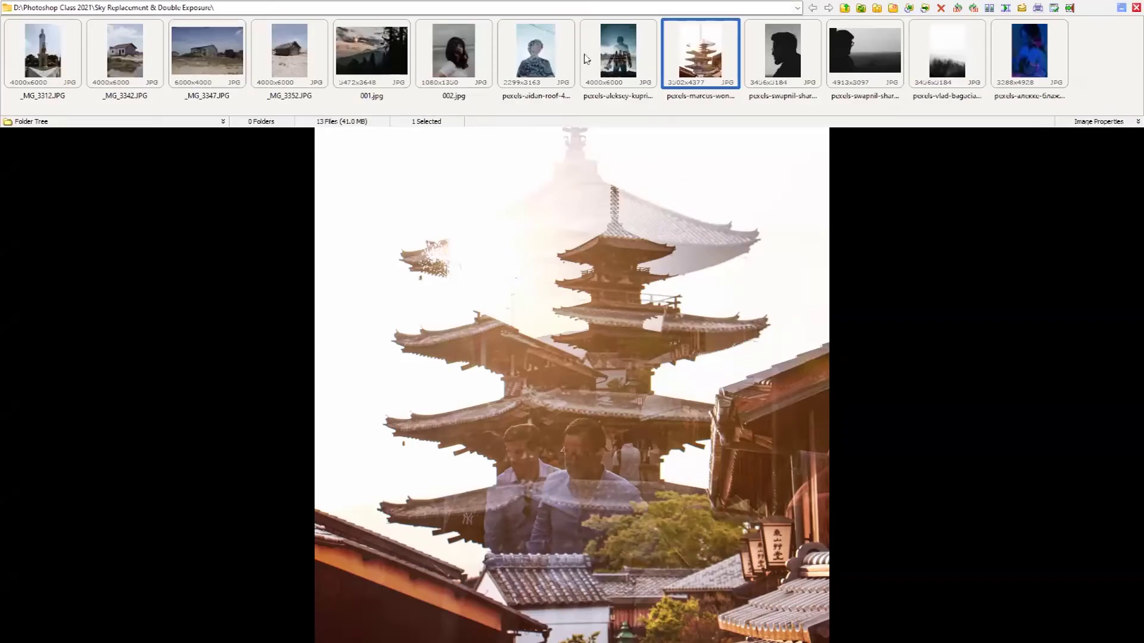
left_click(546, 67)
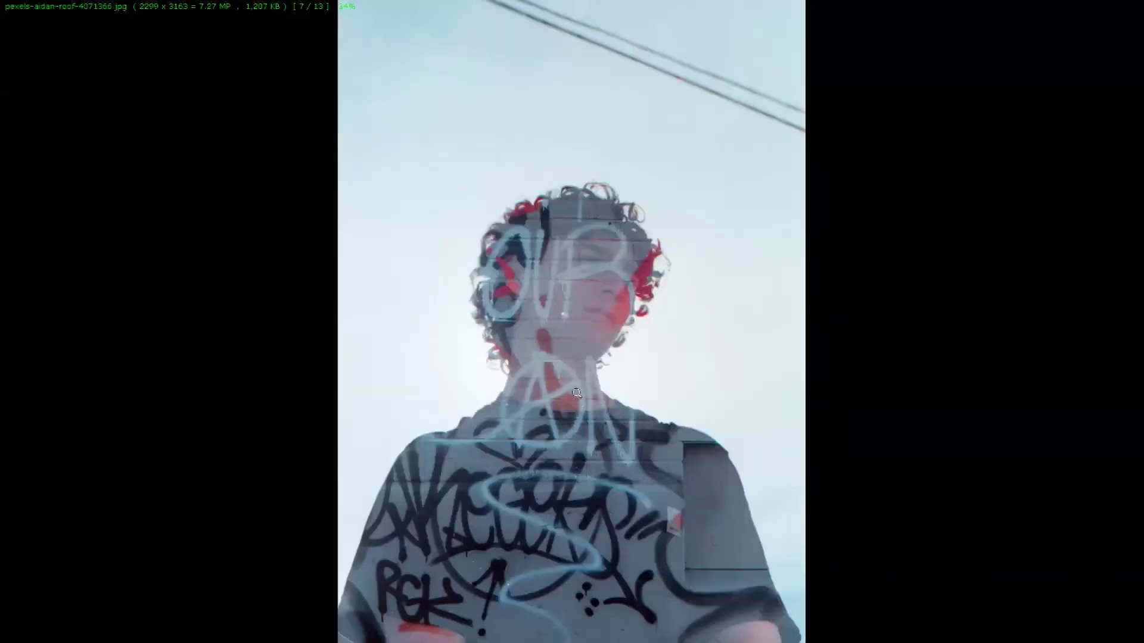
left_click(1136, 7)
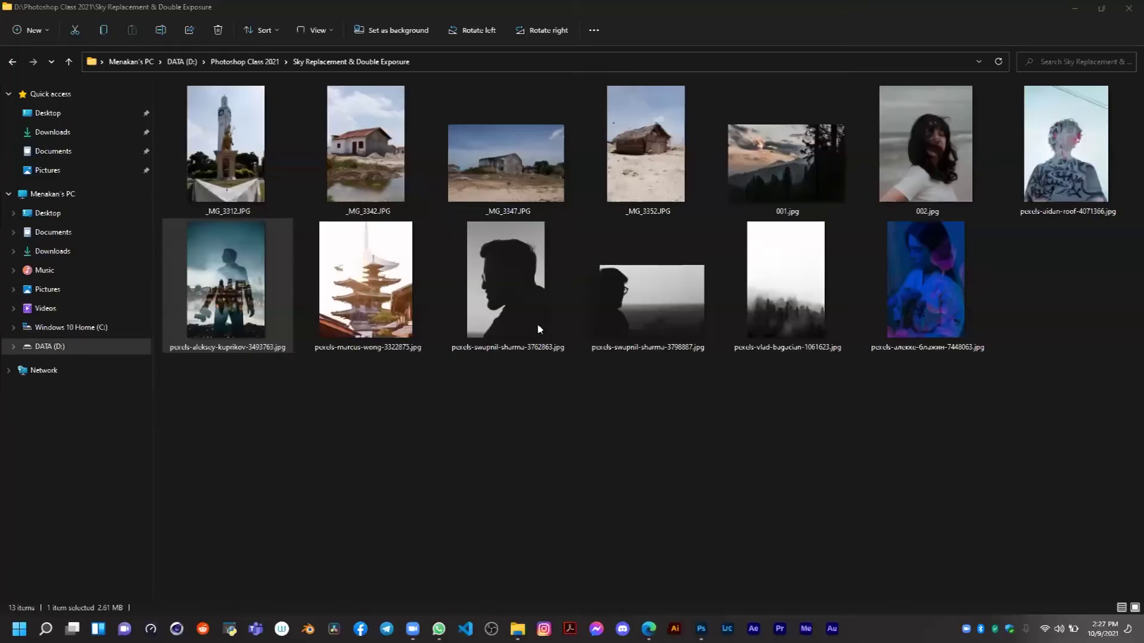
Open the bearded man's black-and-white side-profile portrait from the image folder as a document in Photoshop
left_click(636, 459)
left_click_drag(519, 322, 590, 117)
key("alt+Tab")
left_click_drag(587, 39, 820, 362)
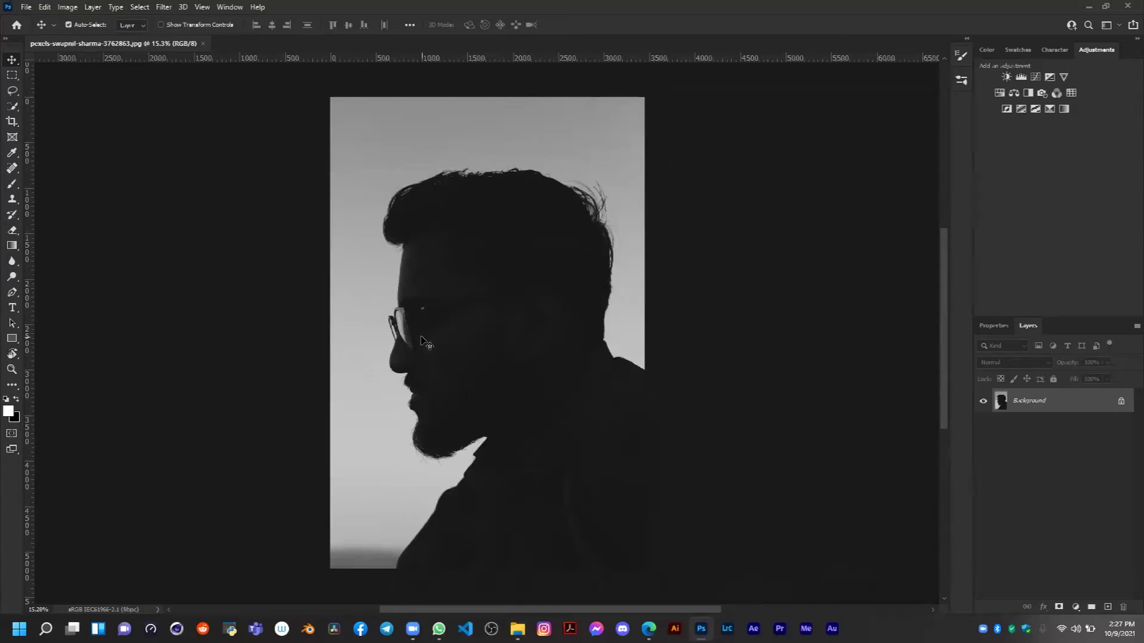
Select the man's head and shoulders with the Quick Selection tool, leaving out the grey background
key("w")
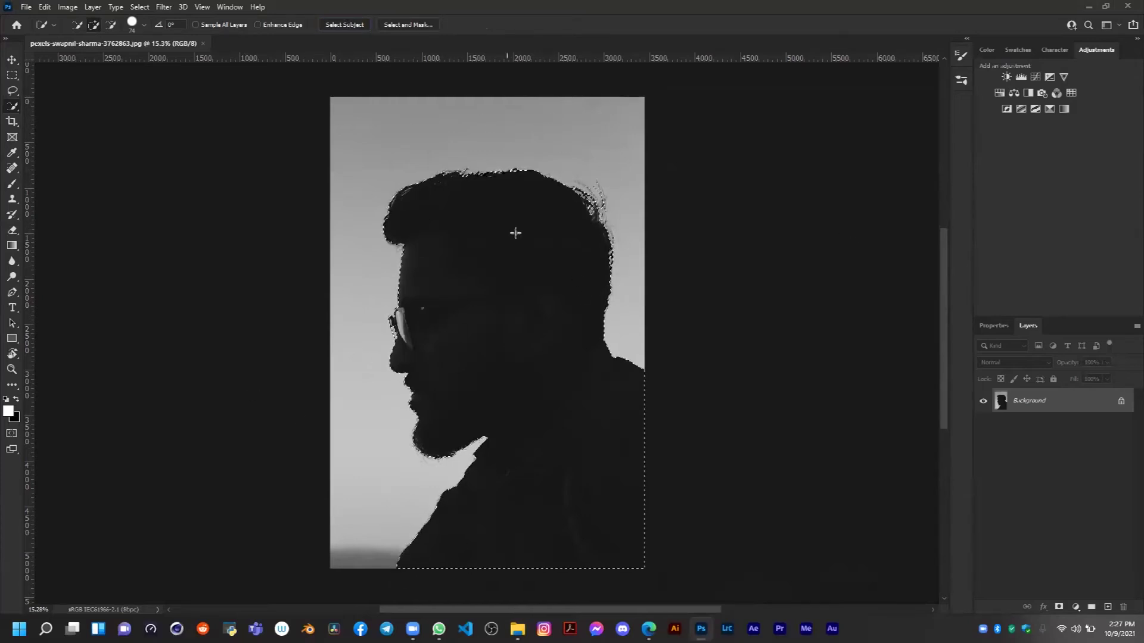
scroll(602, 192, "up", 3)
scroll(587, 210, "down", 3)
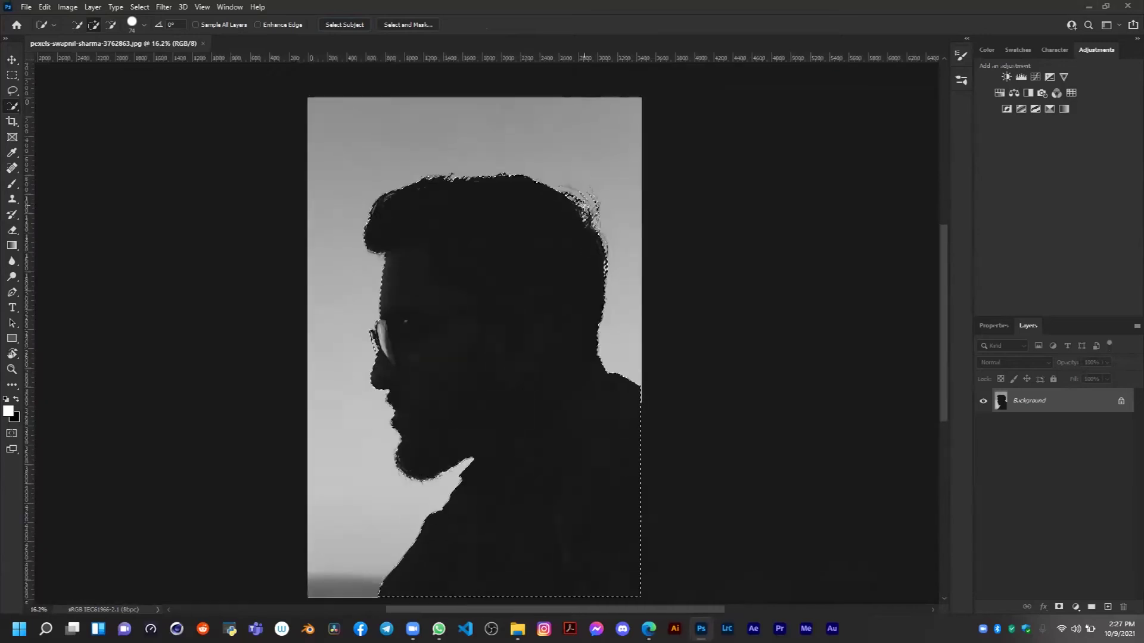
scroll(504, 224, "up", 1)
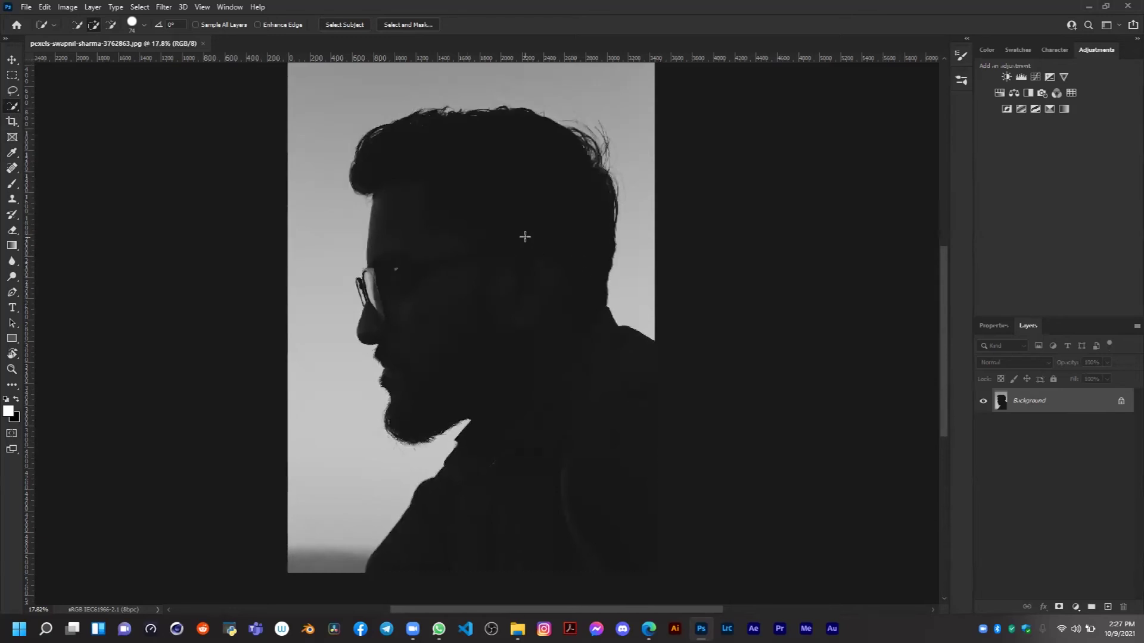
mouse_move(386, 138)
left_mouse_down()
mouse_move(490, 232)
mouse_move(523, 288)
left_mouse_up()
key("ctrl+d")
scroll(577, 146, "down", 1)
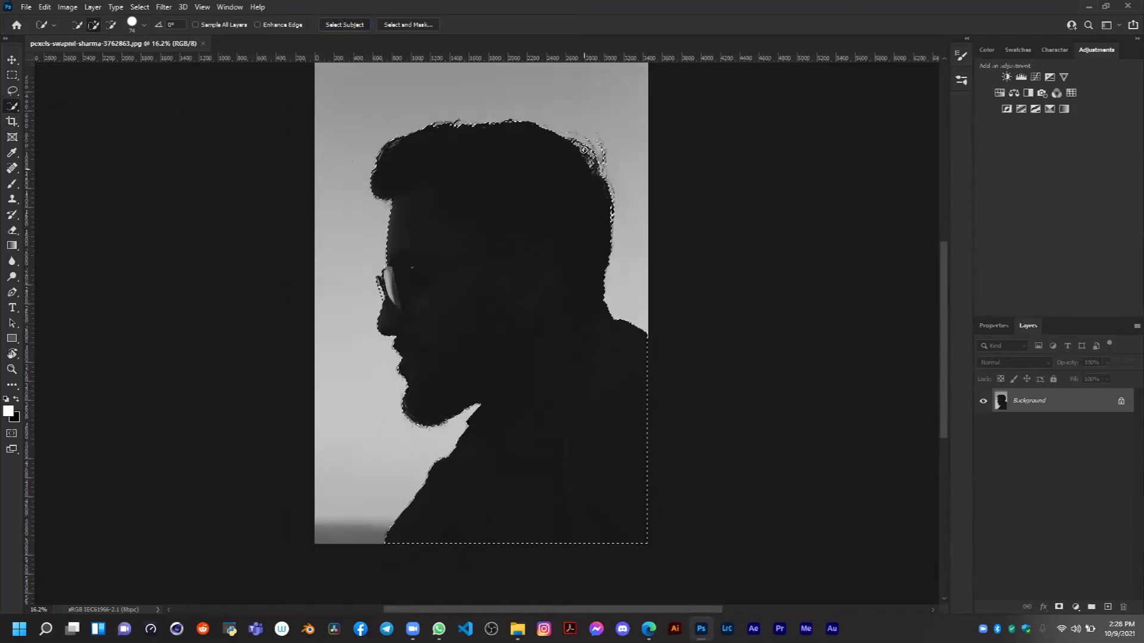
scroll(583, 150, "up", 1)
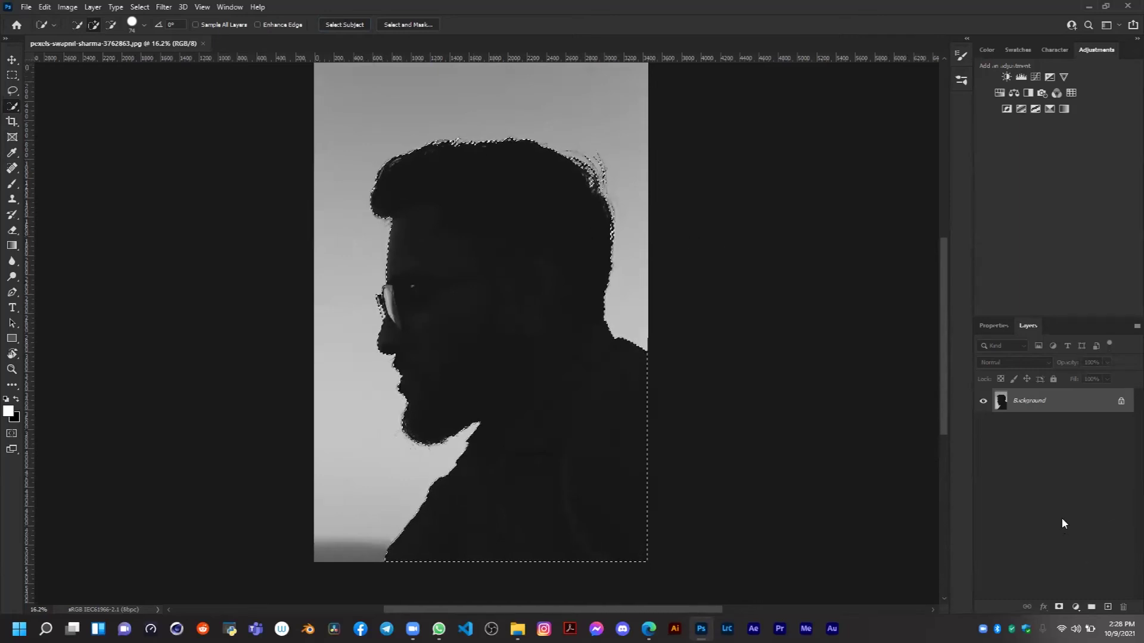
Hide the portrait's background with a layer mask made from the selection and inspect the cut-out edges around the beard and hair
left_click(1059, 607)
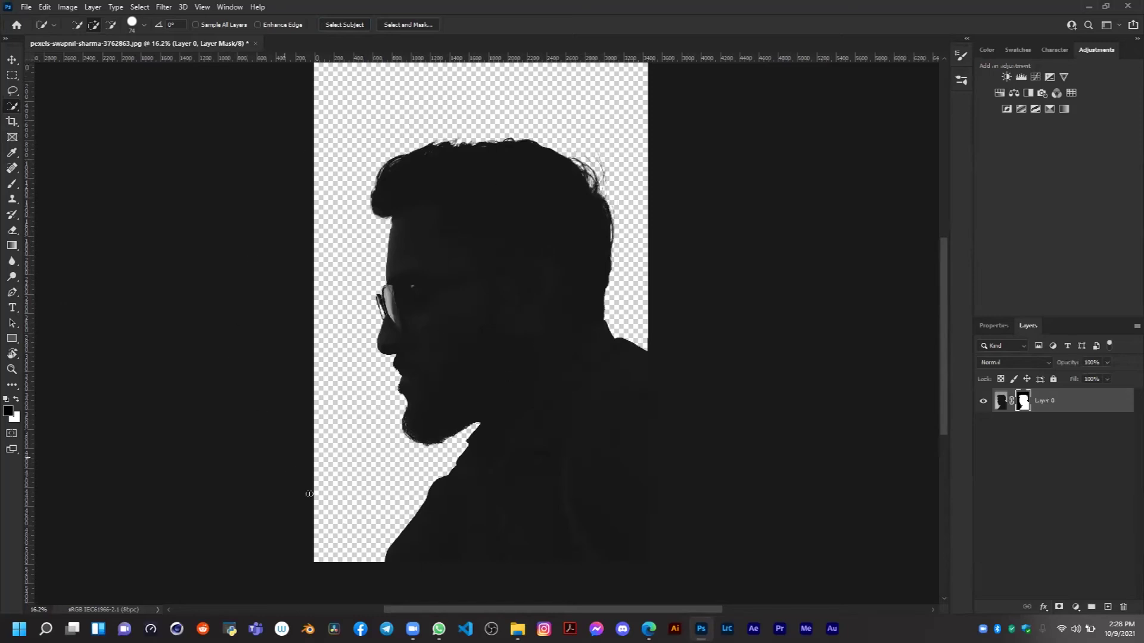
scroll(388, 423, "up", 2)
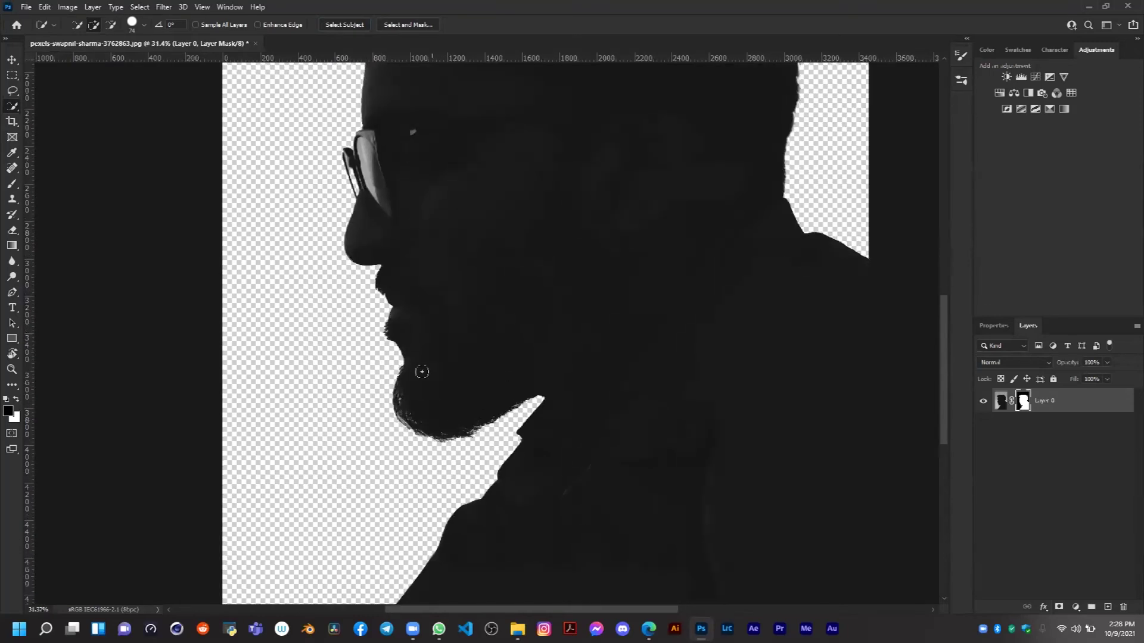
scroll(554, 413, "down", 3)
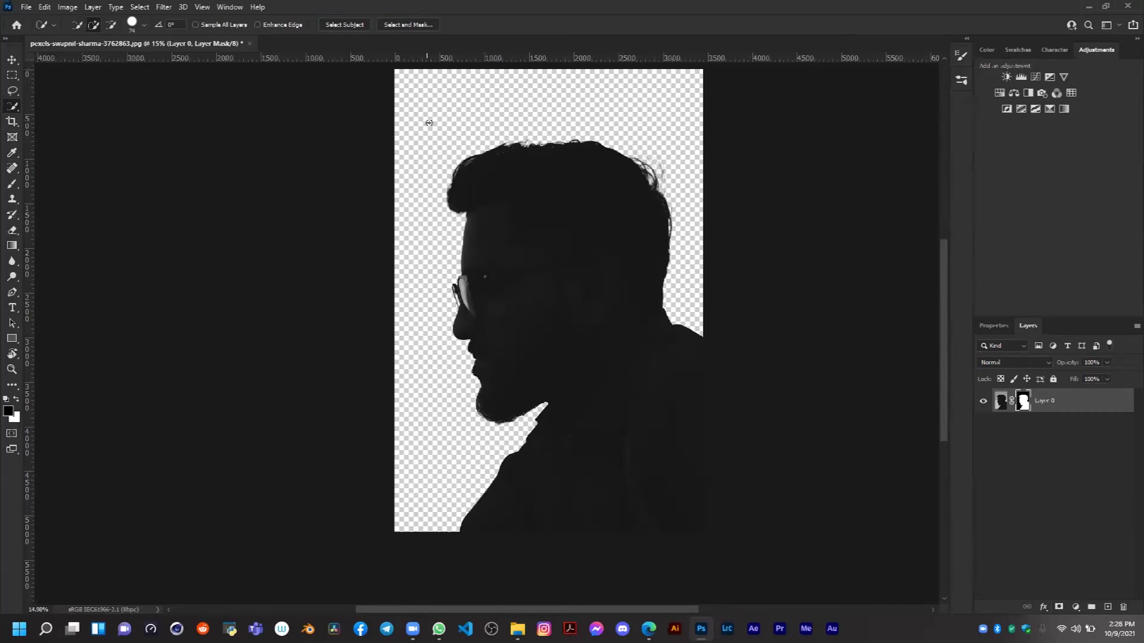
scroll(412, 187, "up", 2)
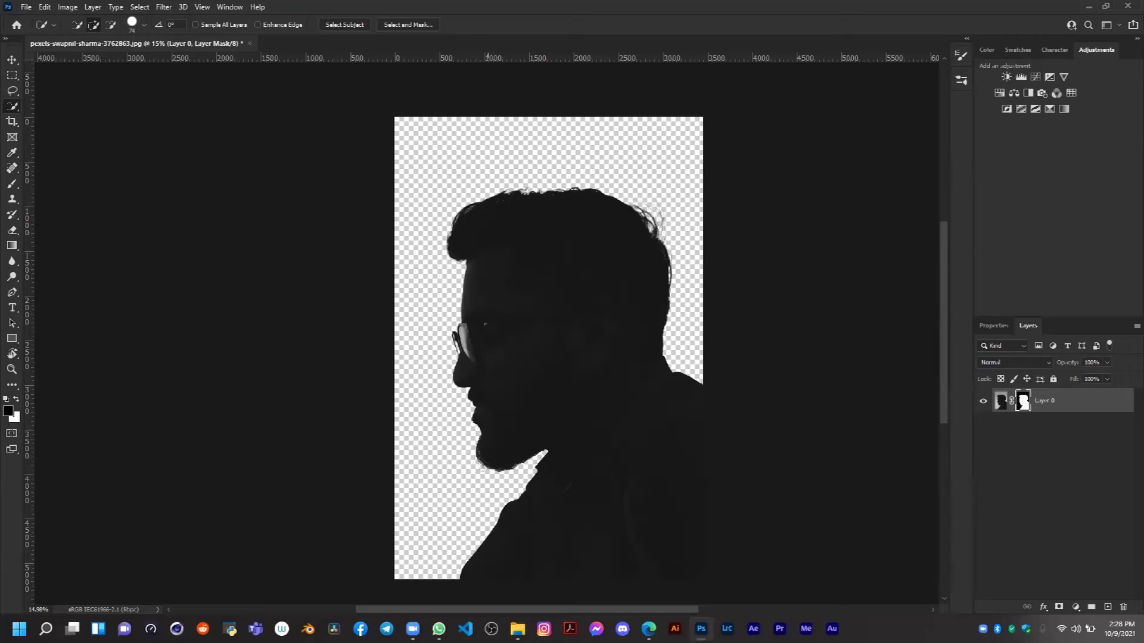
Try adding an empty layer beneath the masked portrait and filling it with white
key("v")
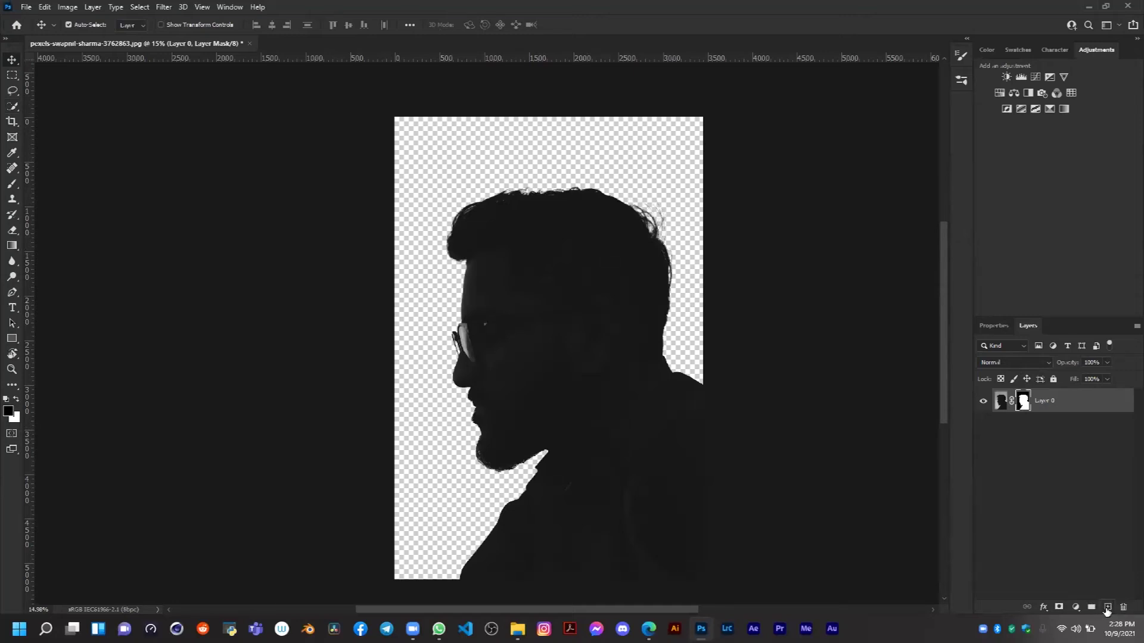
left_click(1105, 608)
left_click_drag(1075, 406, 1074, 438)
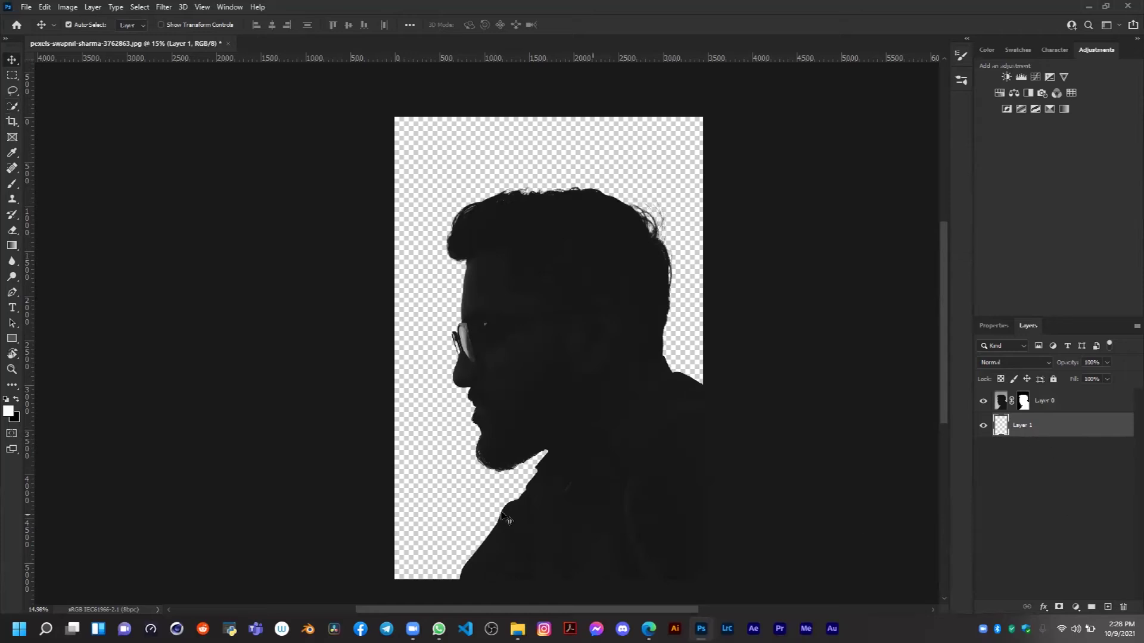
left_click(8, 411)
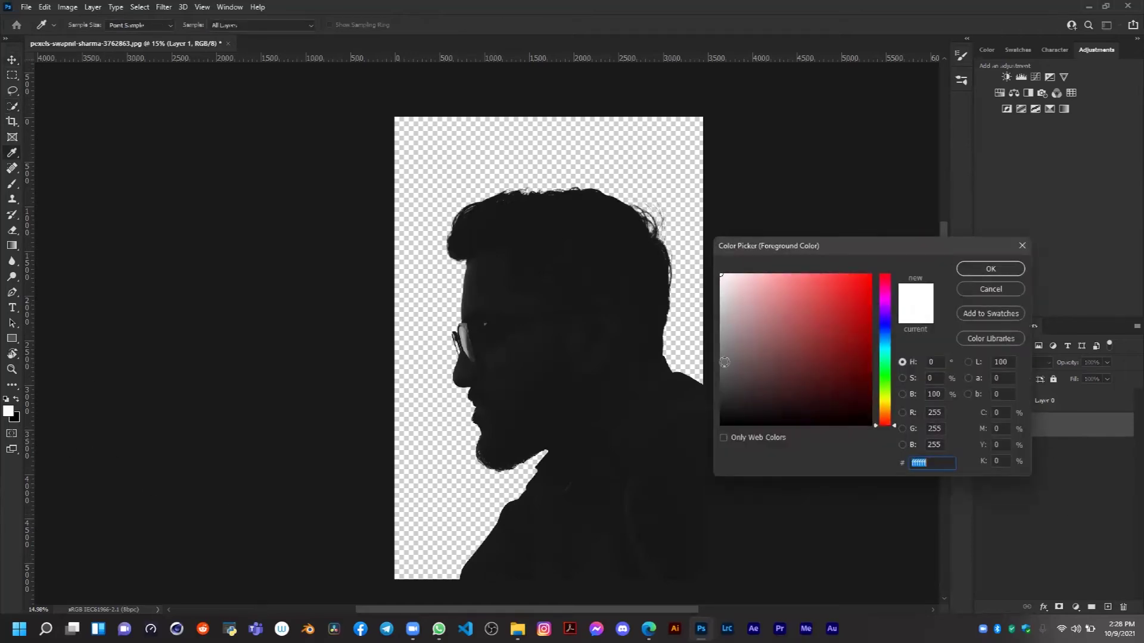
left_click(989, 270)
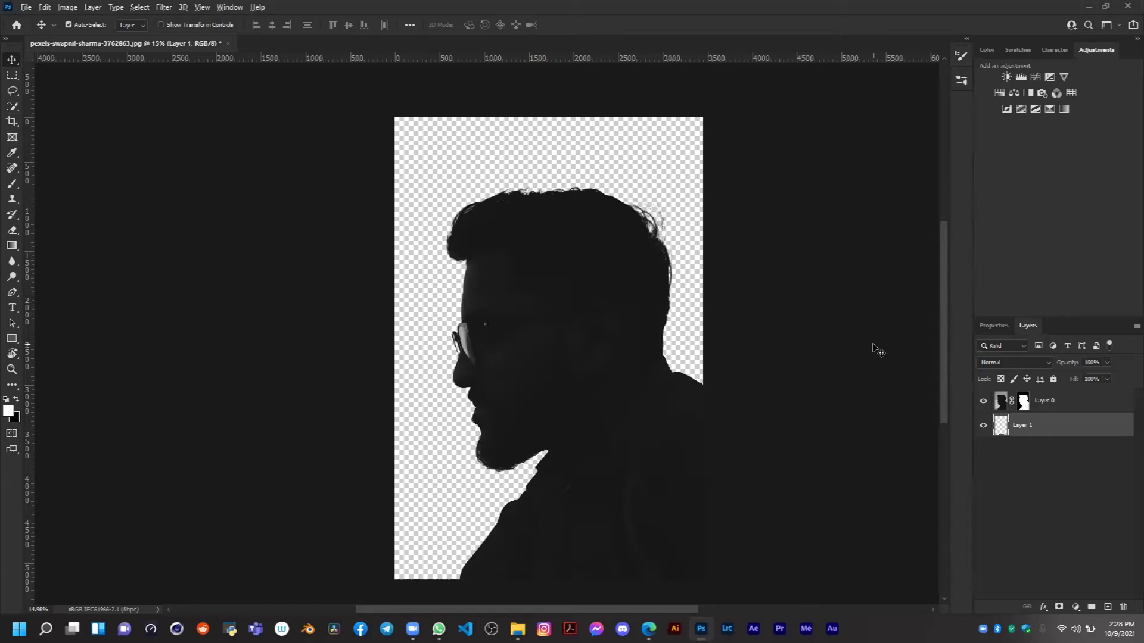
key("alt+BackSpace")
Undo the white fill and delete the empty layer beneath the masked portrait
key("ctrl+z")
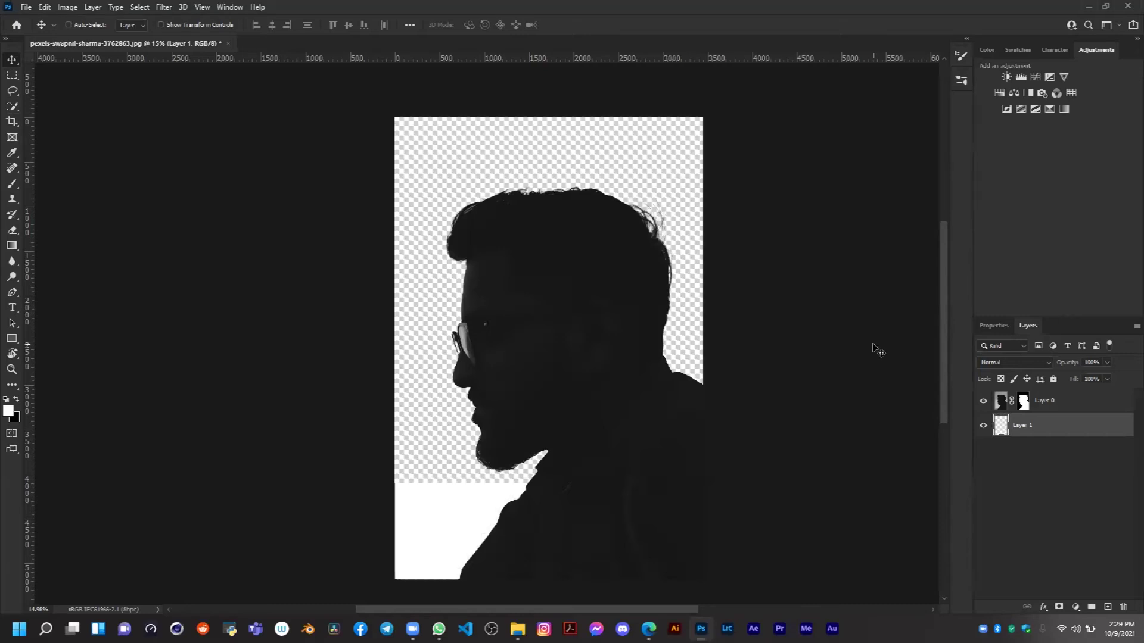
left_click_drag(1078, 429, 1123, 607)
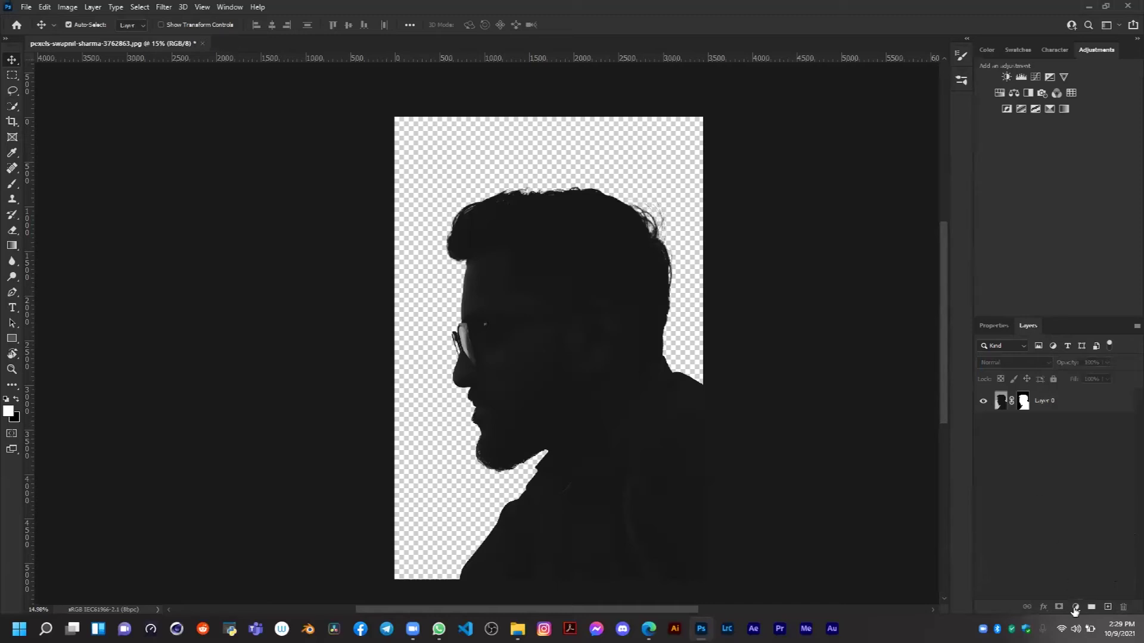
Add a Solid Color fill layer, trying a red before settling on white
left_click(1075, 608)
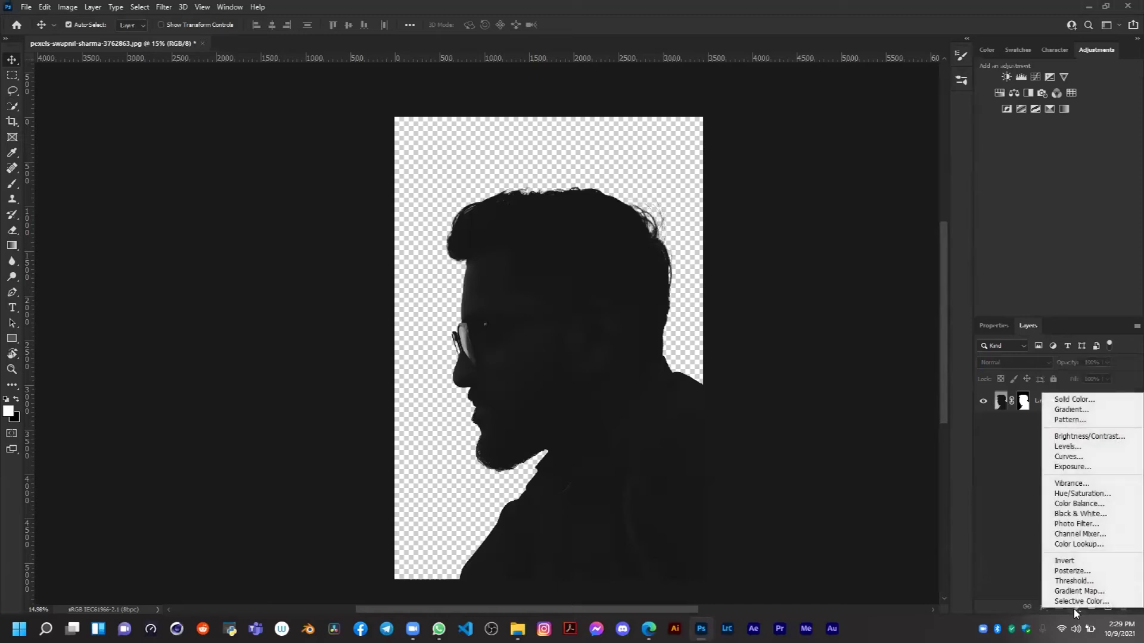
left_click(1077, 400)
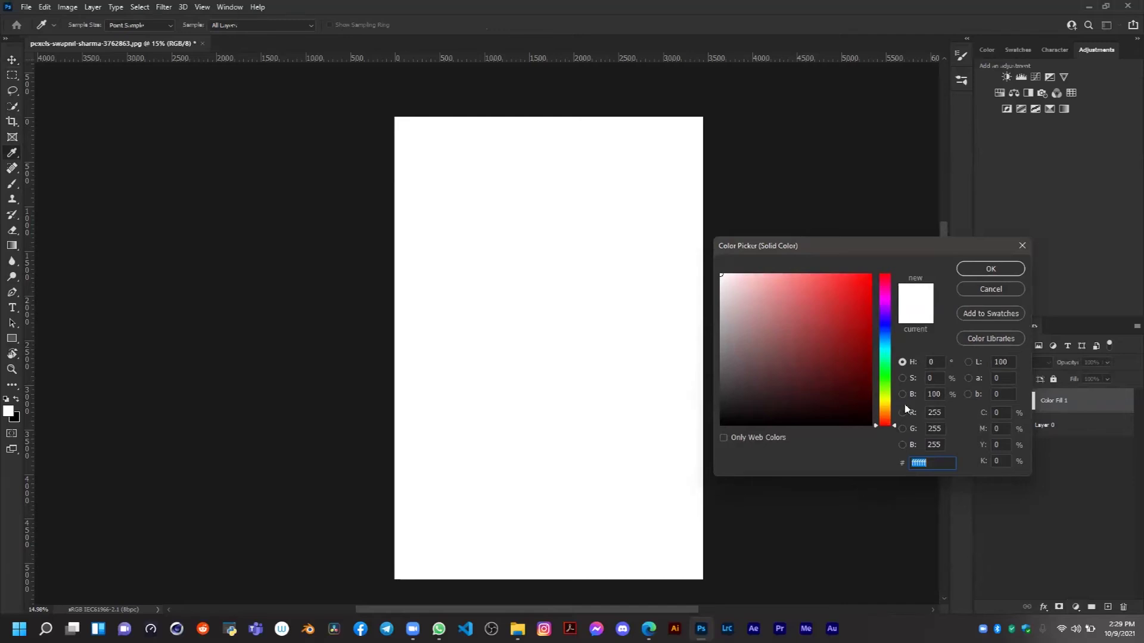
left_click(827, 323)
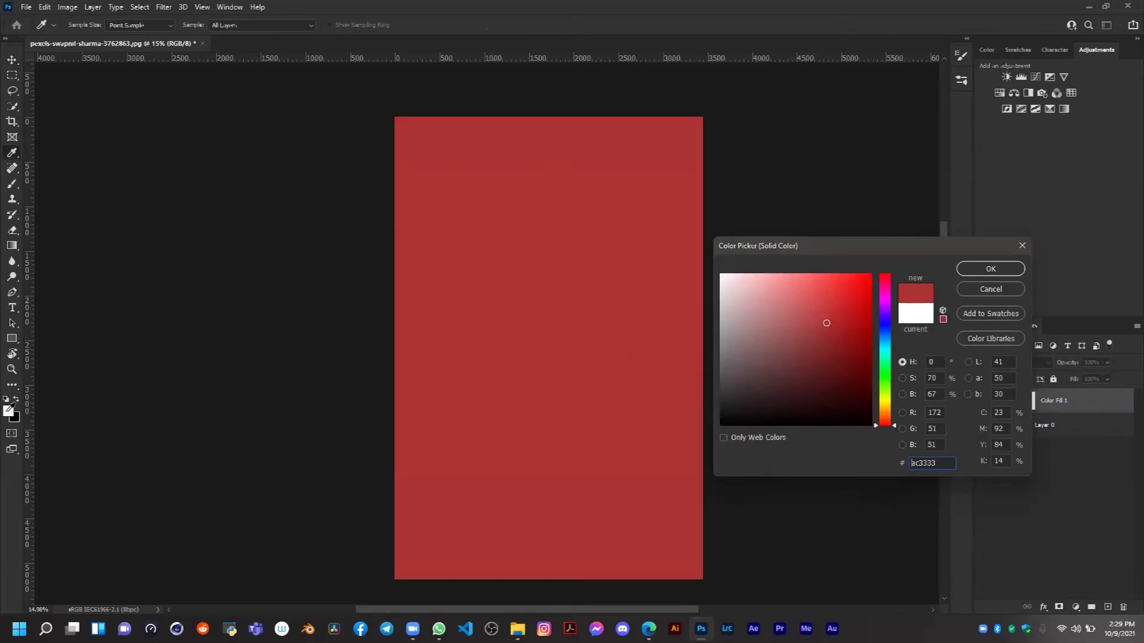
left_click_drag(981, 253, 875, 248)
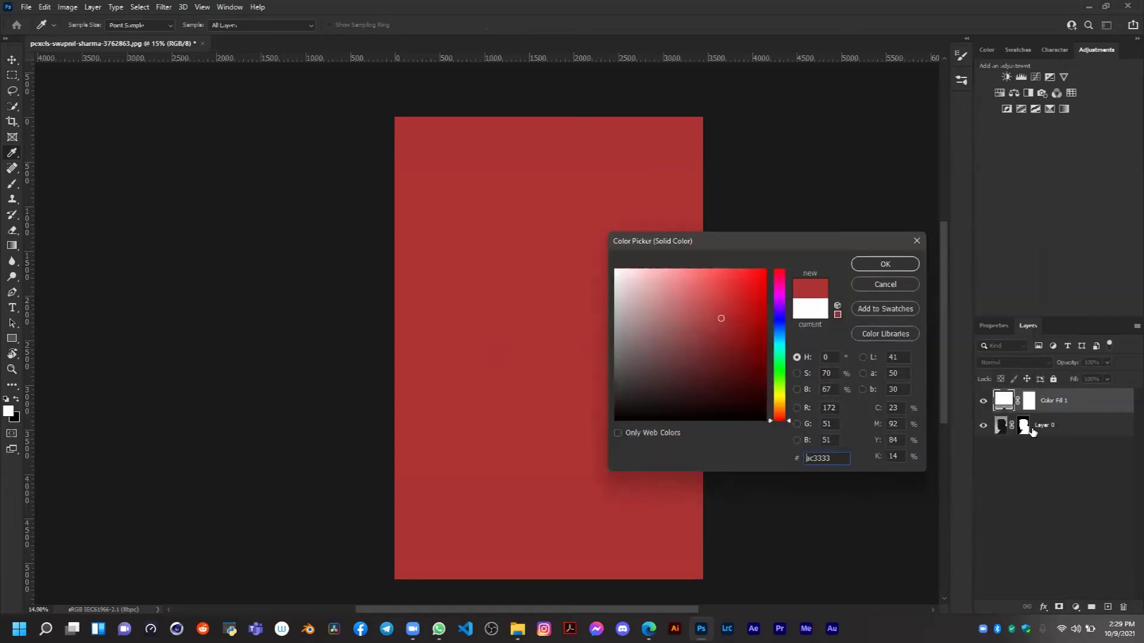
left_click_drag(697, 305, 615, 270)
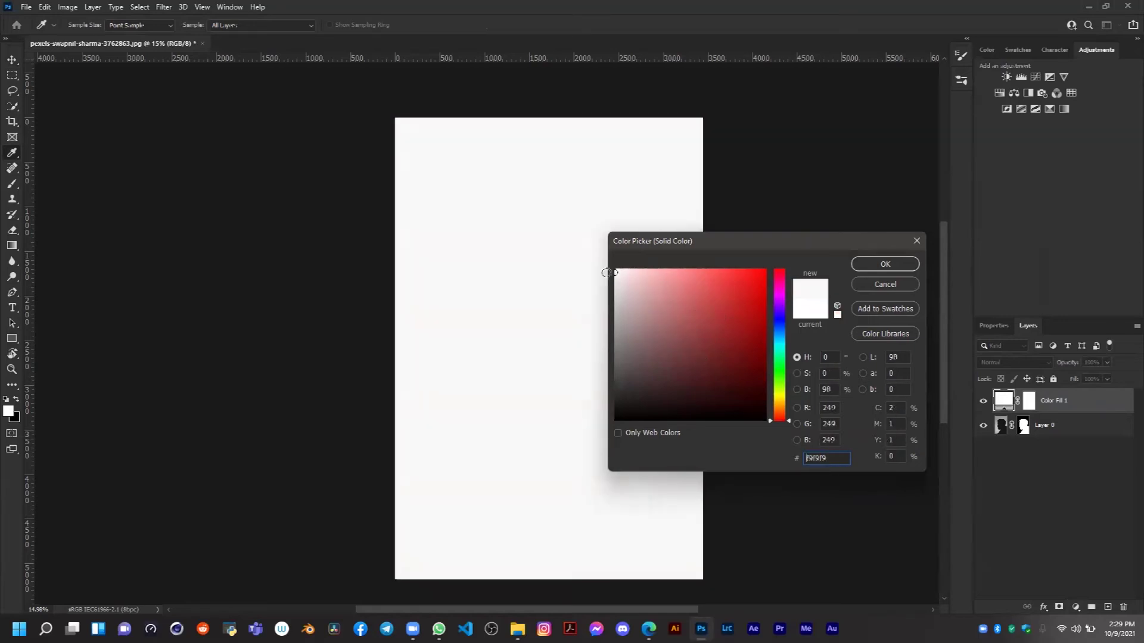
left_click(875, 266)
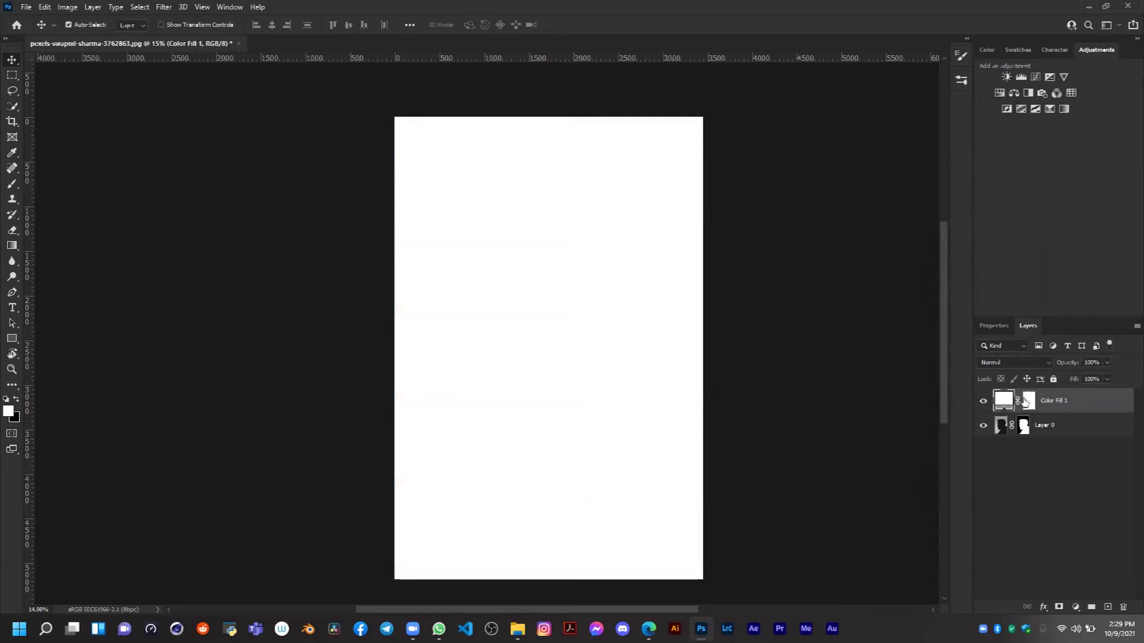
Move the white fill layer beneath the masked portrait, compare the image with it hidden and shown, and select the portrait layer
left_click_drag(1062, 405, 1072, 433)
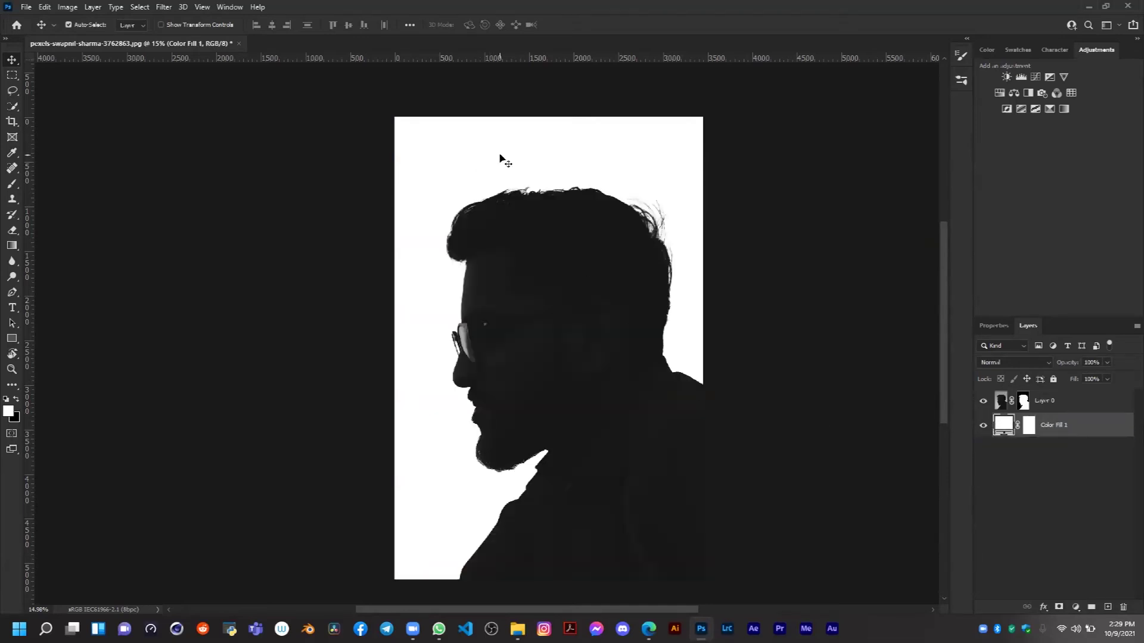
left_click(983, 425)
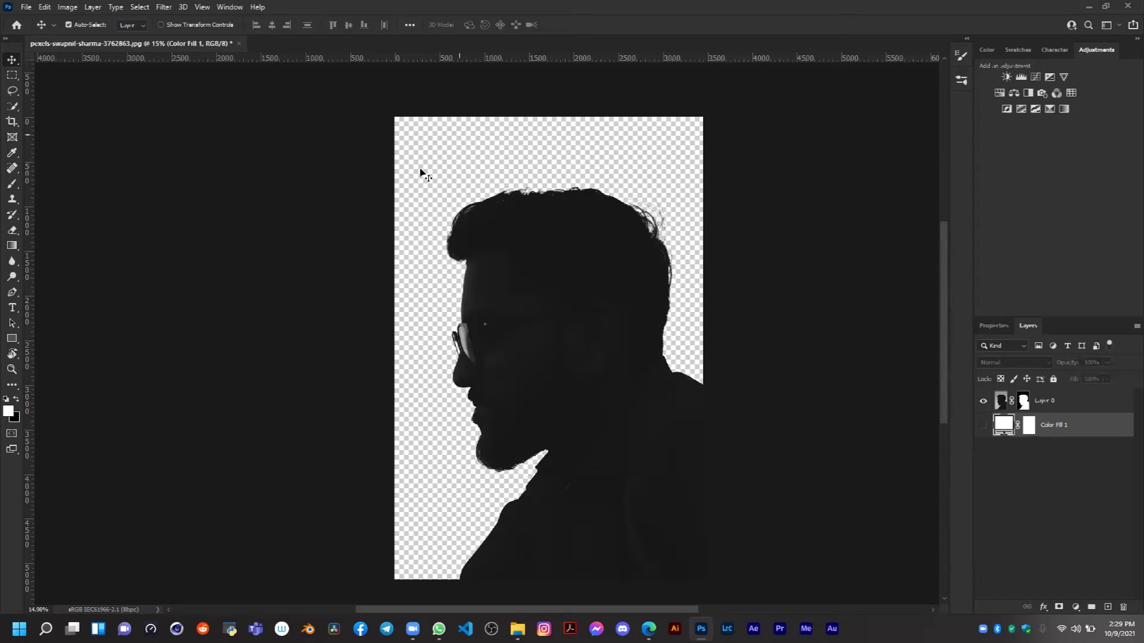
left_click(983, 426)
left_click(1064, 408)
left_click(1072, 429)
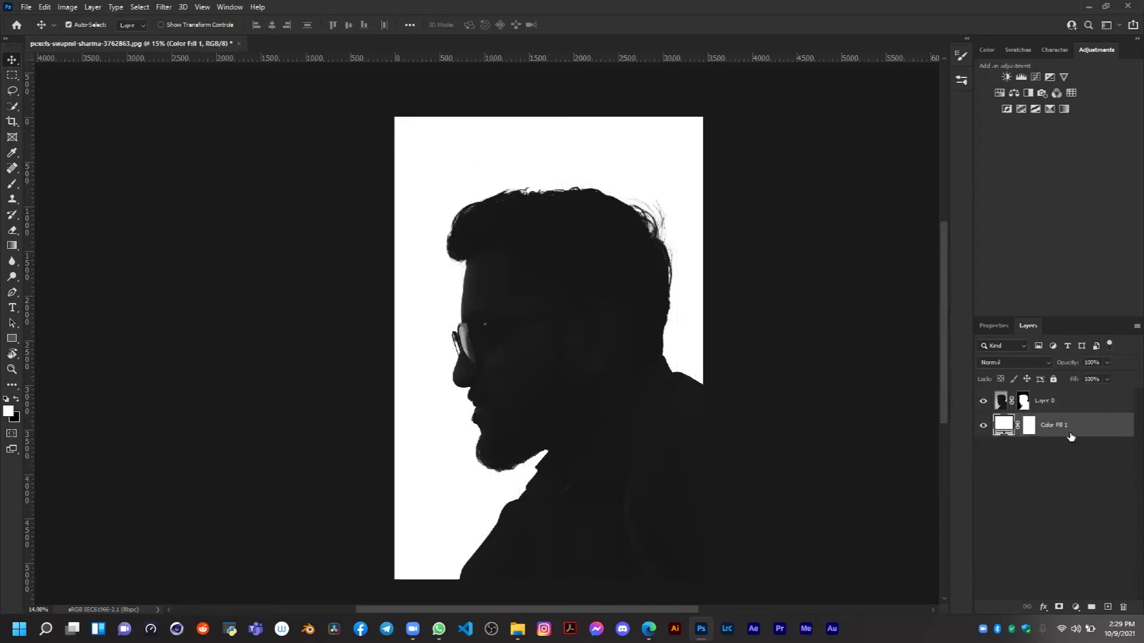
left_click(1063, 405)
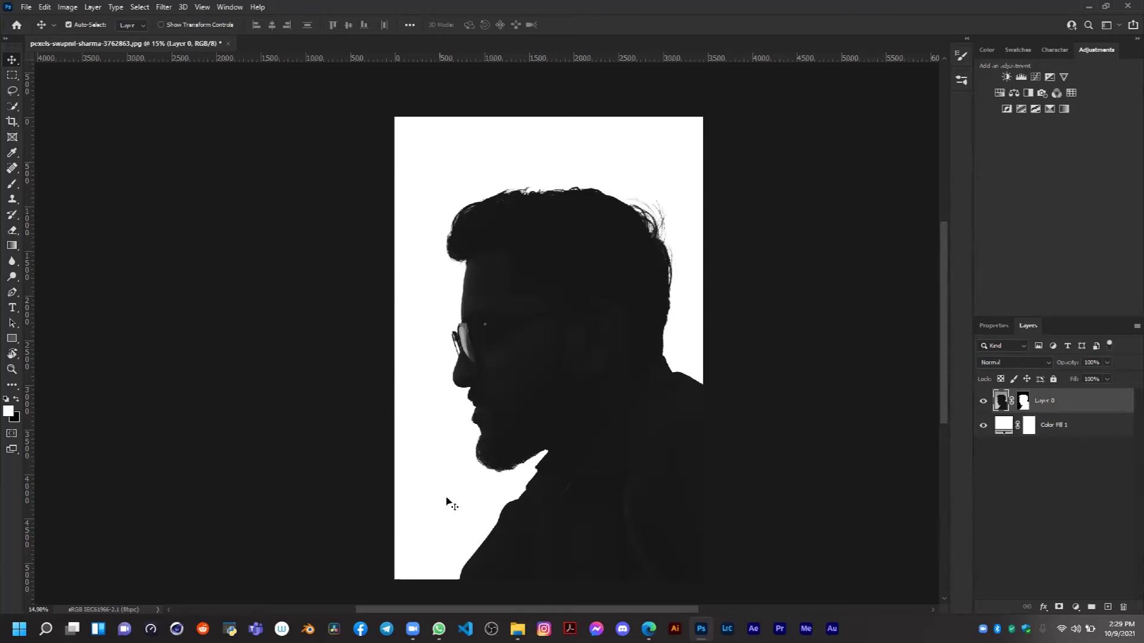
Switch to File Explorer and preview the mountain forest photo 001.jpg and the black-and-white foggy forest photo
key("alt+Tab")
left_click(785, 286)
left_click(779, 195)
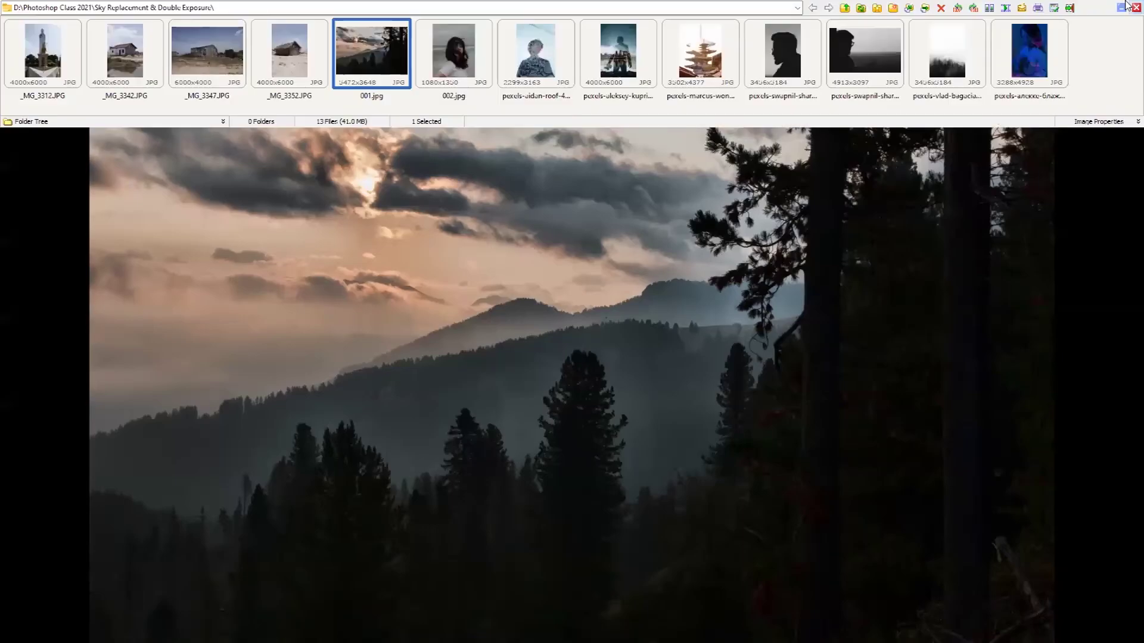
key("Escape")
left_click(770, 305)
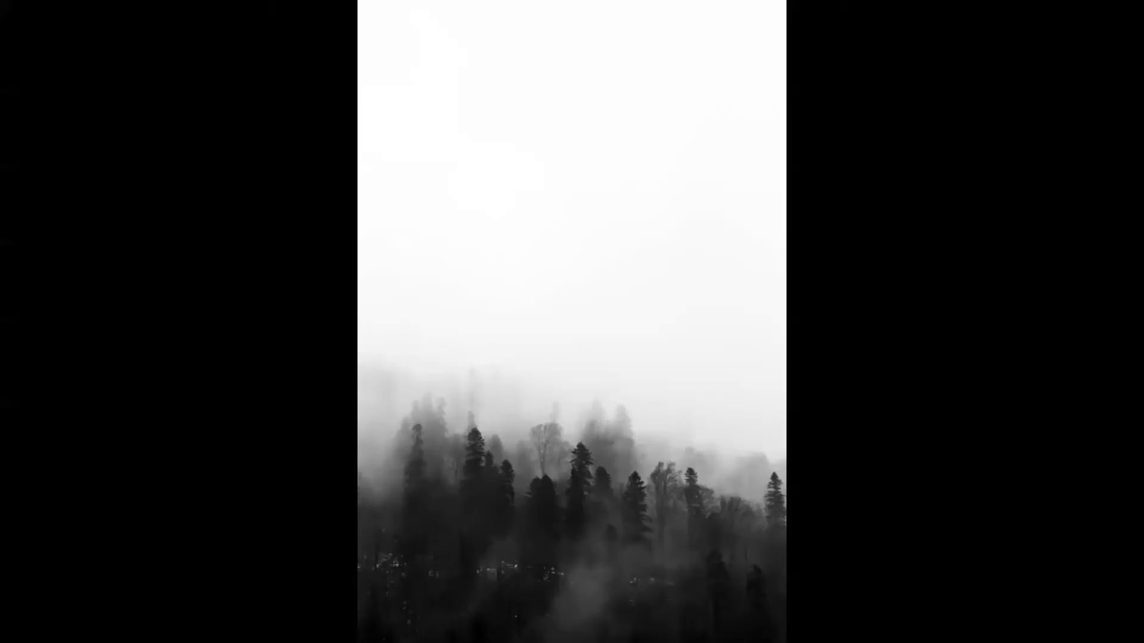
key("Escape")
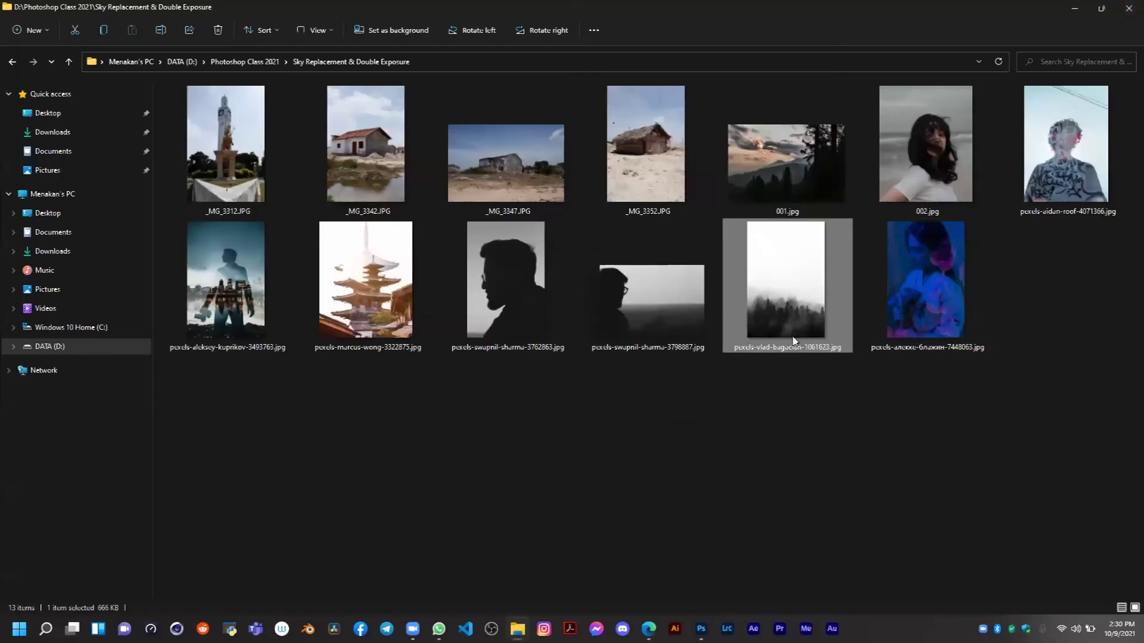
Place the black-and-white foggy forest photo from the folder into the Photoshop portrait document as the uppermost layer
left_click_drag(787, 288, 544, 400)
key("alt+Tab")
key("alt+Tab")
key("alt+Tab")
key("alt+Tab")
key("alt+Tab")
key("alt+Tab")
key("alt+Tab")
key("alt+Tab")
key("alt+Tab")
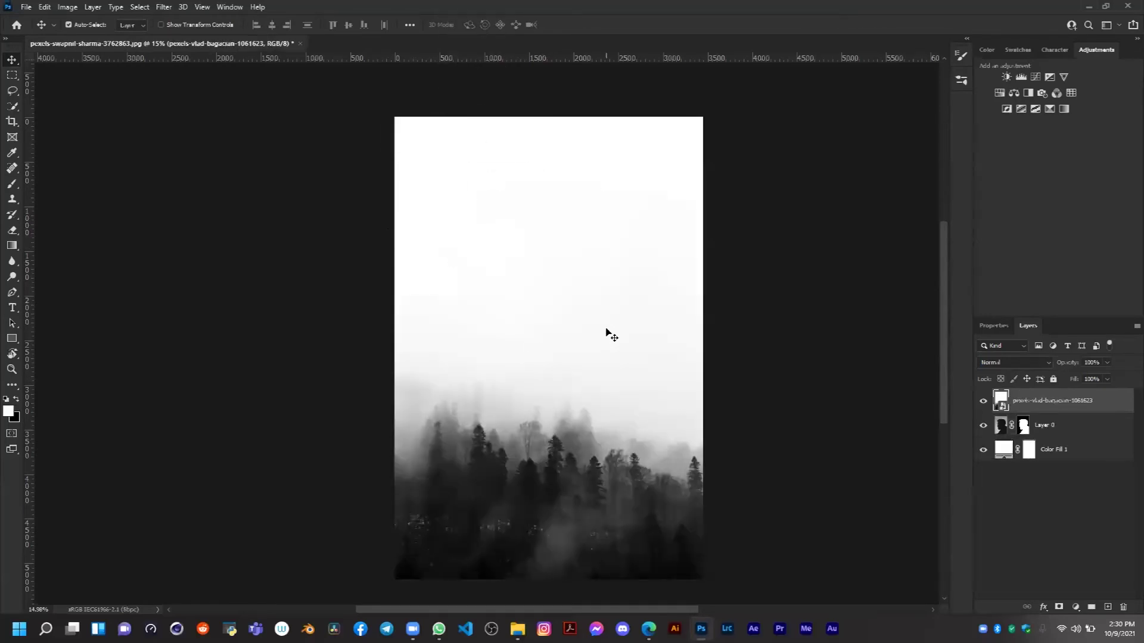
Rotate the forest image 90° and enlarge it to about 107% with Free Transform
scroll(605, 332, "down", 1)
key("ctrl")
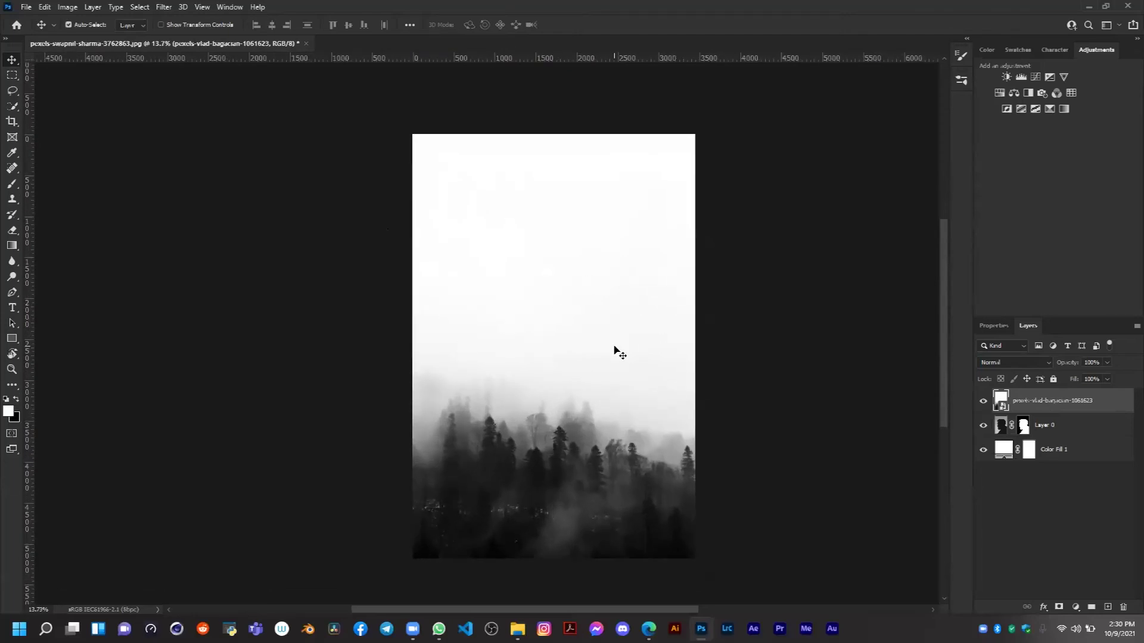
key("ctrl+t")
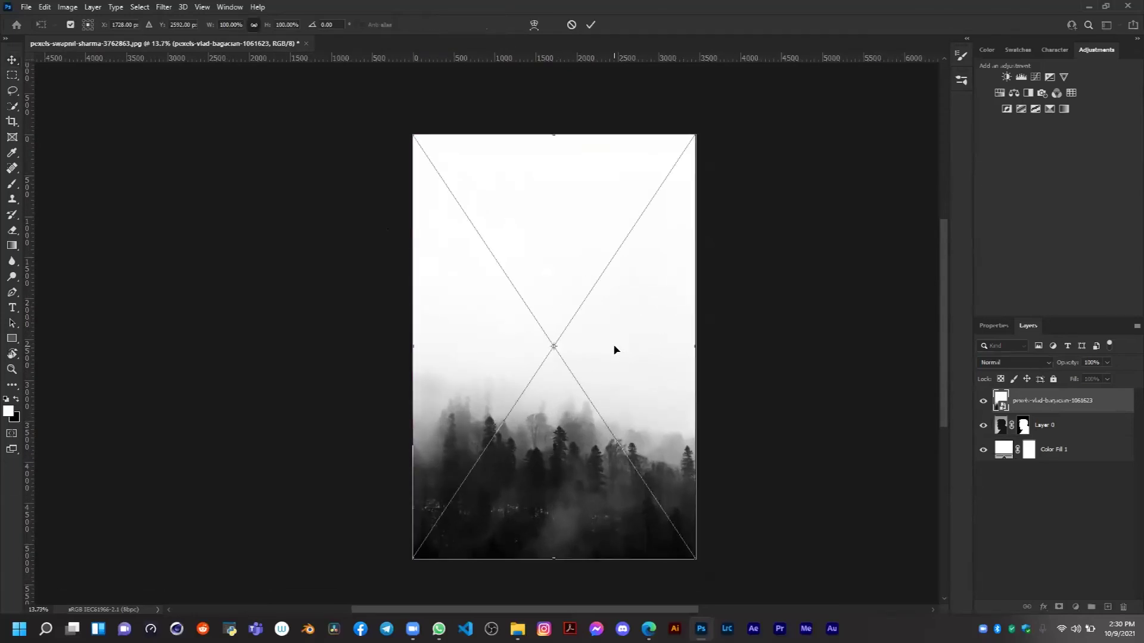
left_click_drag(708, 122, 755, 459)
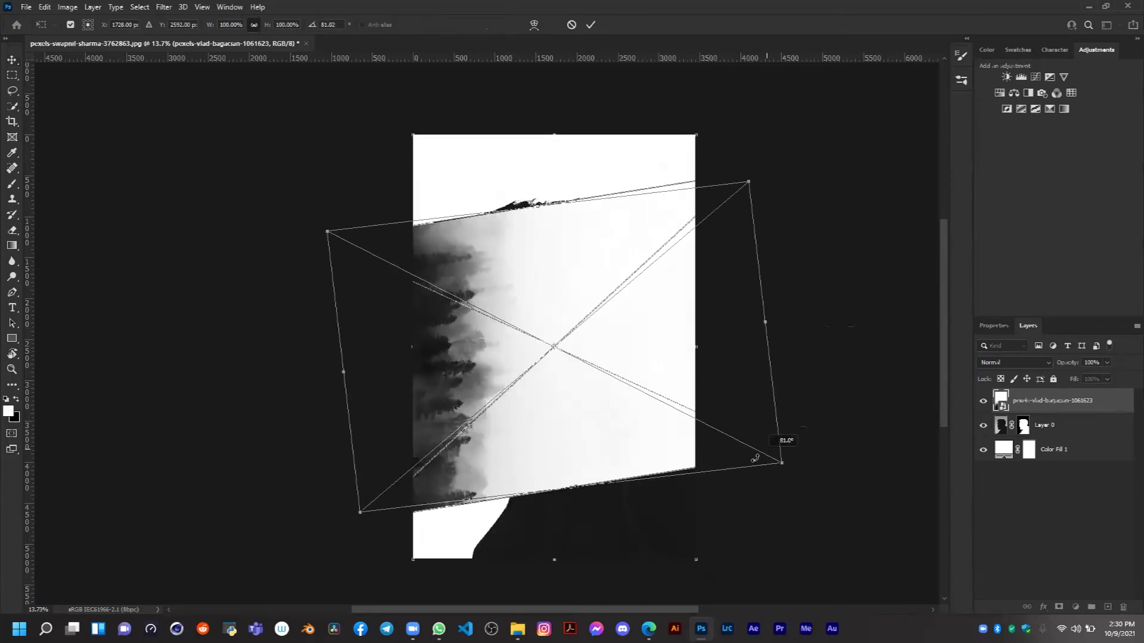
left_click_drag(769, 324, 861, 322)
left_click(340, 27)
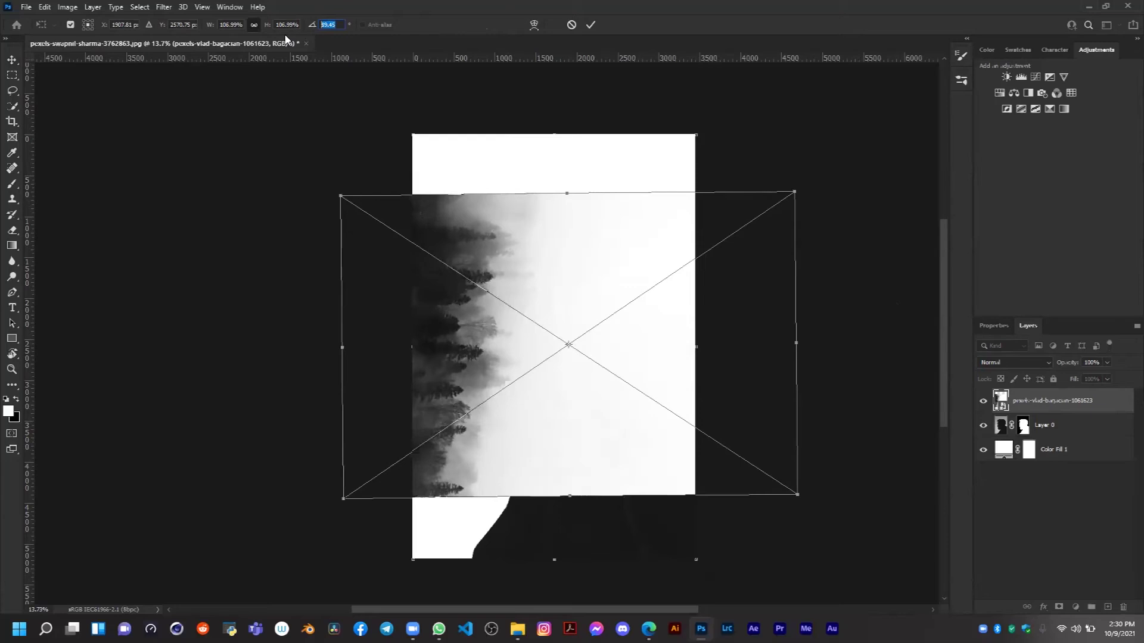
type("90")
left_click(591, 25)
Shift the rotated forest image so its trees overlap the man's face, checking against the portrait with the forest layer hidden
scroll(566, 324, "down", 1)
left_click_drag(544, 317, 635, 316)
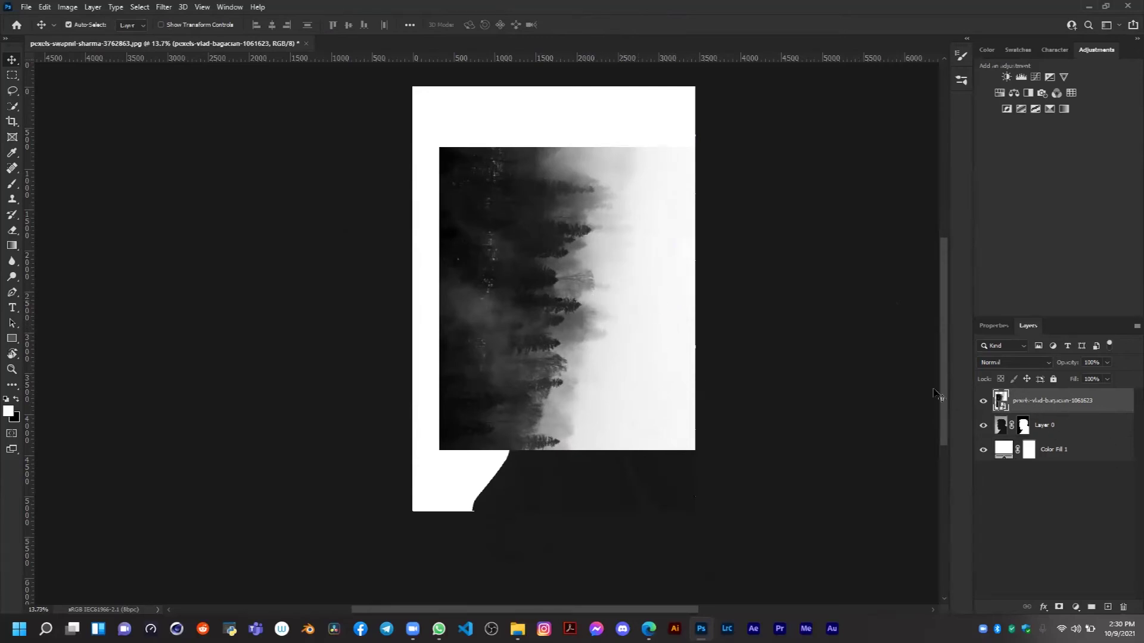
left_click(983, 401)
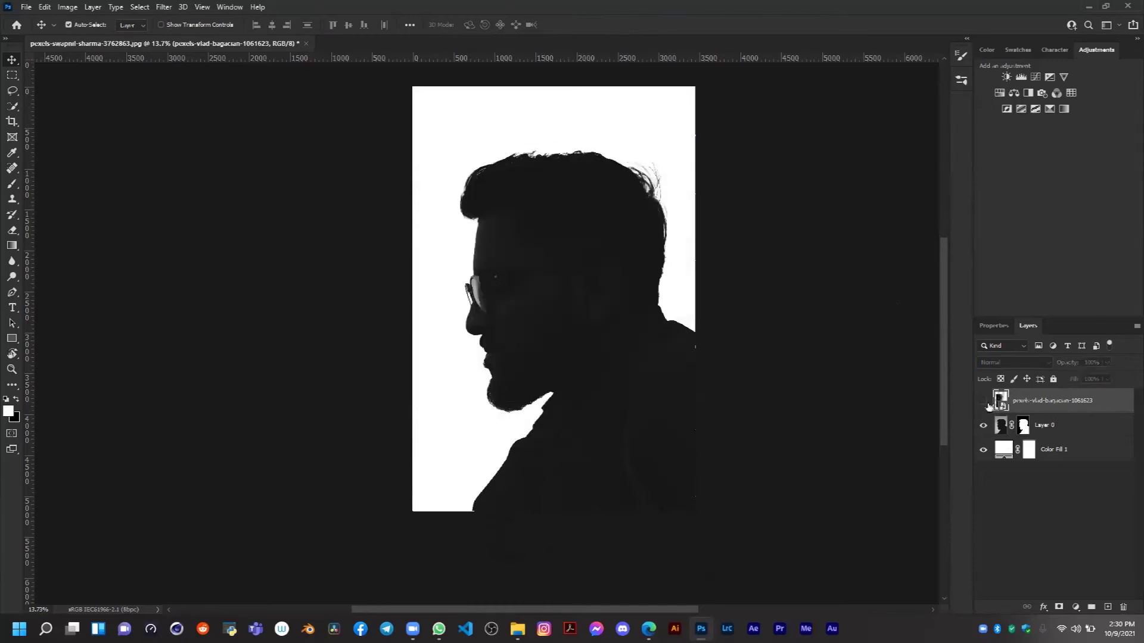
left_click(984, 402)
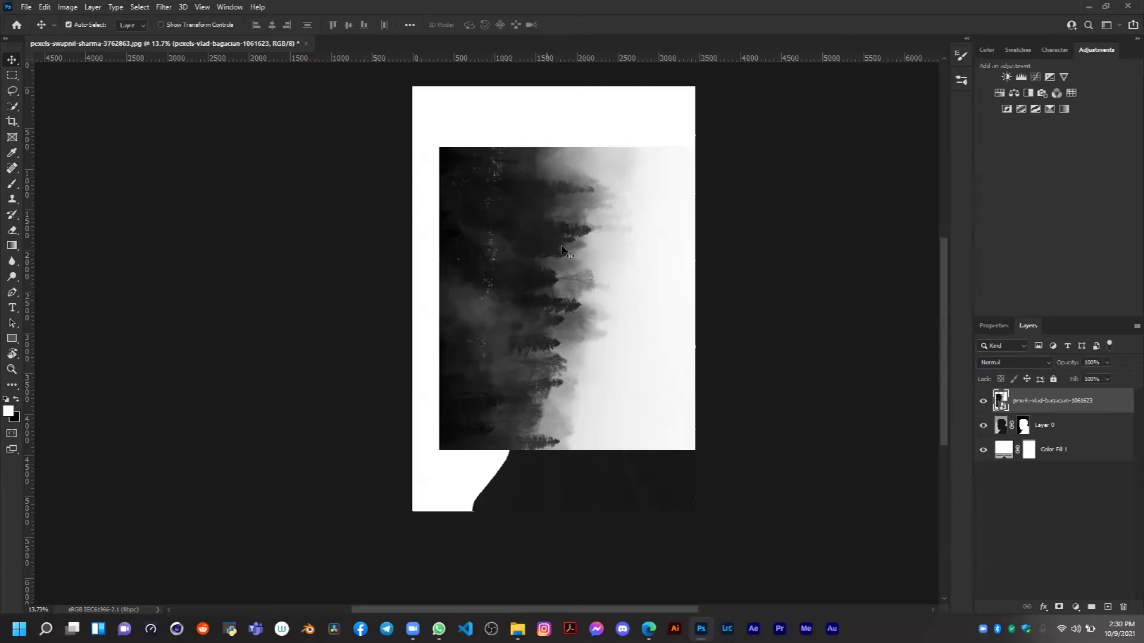
Preview blending modes on the forest layer, including Multiply, and set it to Screen
left_click(1001, 363)
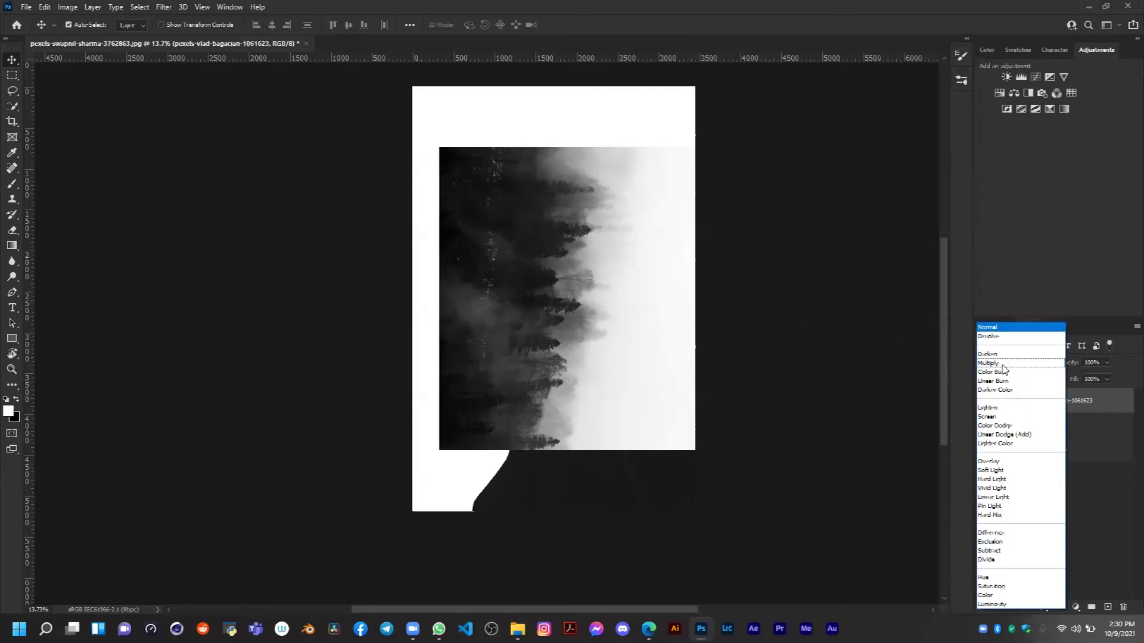
left_click(1126, 529)
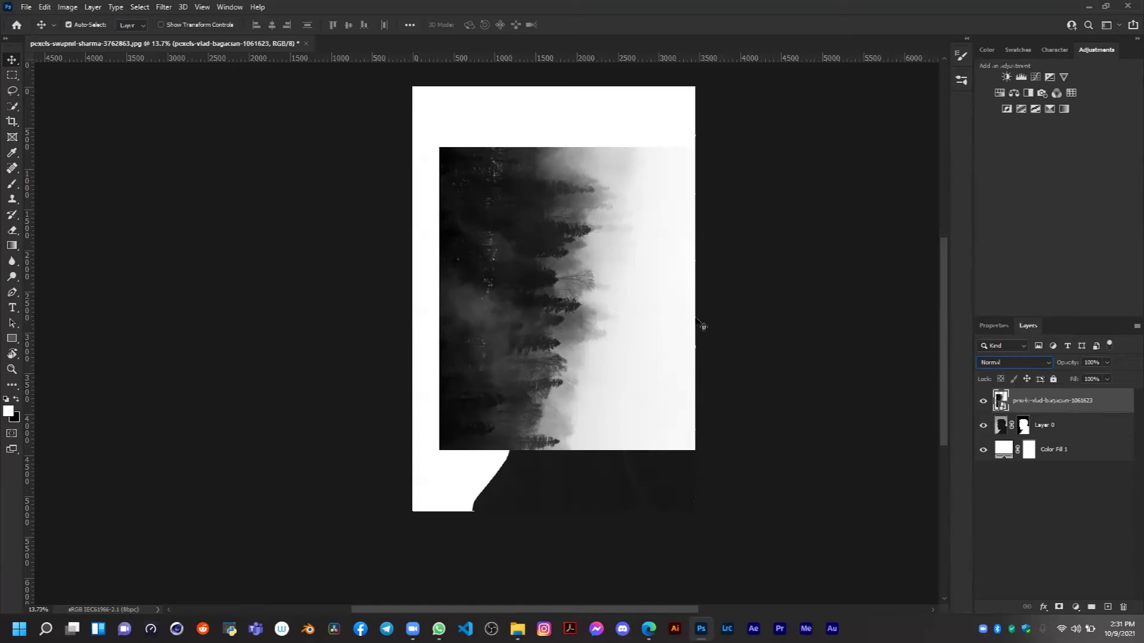
left_click(1006, 364)
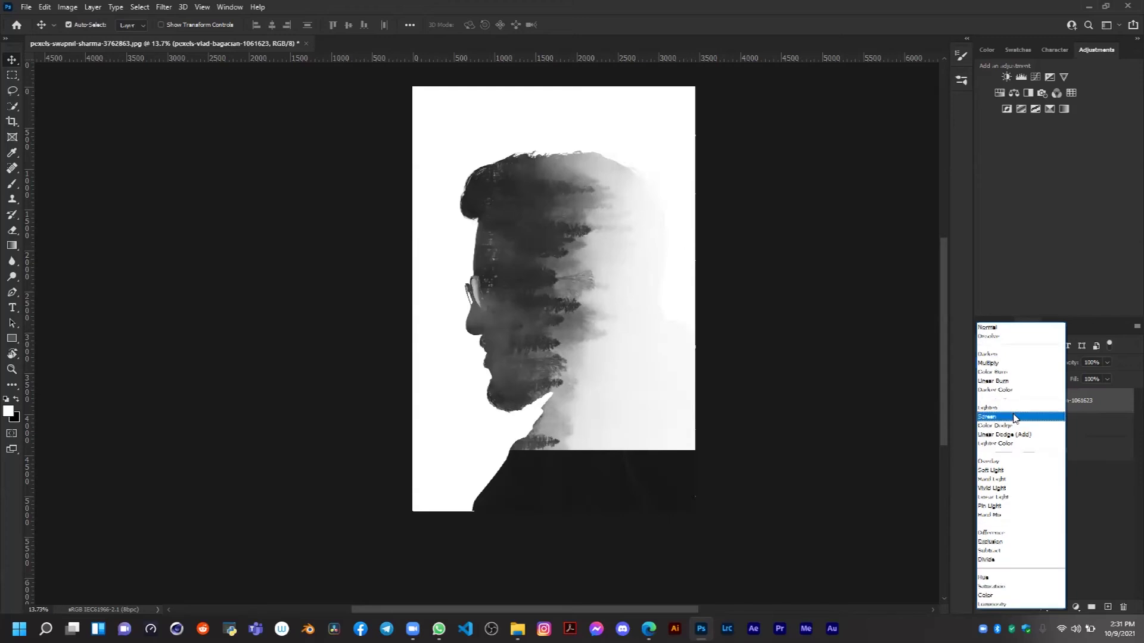
left_click(1015, 417)
left_click(1026, 363)
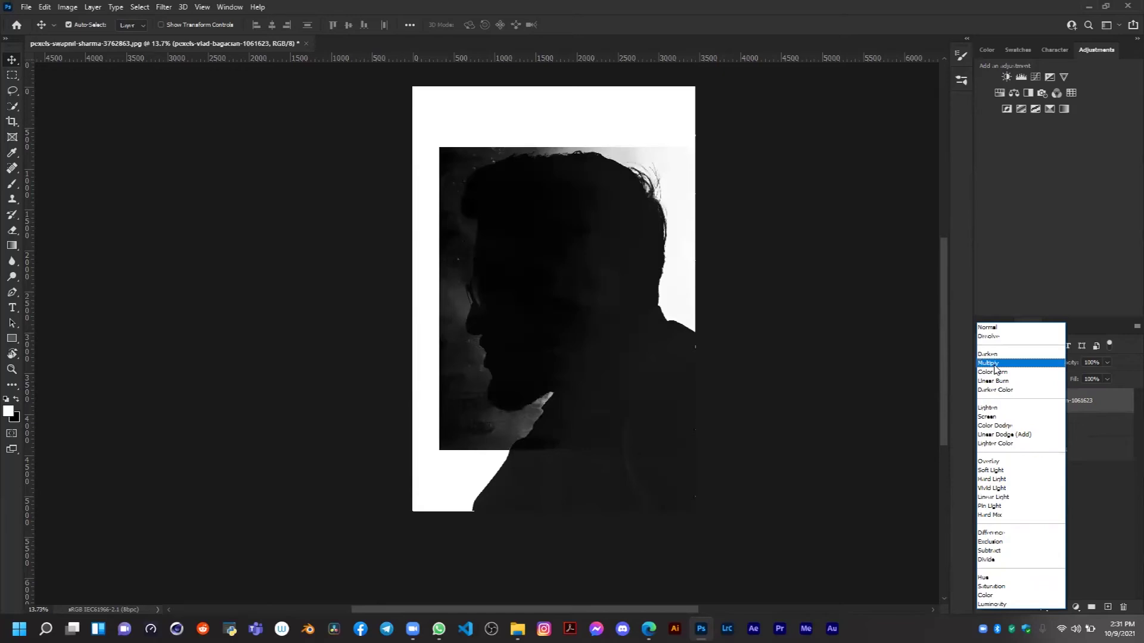
left_click(998, 417)
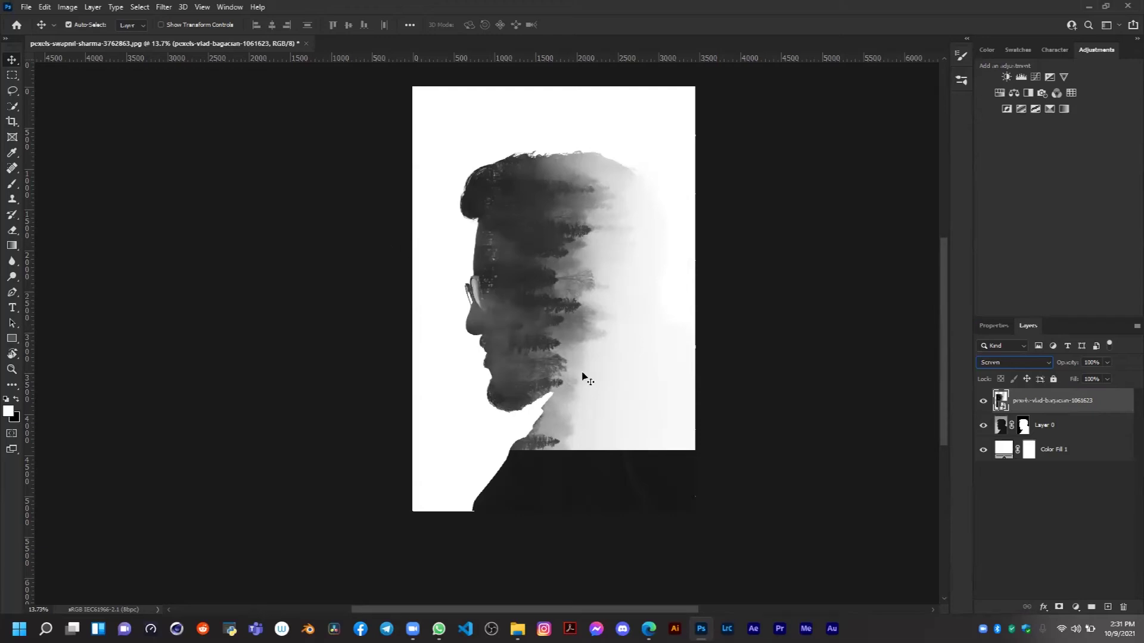
Enlarge the forest image to about 128% so it covers the man's shoulders down to the canvas edge
key("ctrl")
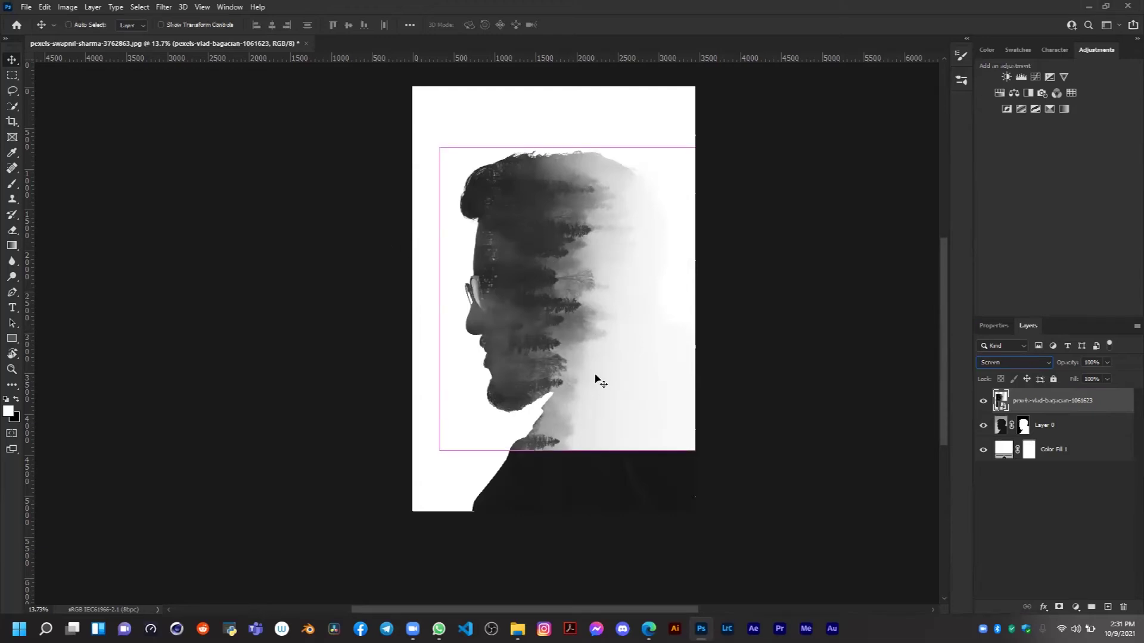
key("ctrl+t")
left_click_drag(666, 450, 659, 511)
left_click_drag(651, 454, 642, 453)
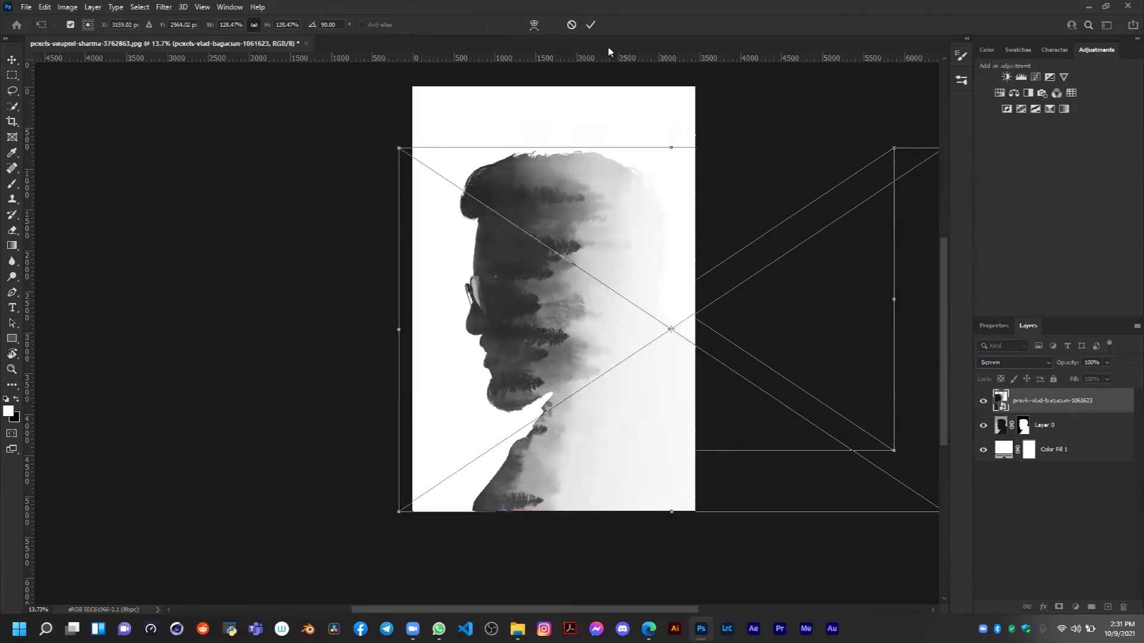
left_click(591, 25)
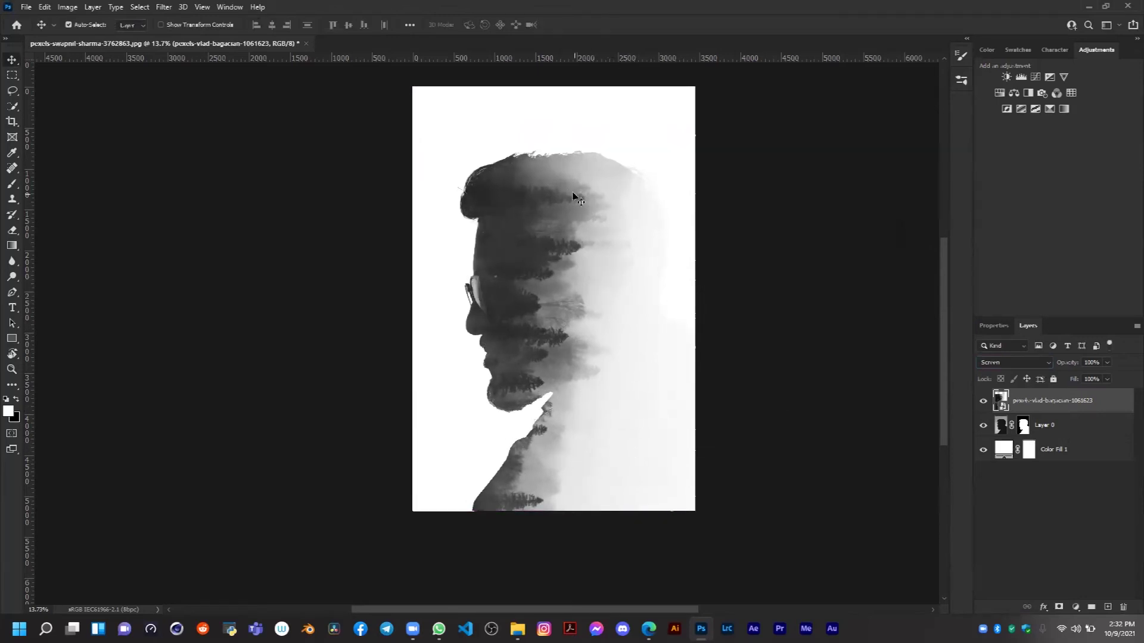
scroll(500, 216, "up", 3)
scroll(517, 179, "down", 1)
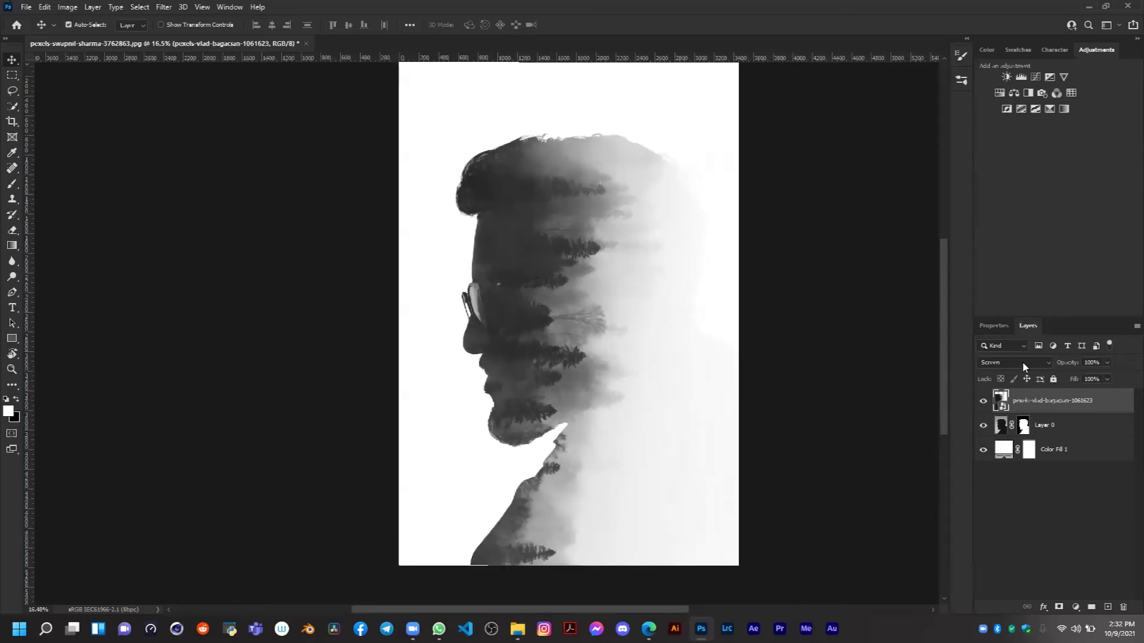
Set the forest layer's blending mode to Normal, then check the background fill's colour without changing it
left_click(1023, 365)
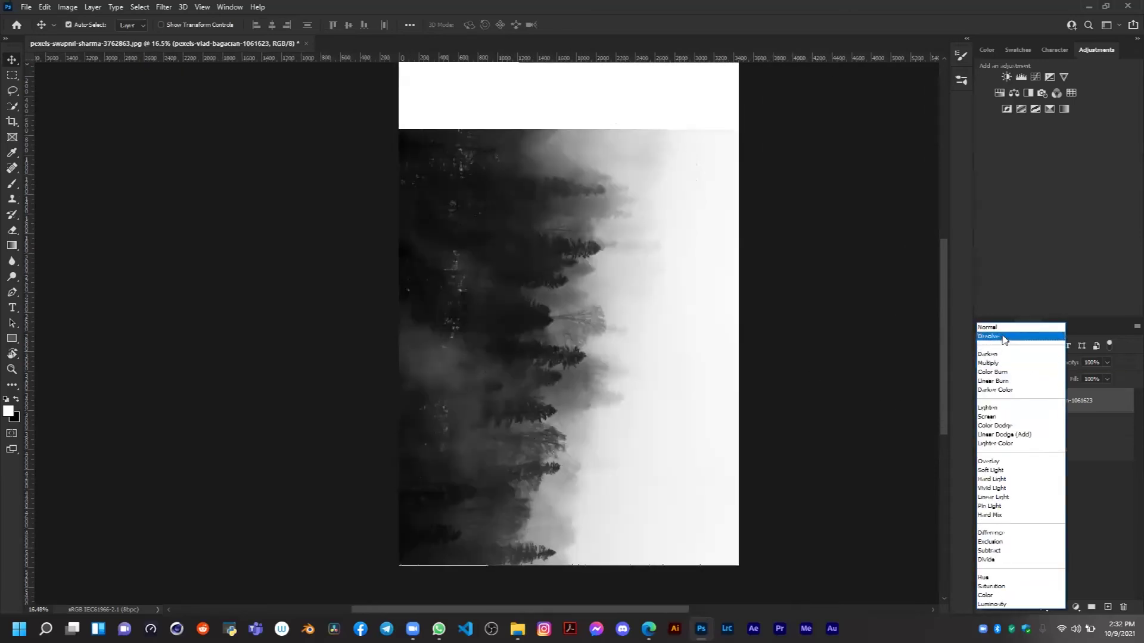
left_click(998, 327)
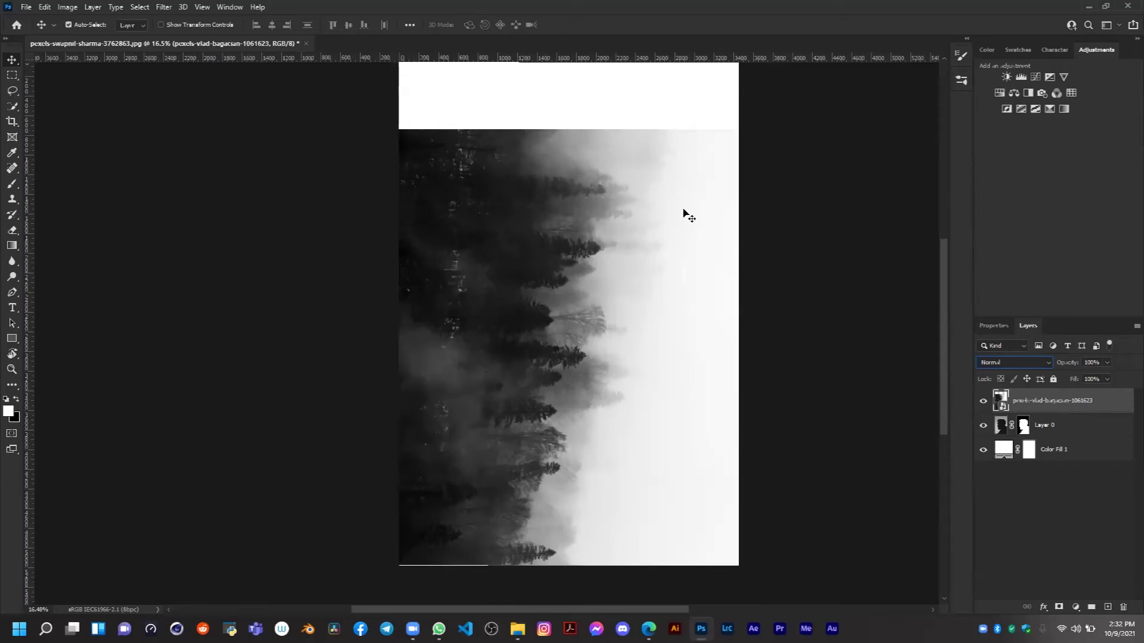
double_click(1004, 451)
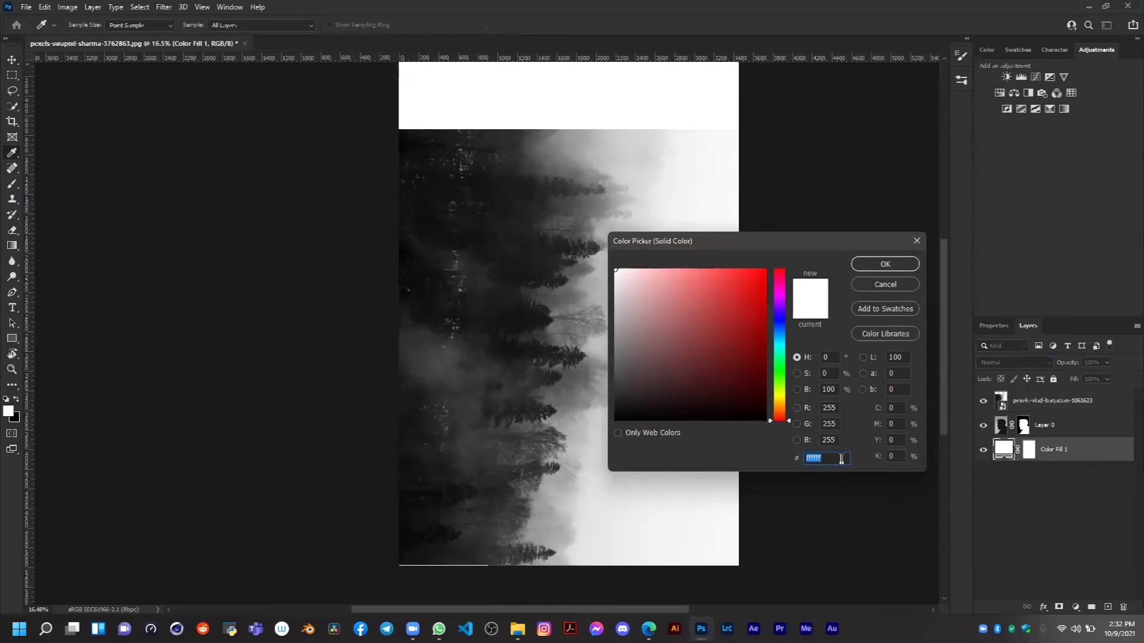
left_click(916, 241)
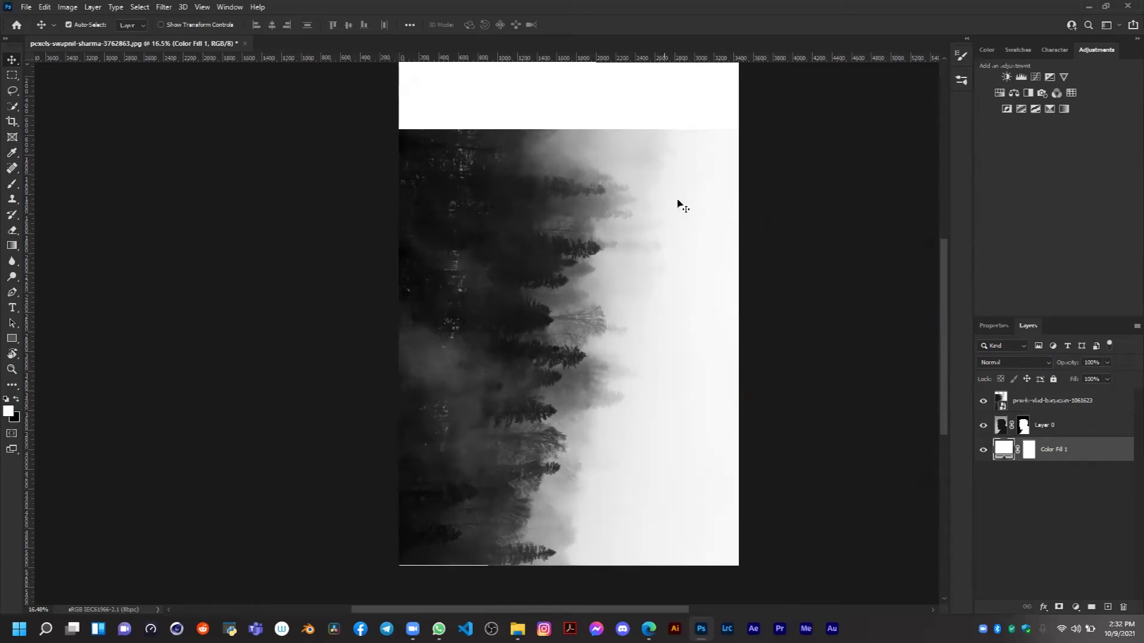
Sample the light fog area of the forest image as the foreground colour
key("i")
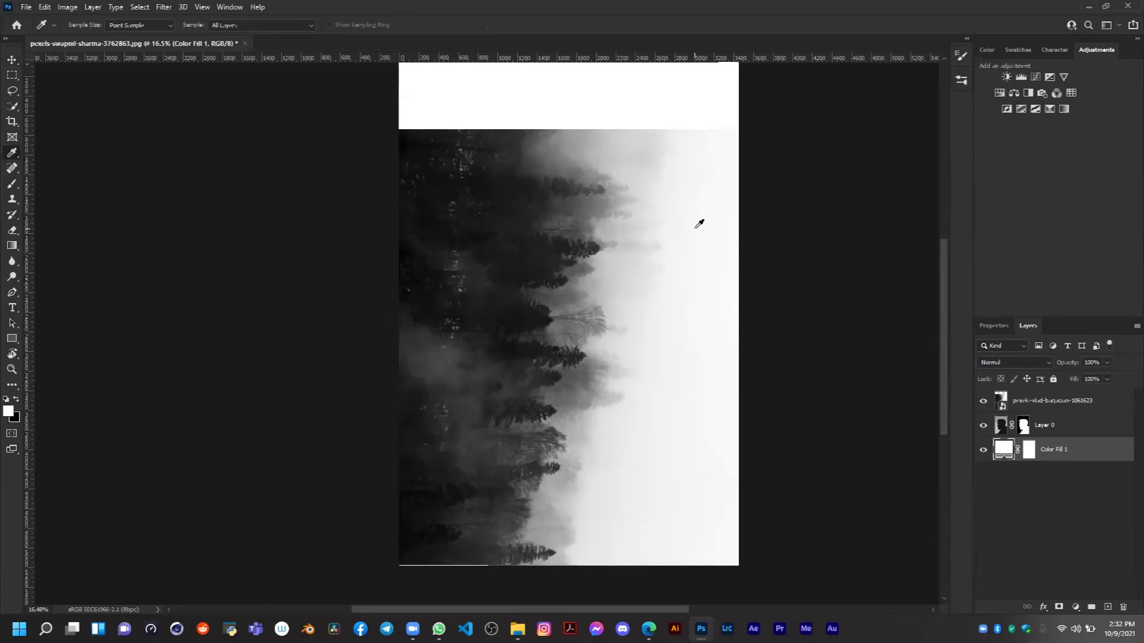
left_click(8, 410)
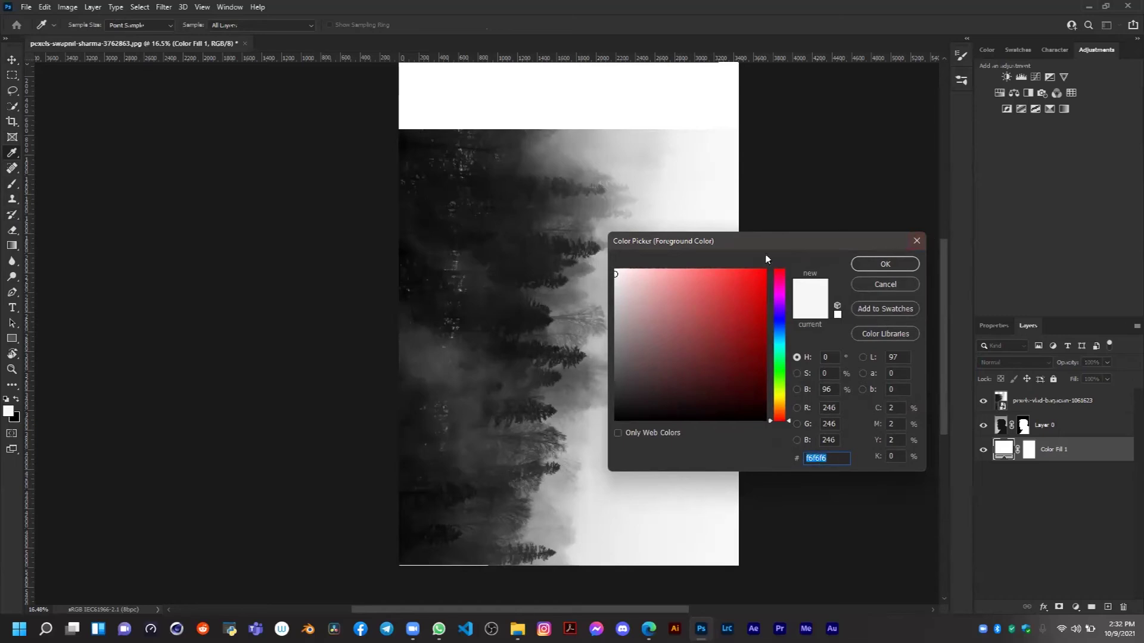
left_click_drag(666, 170, 698, 191)
left_click(867, 266)
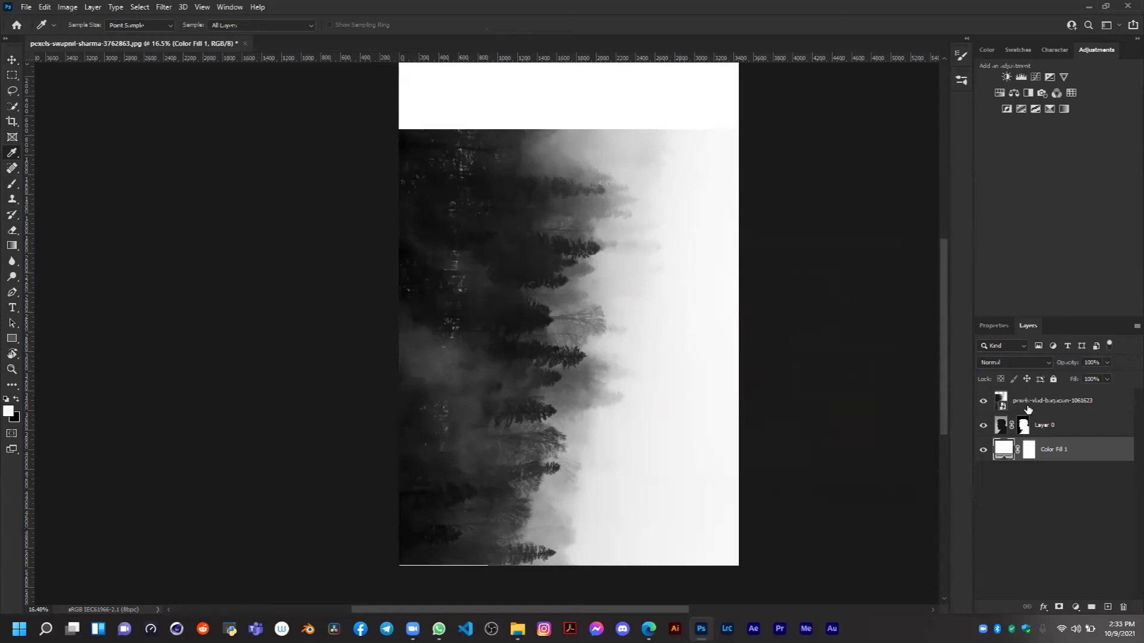
Restore the forest layer's blending mode to Screen
left_click(1038, 405)
left_click(1031, 363)
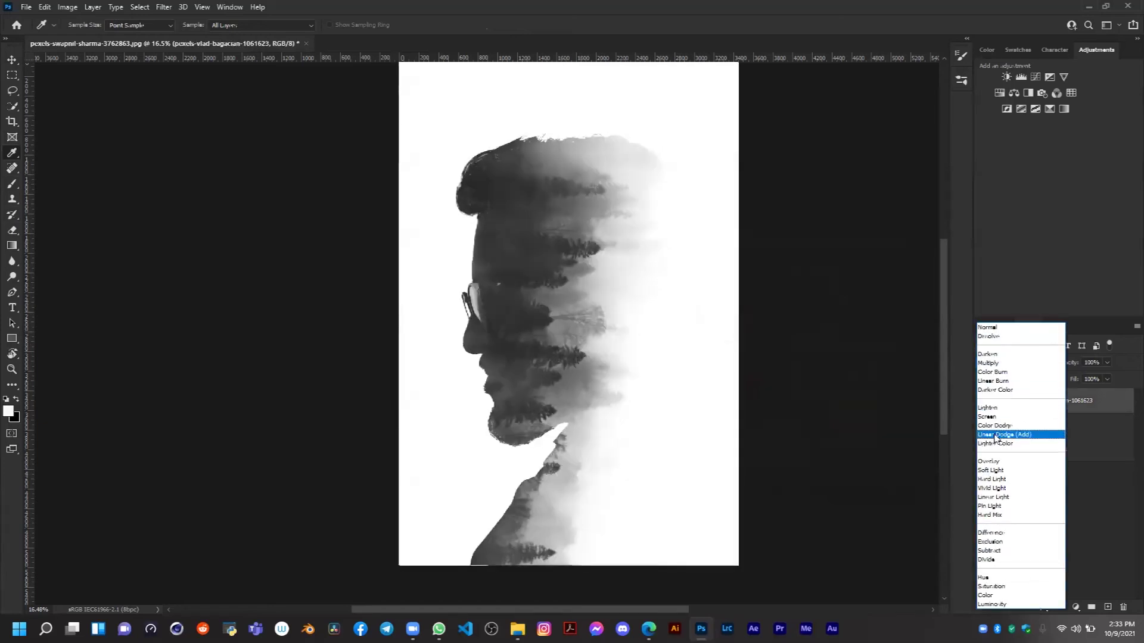
left_click(1000, 417)
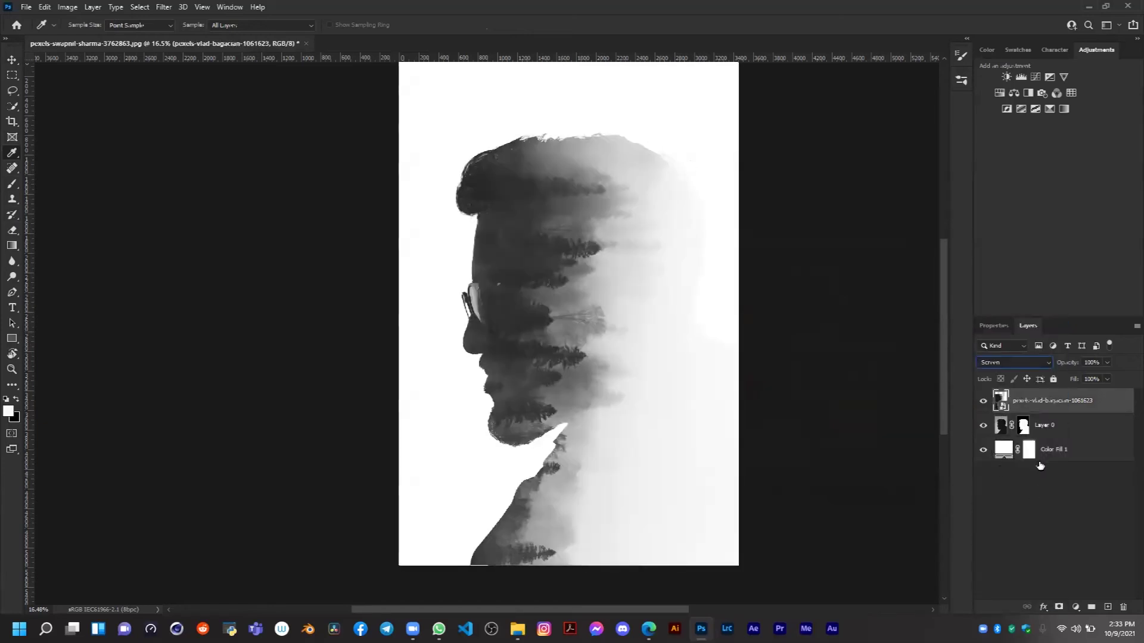
Recolour the Color Fill 1 background with light grey #f7f7f7 sampled from the fog behind the head, and check it by toggling its visibility
left_click(1054, 454)
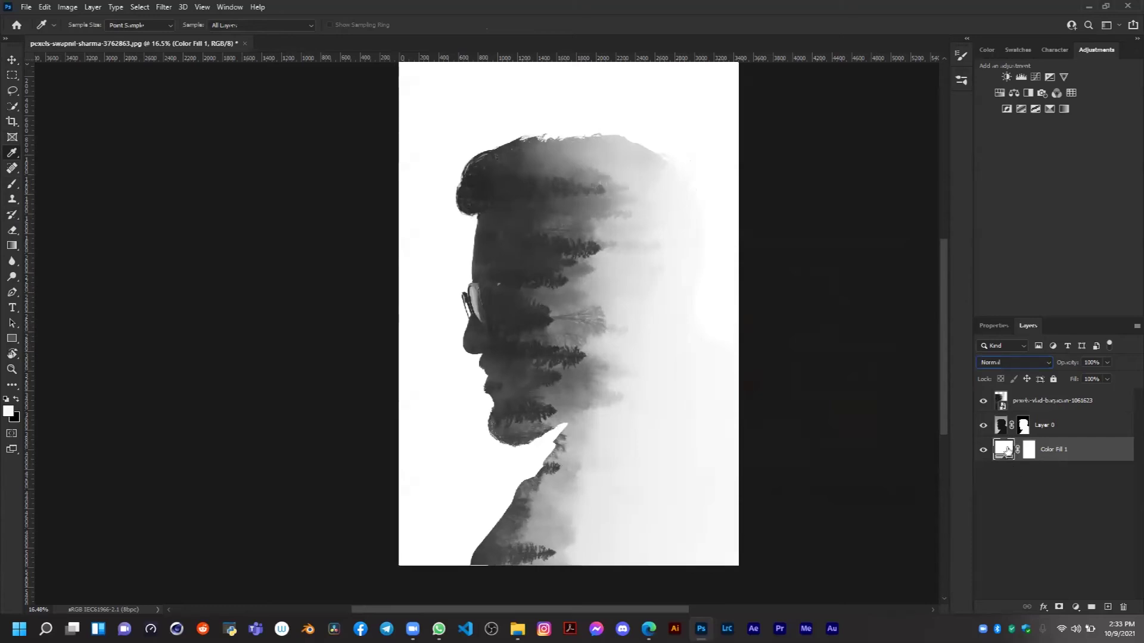
left_click(1030, 451)
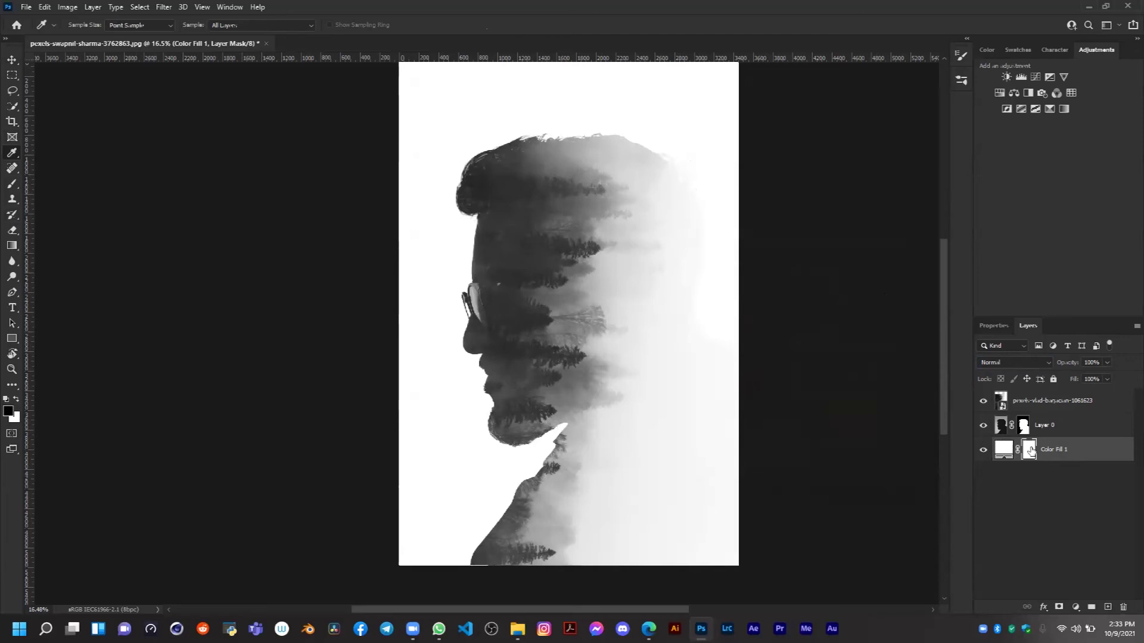
left_click(1004, 448)
left_click(1029, 451)
left_click(1004, 448)
left_click(1027, 454)
left_click(1005, 450)
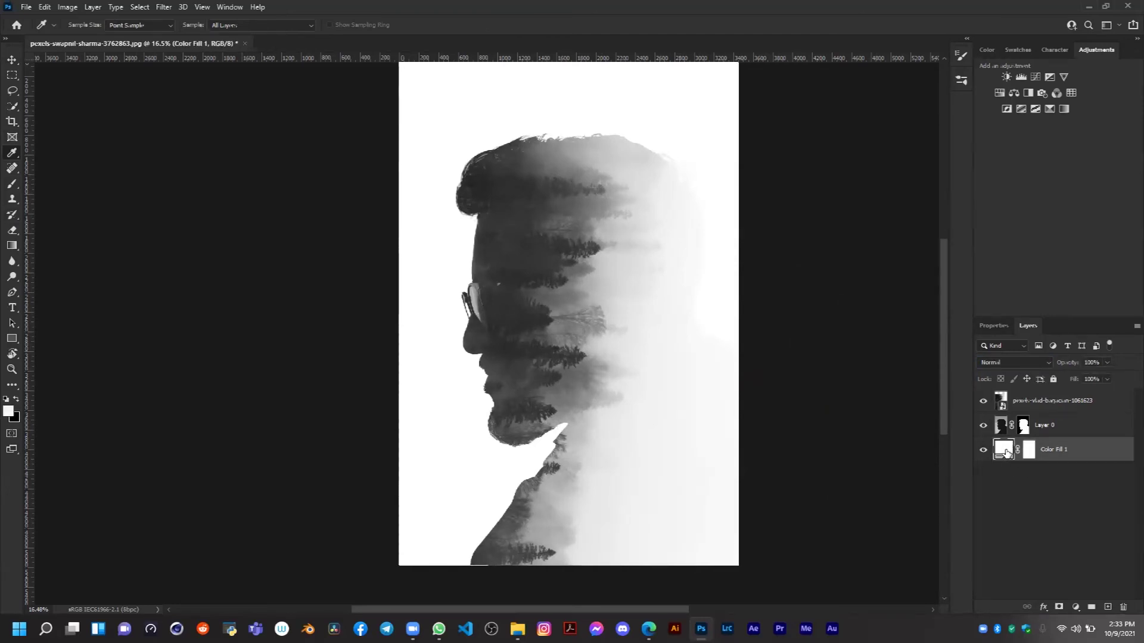
double_click(1006, 453)
left_click_drag(756, 245, 878, 269)
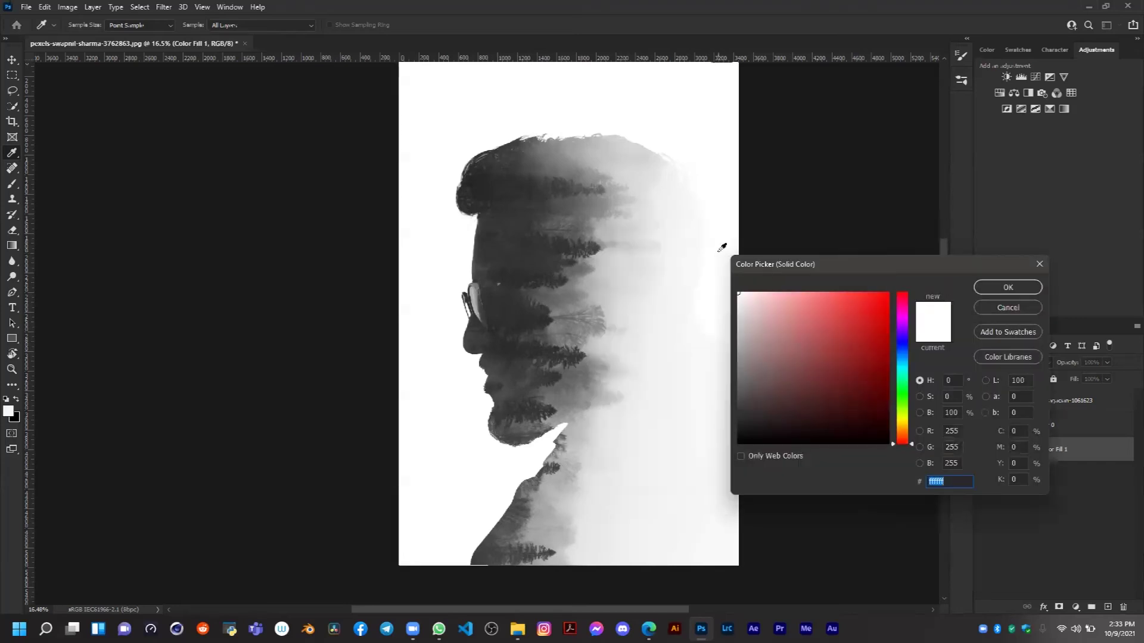
left_click(694, 227)
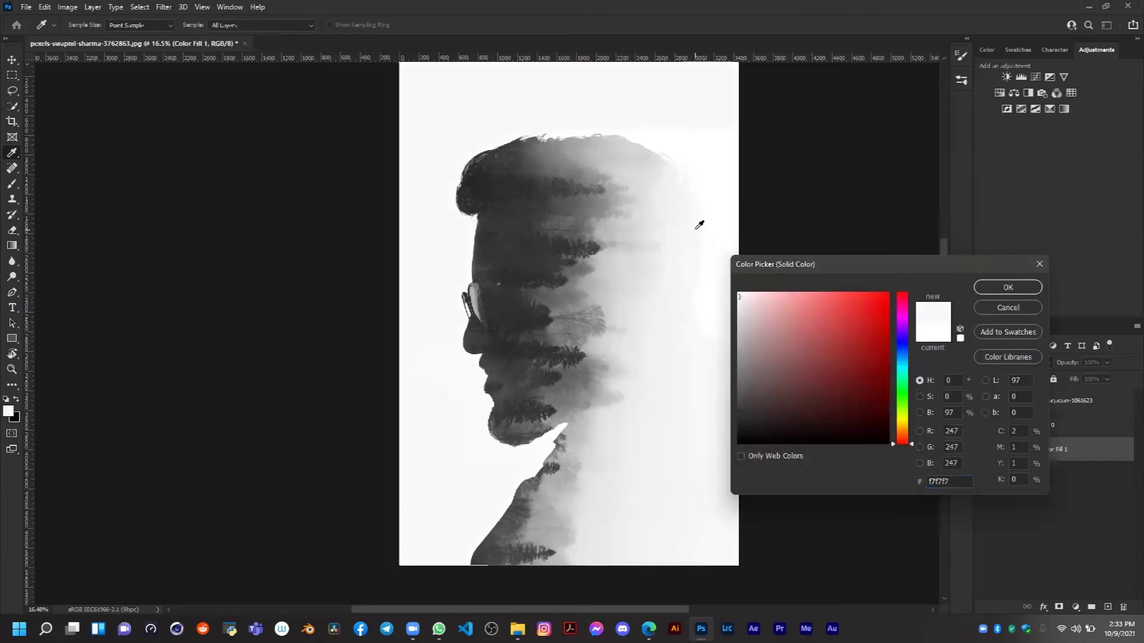
left_click(1011, 287)
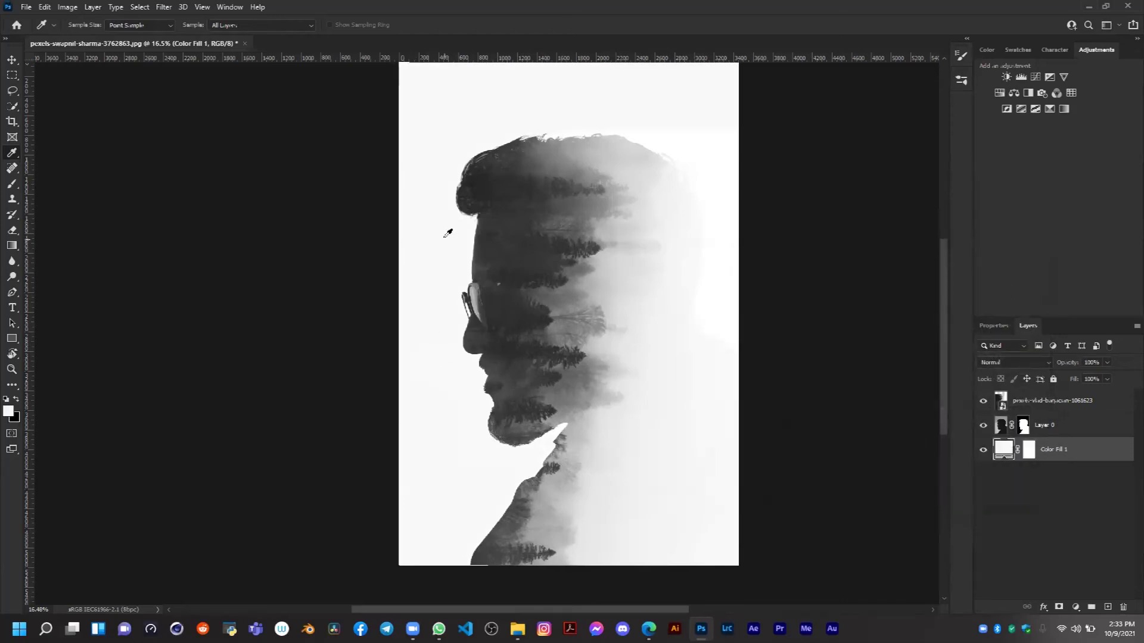
left_click(983, 452)
left_click(983, 451)
Try to paint with the Brush tool on the forest layer's fog behind the head
key("b")
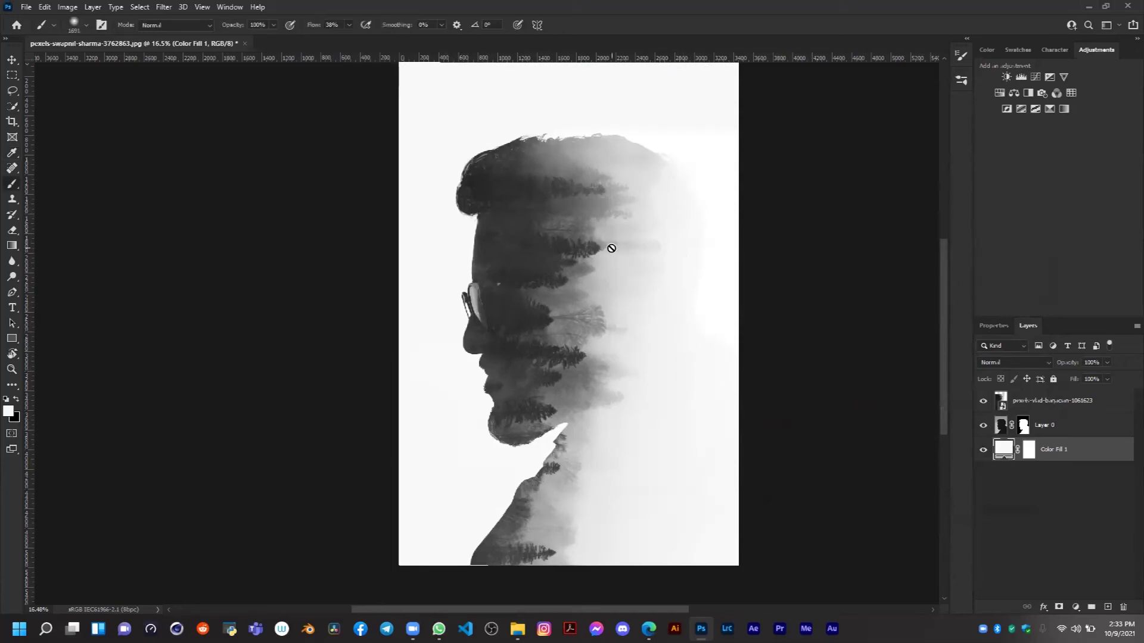
key("alt+bracketright")
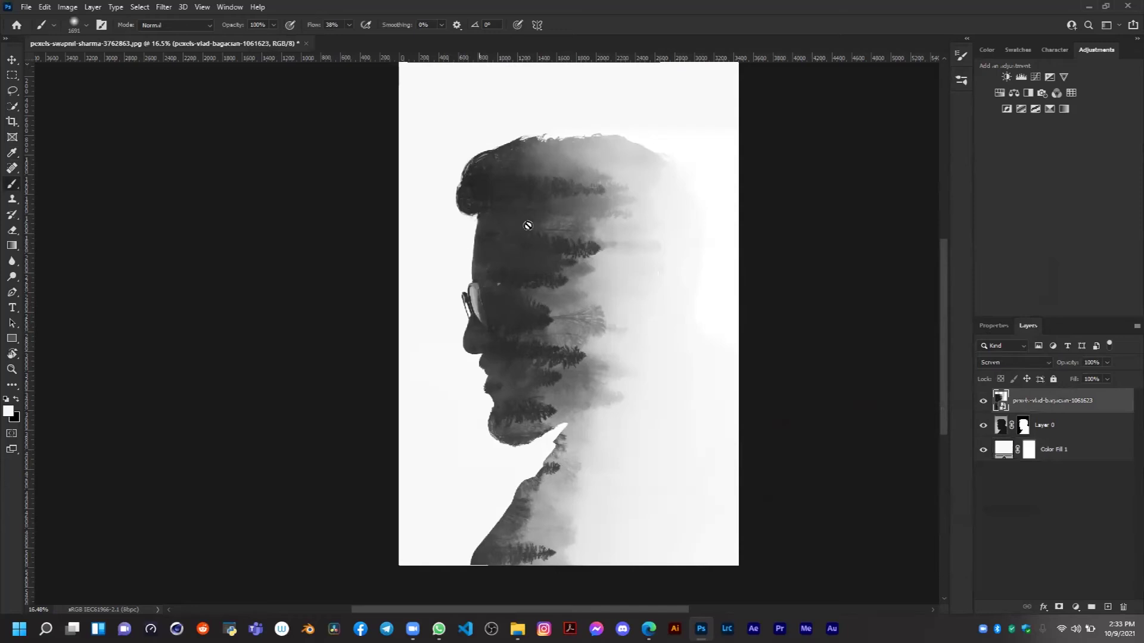
left_click(682, 263)
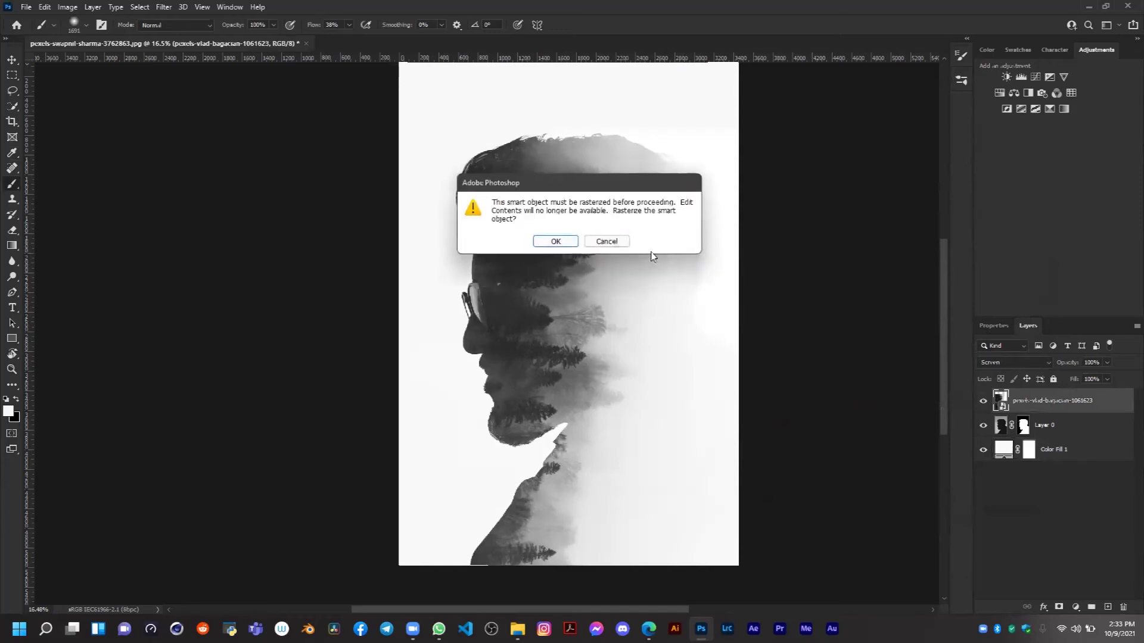
left_click(546, 238)
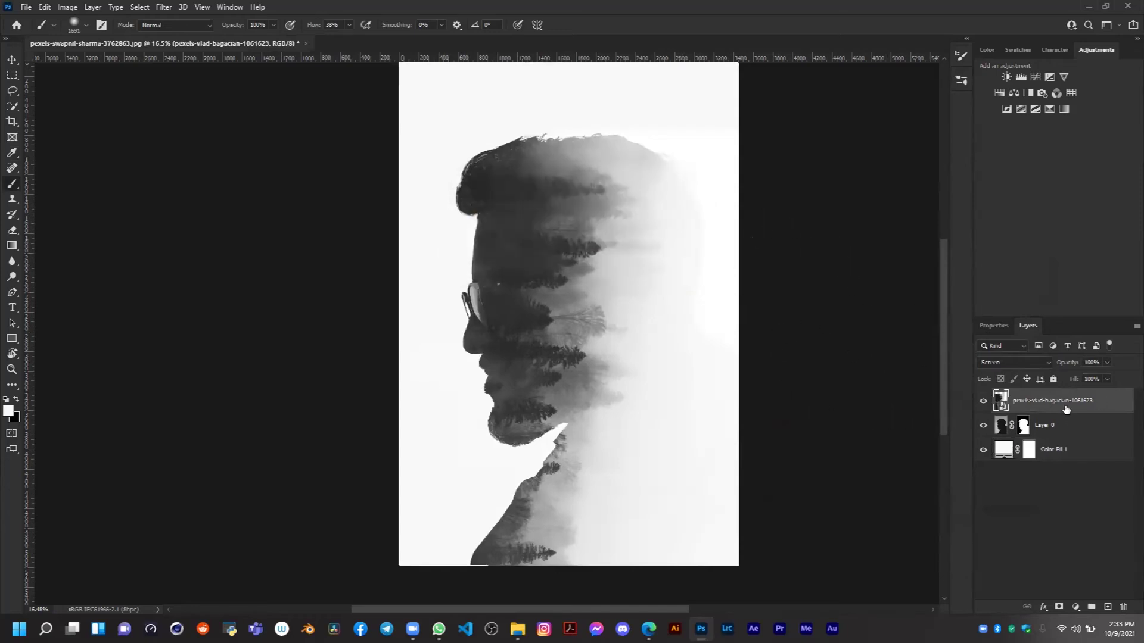
left_click(1049, 425)
scroll(631, 315, "down", 3)
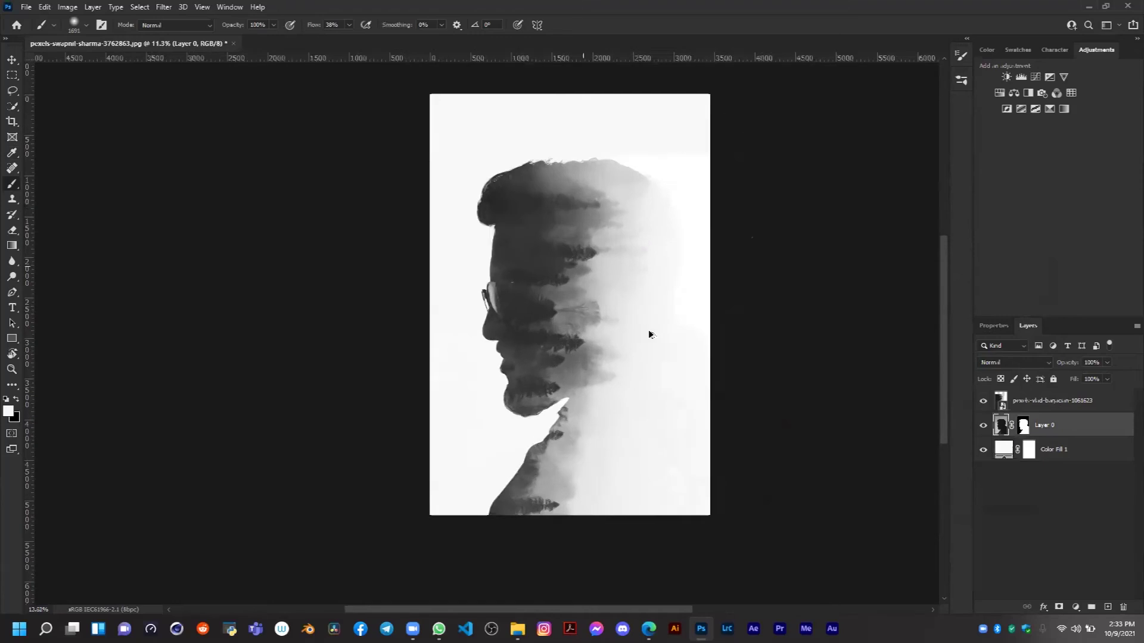
scroll(649, 334, "up", 3)
key("v")
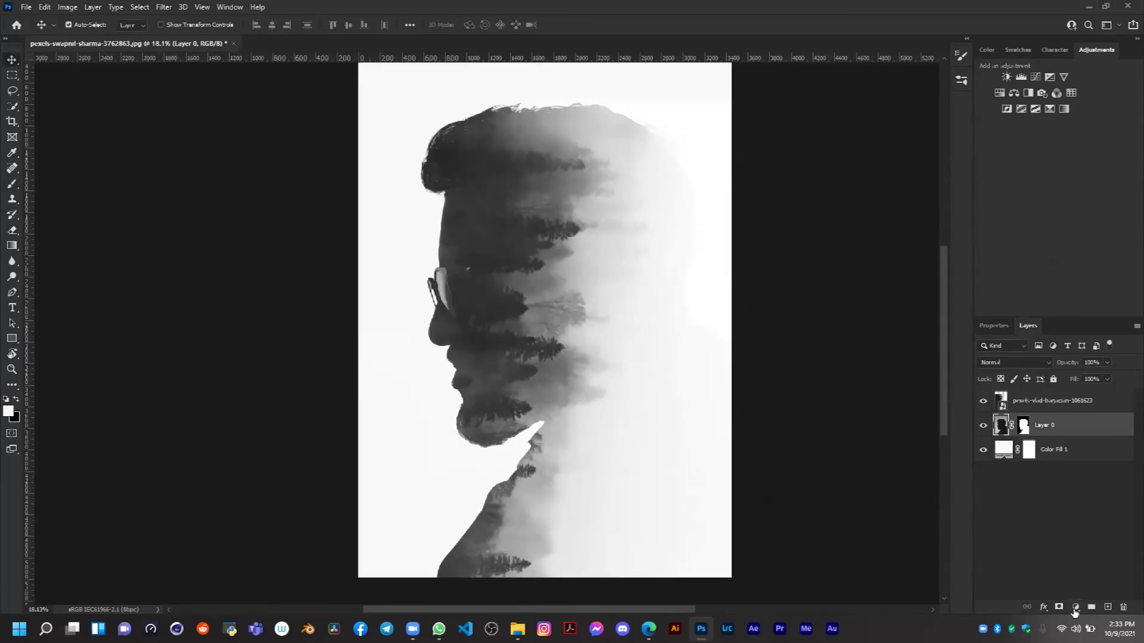
left_click(1076, 607)
left_click(1021, 470)
Clip the forest layer to the portrait on Layer 0 and shift the trees slightly toward the back of the head
left_click(1035, 404)
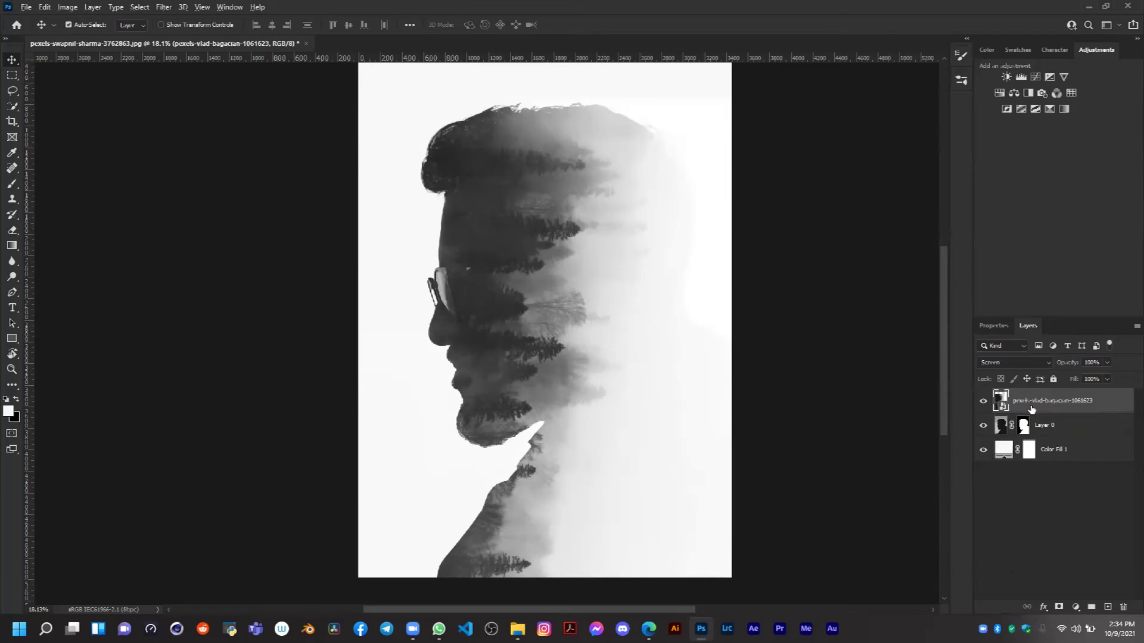
left_click_drag(1036, 412, 1041, 409)
left_click(1041, 411, "alt")
left_click_drag(488, 246, 502, 245)
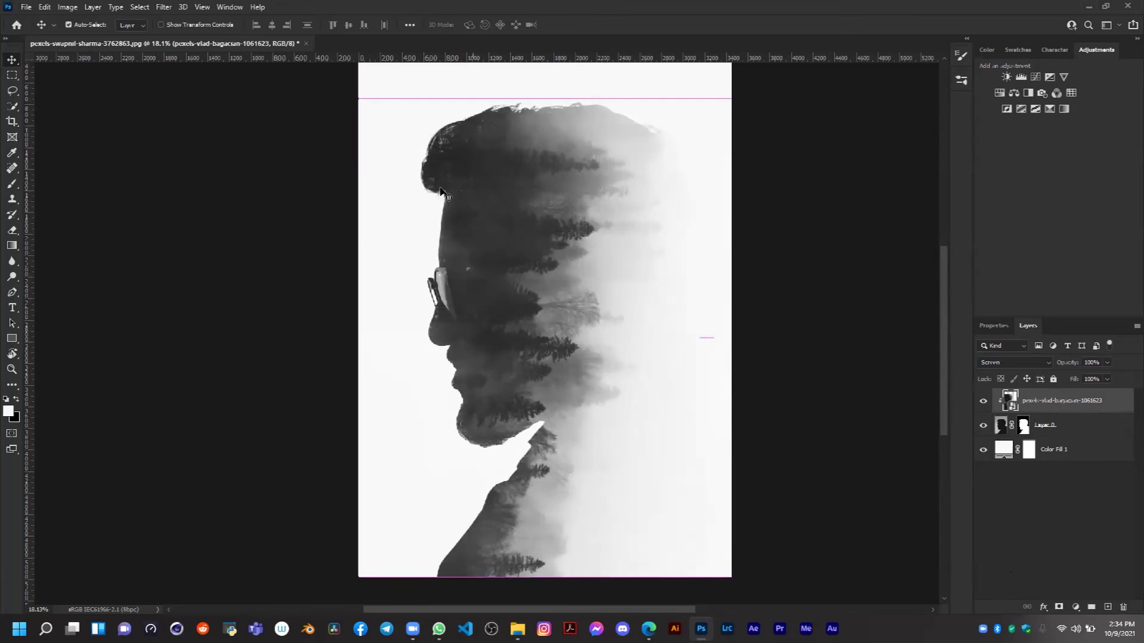
scroll(416, 298, "up", 2)
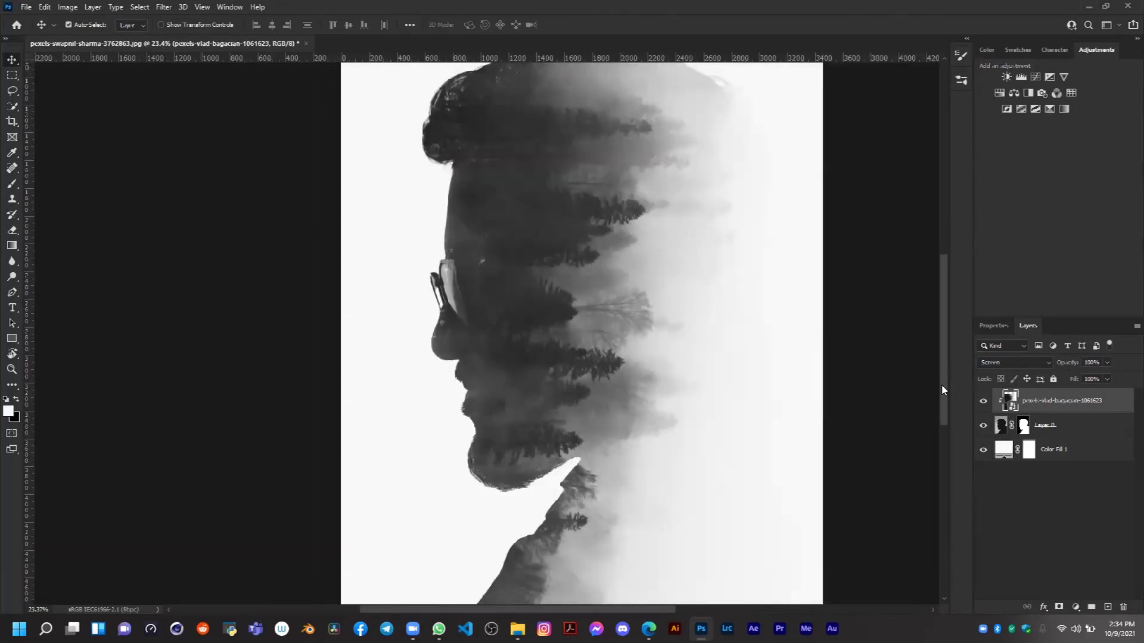
mouse_move(1070, 365)
left_mouse_down()
mouse_move(1059, 365)
mouse_move(1074, 364)
left_mouse_up()
scroll(870, 371, "down", 2)
scroll(828, 374, "right", 2)
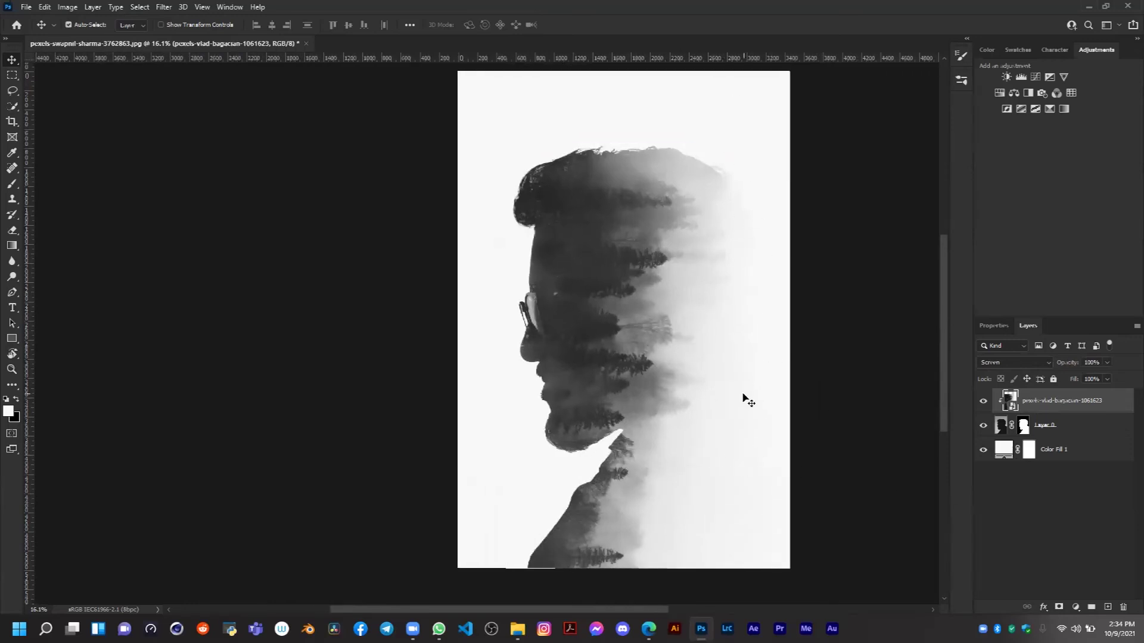
Paint black with a large soft brush on Layer 0's mask to fade the back of the head and shoulders into the background
key("b")
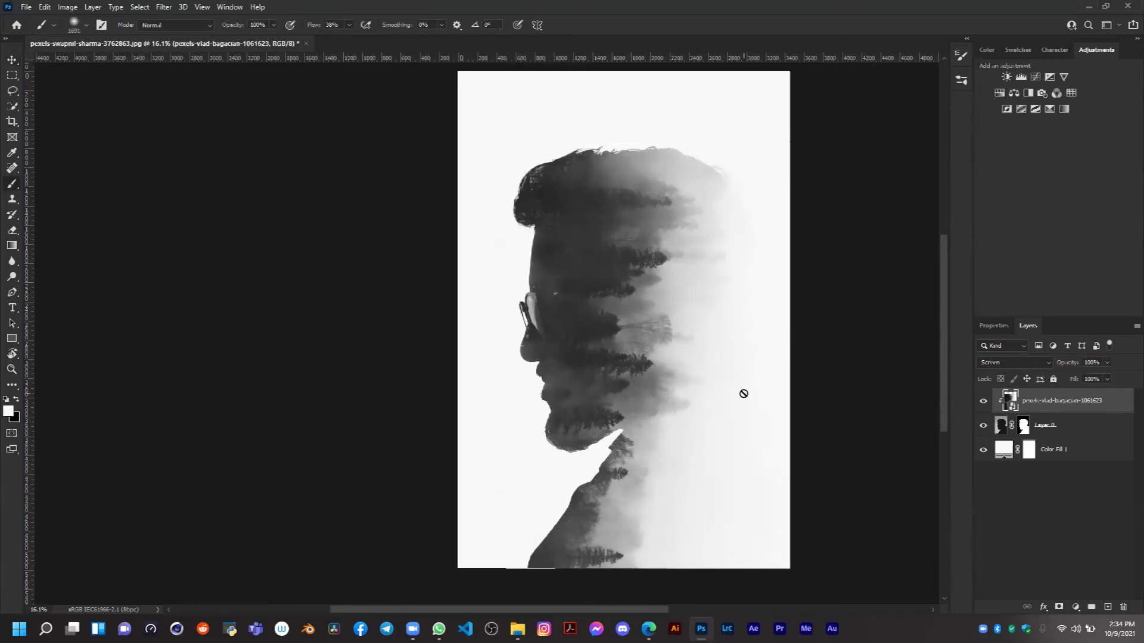
left_click(1023, 429)
key("x")
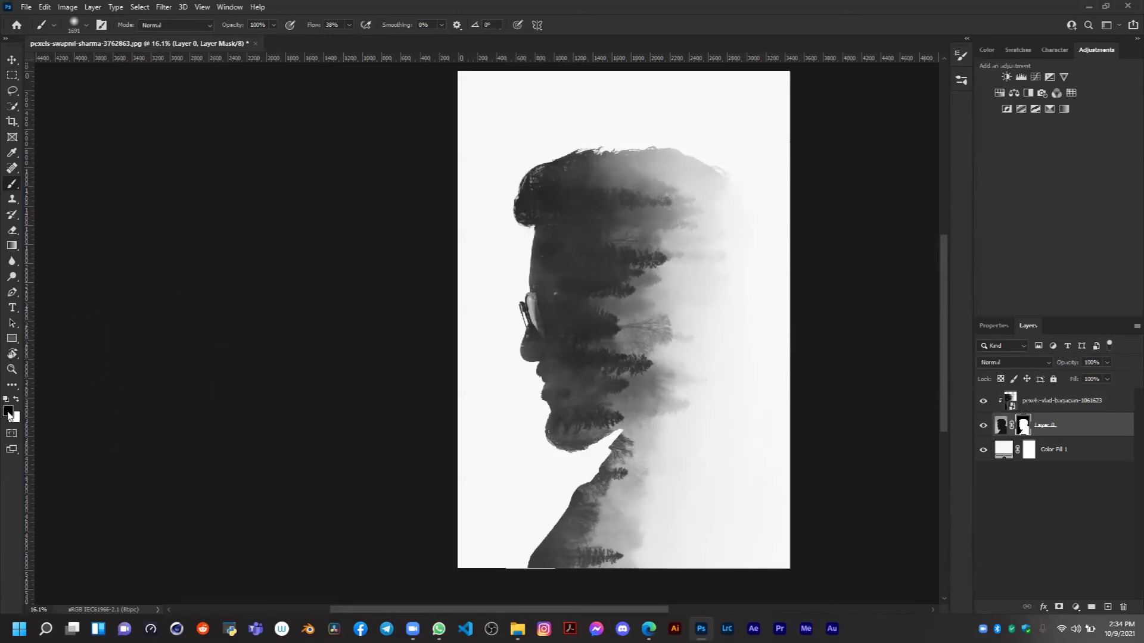
left_click(9, 411)
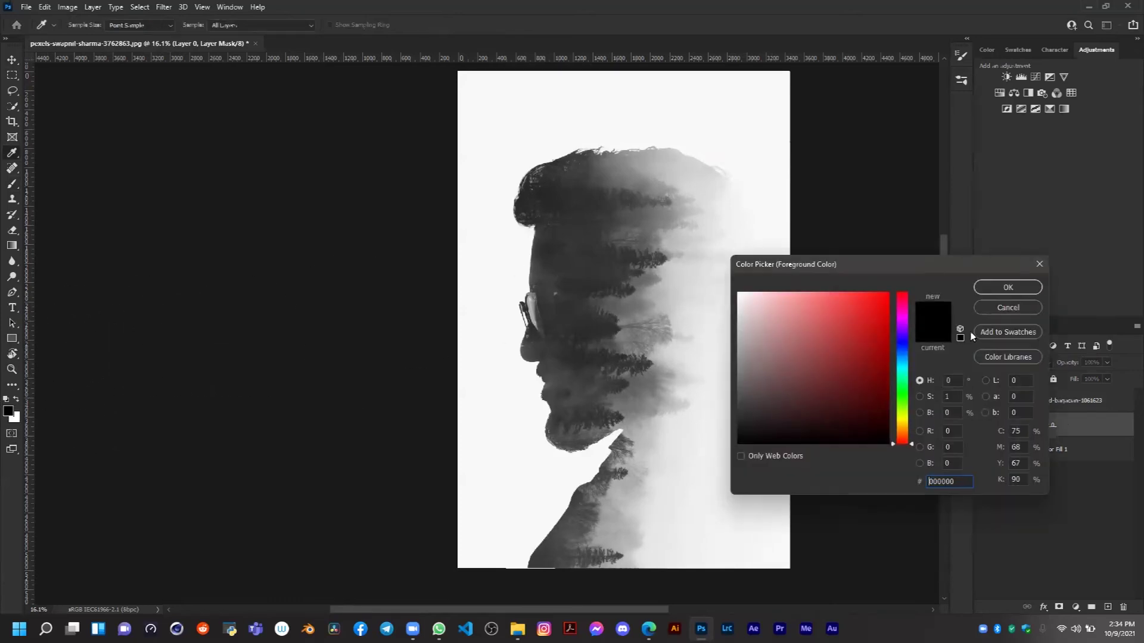
left_click(1008, 287)
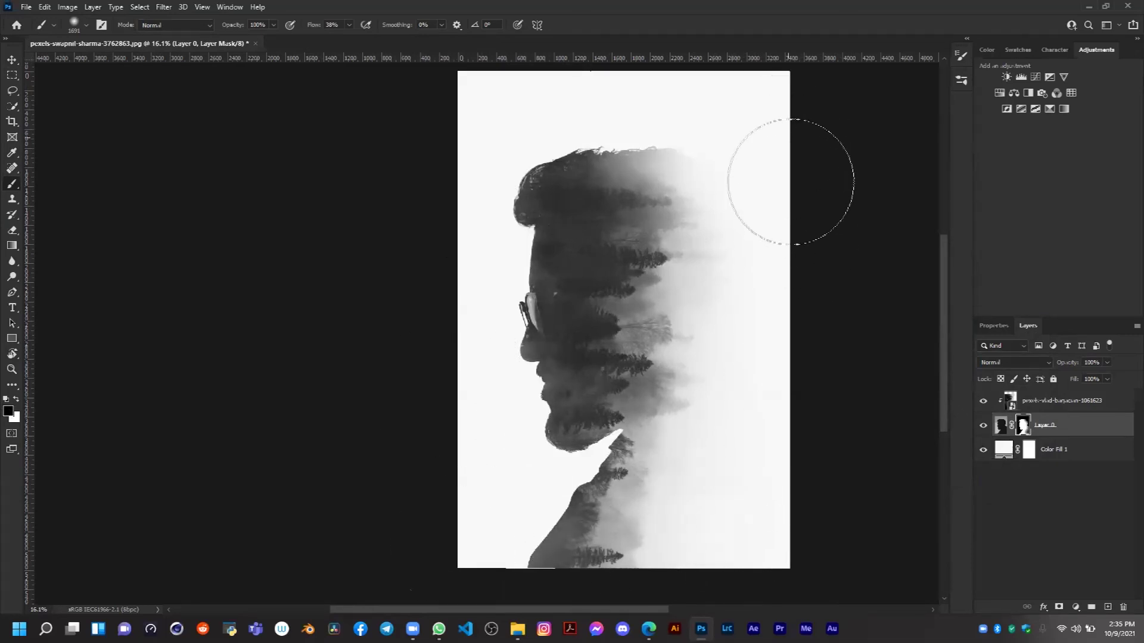
scroll(746, 408, "up", 1)
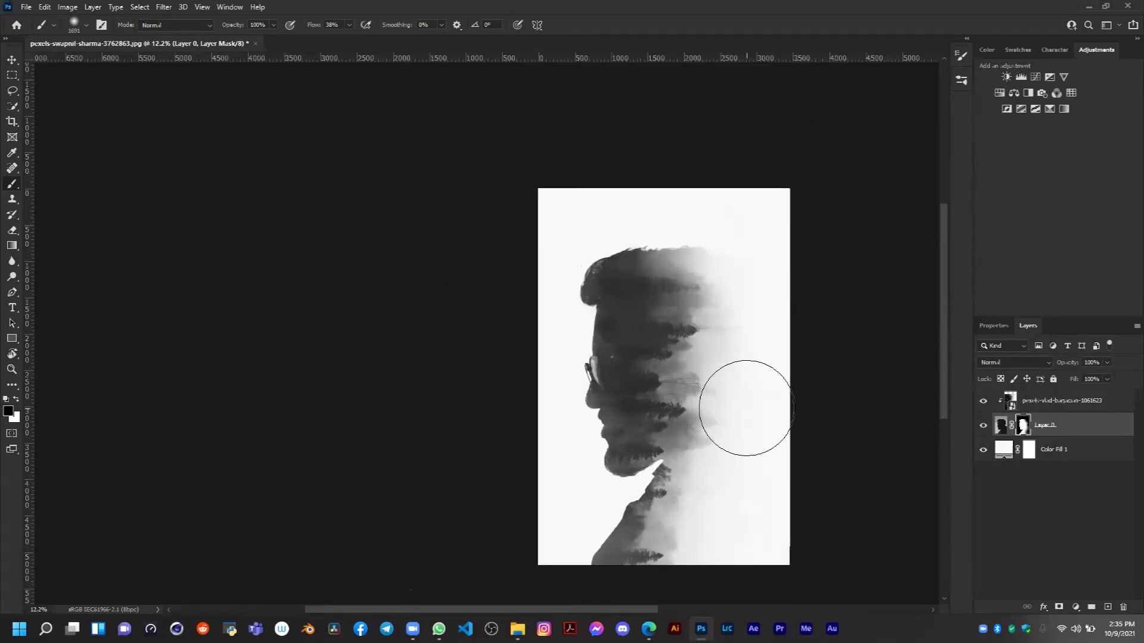
scroll(747, 410, "down", 3)
scroll(749, 413, "right", 4)
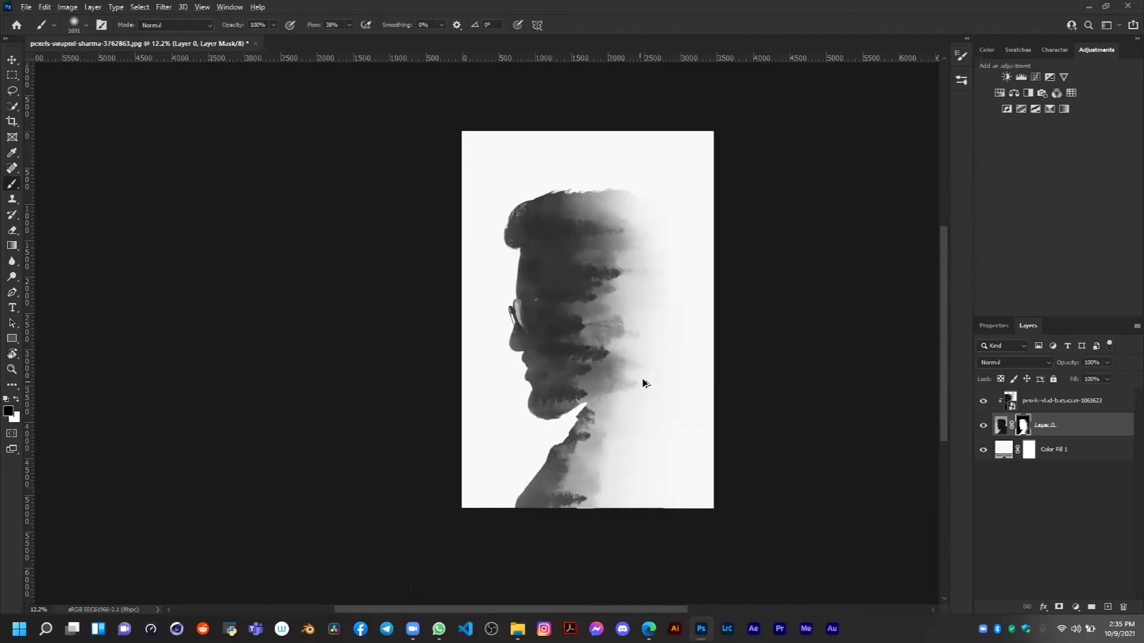
scroll(644, 379, "up", 2)
key("v")
scroll(635, 337, "down", 2)
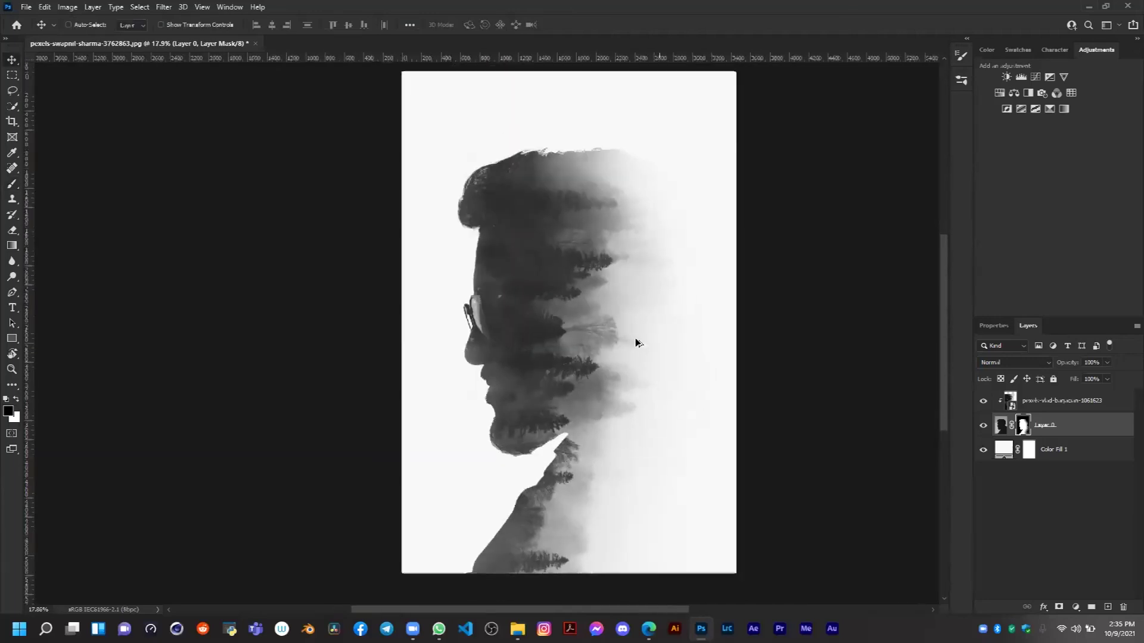
scroll(635, 342, "up", 1)
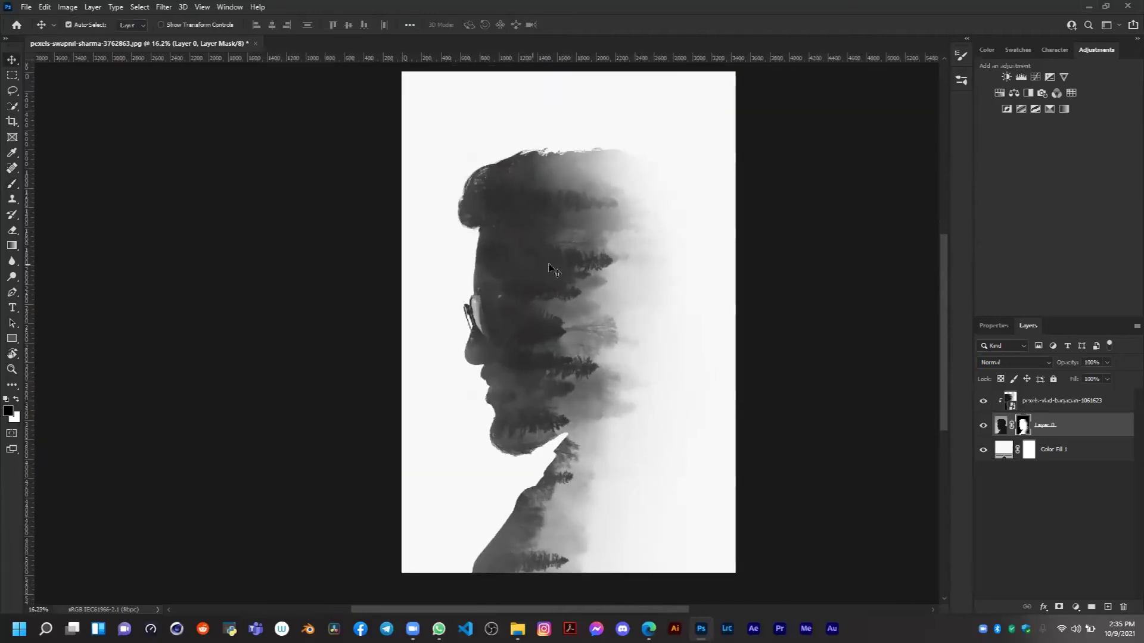
Add a Curves adjustment layer above the clipped forest layer
left_click(1077, 399)
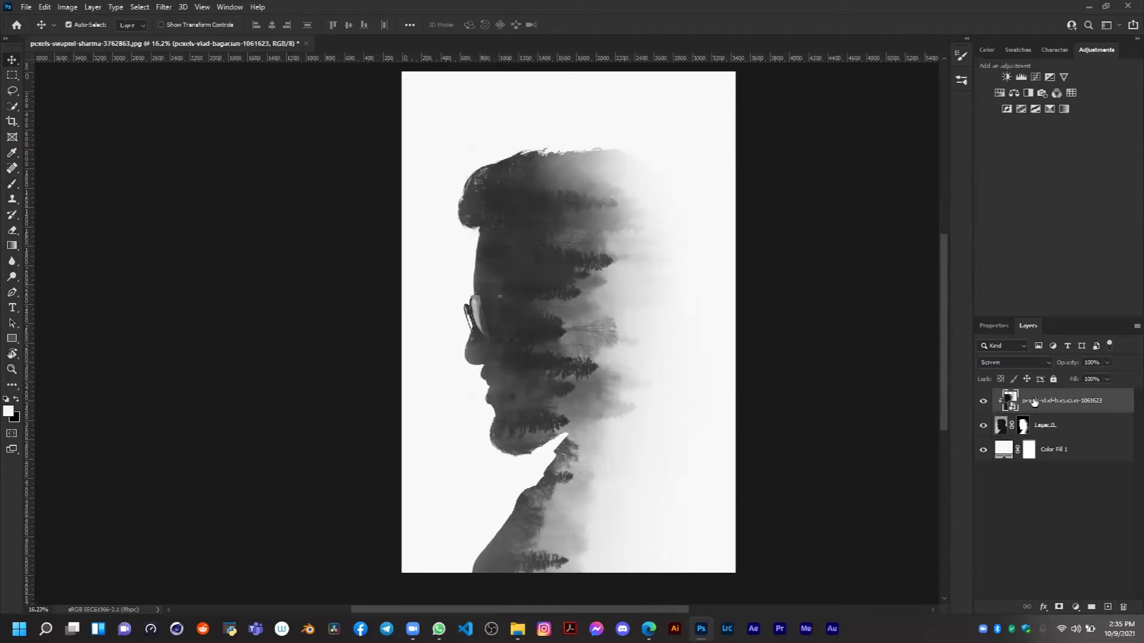
left_click(1085, 426)
left_click(1076, 403)
left_click(1076, 607)
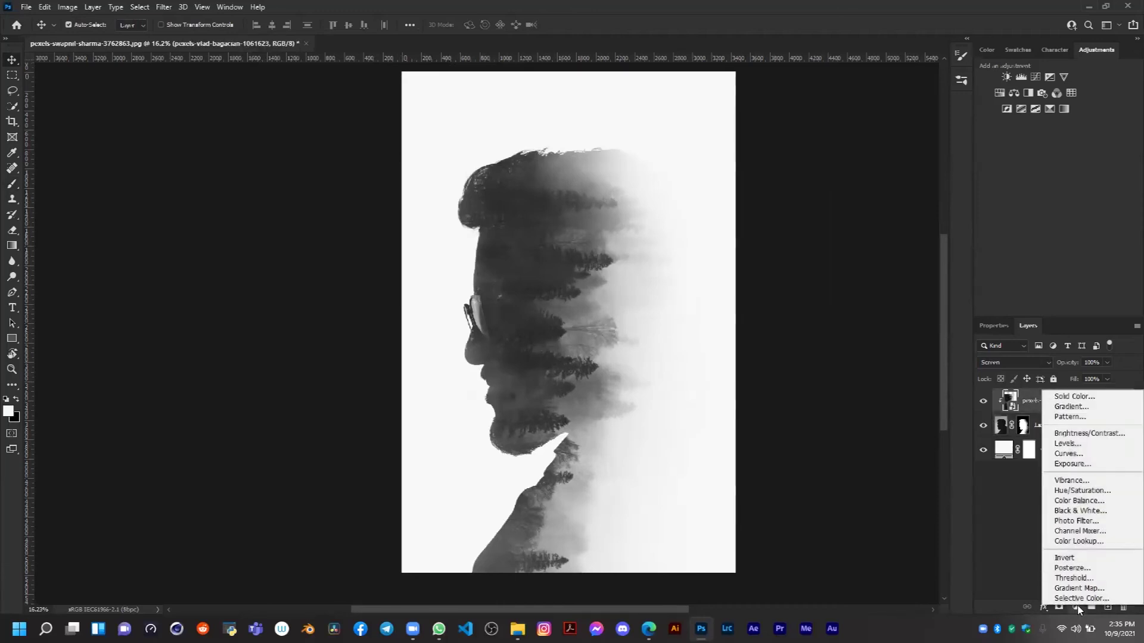
left_click(1080, 455)
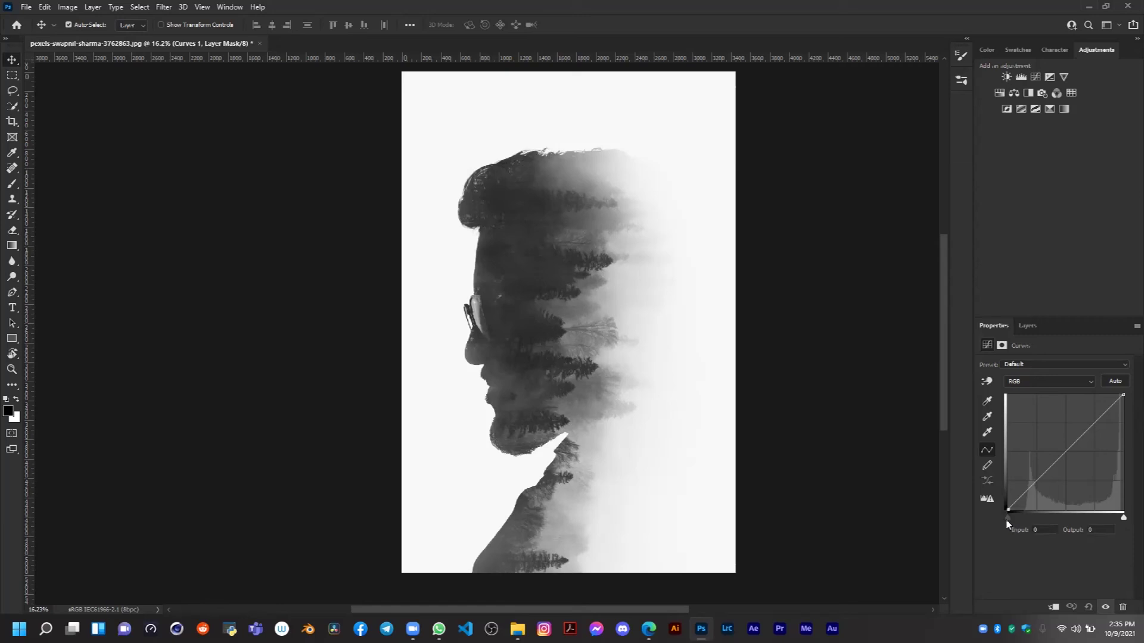
Increase the Curves 1 contrast by moving the black point slightly inward and setting the white point to input 218
left_click_drag(1007, 518, 1018, 518)
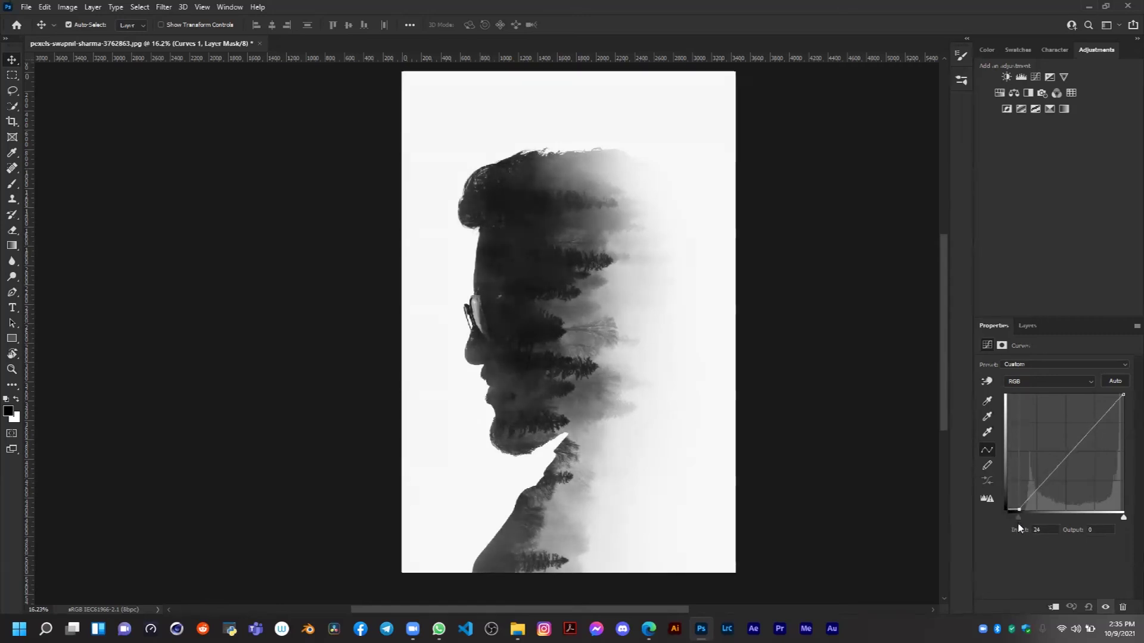
left_click_drag(1124, 518, 1107, 524)
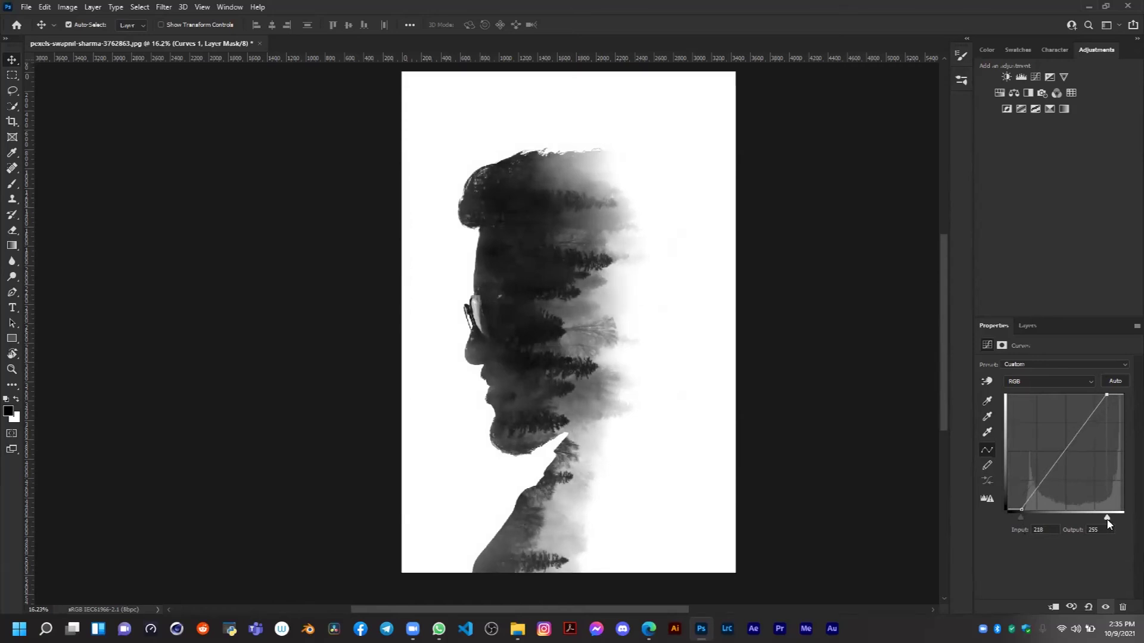
left_click(1020, 520)
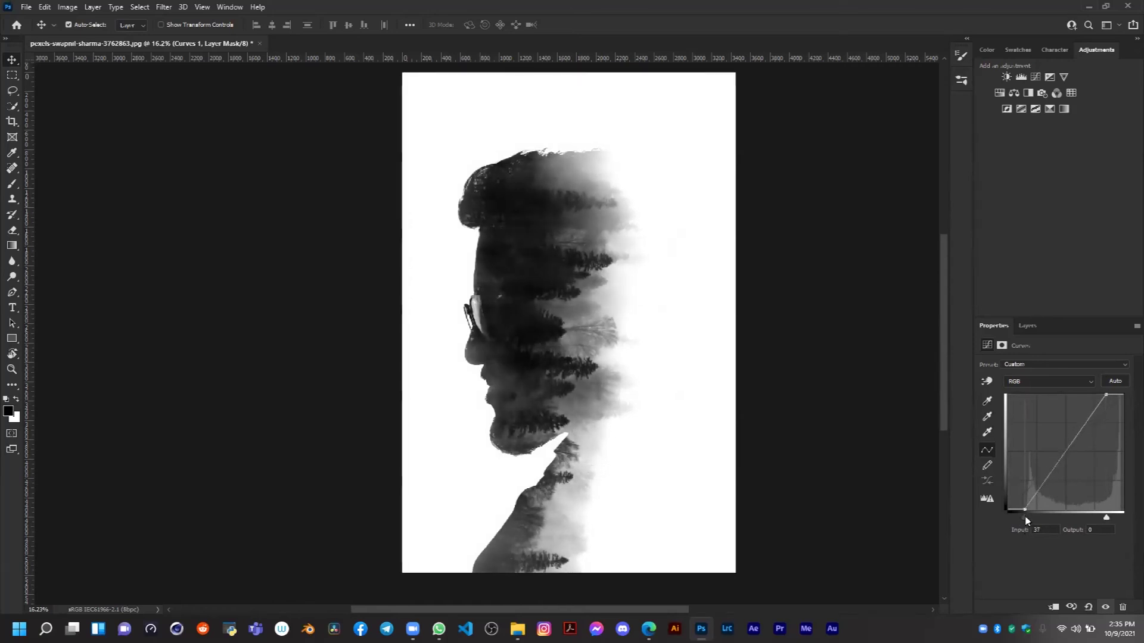
left_click_drag(1020, 520, 1020, 523)
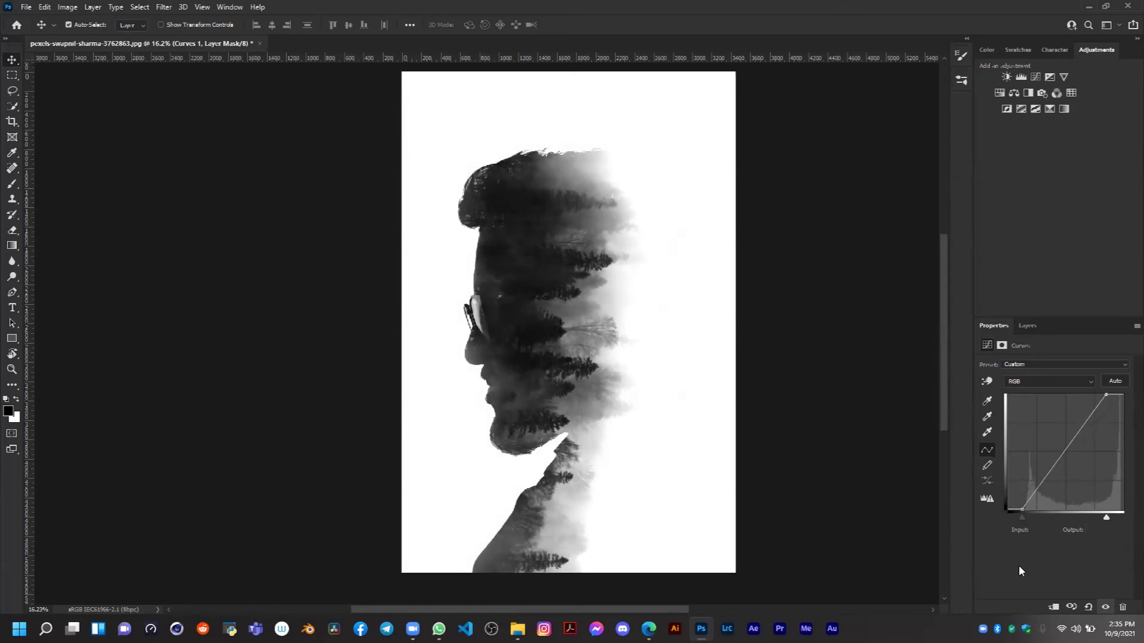
left_click(1028, 327)
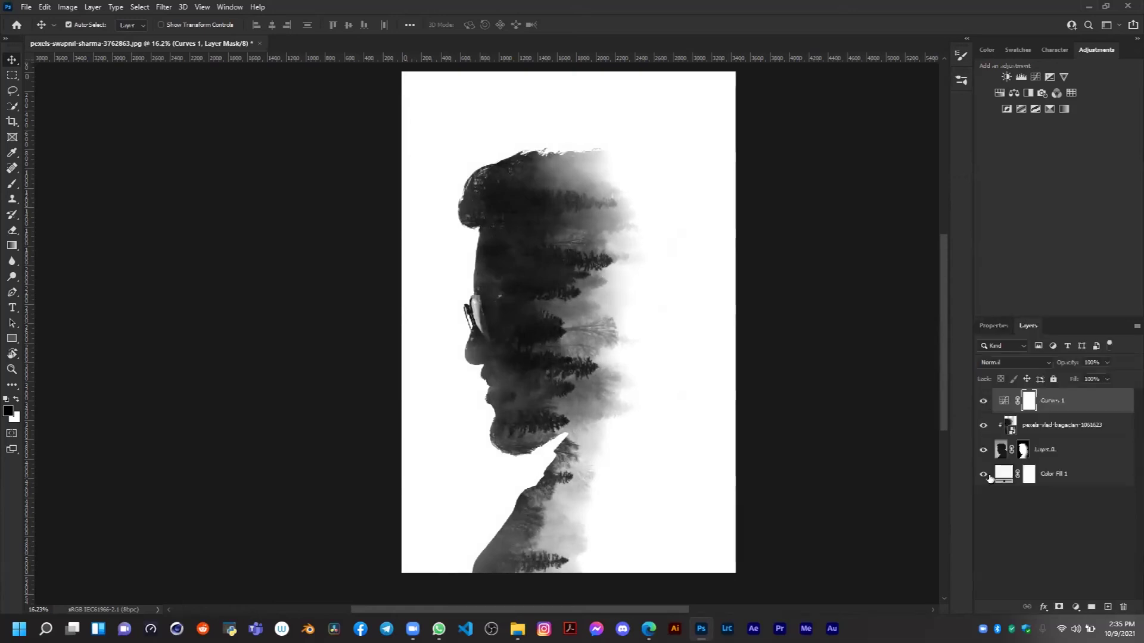
key("ctrl+minus")
key("ctrl+0")
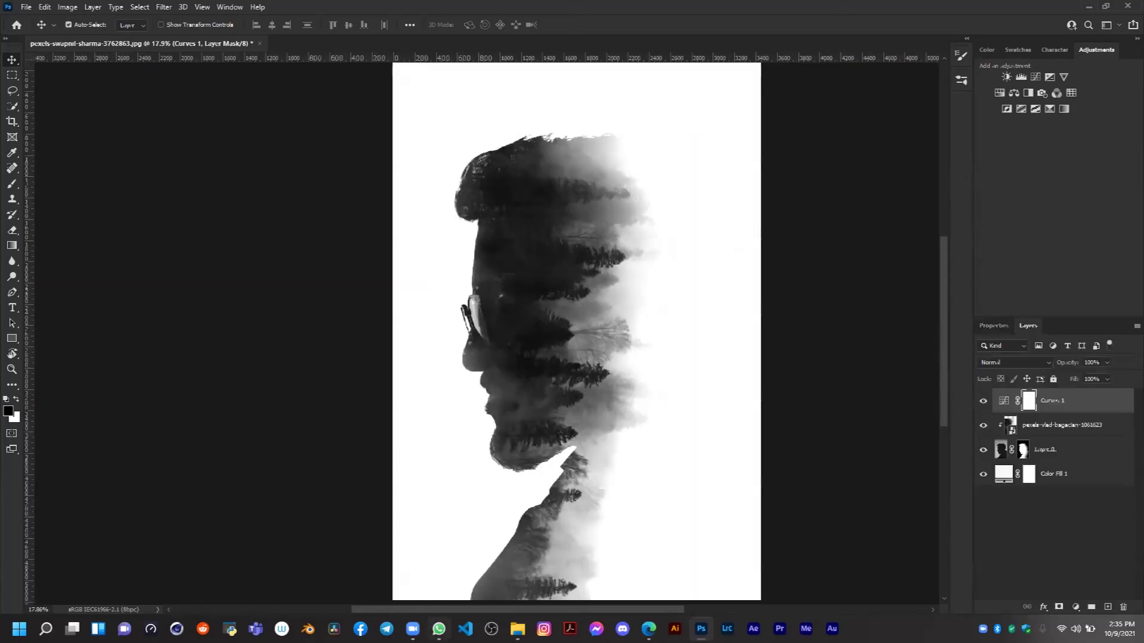
View the original silhouette portrait in the image viewer to compare it with the double exposure, then return to the forest layer in Photoshop
key("alt+Tab")
double_click(503, 327)
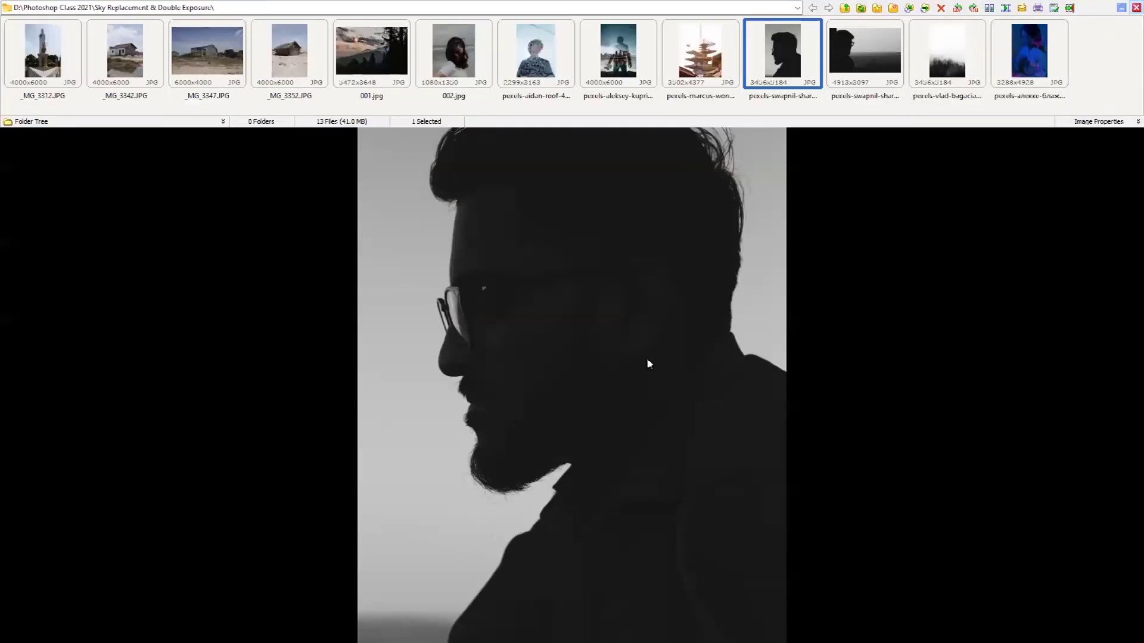
key("Escape")
key("alt+Tab")
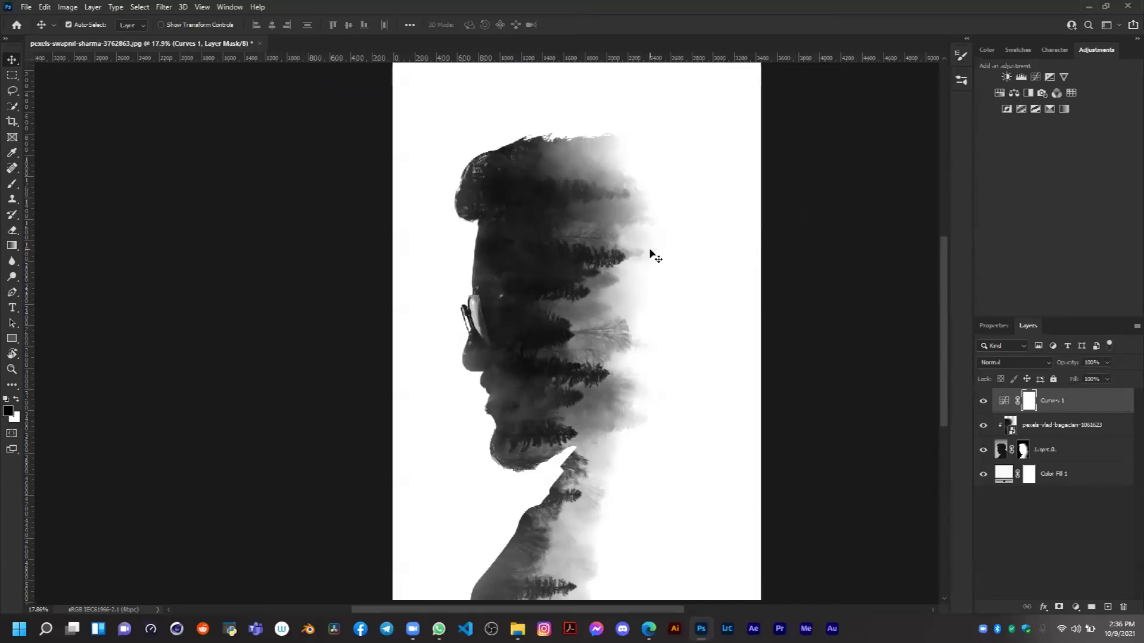
left_click(1040, 428)
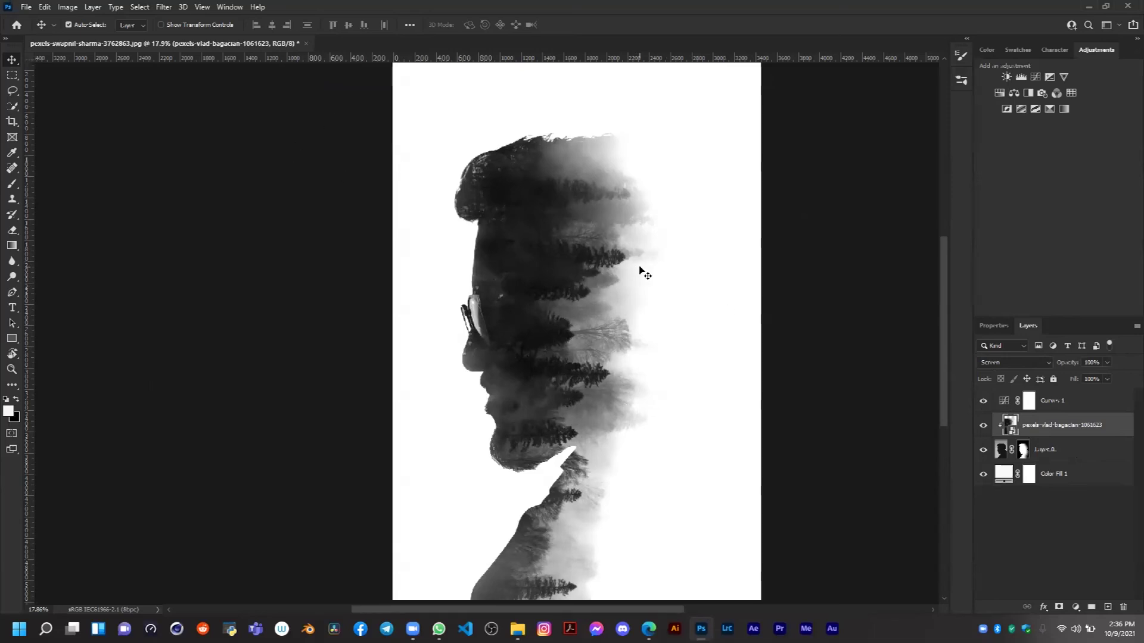
scroll(640, 269, "down", 2)
scroll(640, 270, "up", 1)
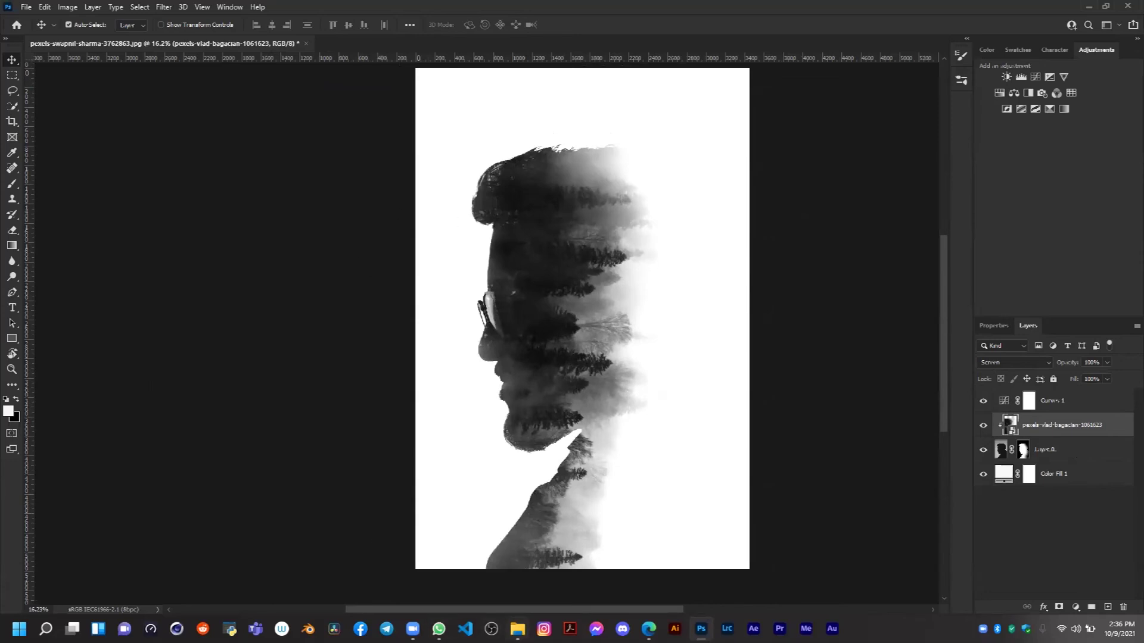
Open 001.jpg and the landscape-format silhouette photo of the man with glasses from the Sky Replacement & Double Exposure folder in Photoshop
key("alt+Tab")
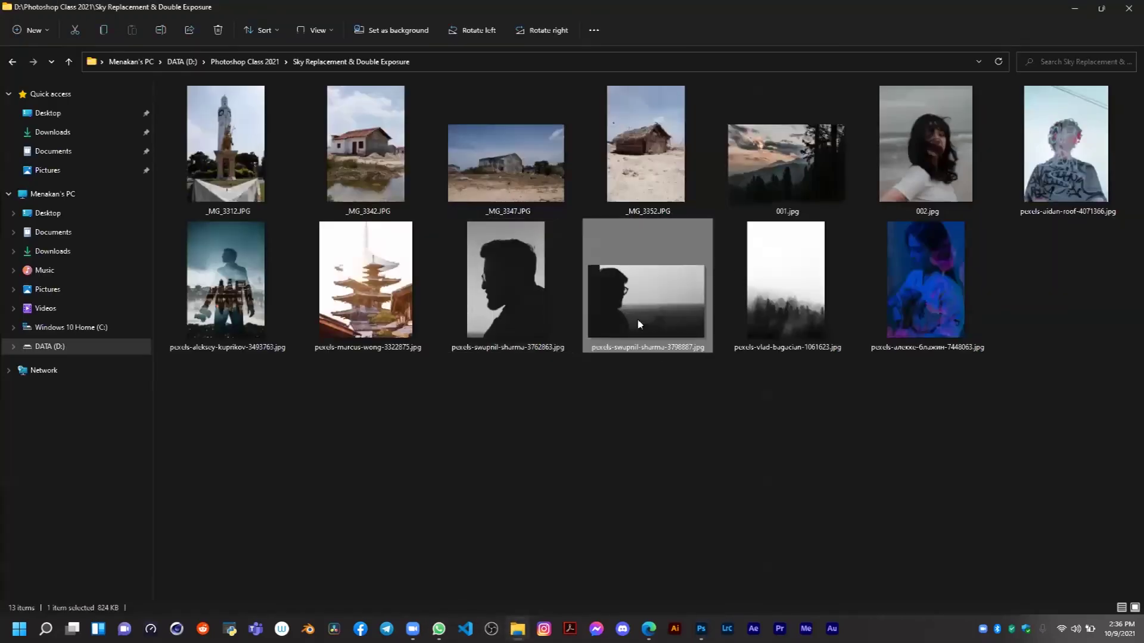
left_click(772, 202, "ctrl")
left_click_drag(771, 190, 497, 93)
key("alt+Tab")
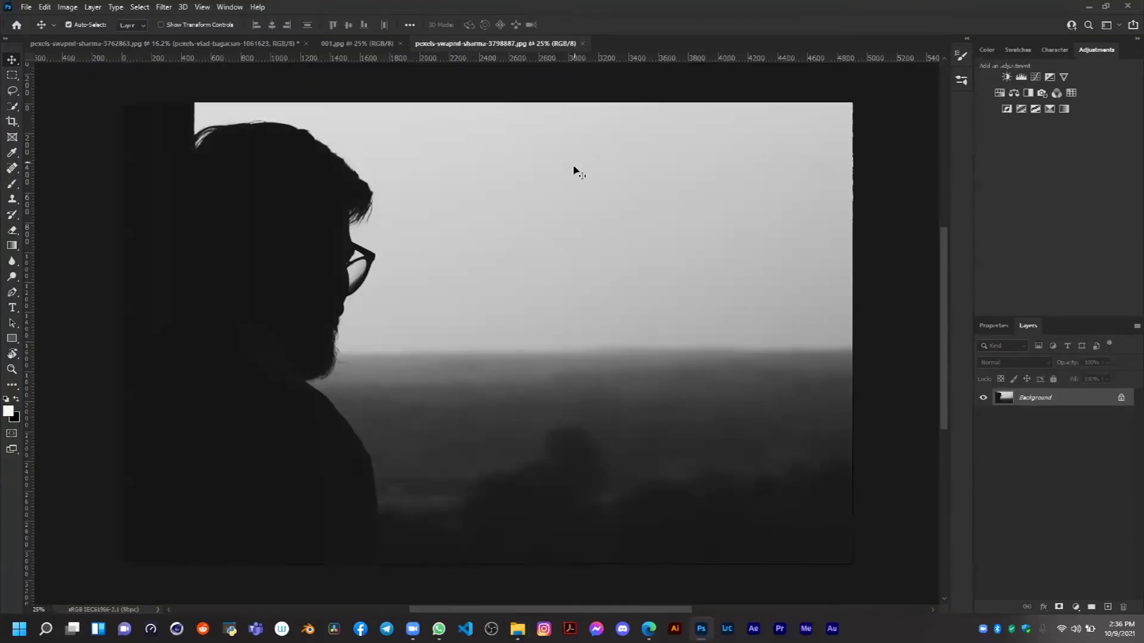
scroll(560, 237, "down", 2)
scroll(560, 214, "up", 1)
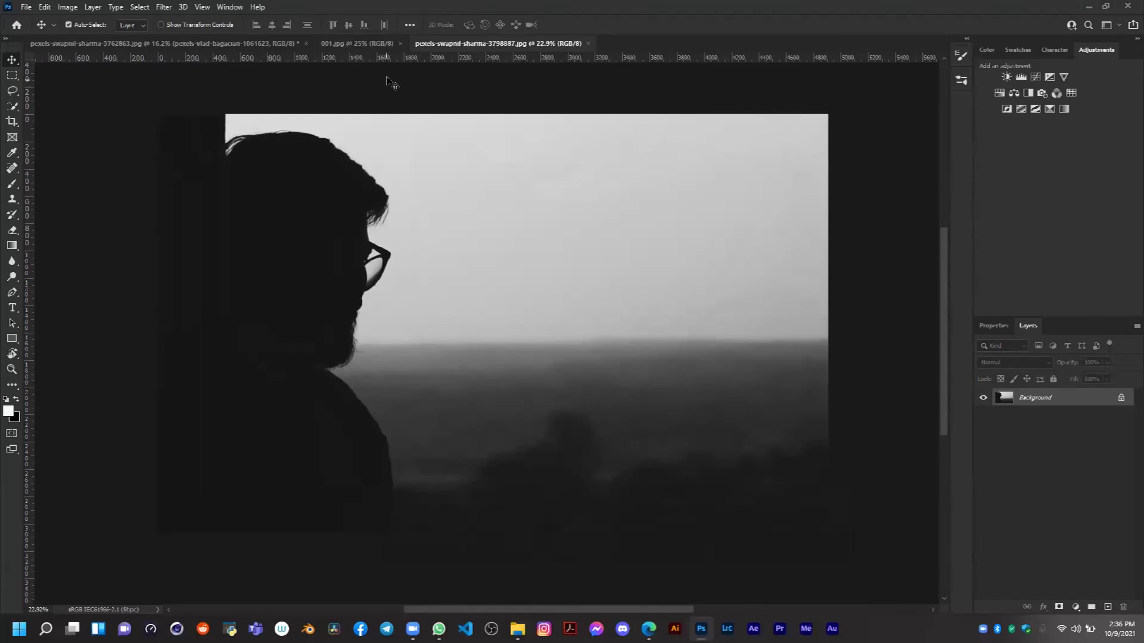
Copy the entire 001.jpg sunset forest image and paste it as a new layer over the landscape-format silhouette photo
left_click(357, 44)
scroll(441, 341, "down", 1)
scroll(441, 341, "up", 1)
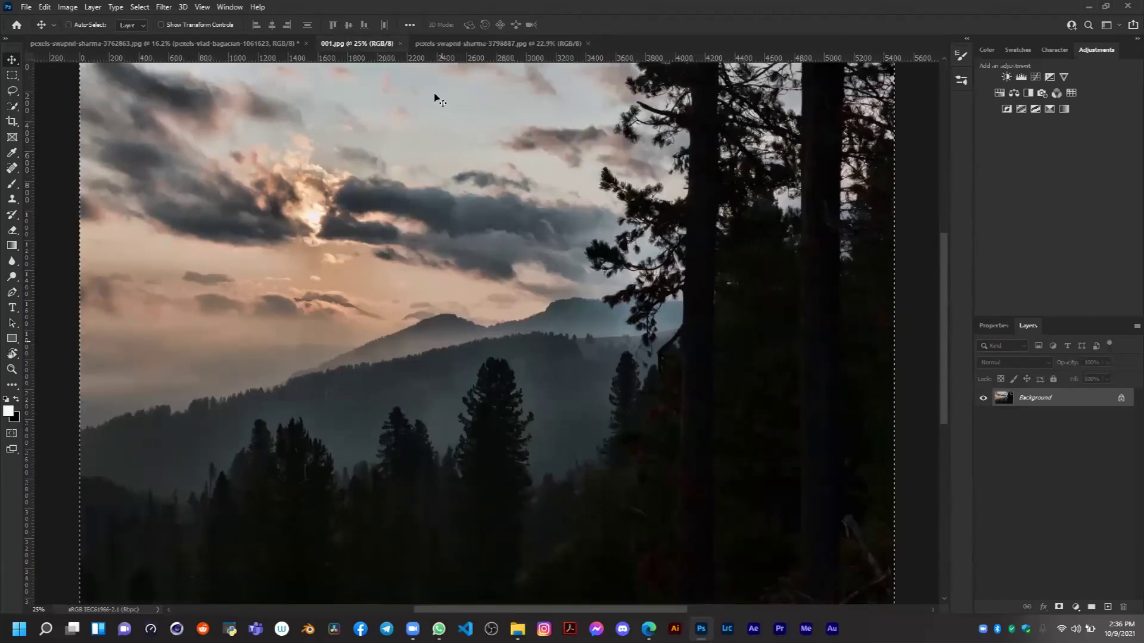
scroll(404, 217, "up", 1)
key("ctrl")
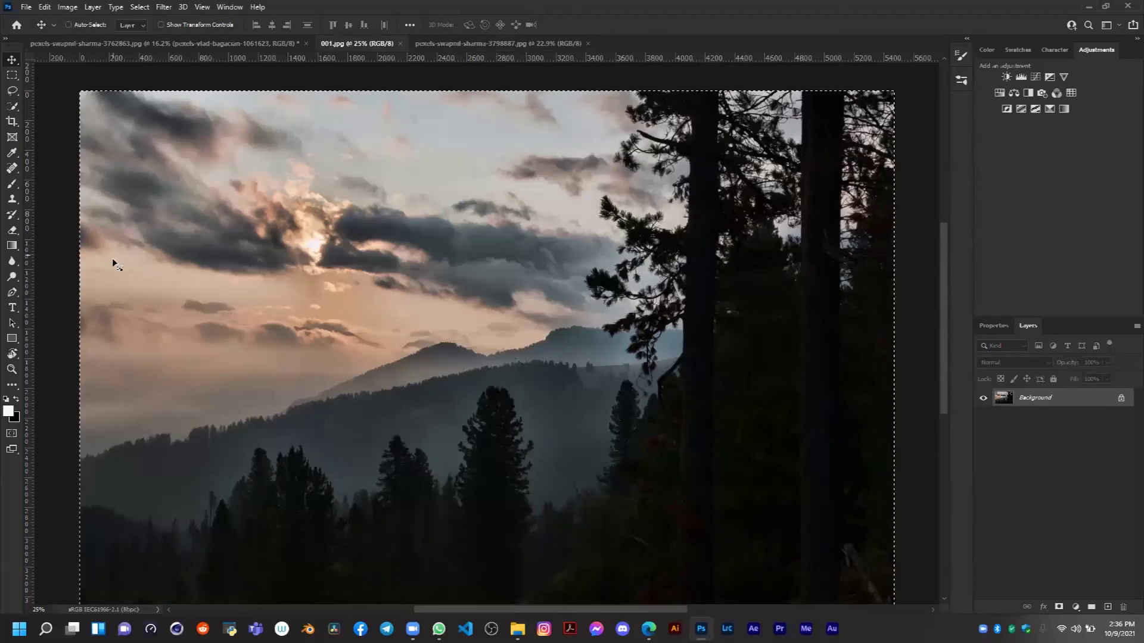
key("ctrl+BackSpace")
scroll(475, 173, "down", 1)
left_click(494, 46)
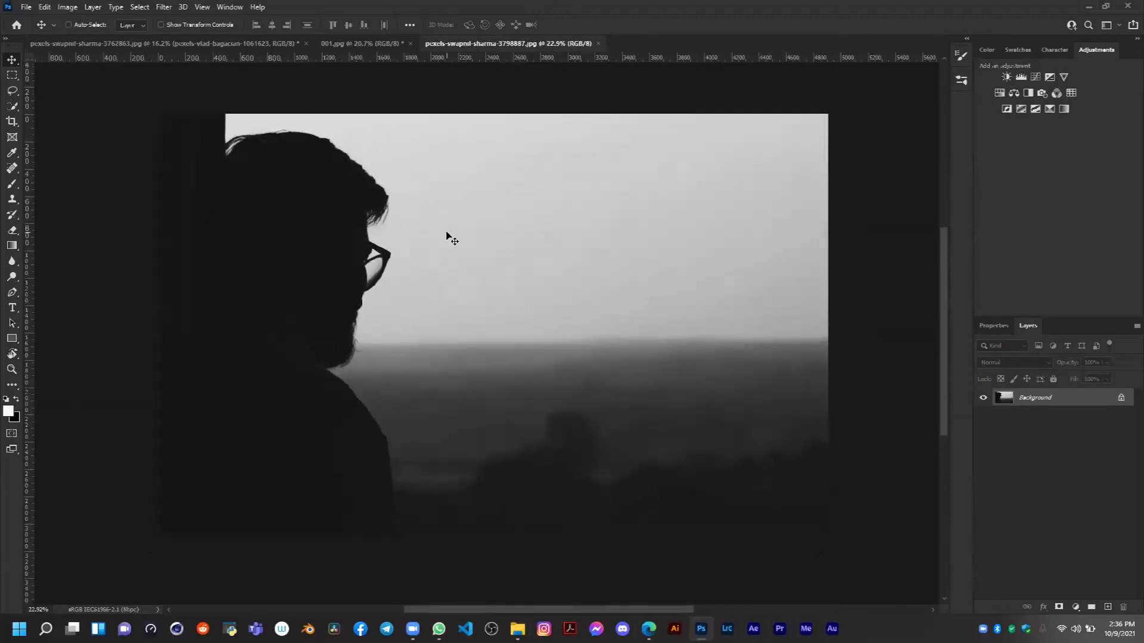
key("ctrl+v")
scroll(588, 306, "up", 1)
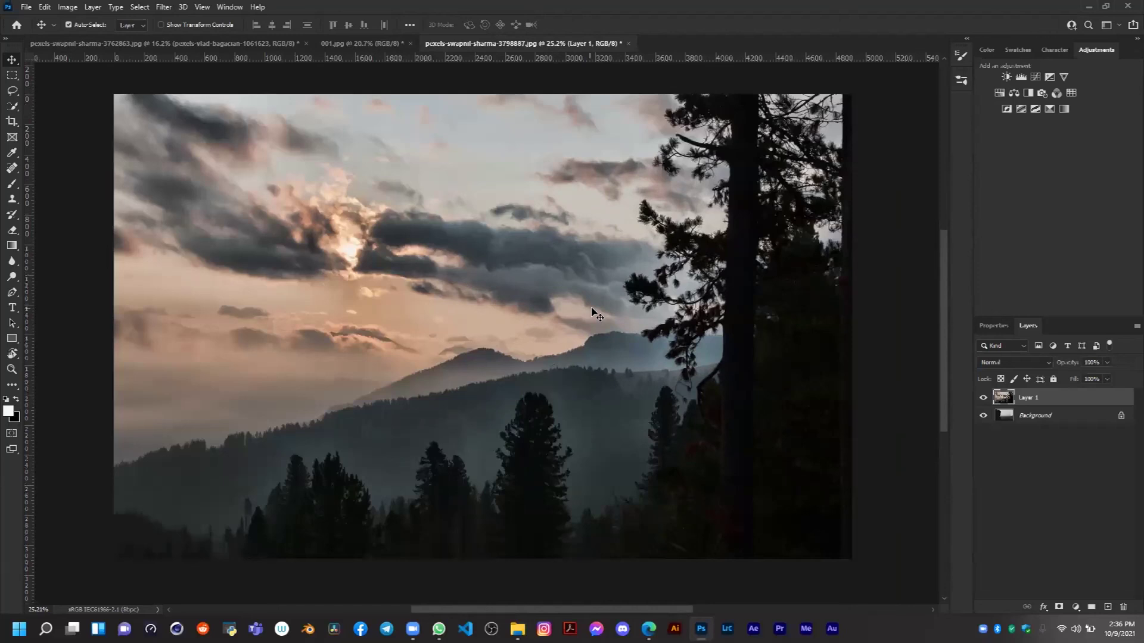
Scale the pasted sunset forest layer to 89.78% and shift it so that it covers the canvas
key("ctrl+t")
key("ctrl+0")
left_click_drag(922, 362, 782, 306)
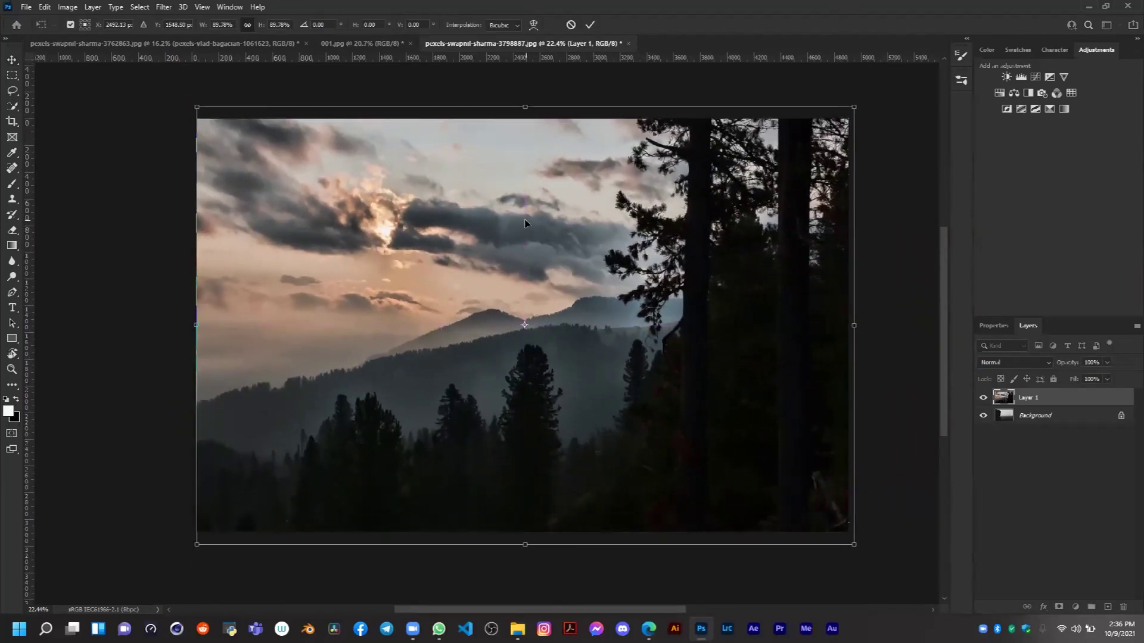
left_click_drag(525, 223, 519, 222)
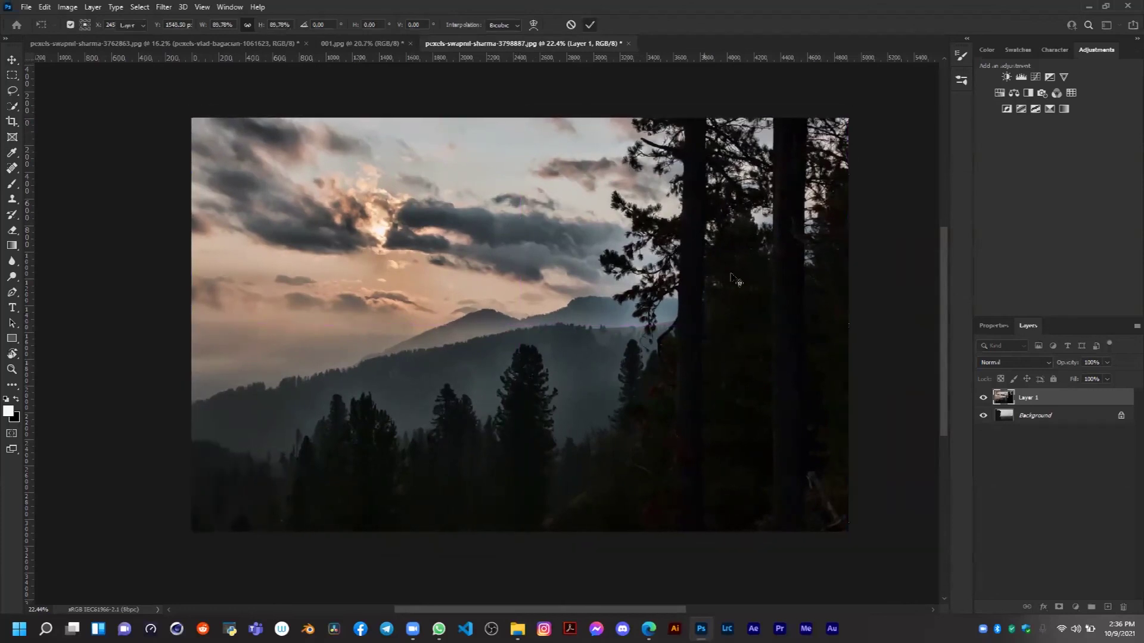
key("Return")
Preview blend modes on the sunset forest on Layer 1 and set it to Screen
left_click(1013, 363)
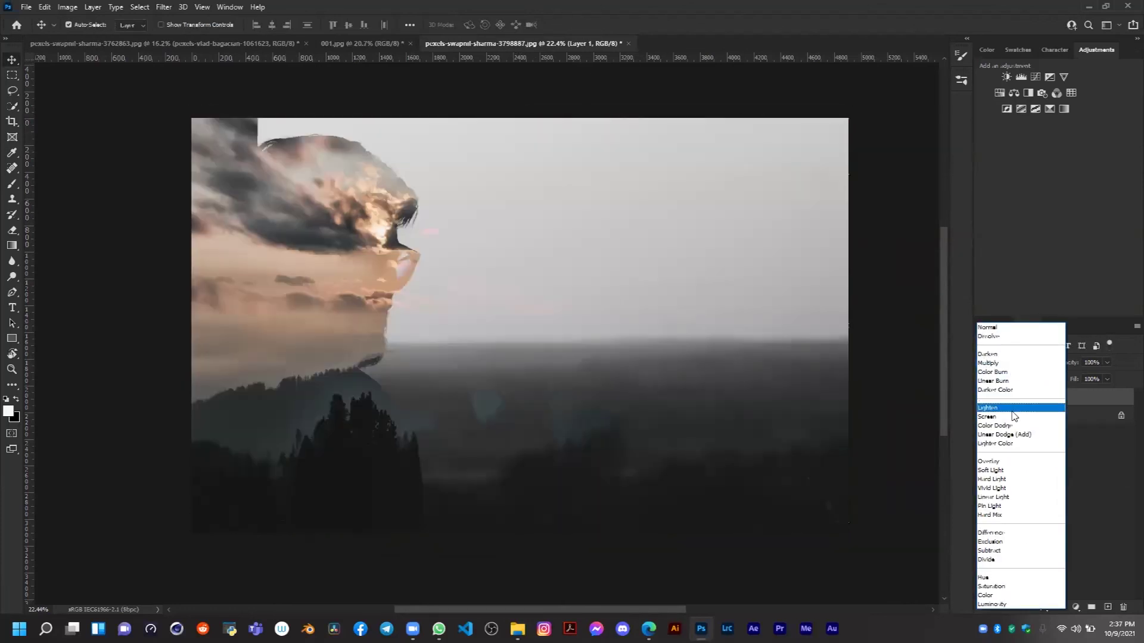
key("Escape")
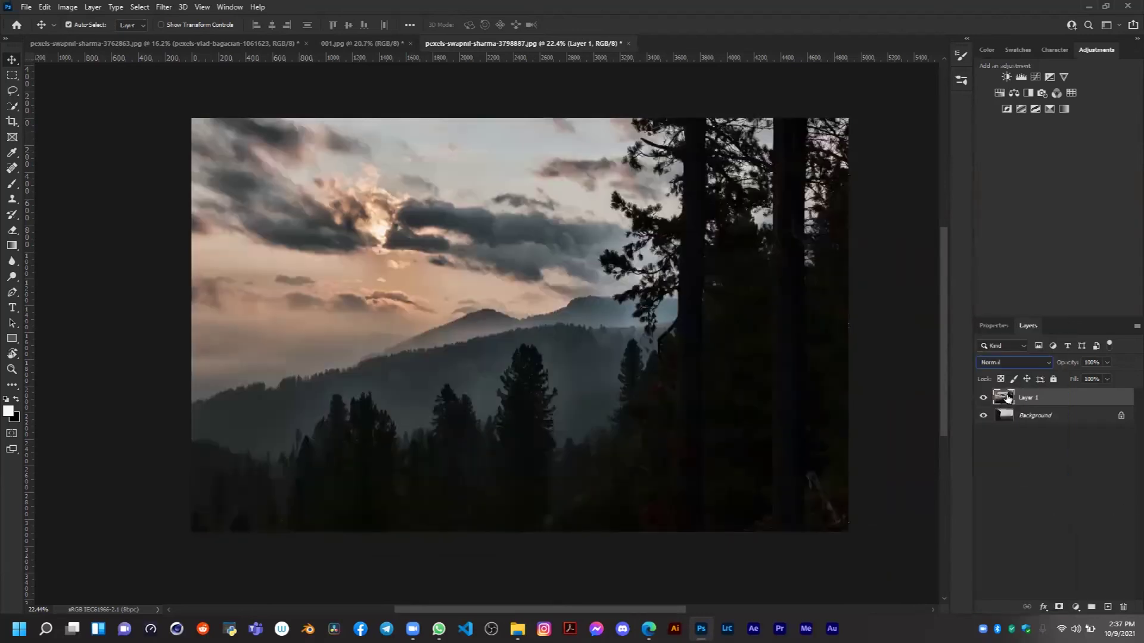
left_click(1002, 366)
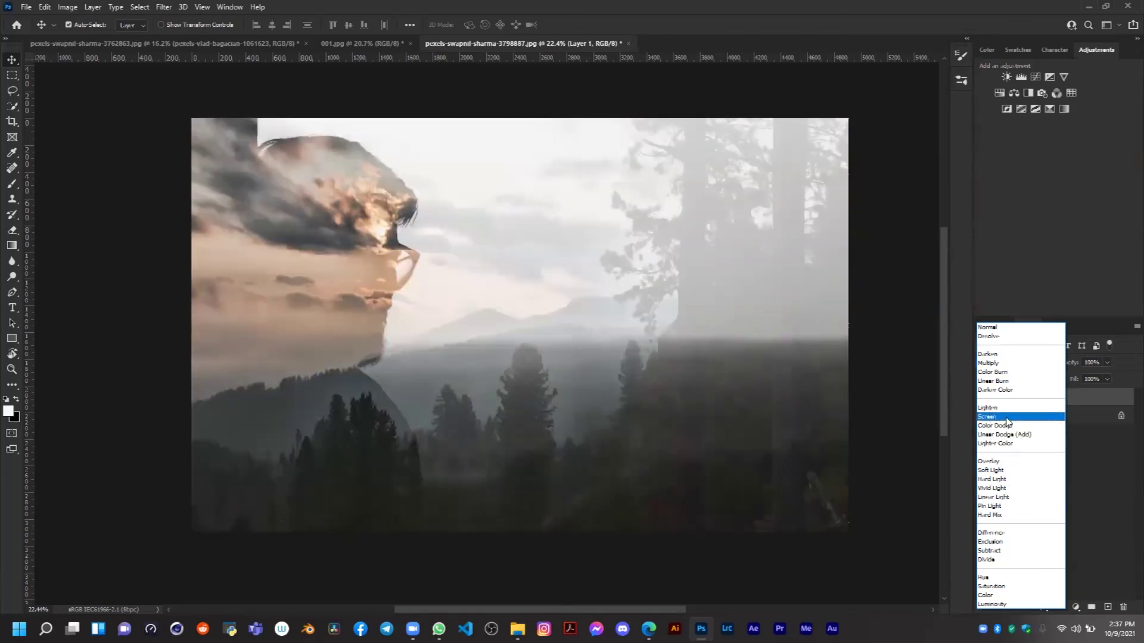
left_click(1007, 420)
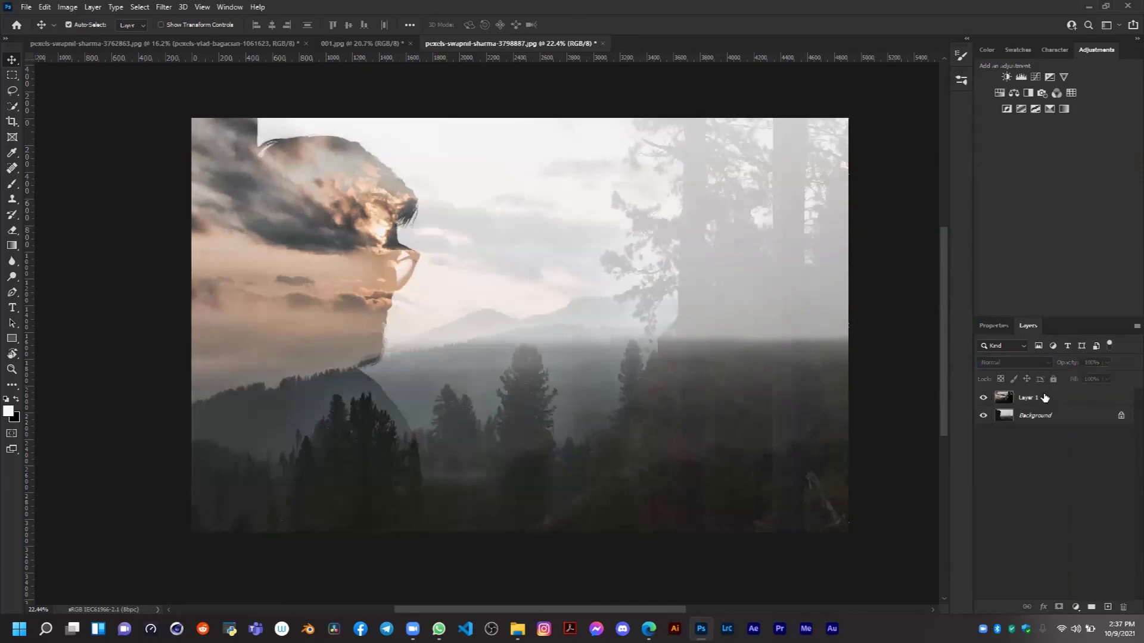
left_click_drag(600, 285, 601, 258)
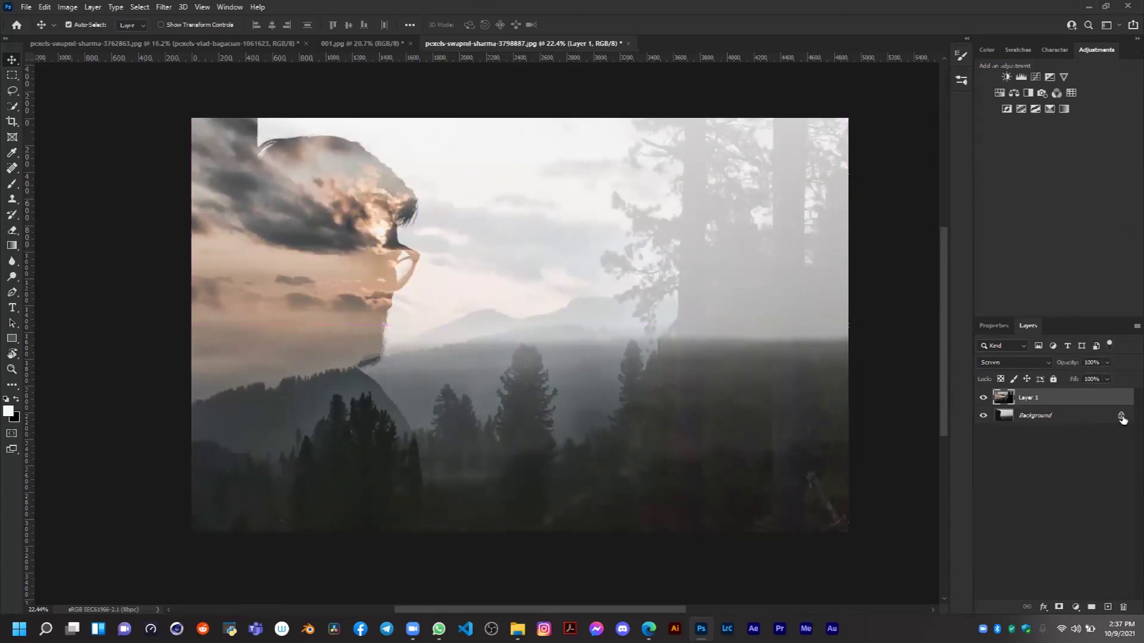
Unlock the silhouette Background, place it above the sunset forest layer and set its blend mode to Screen
left_click(1121, 415)
left_click_drag(1033, 412, 1033, 395)
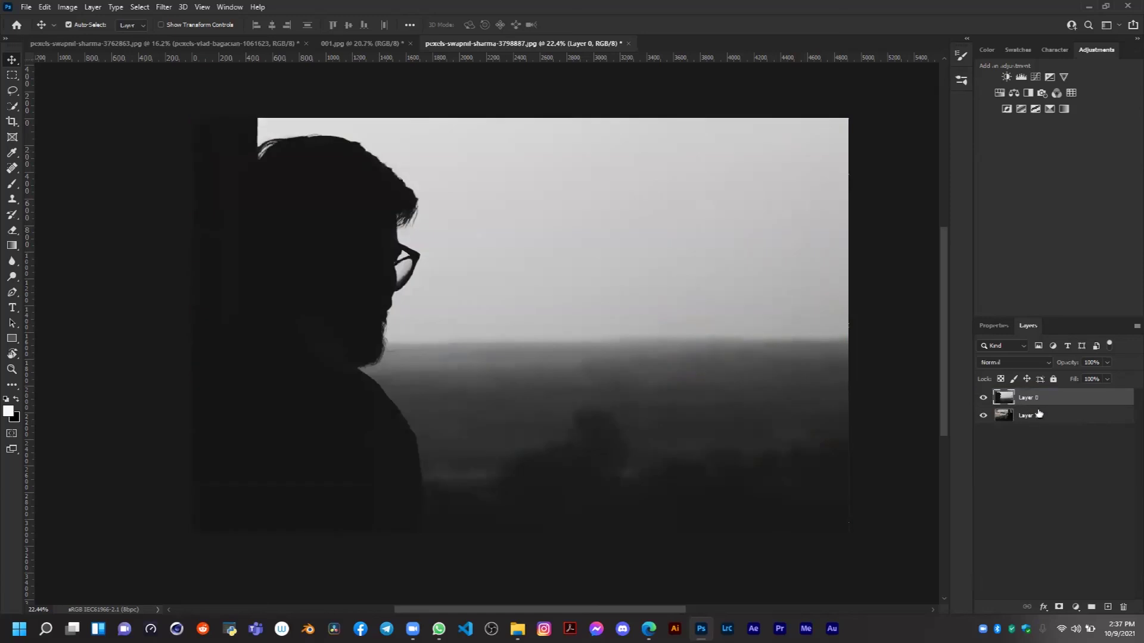
left_click(1025, 362)
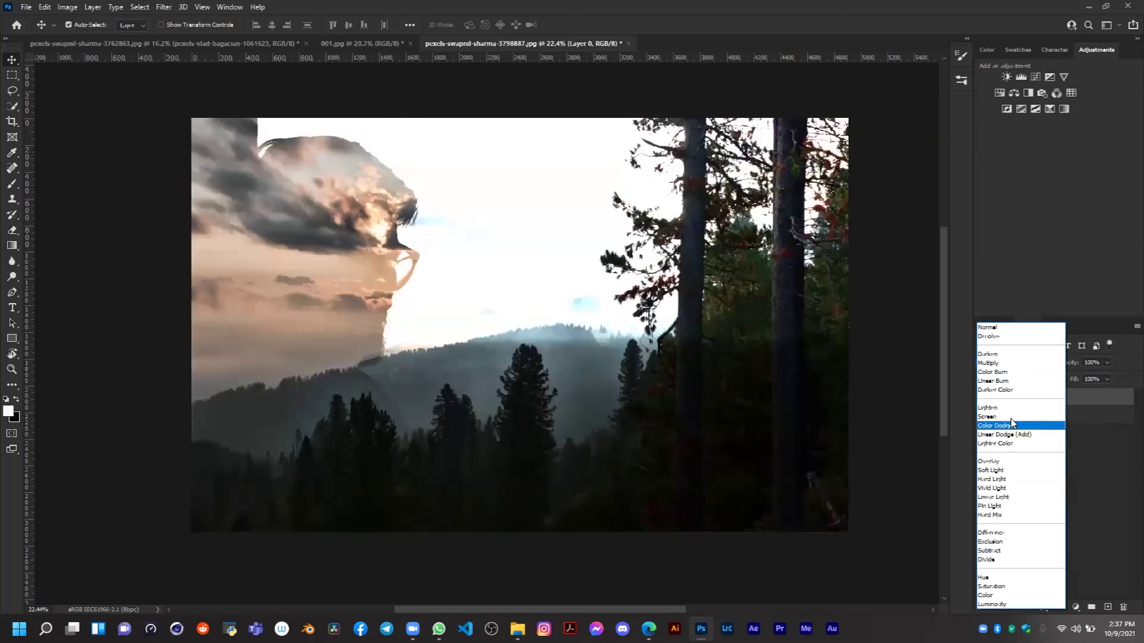
left_click(1011, 421)
left_click(1011, 421)
Reset the sunset forest on Layer 1 to Normal blending and apply Screen to the silhouette on Layer 0
left_click(1013, 363)
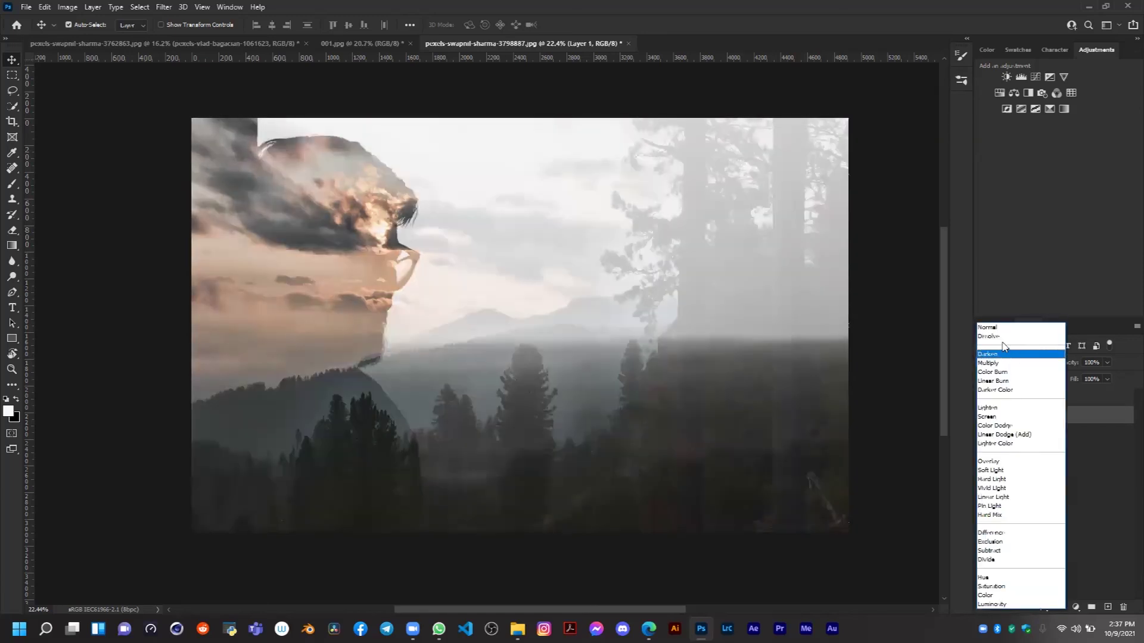
left_click(999, 329)
left_click(1023, 398)
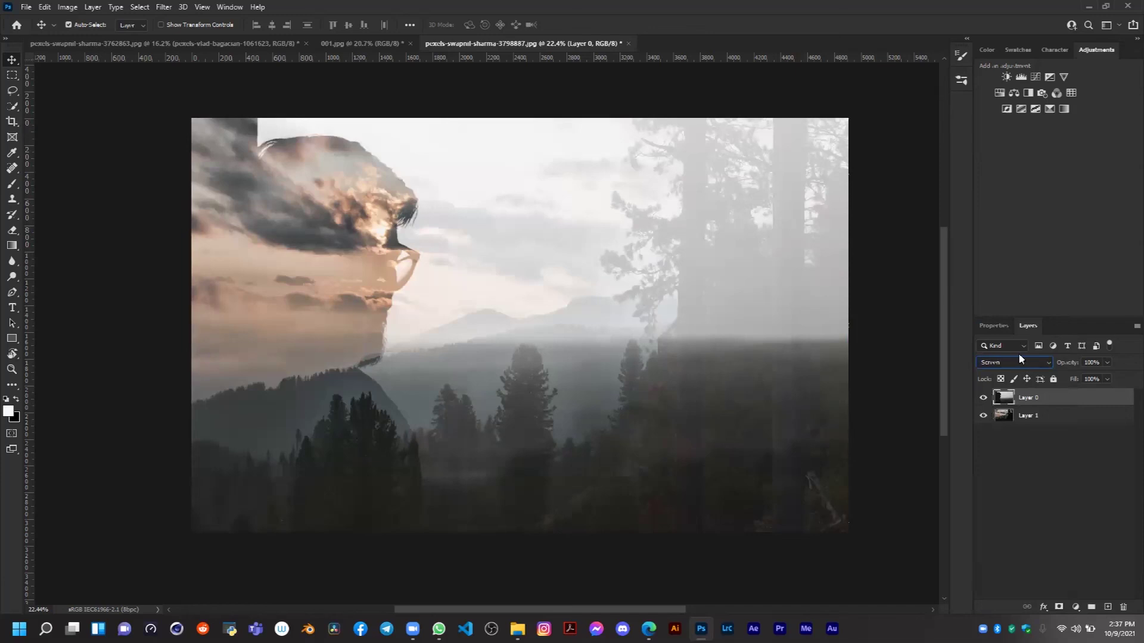
left_click(1019, 363)
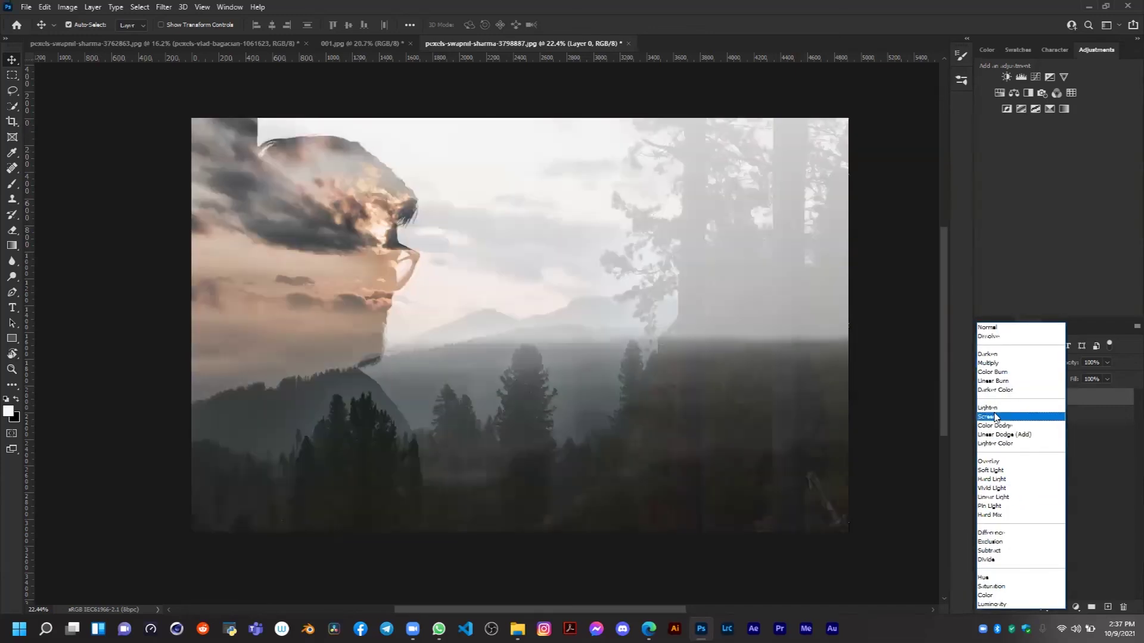
left_click(989, 417)
left_click(1067, 464)
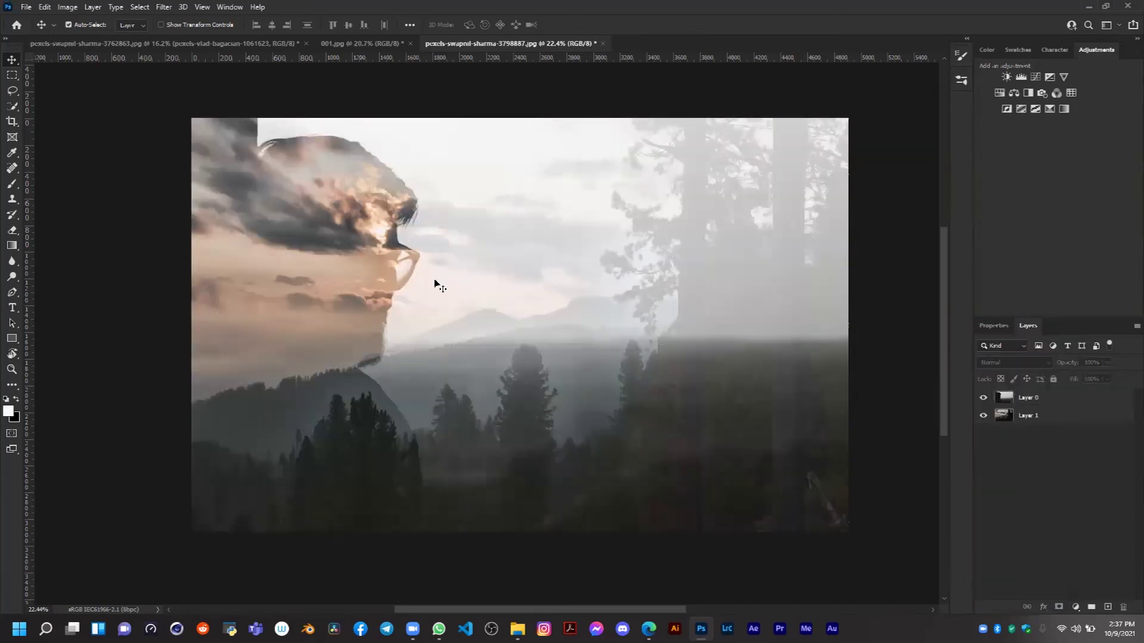
scroll(439, 286, "up", 1)
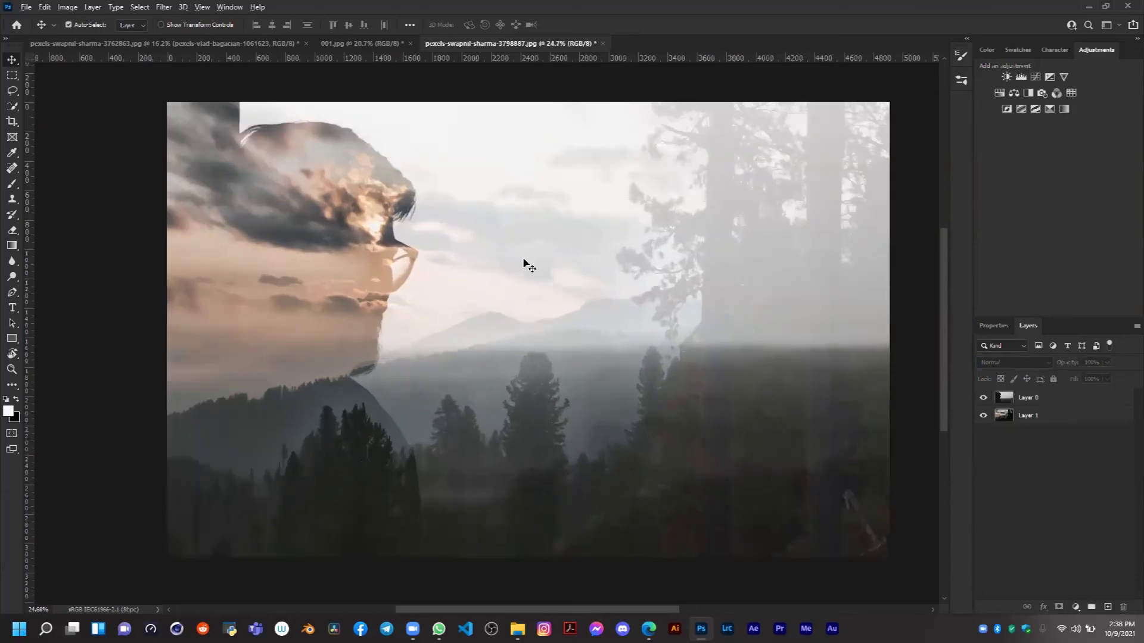
scroll(529, 266, "down", 2)
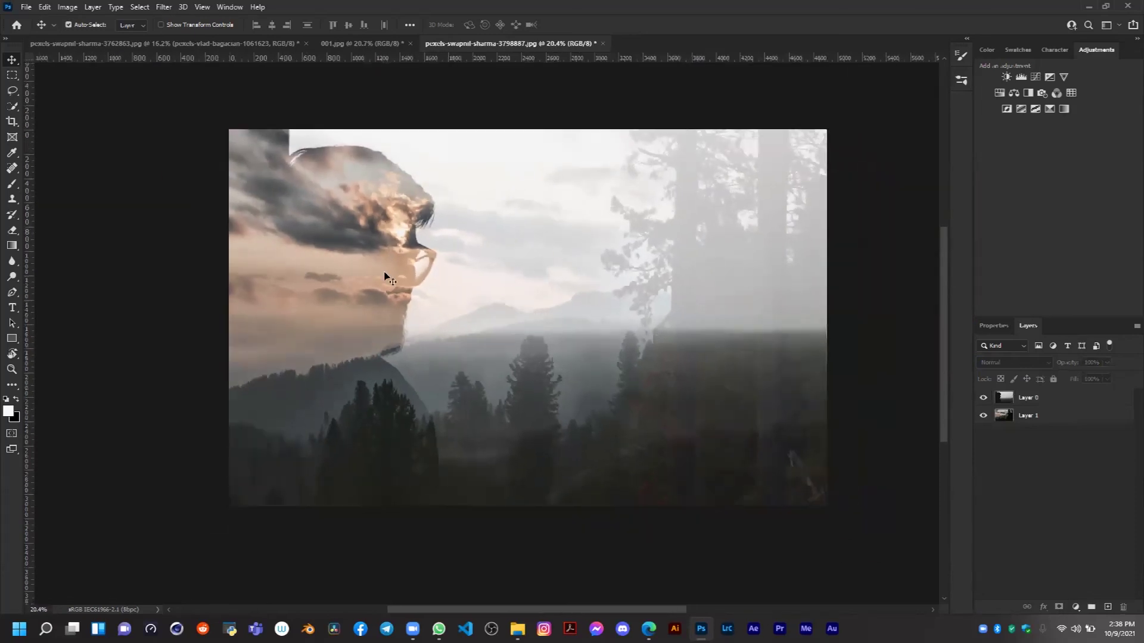
Shift the silhouette on Layer 0 toward the right of the sunset forest and erase its hard left edge with the Eraser
left_click_drag(322, 336, 579, 295)
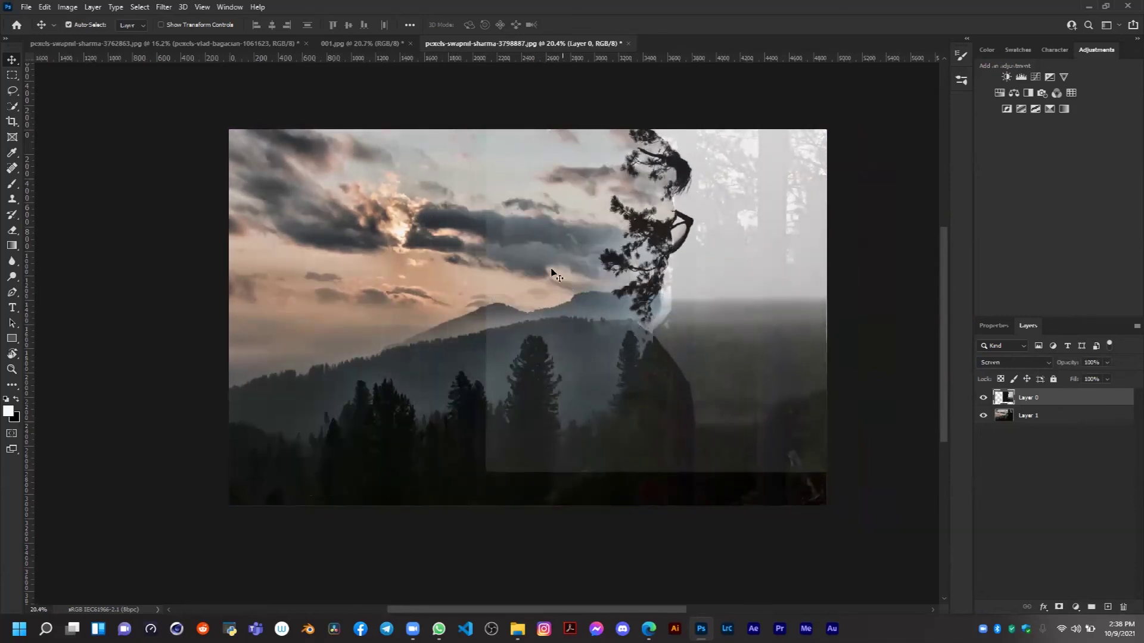
scroll(484, 241, "up", 2)
key("b")
key("e")
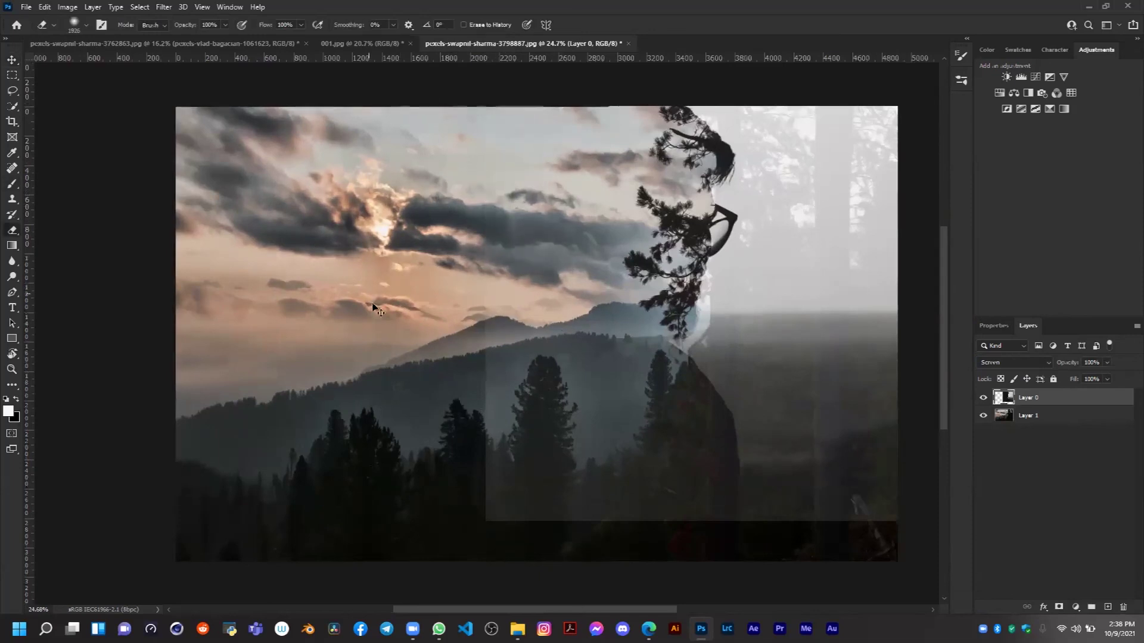
scroll(399, 340, "down", 1)
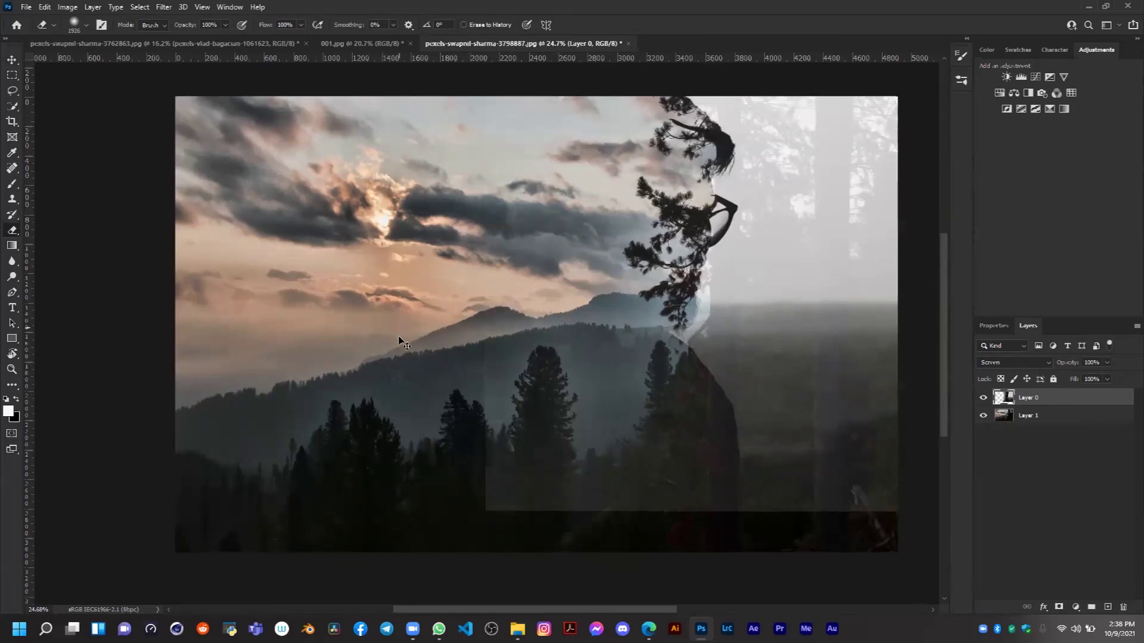
scroll(400, 341, "up", 3)
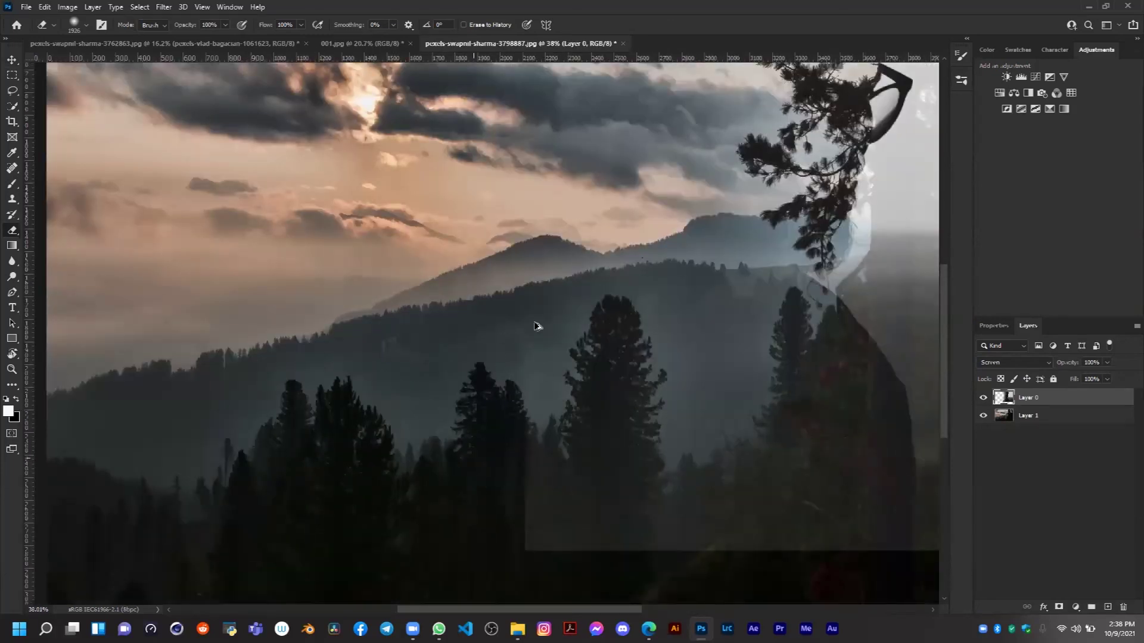
scroll(524, 334, "down", 2)
mouse_move(521, 338)
left_mouse_down()
mouse_move(527, 326)
mouse_move(505, 402)
left_mouse_up()
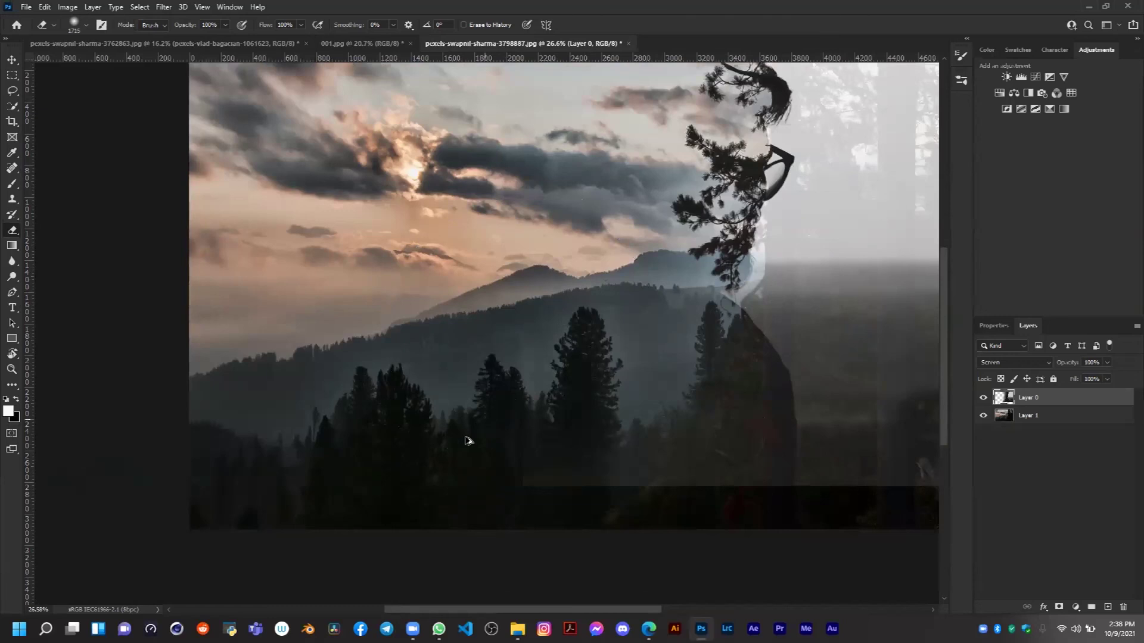
scroll(645, 455, "down", 1)
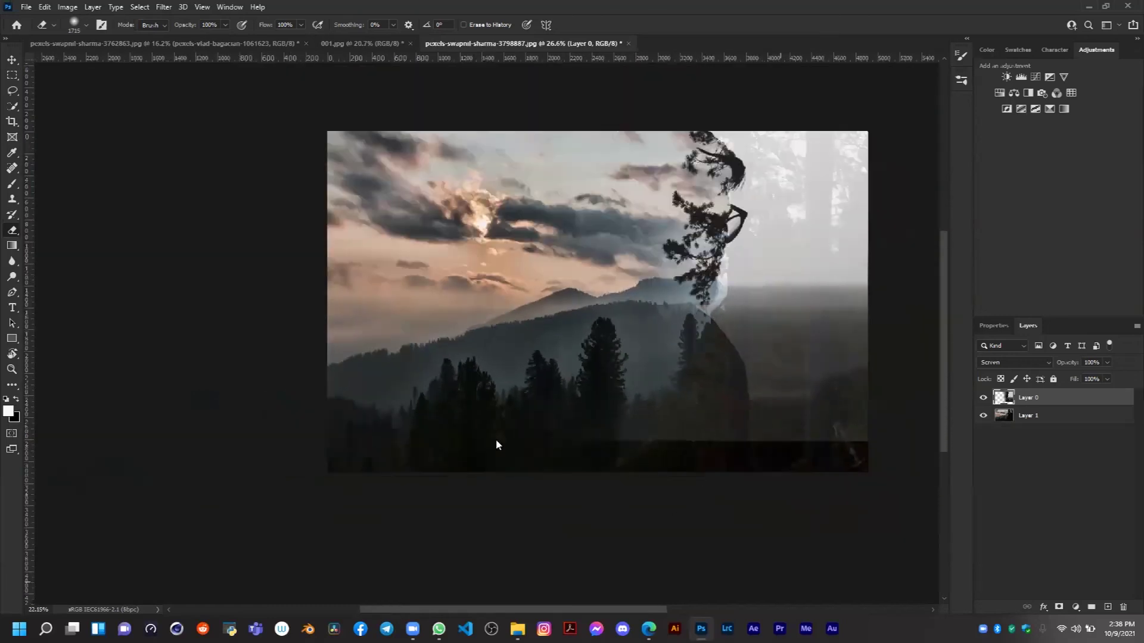
Adjust the eraser size and erase the start of Layer 0's hard lower edge beside the dark trees
scroll(640, 454, "up", 2)
right_click(636, 441)
mouse_move(724, 265)
left_mouse_down()
mouse_move(698, 265)
mouse_move(746, 265)
left_mouse_up()
key("Return")
key("bracketright")
key("bracketright")
key("bracketright")
key("bracketright")
key("bracketright")
key("bracketright")
key("bracketright")
left_click(680, 444)
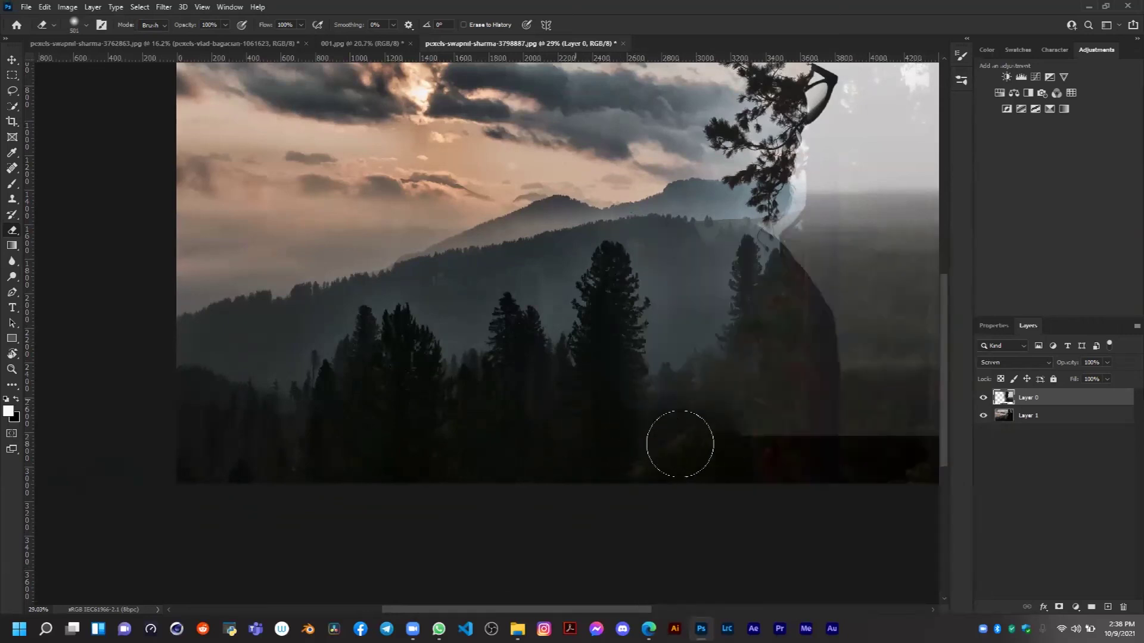
Enlarge the eraser and erase the rest of Layer 0's lower edge up to the canvas's lower-right corner
key("bracketright")
key("bracketright")
key("bracketright")
key("bracketright")
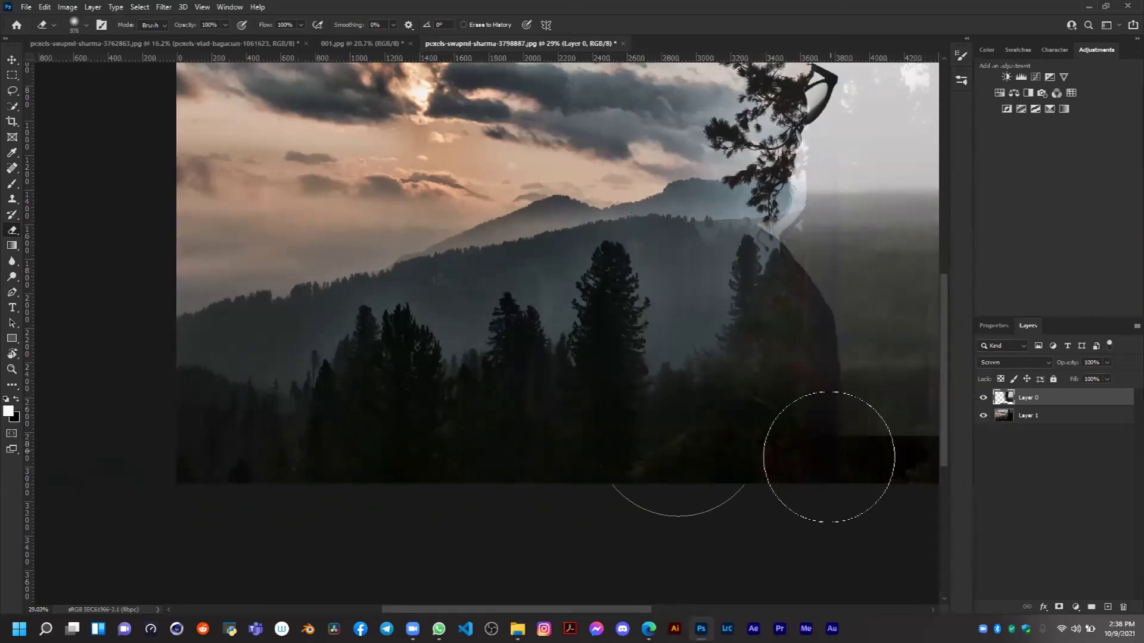
scroll(831, 509, "right", 2)
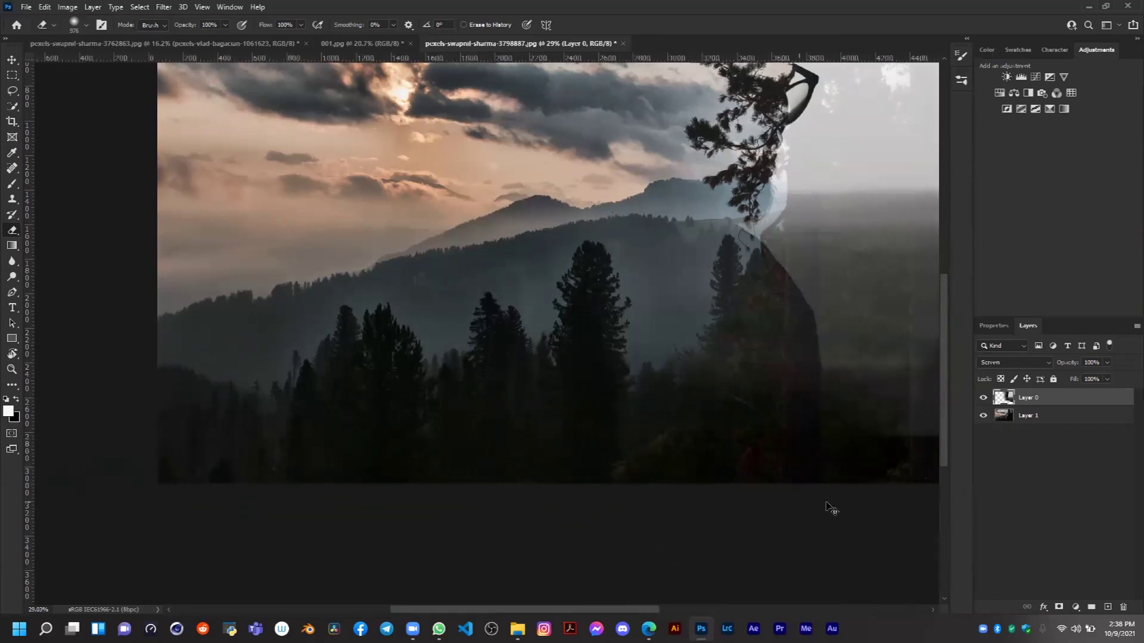
scroll(832, 509, "right", 4)
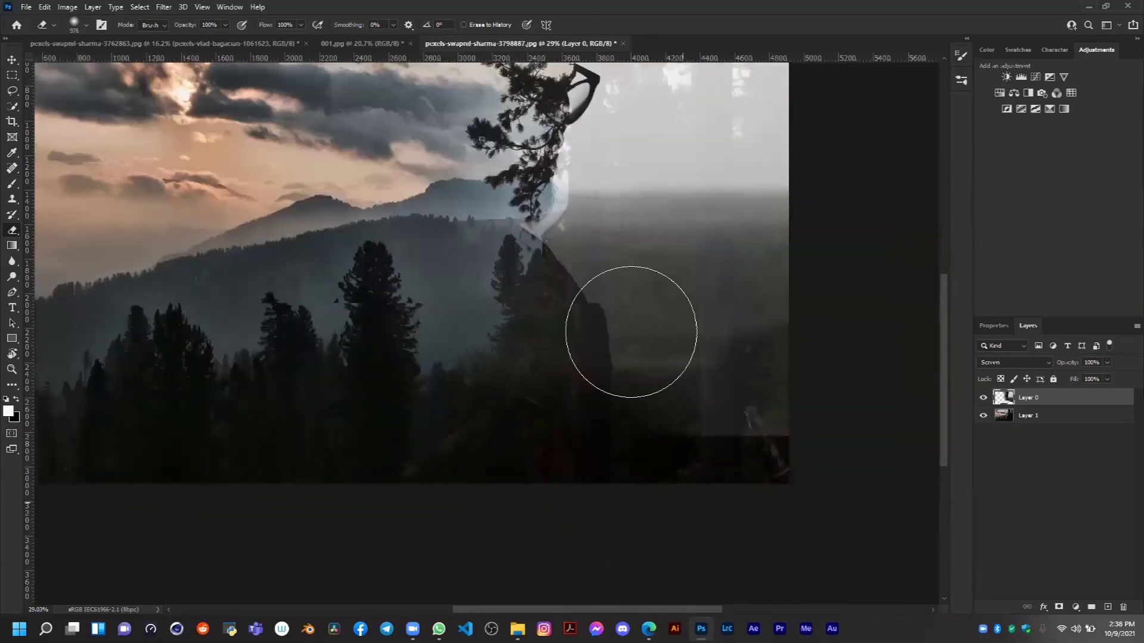
scroll(631, 332, "right", 1)
scroll(631, 331, "up", 1)
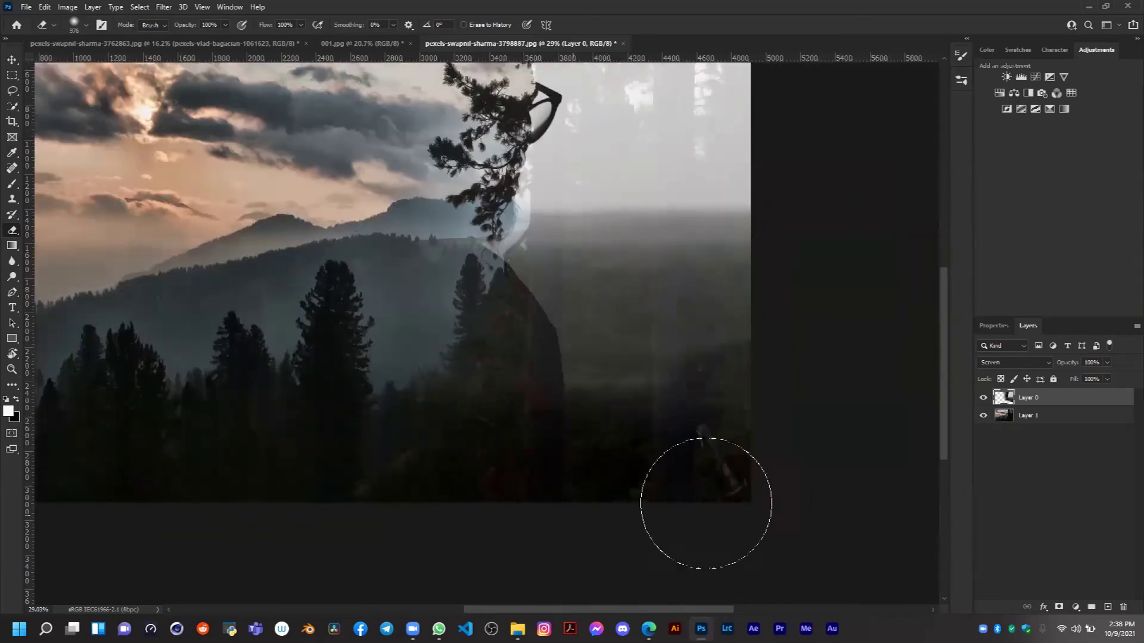
scroll(700, 503, "down", 1)
scroll(441, 393, "up", 1)
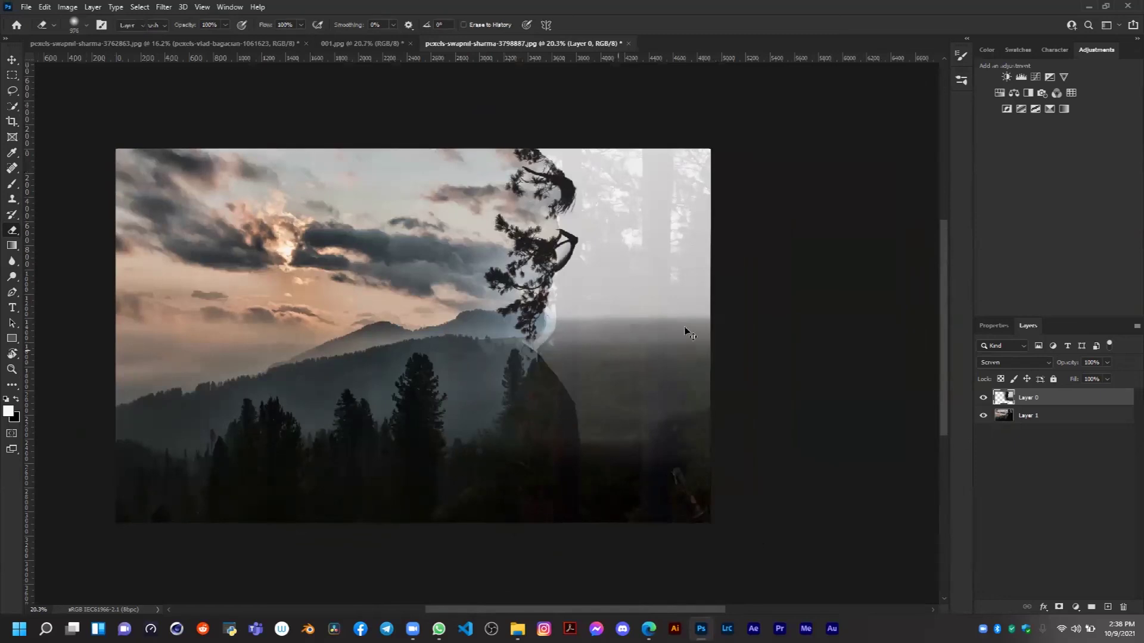
Move the silhouette on Layer 0 back toward the left of the canvas and erase its newly exposed lower edge
key("v")
left_click_drag(664, 321, 439, 329)
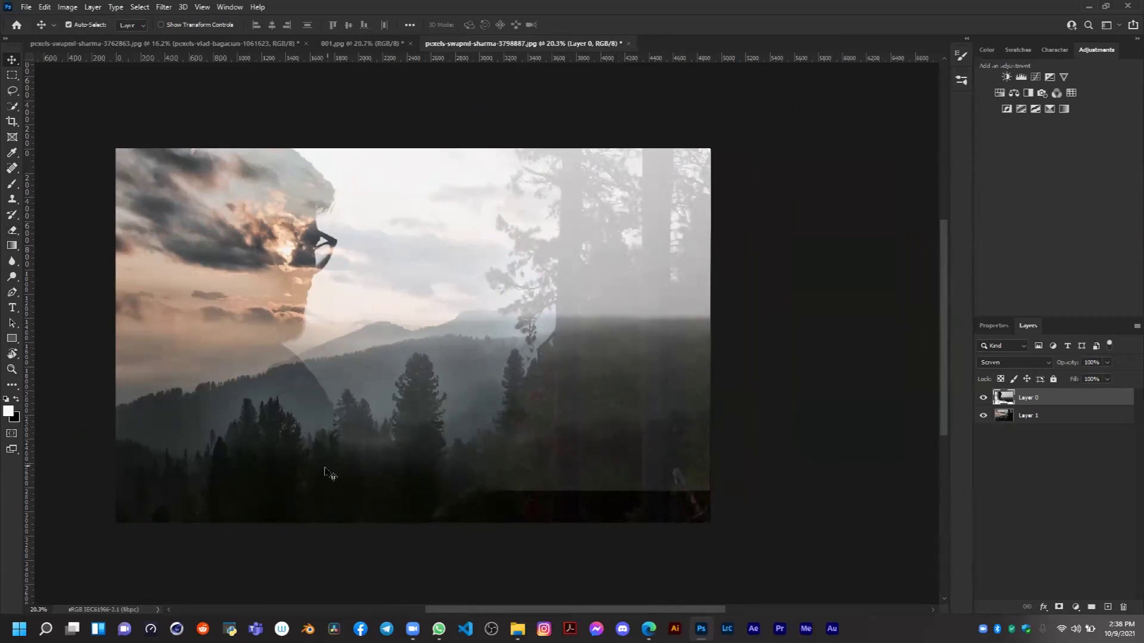
key("b")
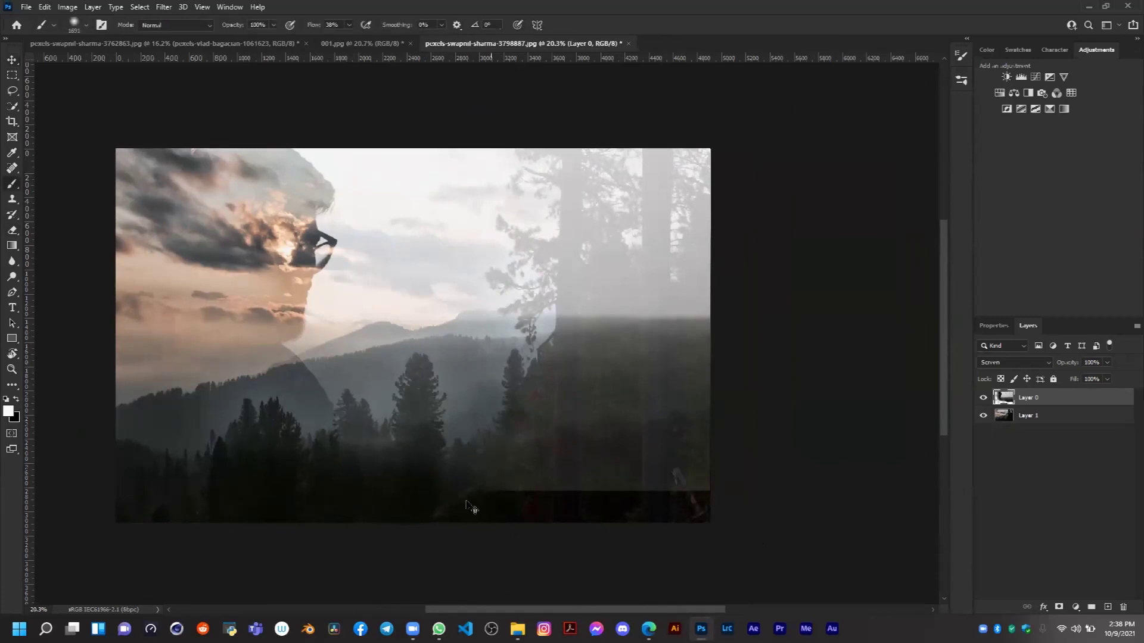
key("e")
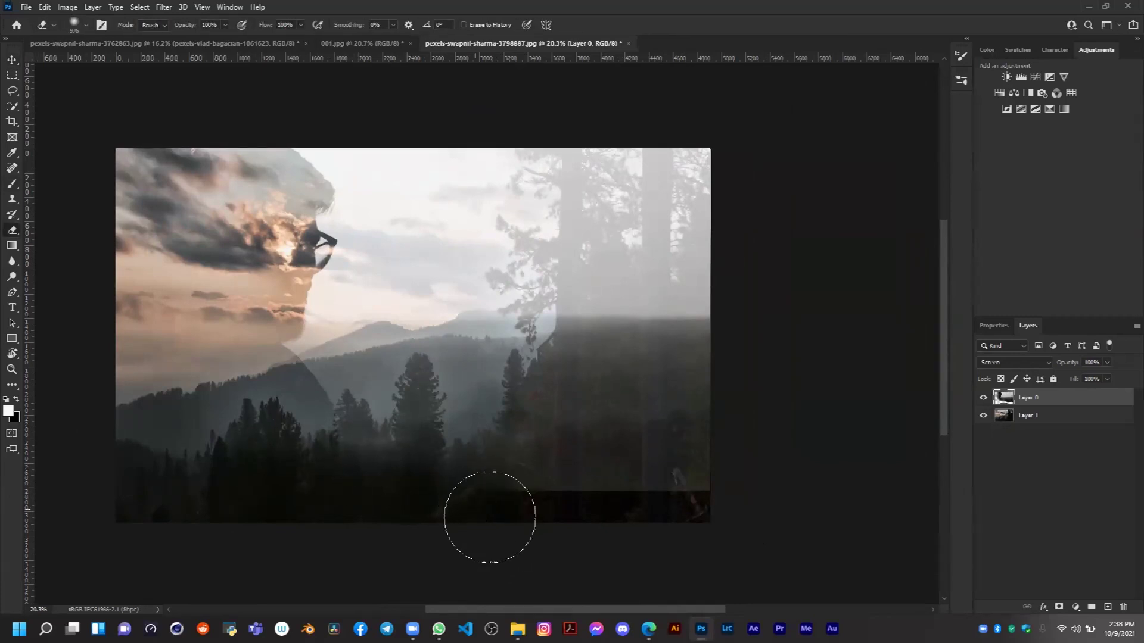
mouse_move(455, 523)
left_mouse_down()
mouse_move(453, 511)
mouse_move(550, 522)
mouse_move(705, 502)
mouse_move(582, 515)
left_mouse_up()
scroll(529, 516, "down", 2)
scroll(567, 508, "up", 2)
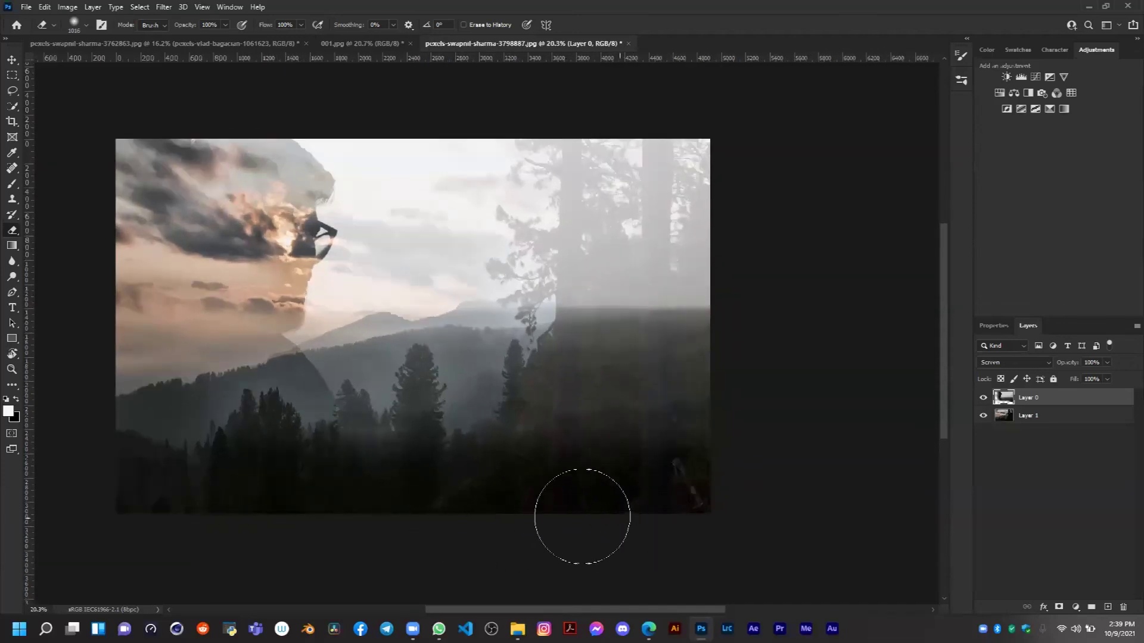
scroll(582, 509, "down", 2)
scroll(319, 454, "up", 1)
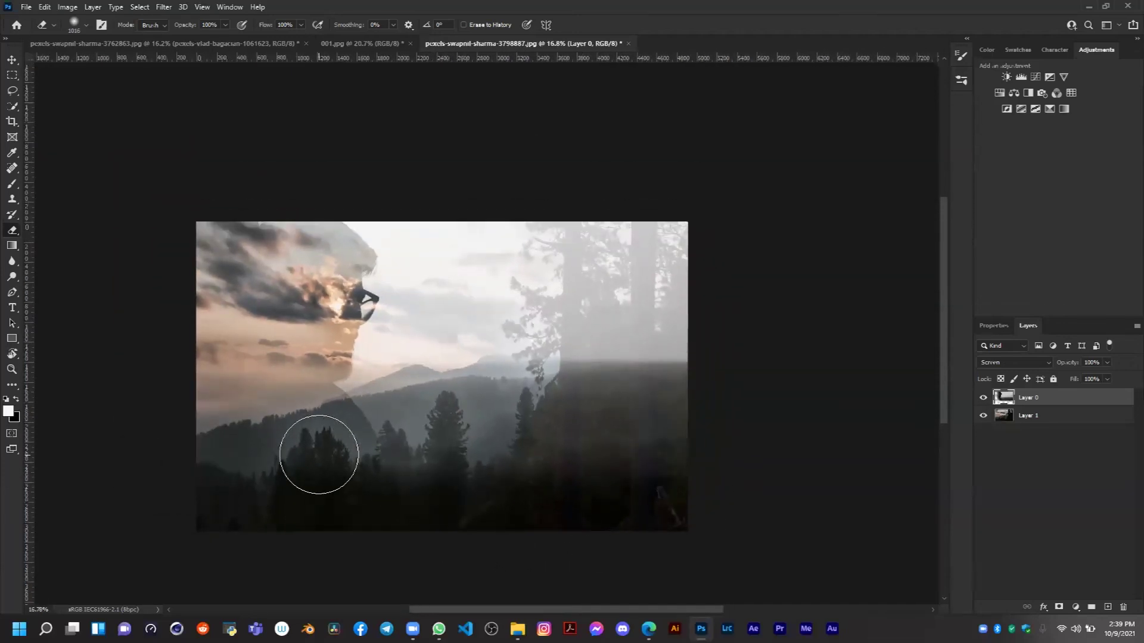
scroll(319, 455, "down", 1)
scroll(319, 455, "up", 2)
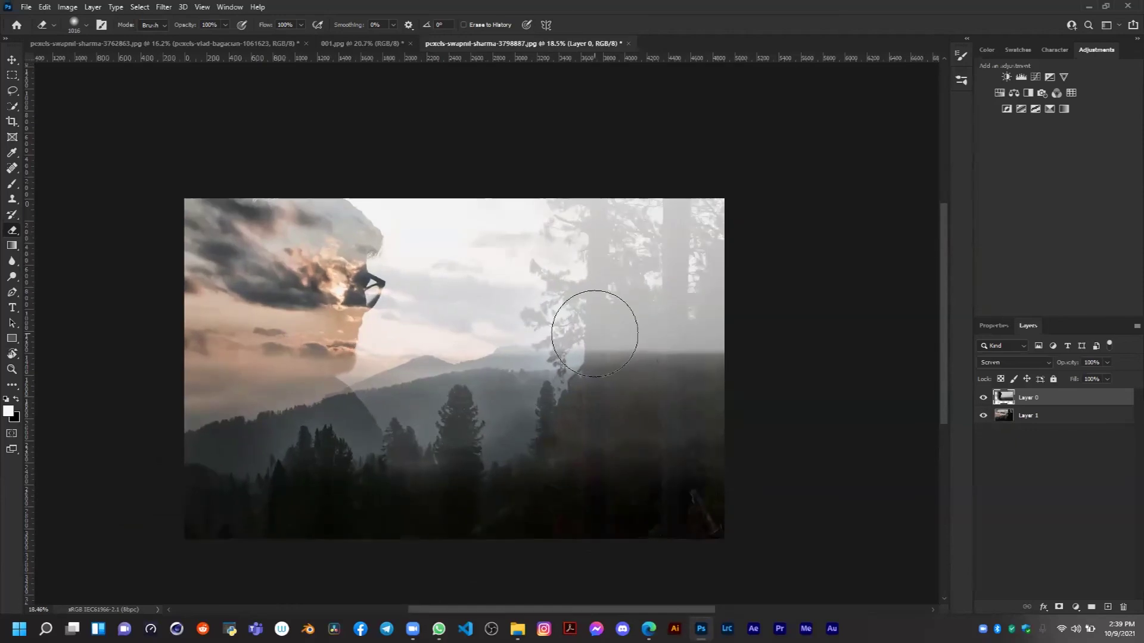
Undo the removal of the photo in 001.jpg and close that document without saving
key("v")
left_click(378, 44)
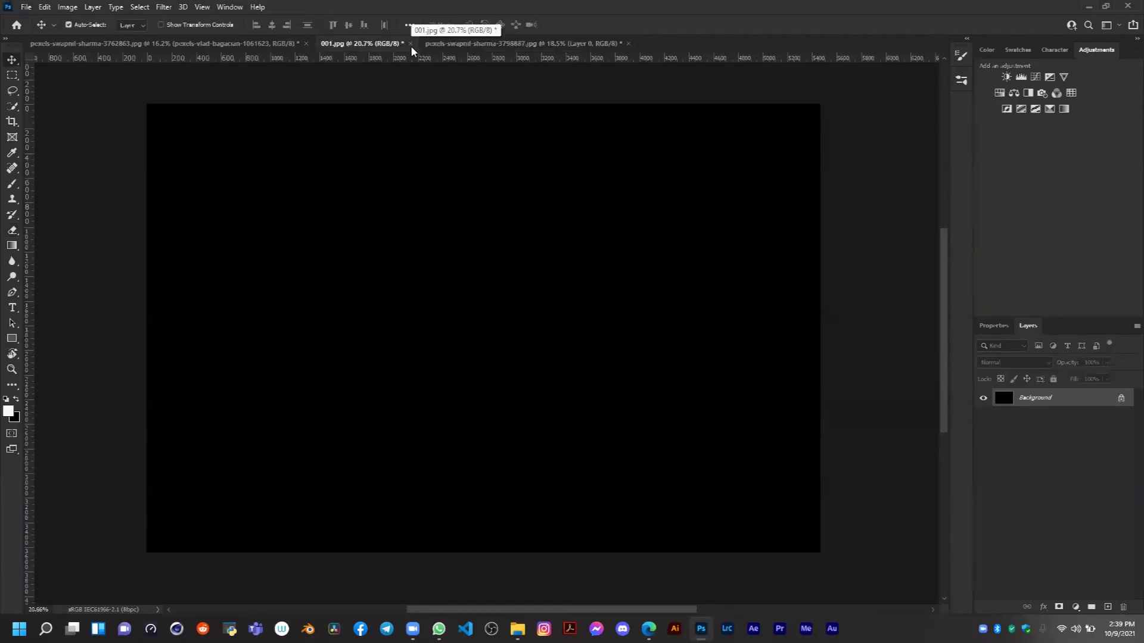
key("ctrl+z")
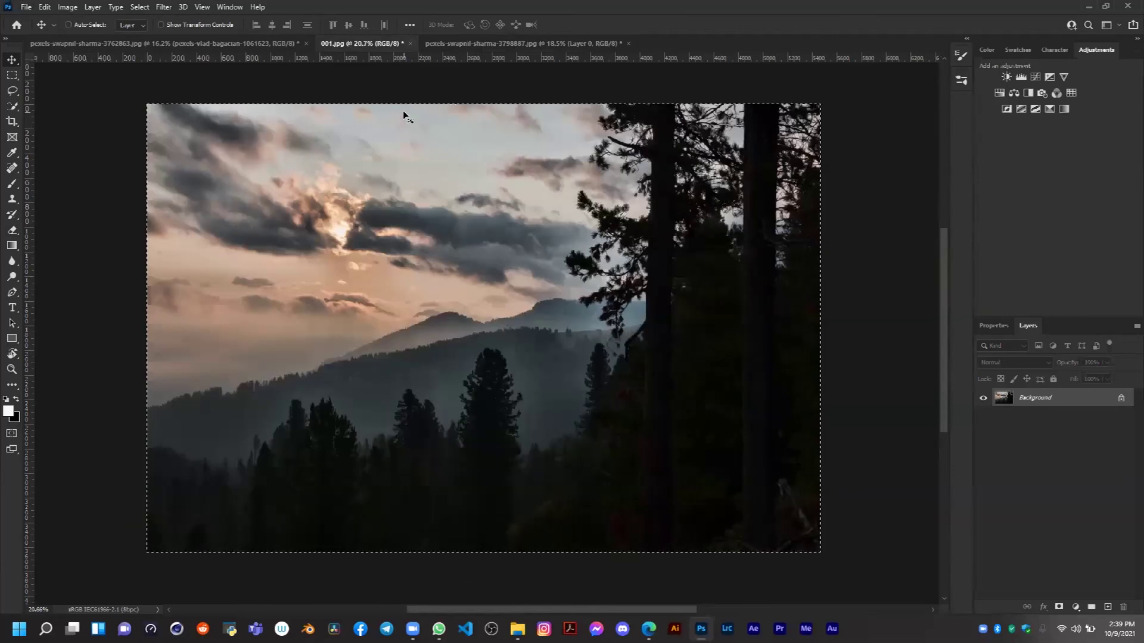
left_click(410, 43)
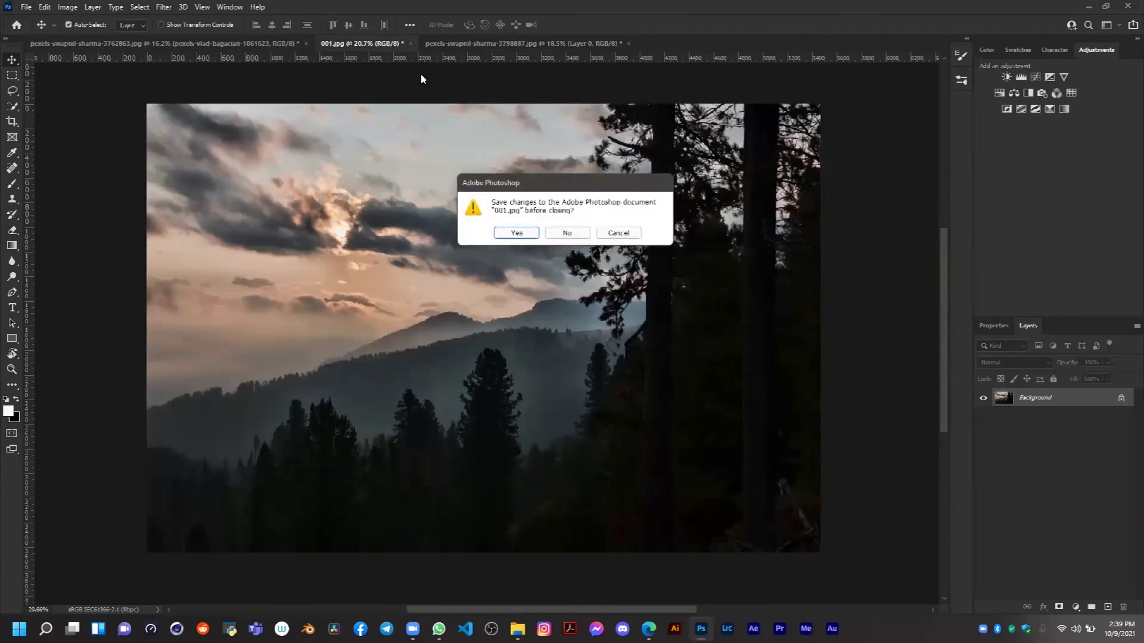
left_click(566, 234)
Close the foggy-forest portrait and the sunset silhouette documents without saving their changes
left_click(237, 46)
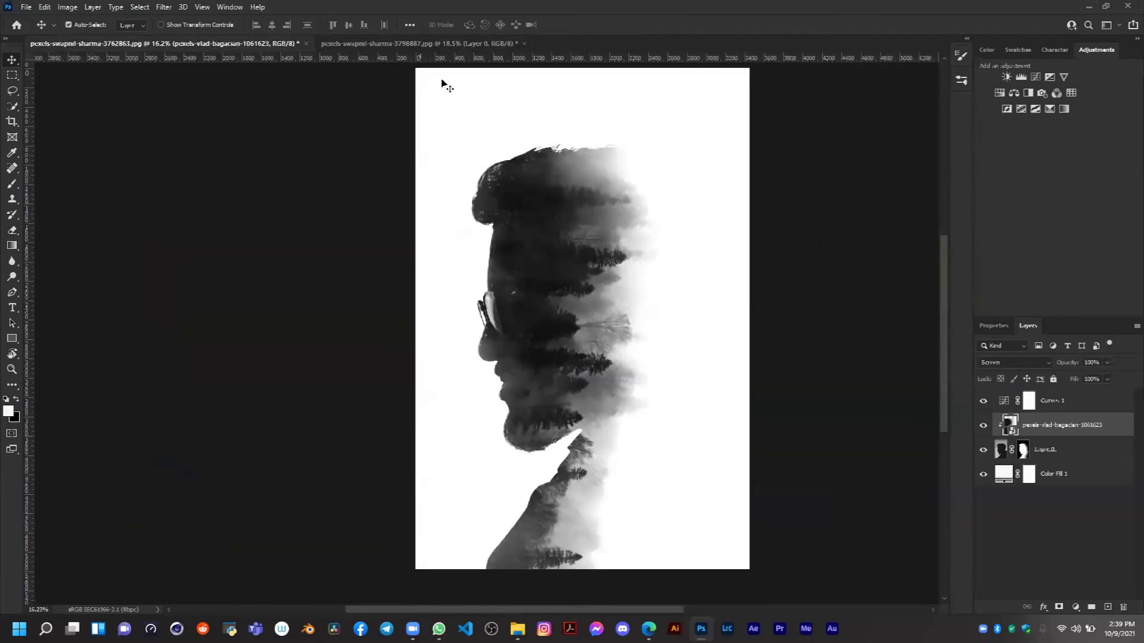
left_click(306, 44)
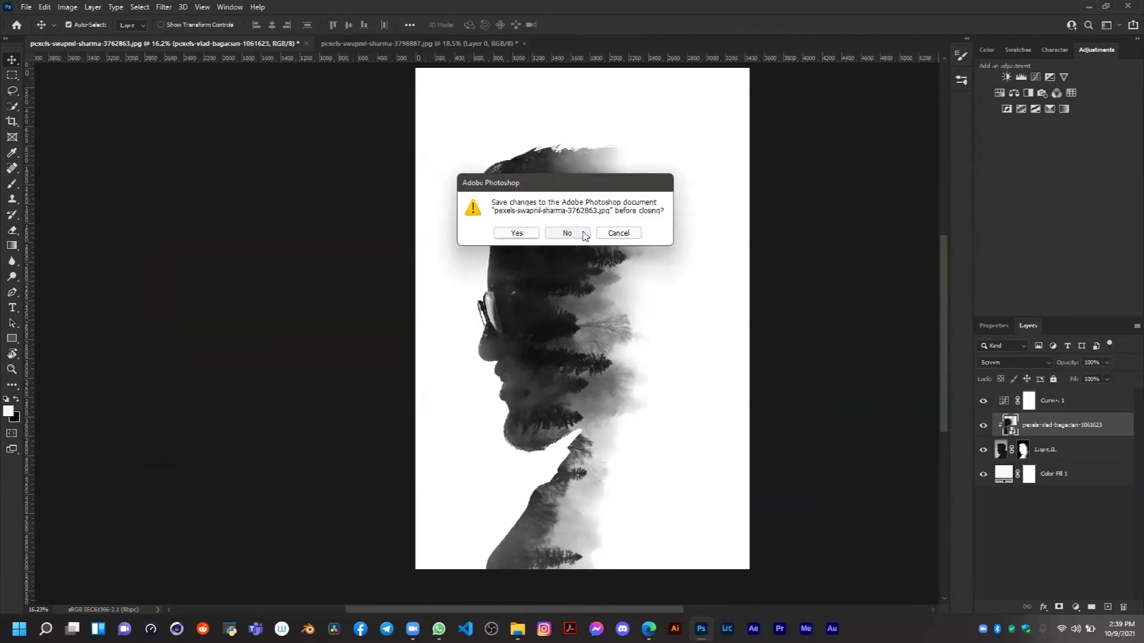
left_click(566, 234)
left_click(233, 43)
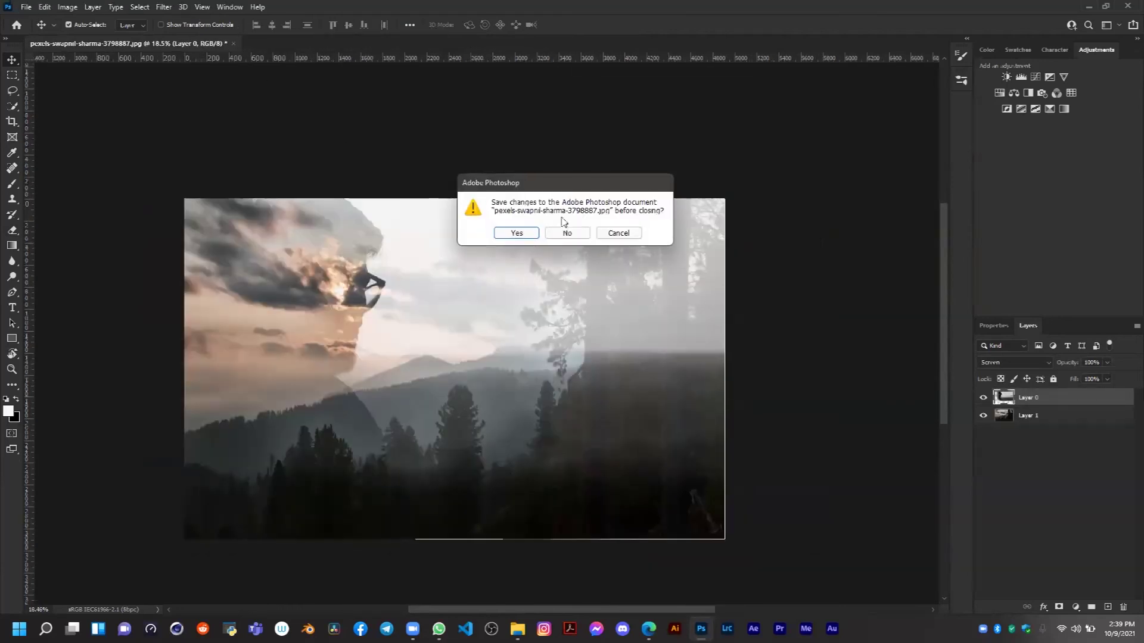
left_click(566, 234)
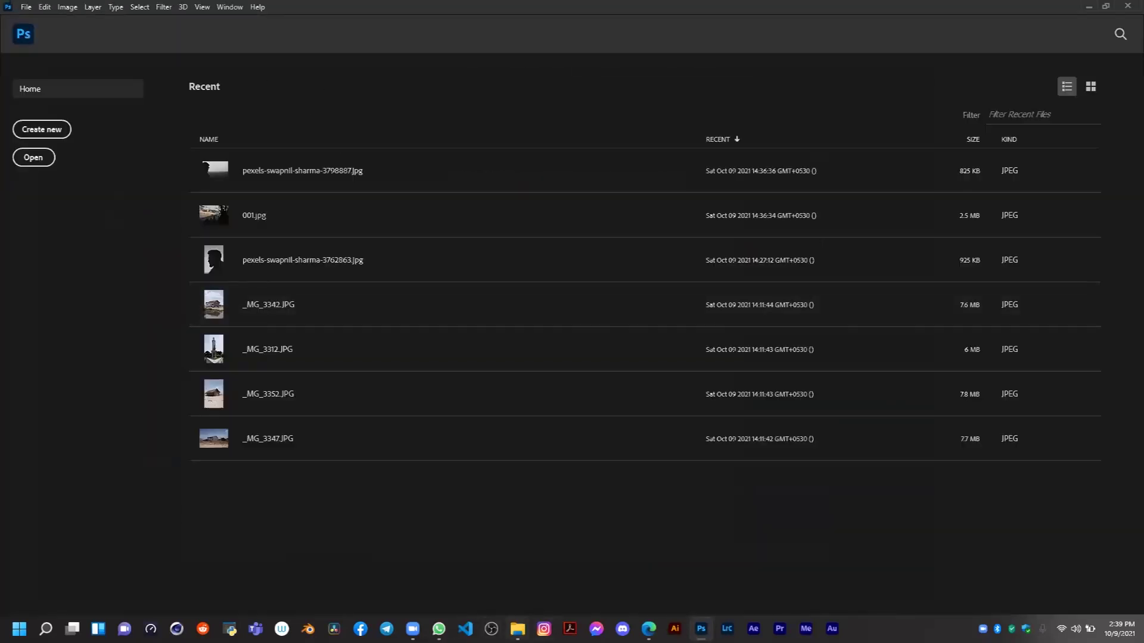
Switch to File Explorer, go up to the Photoshop Class 2021 folder and open 001.jpeg
key("alt+Tab")
left_click(768, 505)
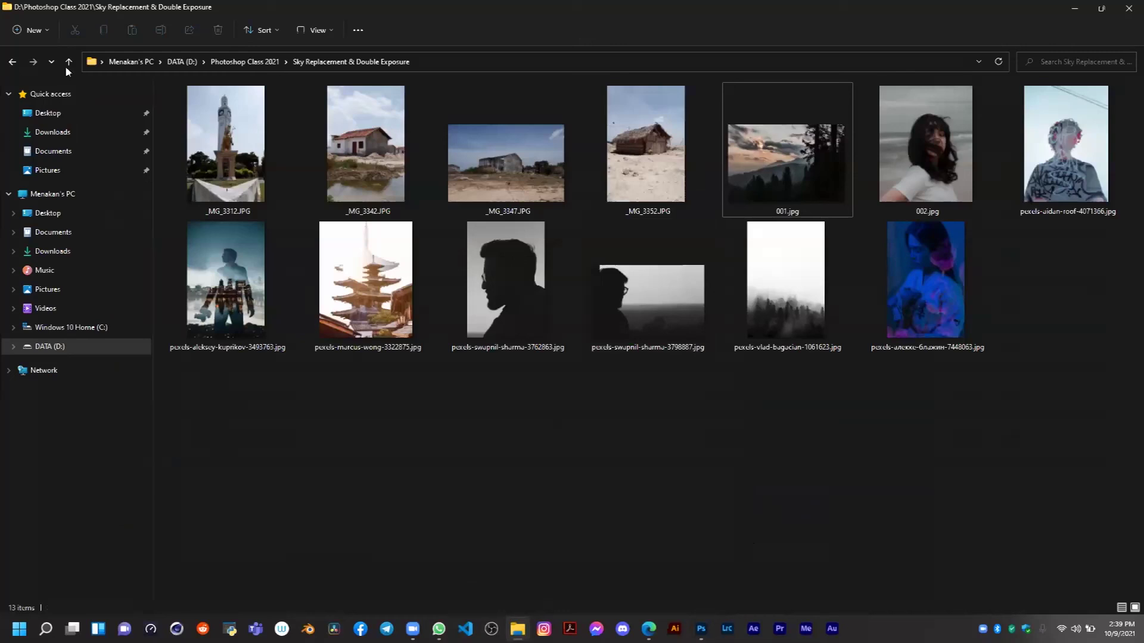
left_click(68, 64)
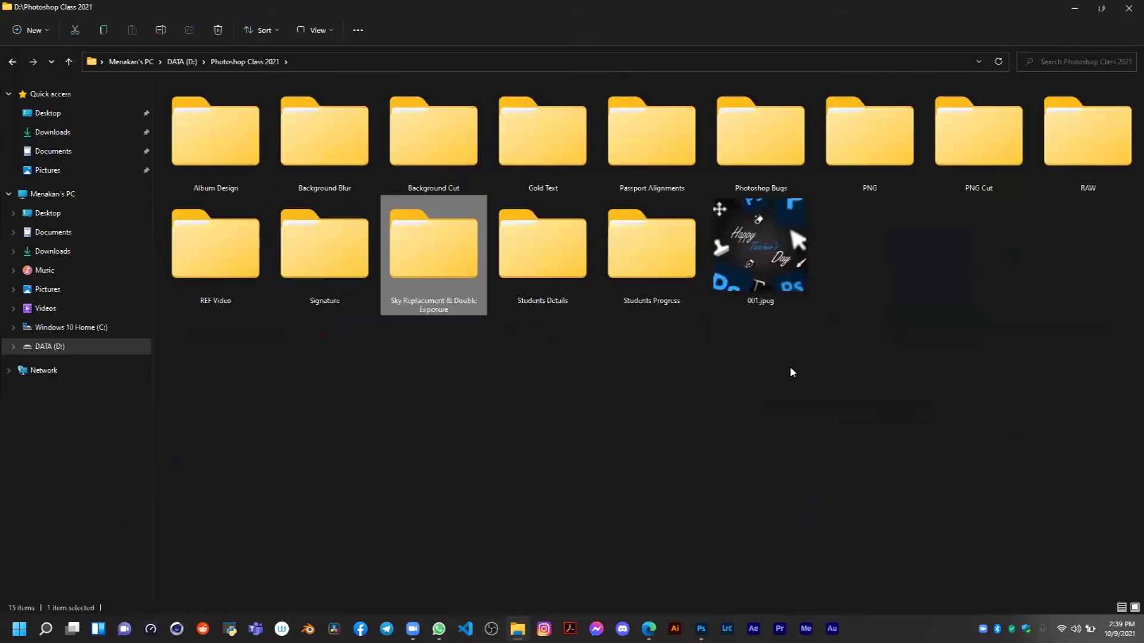
double_click(774, 274)
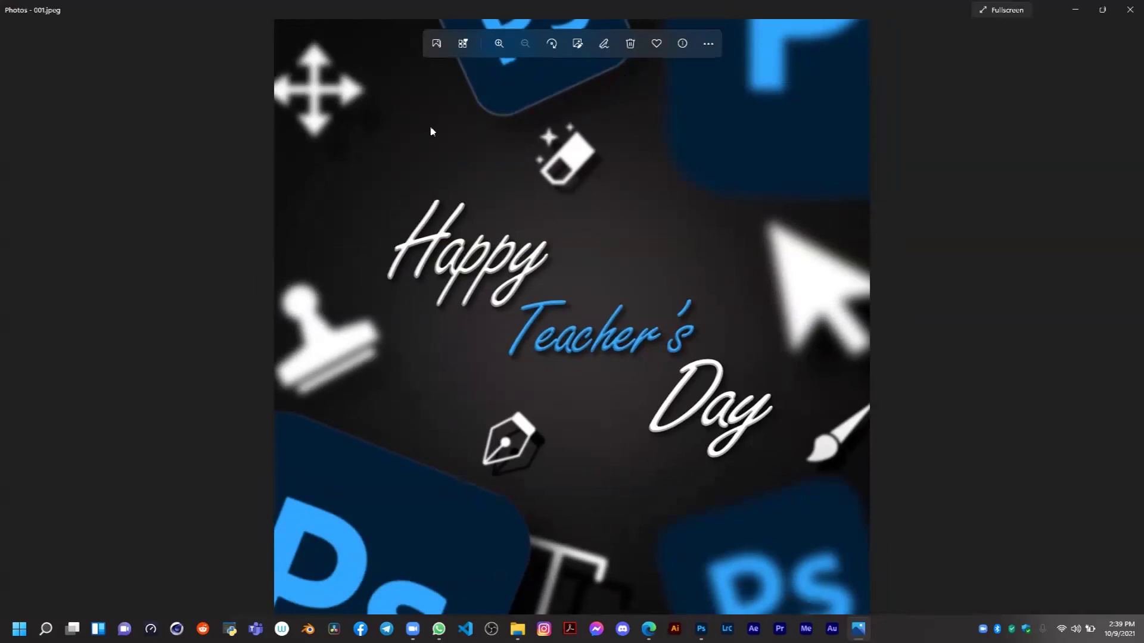
Examine the lettering and blurred tool icons of the Teacher's Day design in 001.jpeg up close, and close the image
scroll(440, 67, "up", 2)
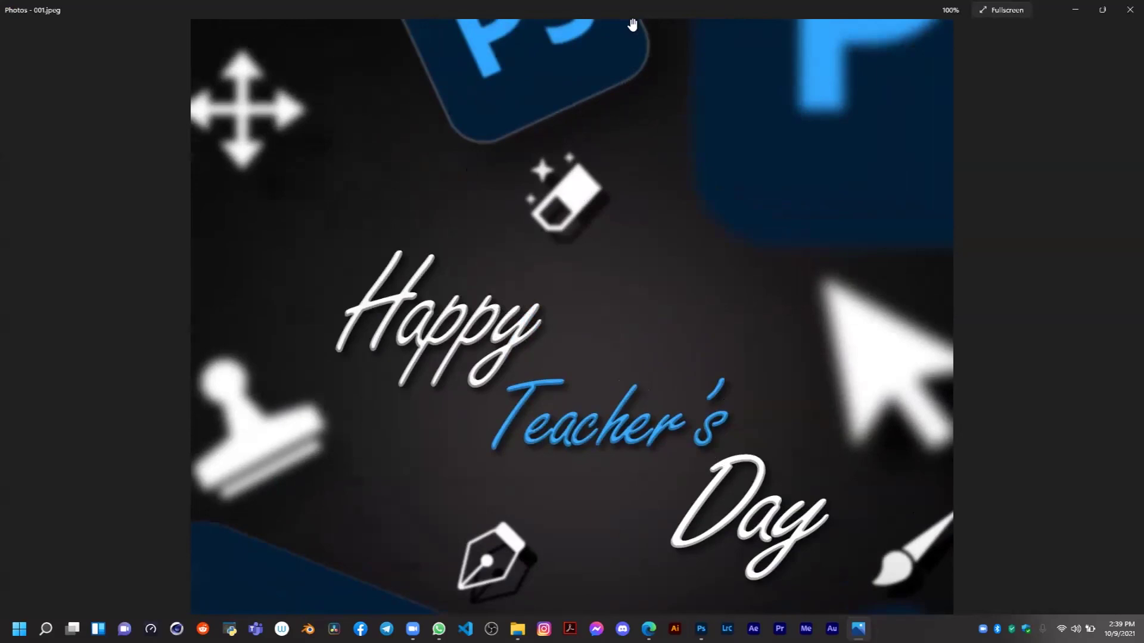
scroll(623, 123, "down", 1)
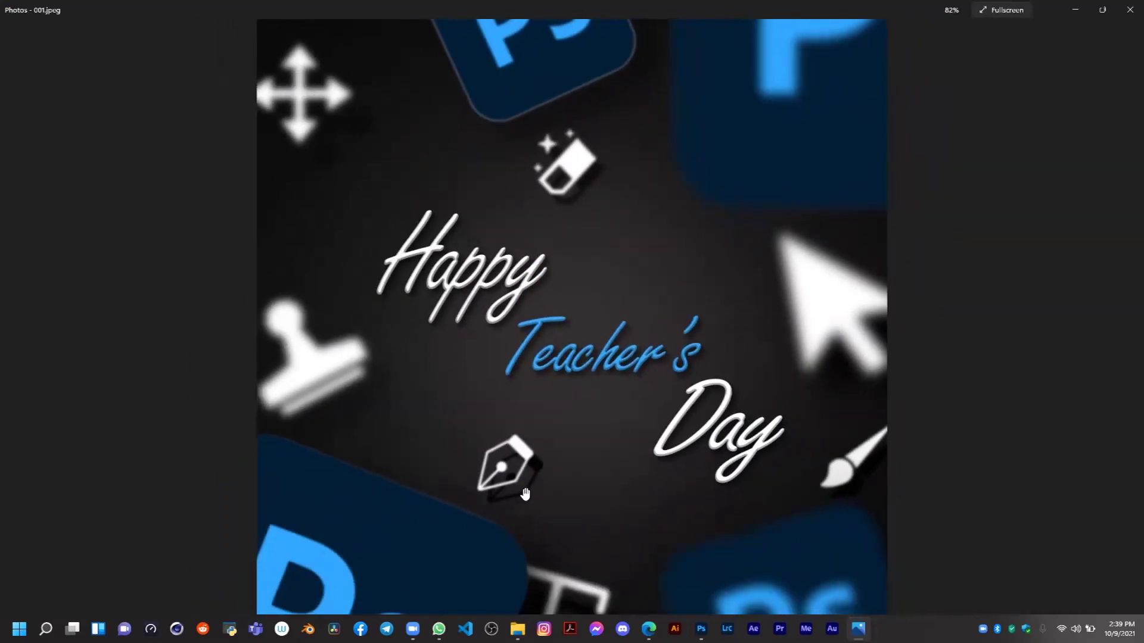
left_click_drag(754, 401, 752, 372)
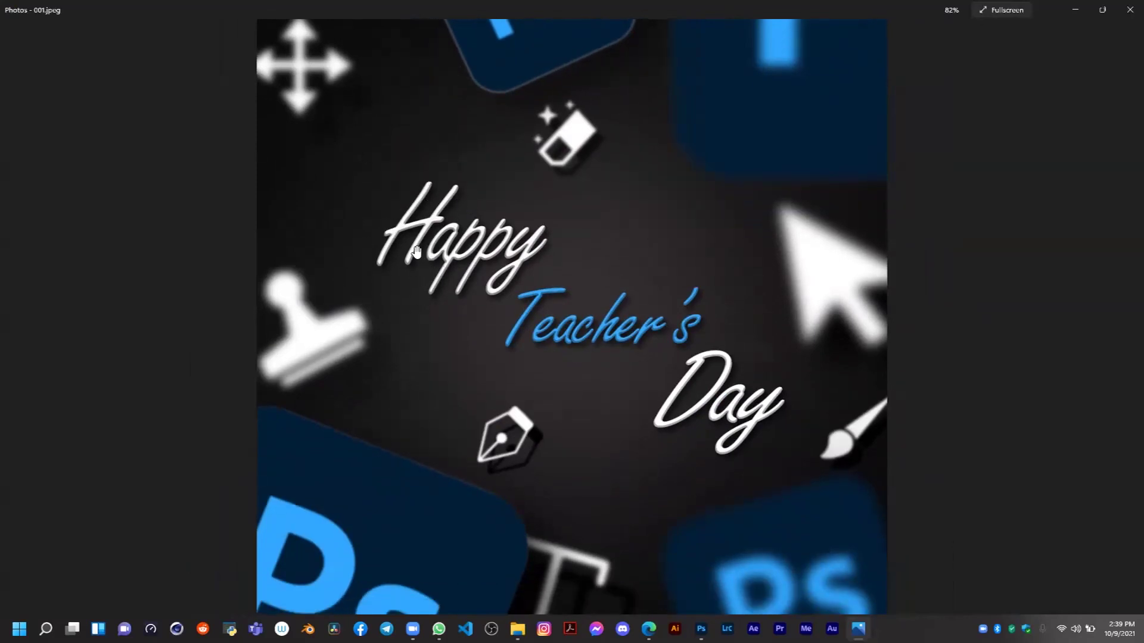
scroll(417, 252, "up", 2)
left_click_drag(500, 326, 495, 269)
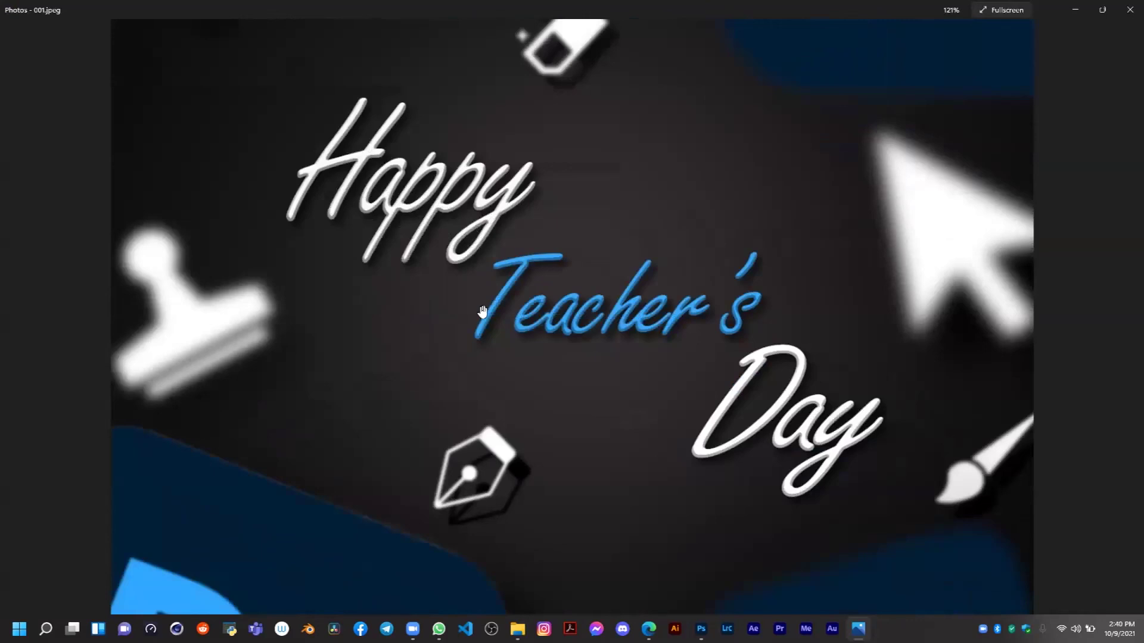
scroll(497, 308, "down", 2)
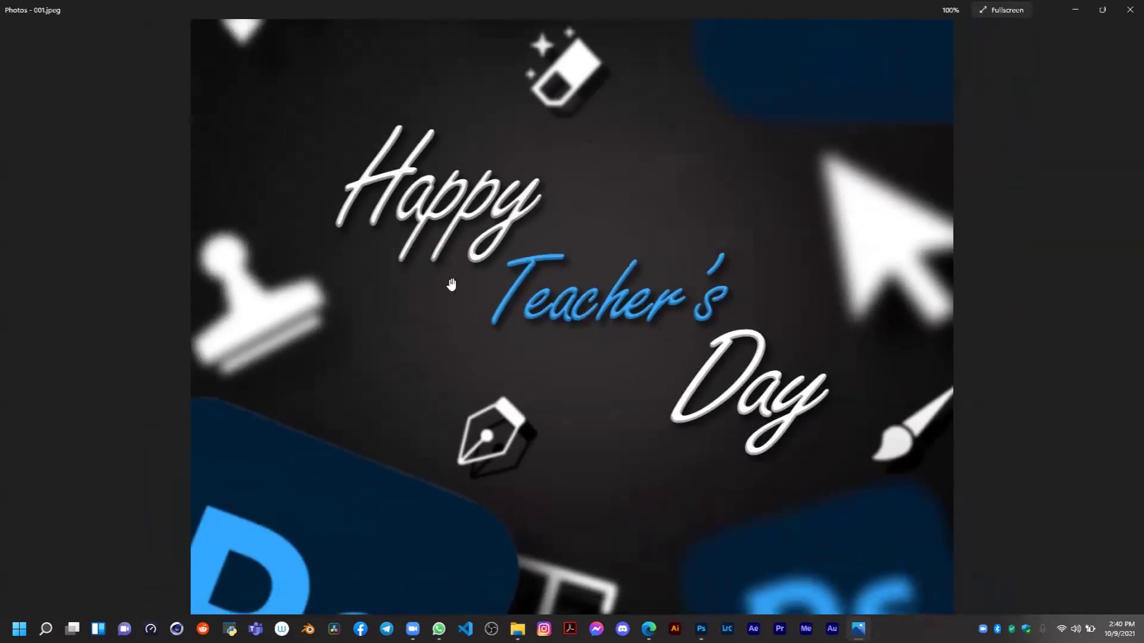
scroll(534, 308, "down", 2)
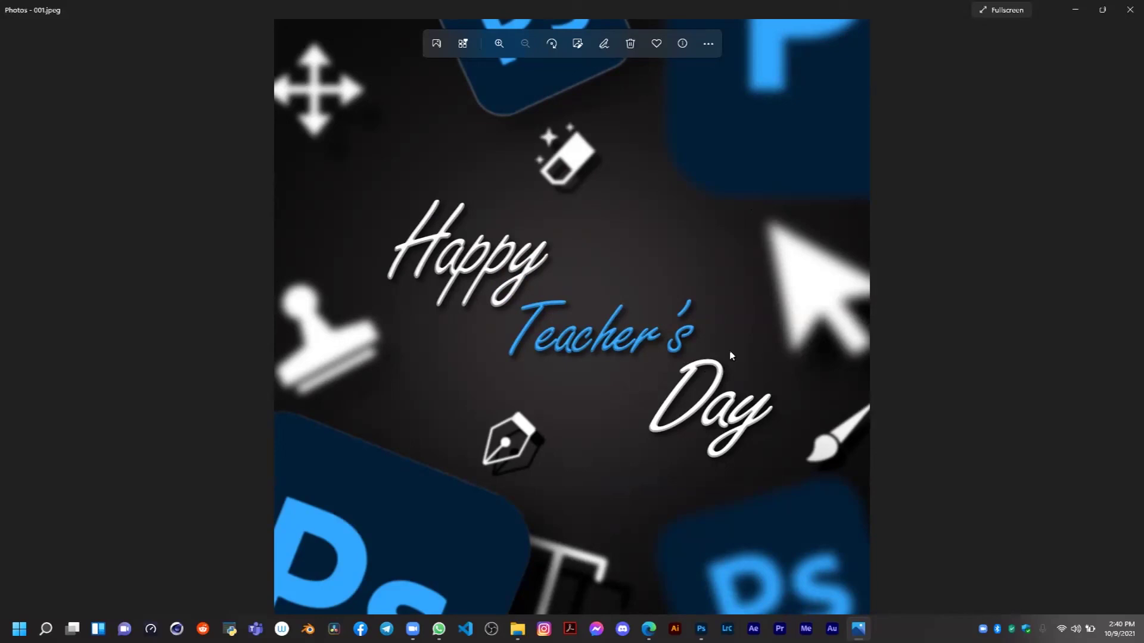
left_click(1131, 10)
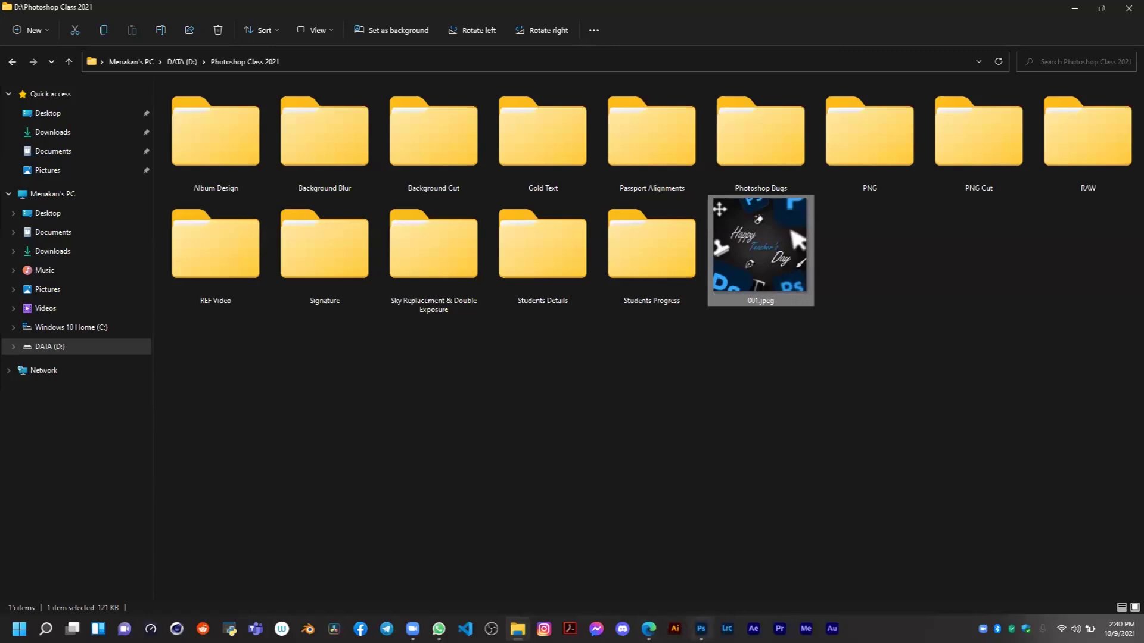
Reopen 001.jpeg from the Photoshop Class 2021 folder for another look at the whole design and close it
left_click(802, 412)
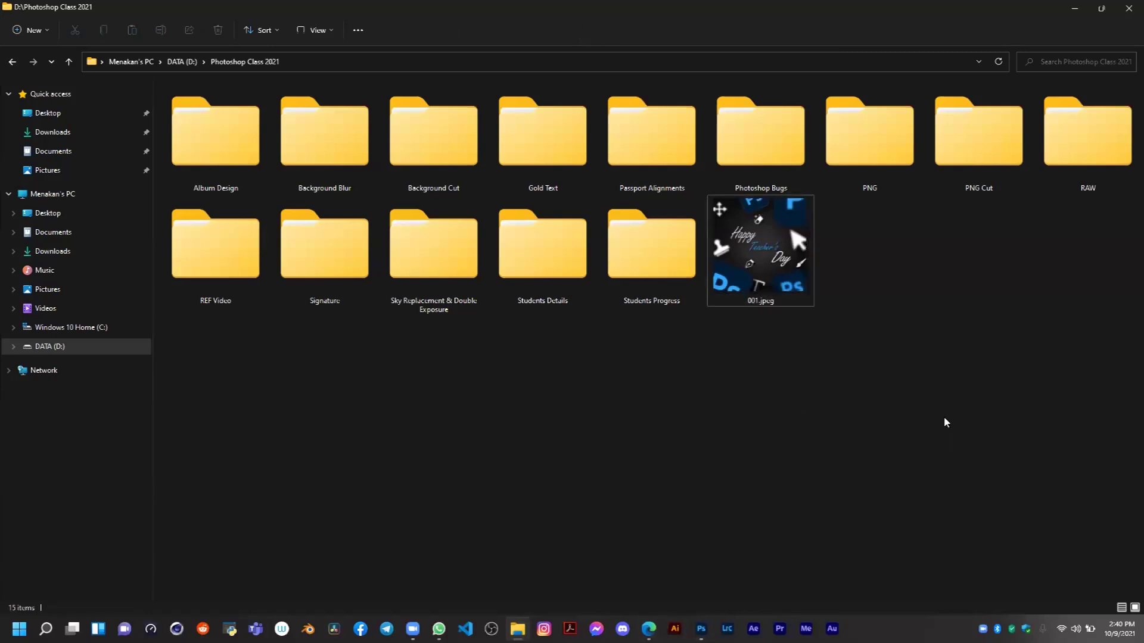
double_click(785, 291)
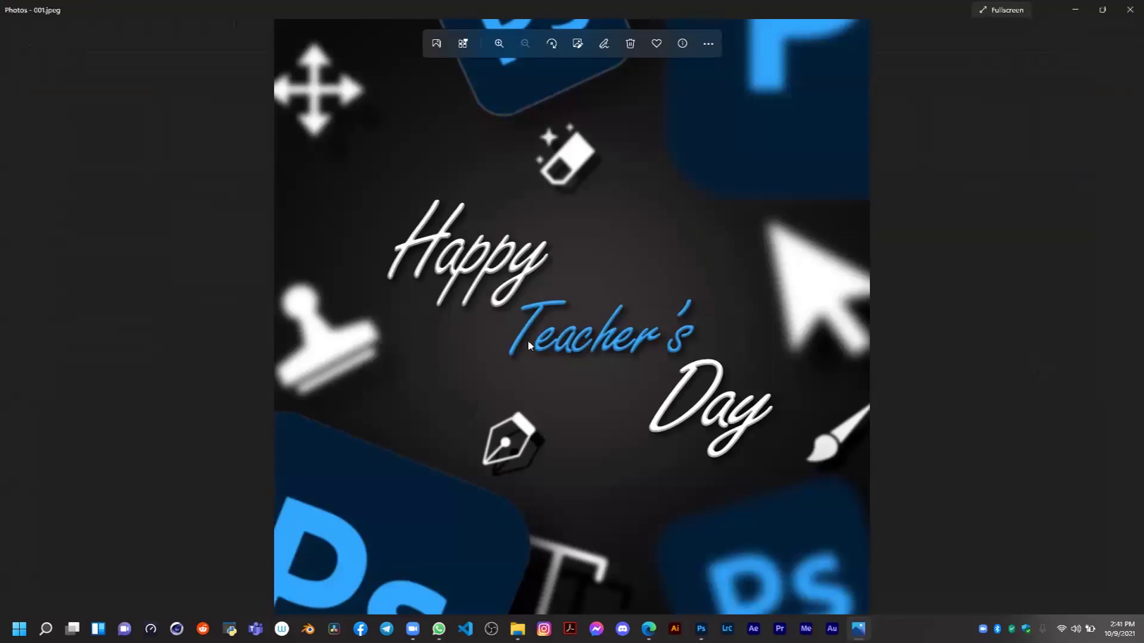
left_click(1130, 10)
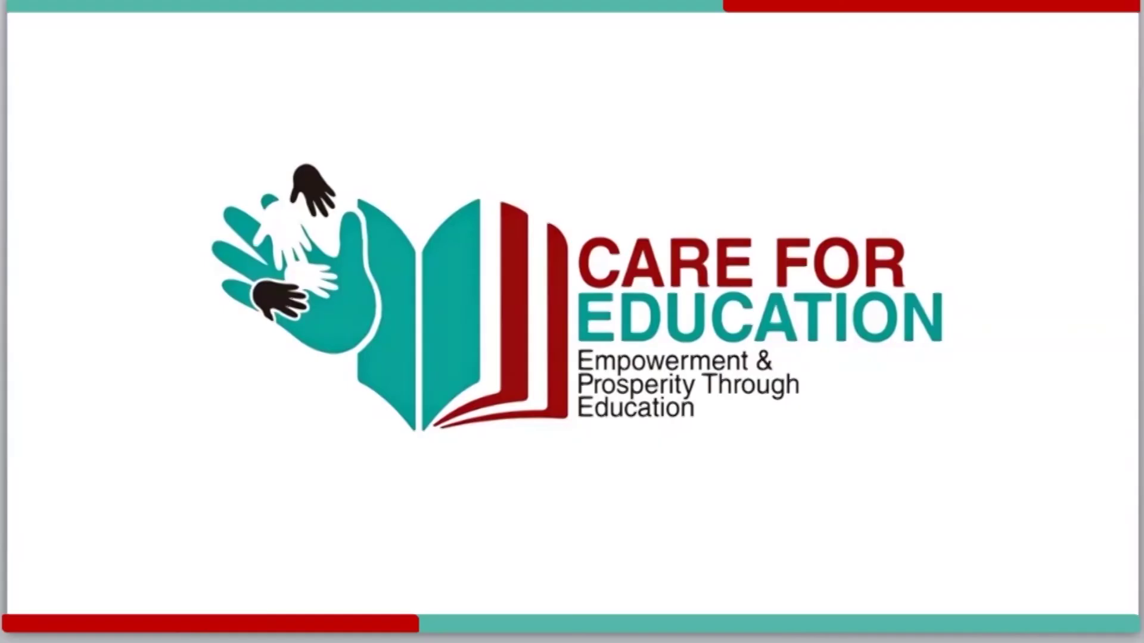